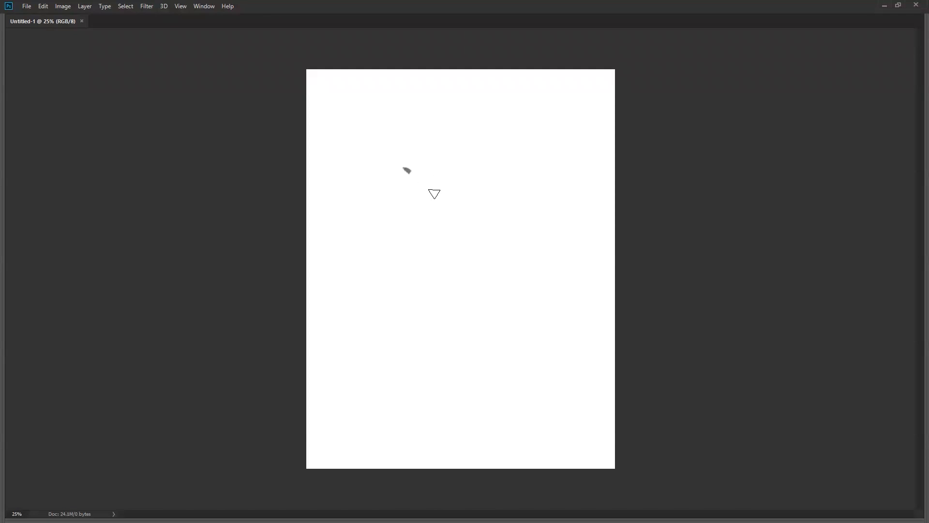
# - Undo the first grey mark and sketch the neck, back and chest of the bald figure with thin black strokes
pyautogui.hotkey('ctrl', 'z')
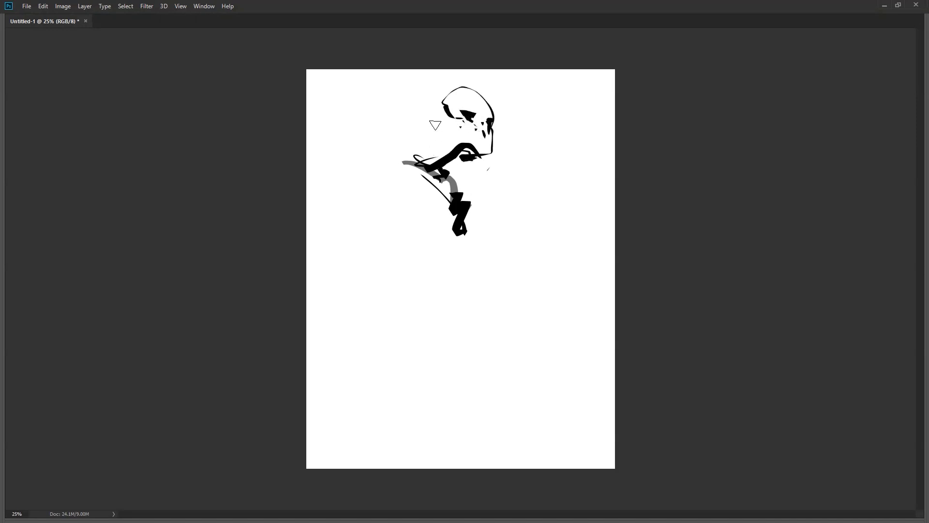
pyautogui.moveTo(441, 104)
pyautogui.mouseDown()
pyautogui.moveTo(433, 194)
pyautogui.moveTo(441, 128)
pyautogui.moveTo(404, 213)
pyautogui.mouseUp()
pyautogui.moveTo(444, 170); pyautogui.dragTo(470, 185)
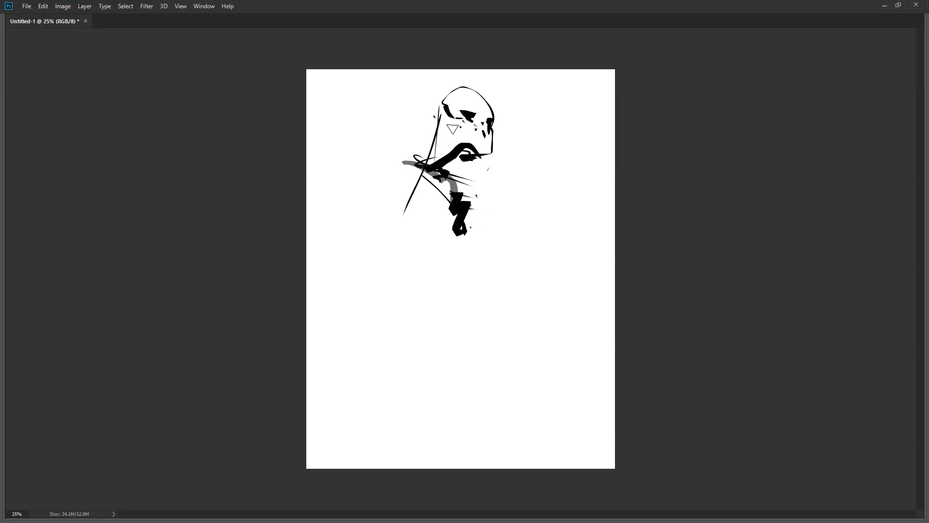
pyautogui.moveTo(455, 124); pyautogui.dragTo(460, 140)
# - Mirror the canvas, draw the front chest contour and darken the collar lines running down from the shoulder in black
pyautogui.hotkey('ctrl', 'shift', 'h')
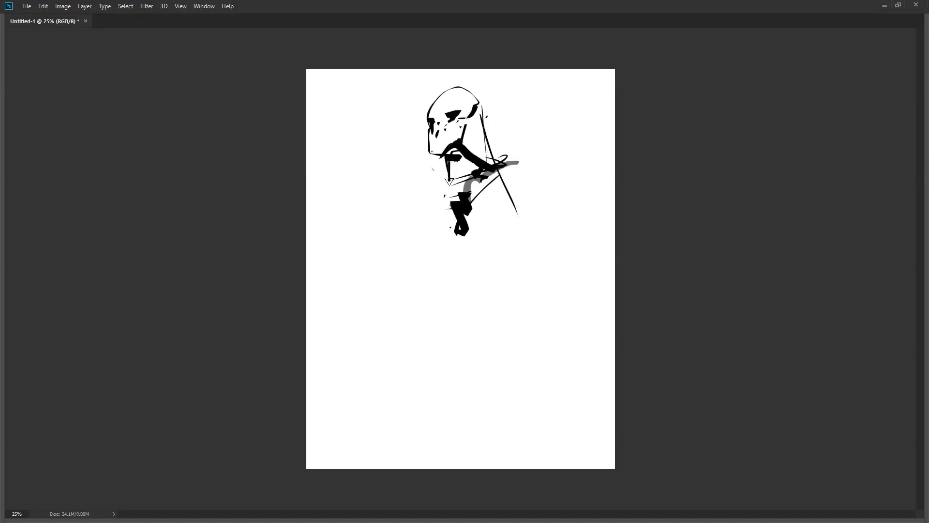
pyautogui.moveTo(444, 179)
pyautogui.mouseDown()
pyautogui.moveTo(430, 204)
pyautogui.moveTo(439, 226)
pyautogui.mouseUp()
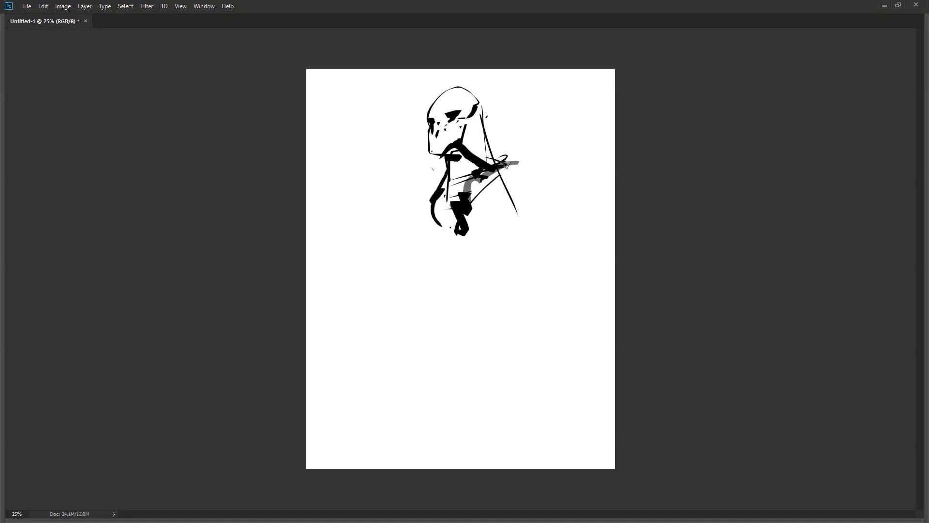
pyautogui.moveTo(499, 158); pyautogui.dragTo(515, 164)
pyautogui.moveTo(467, 210)
pyautogui.mouseDown()
pyautogui.moveTo(501, 172)
pyautogui.moveTo(456, 261)
pyautogui.mouseUp()
pyautogui.hotkey('ctrl', 'z')
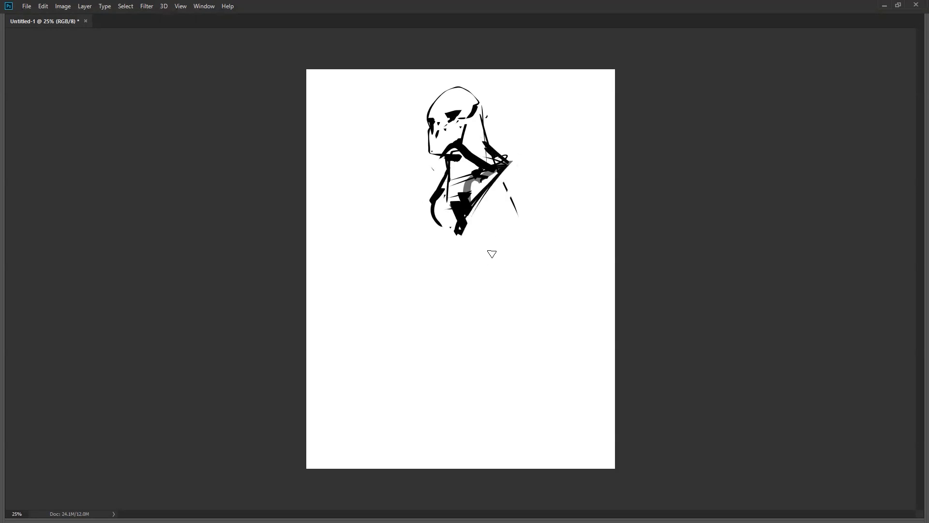
# - Mirror the canvas again, try shoulder contours and block in the black cape mass behind the chest
pyautogui.hotkey('ctrl', 'shift', 'h')
pyautogui.moveTo(413, 162)
pyautogui.mouseDown()
pyautogui.moveTo(344, 156)
pyautogui.moveTo(373, 192)
pyautogui.moveTo(390, 190)
pyautogui.mouseUp()
pyautogui.moveTo(375, 161)
pyautogui.mouseDown()
pyautogui.moveTo(420, 184)
pyautogui.moveTo(435, 112)
pyautogui.moveTo(428, 147)
pyautogui.moveTo(387, 172)
pyautogui.moveTo(402, 172)
pyautogui.moveTo(436, 115)
pyautogui.moveTo(398, 125)
pyautogui.moveTo(398, 155)
pyautogui.moveTo(426, 124)
pyautogui.moveTo(412, 140)
pyautogui.moveTo(418, 155)
pyautogui.moveTo(426, 145)
pyautogui.mouseUp()
pyautogui.hotkey('ctrl', 'z')
pyautogui.hotkey('ctrl', 'z')
pyautogui.moveTo(494, 141)
pyautogui.mouseDown()
pyautogui.moveTo(523, 185)
pyautogui.moveTo(505, 210)
pyautogui.moveTo(480, 179)
pyautogui.moveTo(491, 158)
pyautogui.moveTo(479, 184)
pyautogui.moveTo(486, 153)
pyautogui.moveTo(501, 143)
pyautogui.moveTo(484, 186)
pyautogui.moveTo(503, 196)
pyautogui.moveTo(506, 218)
pyautogui.moveTo(508, 208)
pyautogui.mouseUp()
pyautogui.moveTo(507, 164); pyautogui.dragTo(510, 193)
pyautogui.moveTo(507, 167)
pyautogui.mouseDown()
pyautogui.moveTo(513, 194)
pyautogui.moveTo(495, 208)
pyautogui.mouseUp()
# - Mirror the canvas, block in a black wedge at the waist and outline the far side of the torso
pyautogui.hotkey('ctrl', 'f')
pyautogui.moveTo(428, 205); pyautogui.dragTo(383, 235)
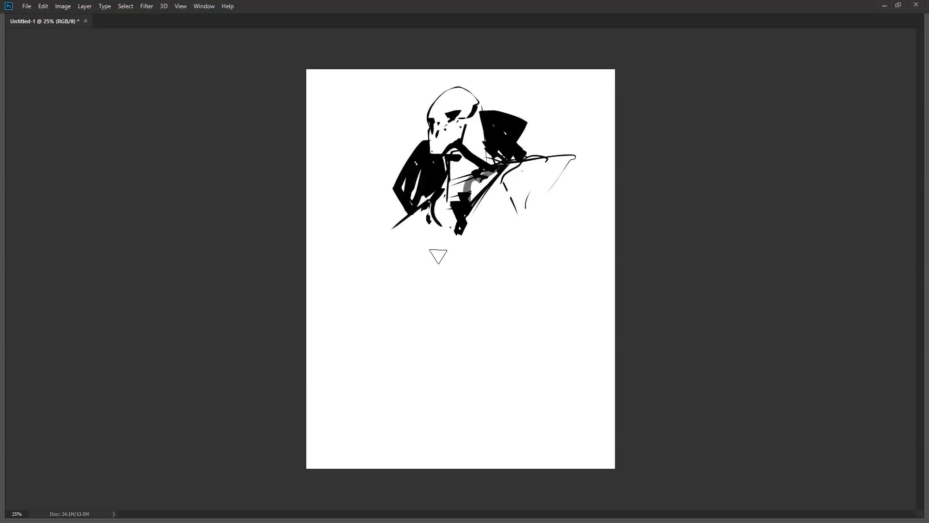
pyautogui.moveTo(429, 257)
pyautogui.mouseDown()
pyautogui.moveTo(455, 284)
pyautogui.moveTo(498, 255)
pyautogui.moveTo(478, 248)
pyautogui.mouseUp()
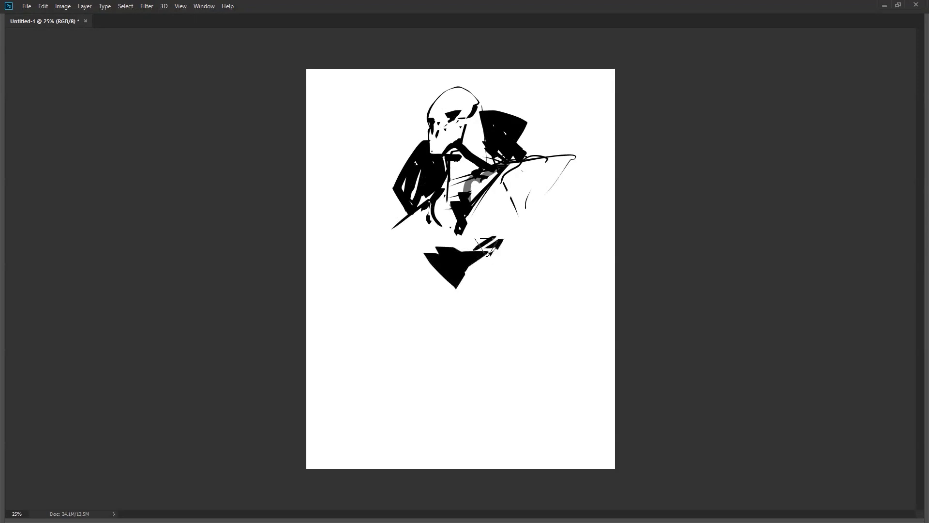
pyautogui.moveTo(409, 219)
pyautogui.mouseDown()
pyautogui.moveTo(430, 252)
pyautogui.moveTo(400, 236)
pyautogui.moveTo(427, 252)
pyautogui.mouseUp()
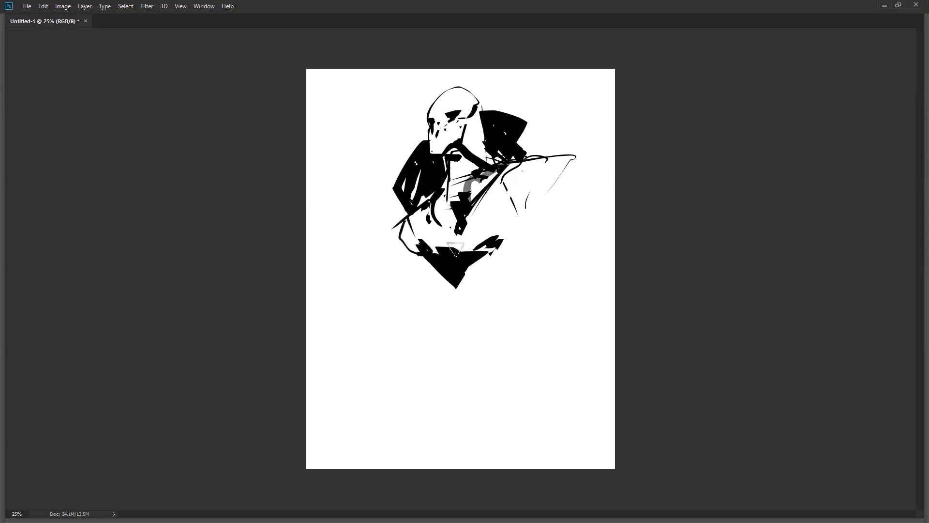
# - Mirror the canvas and paint black bands along the torso's near side and diagonally across the chest
pyautogui.hotkey('ctrl', 'h')
pyautogui.moveTo(427, 175)
pyautogui.mouseDown()
pyautogui.moveTo(402, 241)
pyautogui.moveTo(430, 226)
pyautogui.moveTo(444, 245)
pyautogui.moveTo(470, 244)
pyautogui.mouseUp()
pyautogui.click(441, 219)
pyautogui.click(498, 228)
pyautogui.moveTo(427, 183); pyautogui.dragTo(476, 243)
pyautogui.moveTo(463, 218); pyautogui.dragTo(471, 235)
pyautogui.moveTo(431, 184); pyautogui.dragTo(476, 240)
pyautogui.moveTo(431, 174); pyautogui.dragTo(468, 225)
pyautogui.hotkey('ctrl', 'z')
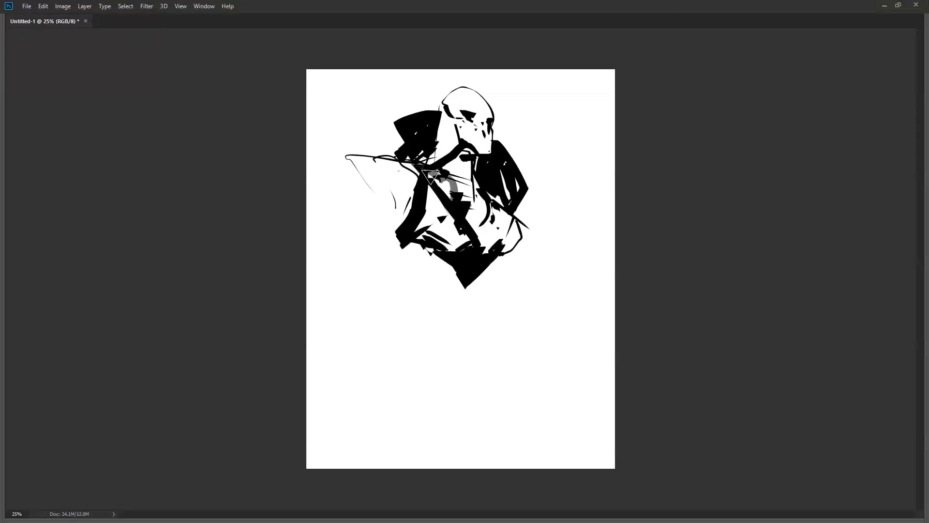
# - Paint mid-grey strokes along the neck, the diagonal chest lapel and the near side of the torso
pyautogui.moveTo(430, 176)
pyautogui.mouseDown()
pyautogui.moveTo(476, 230)
pyautogui.moveTo(480, 218)
pyautogui.mouseUp()
pyautogui.moveTo(433, 163)
pyautogui.mouseDown()
pyautogui.moveTo(450, 150)
pyautogui.moveTo(437, 164)
pyautogui.moveTo(446, 121)
pyautogui.moveTo(458, 172)
pyautogui.moveTo(486, 174)
pyautogui.moveTo(472, 206)
pyautogui.moveTo(470, 162)
pyautogui.moveTo(467, 195)
pyautogui.moveTo(479, 195)
pyautogui.moveTo(484, 216)
pyautogui.mouseUp()
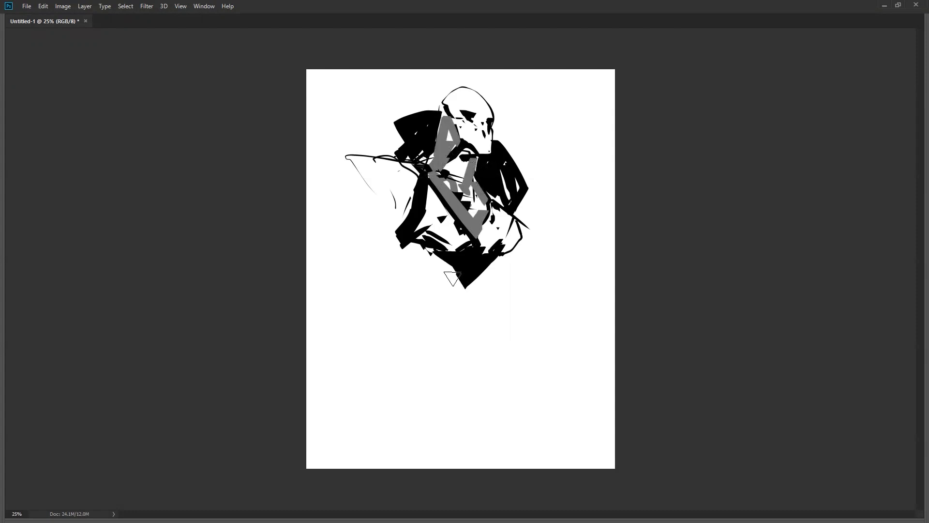
pyautogui.moveTo(418, 237); pyautogui.dragTo(434, 192)
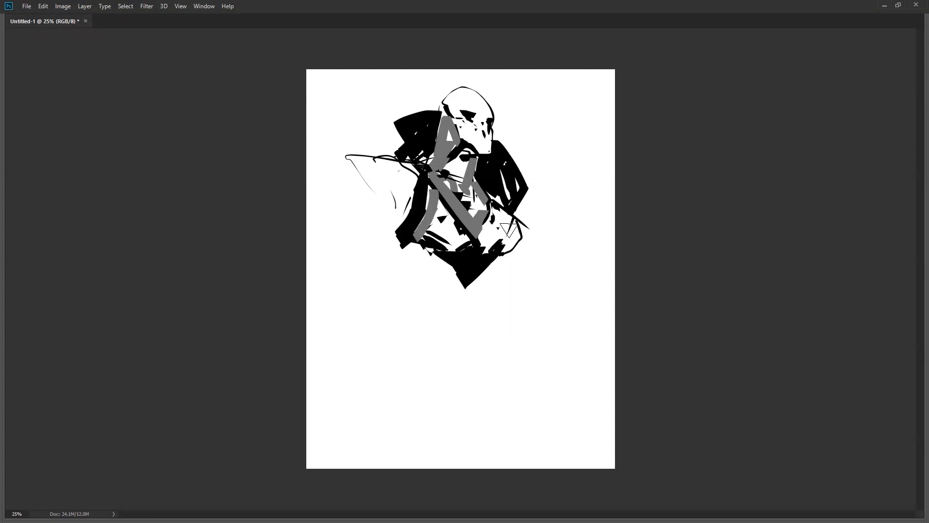
pyautogui.moveTo(501, 211); pyautogui.dragTo(480, 258)
pyautogui.hotkey('ctrl', 'z')
# - Show the colour picker, choose a dark grey and block in the lower chest and far shoulder piece
pyautogui.press('F6')
pyautogui.moveTo(816, 145); pyautogui.dragTo(813, 146)
pyautogui.moveTo(426, 227); pyautogui.dragTo(441, 239)
pyautogui.click(481, 237)
pyautogui.moveTo(495, 206); pyautogui.dragTo(496, 250)
pyautogui.moveTo(356, 163)
pyautogui.mouseDown()
pyautogui.moveTo(384, 227)
pyautogui.moveTo(409, 167)
pyautogui.moveTo(356, 159)
pyautogui.mouseUp()
pyautogui.moveTo(481, 194)
pyautogui.mouseDown()
pyautogui.moveTo(516, 223)
pyautogui.moveTo(500, 204)
pyautogui.moveTo(506, 234)
pyautogui.moveTo(503, 210)
pyautogui.moveTo(514, 219)
pyautogui.moveTo(501, 256)
pyautogui.mouseUp()
# - Fill the near shoulder guard with dark grey and add black shading strokes inside it
pyautogui.moveTo(387, 197); pyautogui.dragTo(387, 176)
pyautogui.click(356, 162)
pyautogui.click(375, 232)
pyautogui.keyDown('alt'); pyautogui.click(401, 226); pyautogui.keyUp('alt')
pyautogui.moveTo(385, 238); pyautogui.dragTo(385, 175)
pyautogui.moveTo(395, 216); pyautogui.dragTo(392, 226)
pyautogui.click(404, 187)
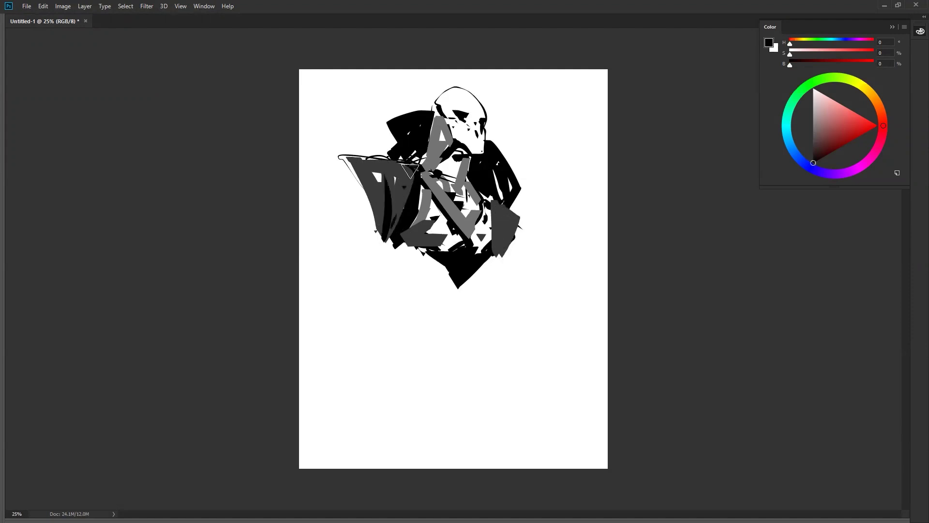
# - Paint black along the far chest edge and waist, and trim the shoulder guard's outer edge with white
pyautogui.moveTo(493, 205)
pyautogui.mouseDown()
pyautogui.moveTo(496, 245)
pyautogui.moveTo(477, 261)
pyautogui.moveTo(386, 241)
pyautogui.moveTo(453, 268)
pyautogui.moveTo(413, 274)
pyautogui.moveTo(417, 259)
pyautogui.moveTo(408, 251)
pyautogui.moveTo(415, 276)
pyautogui.moveTo(461, 285)
pyautogui.moveTo(476, 271)
pyautogui.moveTo(482, 298)
pyautogui.mouseUp()
pyautogui.press('x')
pyautogui.moveTo(342, 164)
pyautogui.mouseDown()
pyautogui.moveTo(377, 242)
pyautogui.moveTo(386, 240)
pyautogui.mouseUp()
pyautogui.press('x')
# - Outline the wide near sleeve and the far side of the robe with black lines
pyautogui.moveTo(366, 182)
pyautogui.mouseDown()
pyautogui.moveTo(348, 197)
pyautogui.moveTo(328, 249)
pyautogui.moveTo(312, 338)
pyautogui.mouseUp()
pyautogui.moveTo(392, 235)
pyautogui.mouseDown()
pyautogui.moveTo(387, 324)
pyautogui.moveTo(371, 339)
pyautogui.mouseUp()
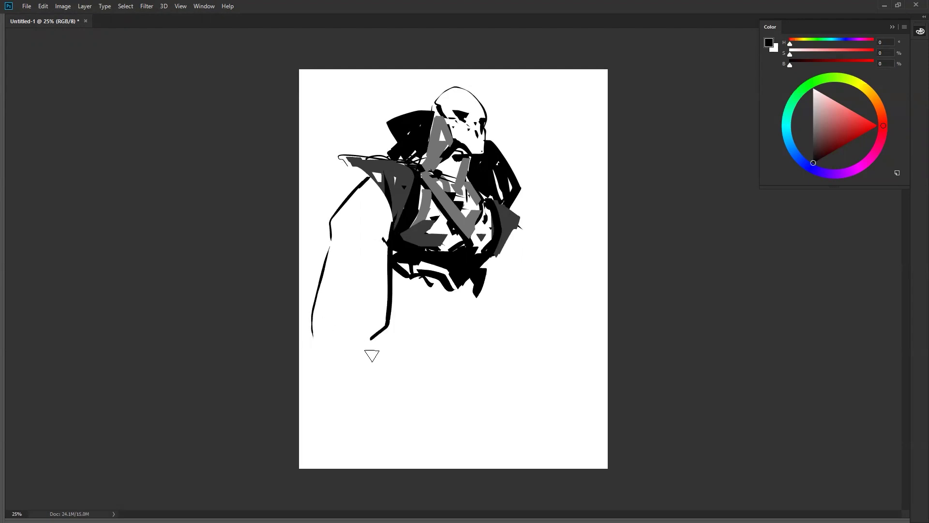
pyautogui.moveTo(512, 237); pyautogui.dragTo(520, 351)
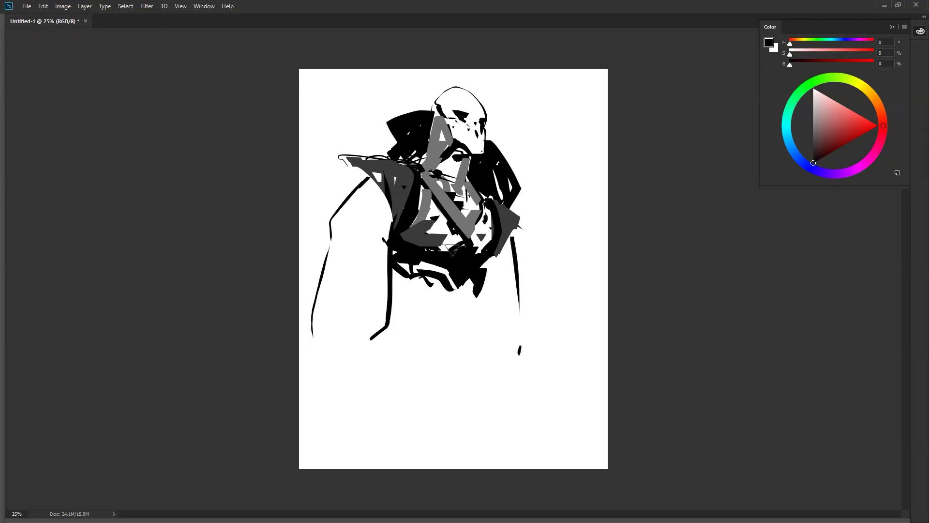
# - Carve a white forearm across the waist and outline its elbow and cuff in black
pyautogui.press('x')
pyautogui.moveTo(390, 298)
pyautogui.mouseDown()
pyautogui.moveTo(411, 271)
pyautogui.moveTo(468, 259)
pyautogui.mouseUp()
pyautogui.keyDown('alt'); pyautogui.click(450, 251); pyautogui.keyUp('alt')
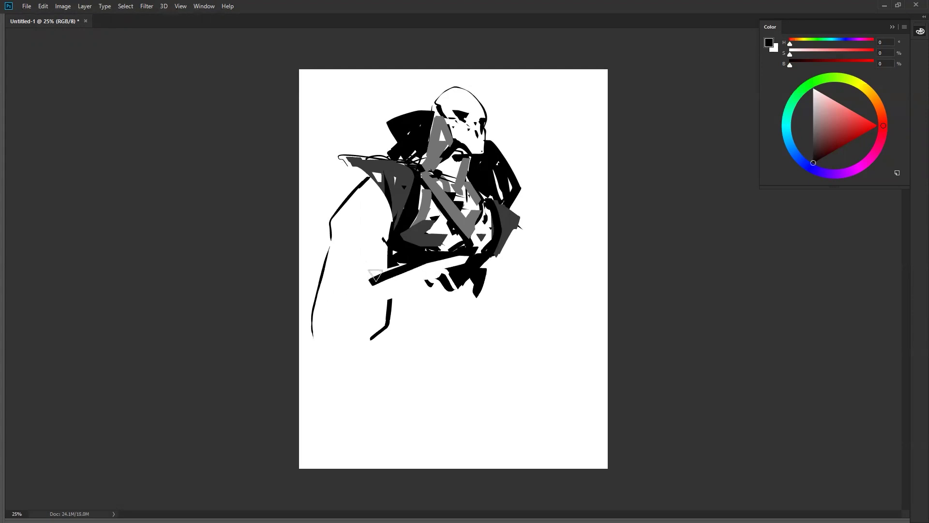
pyautogui.moveTo(380, 271)
pyautogui.mouseDown()
pyautogui.moveTo(364, 271)
pyautogui.moveTo(339, 297)
pyautogui.moveTo(341, 320)
pyautogui.moveTo(387, 301)
pyautogui.moveTo(362, 310)
pyautogui.moveTo(370, 308)
pyautogui.mouseUp()
pyautogui.press('x')
pyautogui.moveTo(466, 259)
pyautogui.mouseDown()
pyautogui.moveTo(477, 273)
pyautogui.moveTo(481, 267)
pyautogui.moveTo(468, 260)
pyautogui.moveTo(490, 264)
pyautogui.mouseUp()
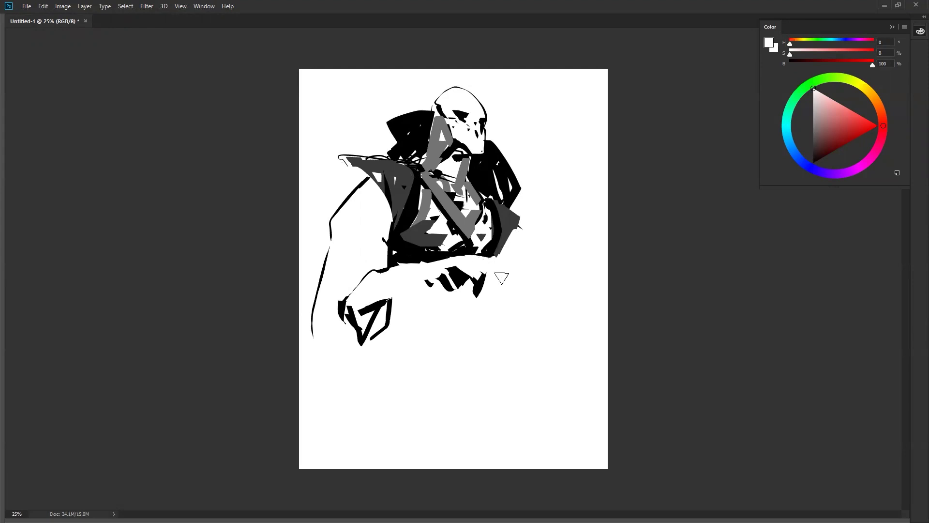
# - Define the far chest edge in black and paint over most of the dark chest shading with white
pyautogui.keyDown('alt'); pyautogui.click(486, 223); pyautogui.keyUp('alt')
pyautogui.moveTo(492, 240); pyautogui.dragTo(489, 246)
pyautogui.keyDown('alt'); pyautogui.click(487, 225); pyautogui.keyUp('alt')
pyautogui.moveTo(487, 205)
pyautogui.mouseDown()
pyautogui.moveTo(491, 238)
pyautogui.moveTo(484, 203)
pyautogui.moveTo(469, 239)
pyautogui.mouseUp()
pyautogui.moveTo(422, 174); pyautogui.dragTo(455, 238)
pyautogui.moveTo(417, 177)
pyautogui.mouseDown()
pyautogui.moveTo(406, 233)
pyautogui.moveTo(420, 183)
pyautogui.moveTo(417, 213)
pyautogui.moveTo(428, 226)
pyautogui.mouseUp()
pyautogui.moveTo(422, 169); pyautogui.dragTo(410, 160)
pyautogui.moveTo(417, 245)
pyautogui.mouseDown()
pyautogui.moveTo(407, 253)
pyautogui.moveTo(441, 248)
pyautogui.moveTo(438, 224)
pyautogui.moveTo(416, 225)
pyautogui.moveTo(396, 247)
pyautogui.moveTo(441, 242)
pyautogui.moveTo(429, 193)
pyautogui.moveTo(499, 213)
pyautogui.moveTo(457, 246)
pyautogui.moveTo(494, 252)
pyautogui.moveTo(498, 196)
pyautogui.mouseUp()
pyautogui.moveTo(414, 168); pyautogui.dragTo(396, 228)
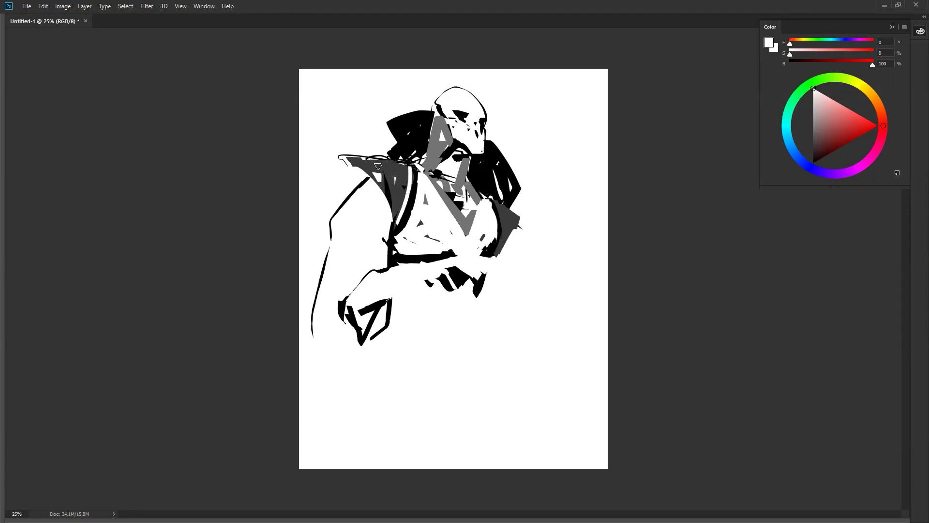
# - Paint the shoulder guard's underside black and sketch the raised far hand and far-side robe line
pyautogui.press('d')
pyautogui.moveTo(344, 160); pyautogui.dragTo(350, 188)
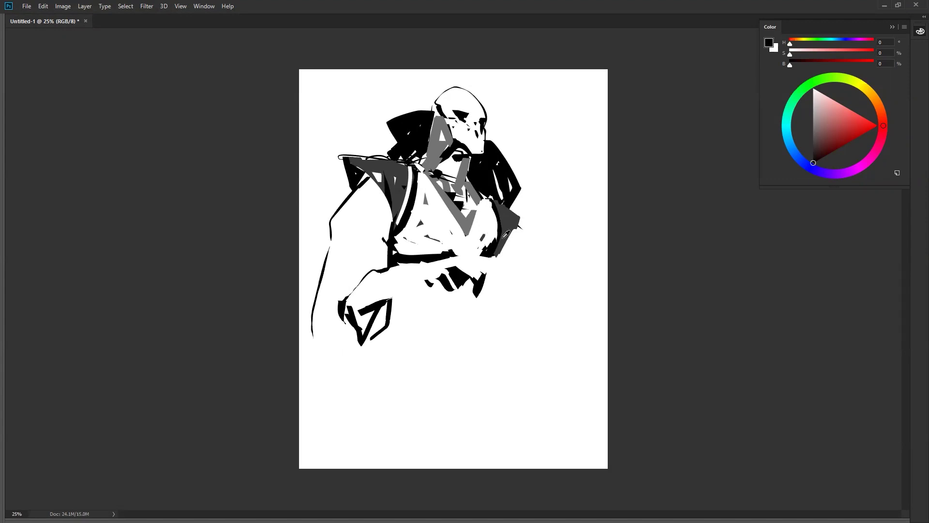
pyautogui.moveTo(511, 240); pyautogui.dragTo(524, 305)
pyautogui.moveTo(543, 232); pyautogui.dragTo(559, 240)
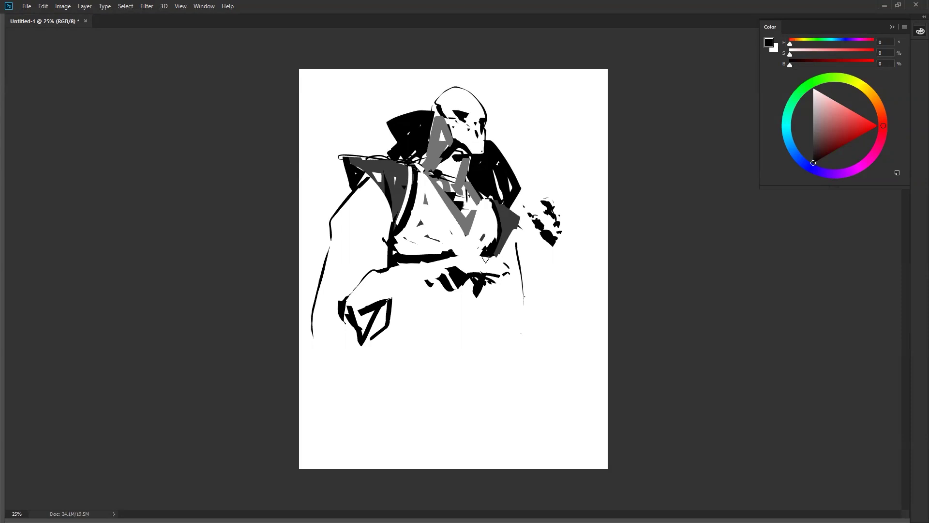
pyautogui.hotkey('ctrl', 'z')
# - Refine the hand resting at the waist with white and draw the forearm's lower edge in black
pyautogui.keyDown('alt'); pyautogui.click(460, 267); pyautogui.keyUp('alt')
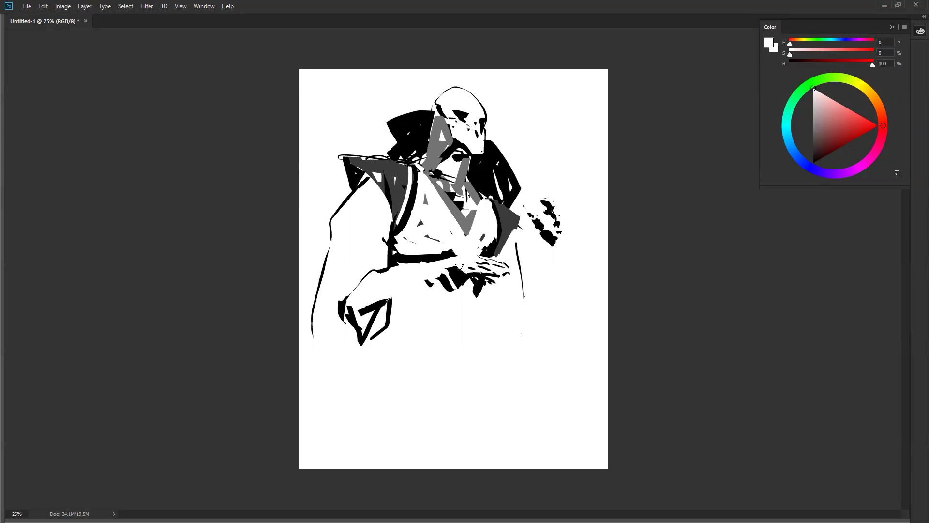
pyautogui.keyDown('alt'); pyautogui.click(456, 272); pyautogui.keyUp('alt')
pyautogui.moveTo(441, 276); pyautogui.dragTo(409, 289)
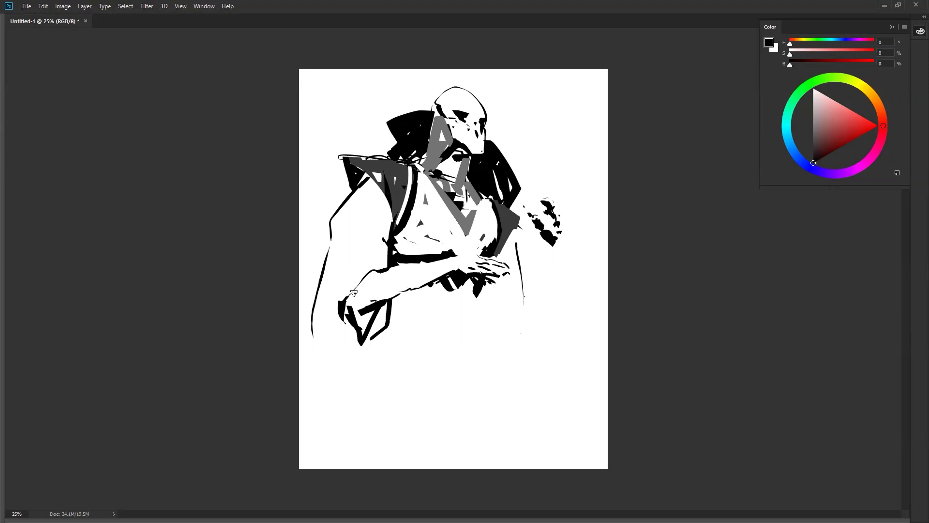
# - Rework the forearm's upper edge from elbow to wrist with black and white strokes, undoing unwanted attempts
pyautogui.moveTo(357, 295)
pyautogui.mouseDown()
pyautogui.moveTo(428, 273)
pyautogui.moveTo(378, 272)
pyautogui.moveTo(449, 260)
pyautogui.mouseUp()
pyautogui.keyDown('alt'); pyautogui.click(405, 269); pyautogui.keyUp('alt')
pyautogui.hotkey('ctrl', 'z')
pyautogui.hotkey('ctrl', 'z')
pyautogui.moveTo(375, 273); pyautogui.dragTo(465, 260)
pyautogui.keyDown('alt'); pyautogui.click(394, 264); pyautogui.keyUp('alt')
pyautogui.keyDown('alt'); pyautogui.click(394, 271); pyautogui.keyUp('alt')
pyautogui.hotkey('ctrl', 'z')
pyautogui.moveTo(409, 272); pyautogui.dragTo(463, 261)
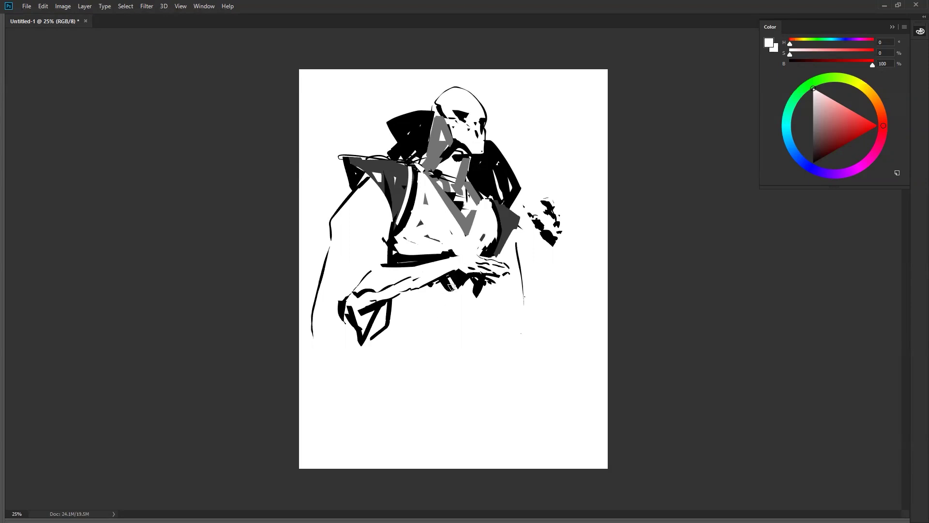
# - Draw black fabric folds around the elbow and upper sleeve, and add a contour line on the far sleeve
pyautogui.keyDown('alt'); pyautogui.click(381, 264); pyautogui.keyUp('alt')
pyautogui.moveTo(385, 261)
pyautogui.mouseDown()
pyautogui.moveTo(362, 246)
pyautogui.moveTo(330, 265)
pyautogui.moveTo(334, 285)
pyautogui.mouseUp()
pyautogui.moveTo(376, 265)
pyautogui.mouseDown()
pyautogui.moveTo(333, 287)
pyautogui.moveTo(365, 228)
pyautogui.mouseUp()
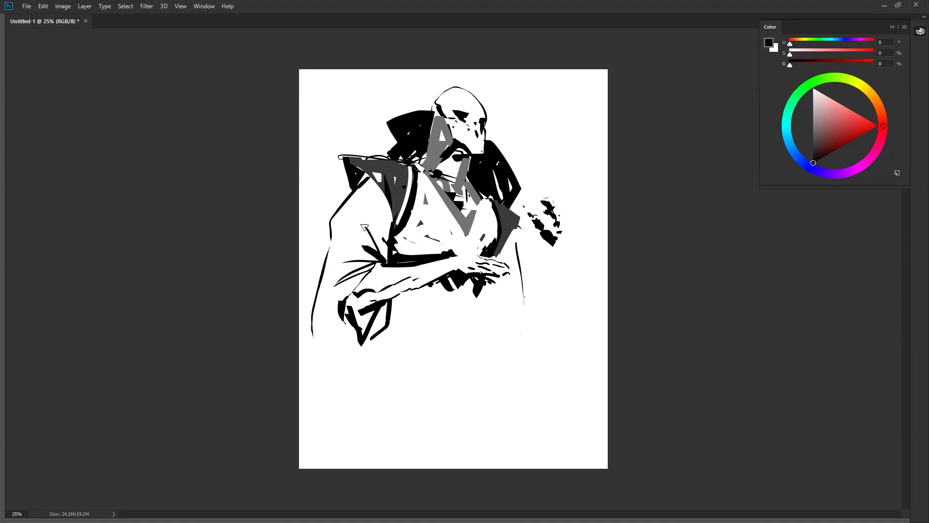
pyautogui.moveTo(383, 192); pyautogui.dragTo(343, 254)
pyautogui.moveTo(507, 238); pyautogui.dragTo(519, 284)
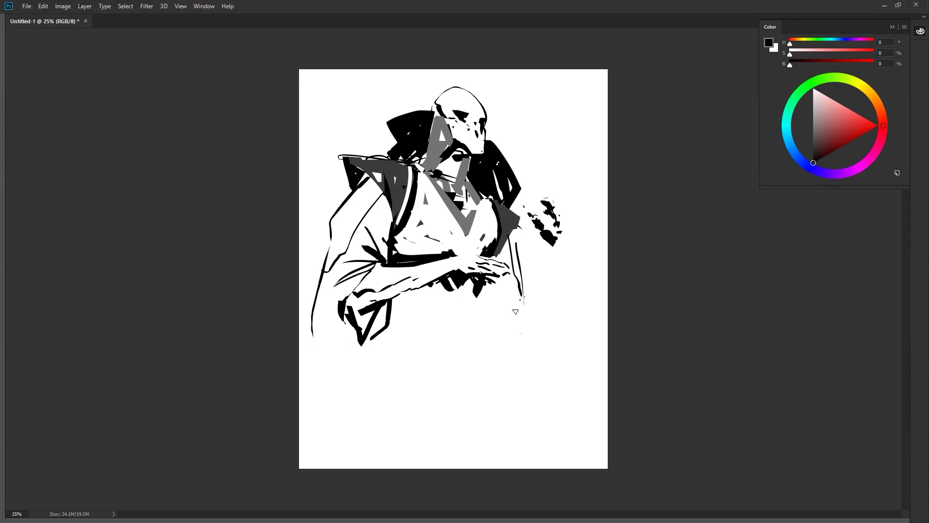
# - Draw the near sleeve hanging to a point below the elbow with black folds, cleaning up with white
pyautogui.moveTo(372, 309)
pyautogui.mouseDown()
pyautogui.moveTo(345, 312)
pyautogui.moveTo(330, 368)
pyautogui.moveTo(356, 323)
pyautogui.moveTo(346, 283)
pyautogui.moveTo(325, 383)
pyautogui.mouseUp()
pyautogui.press('x')
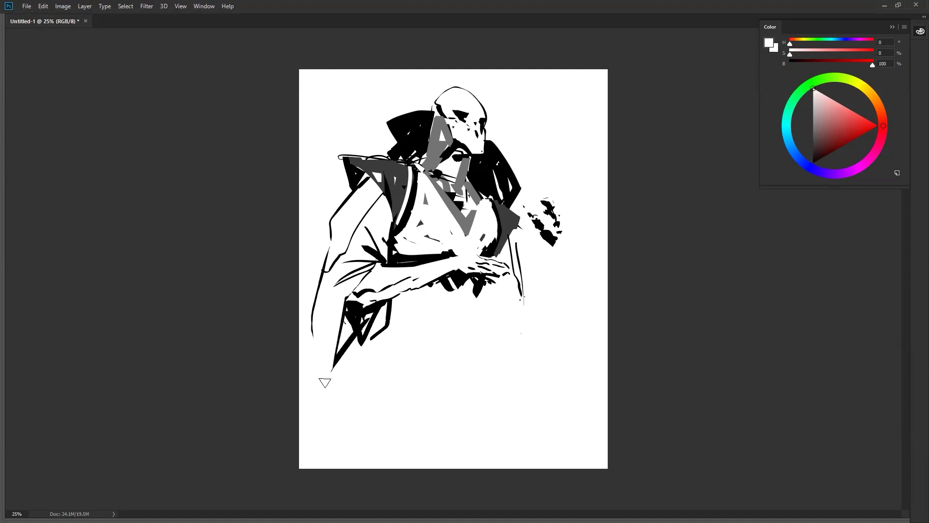
pyautogui.moveTo(335, 386); pyautogui.dragTo(333, 386)
pyautogui.moveTo(341, 313)
pyautogui.mouseDown()
pyautogui.moveTo(347, 350)
pyautogui.moveTo(356, 329)
pyautogui.moveTo(333, 391)
pyautogui.mouseUp()
pyautogui.moveTo(377, 315); pyautogui.dragTo(348, 395)
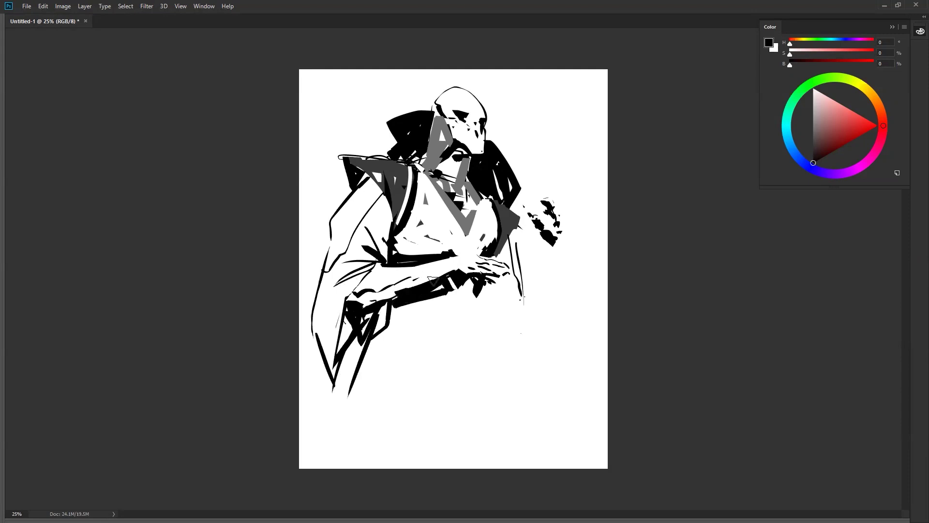
# - Undo the heavy stroke under the forearm and add smaller black shadow shapes around the waist
pyautogui.moveTo(438, 280)
pyautogui.mouseDown()
pyautogui.moveTo(391, 296)
pyautogui.moveTo(441, 274)
pyautogui.moveTo(395, 299)
pyautogui.moveTo(434, 310)
pyautogui.moveTo(441, 291)
pyautogui.moveTo(457, 315)
pyautogui.mouseUp()
pyautogui.hotkey('ctrl', 'z')
pyautogui.click(437, 311)
pyautogui.moveTo(468, 293)
pyautogui.mouseDown()
pyautogui.moveTo(489, 319)
pyautogui.moveTo(484, 331)
pyautogui.mouseUp()
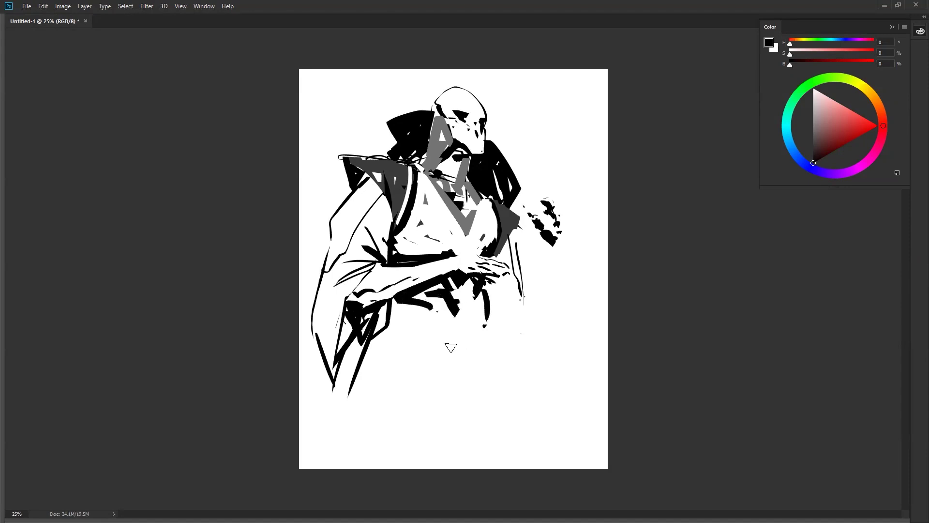
# - Paint long black folds hanging from the waist down the front of the robe
pyautogui.moveTo(399, 300); pyautogui.dragTo(390, 397)
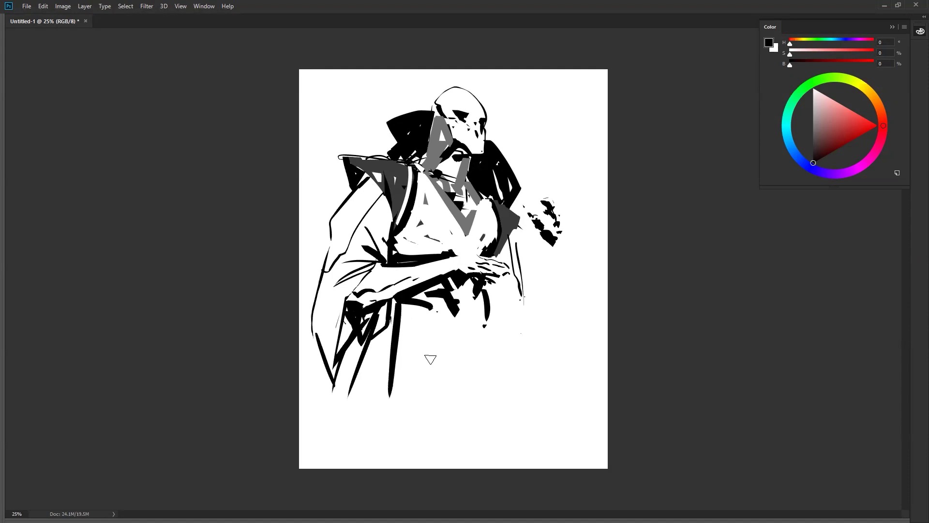
pyautogui.moveTo(414, 303); pyautogui.dragTo(442, 402)
pyautogui.moveTo(420, 304)
pyautogui.mouseDown()
pyautogui.moveTo(462, 421)
pyautogui.moveTo(453, 334)
pyautogui.mouseUp()
pyautogui.moveTo(457, 296)
pyautogui.mouseDown()
pyautogui.moveTo(437, 329)
pyautogui.moveTo(465, 369)
pyautogui.mouseUp()
pyautogui.moveTo(473, 315); pyautogui.dragTo(482, 438)
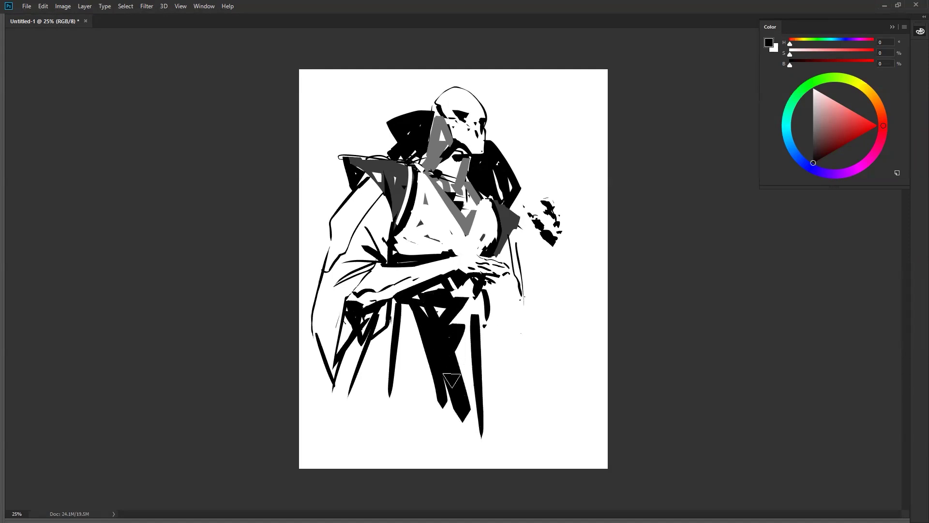
# - Fill the near side of the lower robe with dense black folds and draw its long far edge
pyautogui.moveTo(399, 303); pyautogui.dragTo(402, 444)
pyautogui.moveTo(386, 407); pyautogui.dragTo(382, 370)
pyautogui.moveTo(390, 334)
pyautogui.mouseDown()
pyautogui.moveTo(351, 449)
pyautogui.moveTo(365, 456)
pyautogui.moveTo(383, 377)
pyautogui.moveTo(369, 438)
pyautogui.mouseUp()
pyautogui.moveTo(385, 346); pyautogui.dragTo(371, 437)
pyautogui.moveTo(393, 315)
pyautogui.mouseDown()
pyautogui.moveTo(388, 342)
pyautogui.moveTo(374, 341)
pyautogui.moveTo(354, 411)
pyautogui.mouseUp()
pyautogui.moveTo(482, 315); pyautogui.dragTo(504, 470)
# - Block in the raised far forearm, elbow and hanging sleeve in solid black, mirroring the canvas before and after painting the forearm
pyautogui.press('F2')
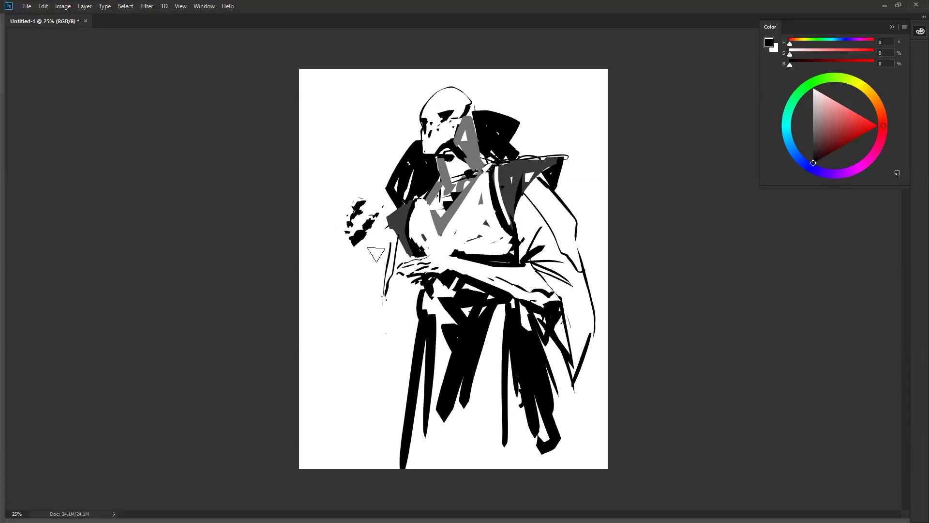
pyautogui.keyDown('alt'); pyautogui.click(392, 328); pyautogui.keyUp('alt')
pyautogui.moveTo(373, 282); pyautogui.dragTo(383, 296)
pyautogui.keyDown('alt'); pyautogui.click(355, 244); pyautogui.keyUp('alt')
pyautogui.moveTo(352, 238); pyautogui.dragTo(368, 292)
pyautogui.moveTo(356, 236)
pyautogui.mouseDown()
pyautogui.moveTo(397, 289)
pyautogui.moveTo(397, 321)
pyautogui.moveTo(373, 299)
pyautogui.moveTo(379, 305)
pyautogui.mouseUp()
pyautogui.moveTo(371, 269)
pyautogui.mouseDown()
pyautogui.moveTo(377, 303)
pyautogui.moveTo(387, 289)
pyautogui.mouseUp()
pyautogui.moveTo(386, 289)
pyautogui.mouseDown()
pyautogui.moveTo(393, 311)
pyautogui.moveTo(410, 293)
pyautogui.moveTo(406, 320)
pyautogui.moveTo(393, 331)
pyautogui.moveTo(399, 319)
pyautogui.moveTo(382, 323)
pyautogui.moveTo(404, 313)
pyautogui.mouseUp()
pyautogui.click(406, 309)
pyautogui.click(405, 320)
pyautogui.moveTo(393, 304); pyautogui.dragTo(411, 297)
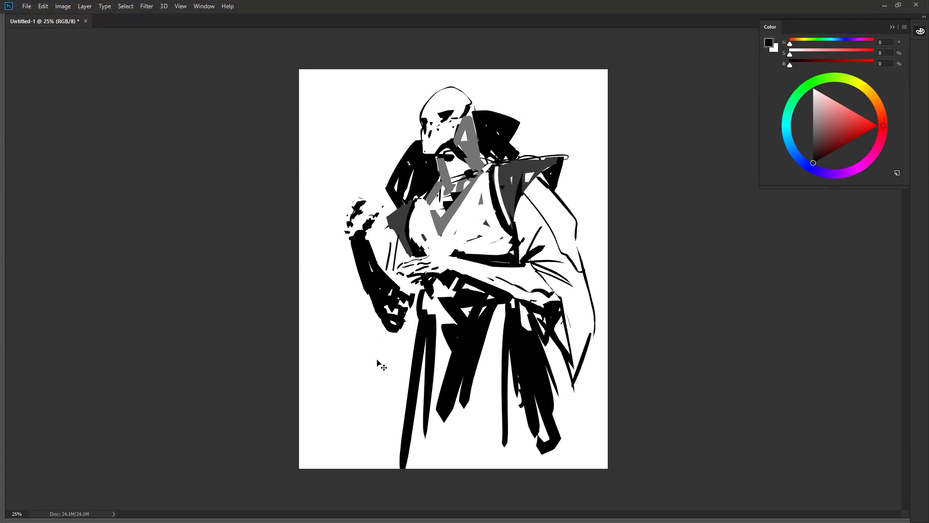
pyautogui.hotkey('ctrl', 'shift', 'h')
pyautogui.moveTo(518, 343)
pyautogui.mouseDown()
pyautogui.moveTo(510, 377)
pyautogui.moveTo(501, 362)
pyautogui.moveTo(513, 344)
pyautogui.moveTo(501, 380)
pyautogui.moveTo(496, 356)
pyautogui.mouseUp()
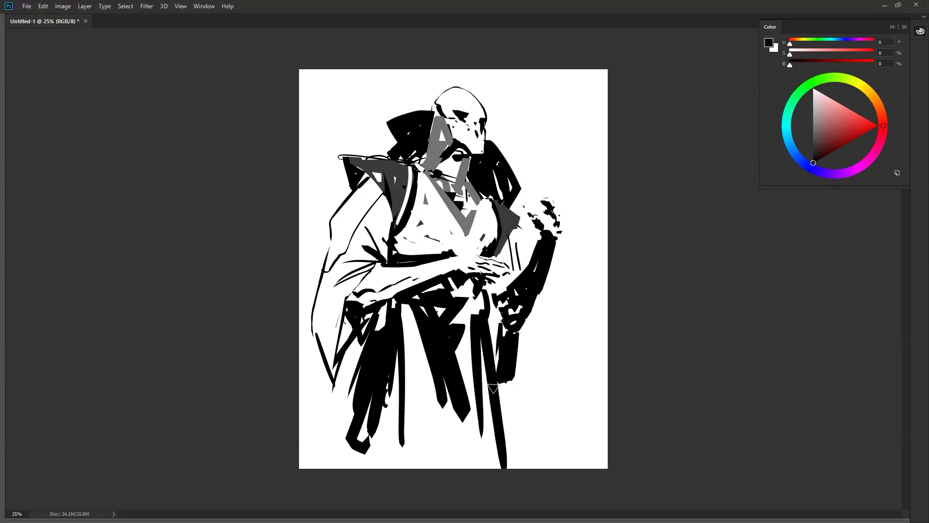
# - Redraw the face's brow, eyes and mouth with alternating black and white strokes
pyautogui.keyDown('alt'); pyautogui.click(459, 130); pyautogui.keyUp('alt')
pyautogui.moveTo(445, 114); pyautogui.dragTo(452, 135)
pyautogui.keyDown('alt'); pyautogui.click(460, 118); pyautogui.keyUp('alt')
pyautogui.press('x')
pyautogui.press('d')
pyautogui.moveTo(465, 142); pyautogui.dragTo(469, 137)
pyautogui.press('x')
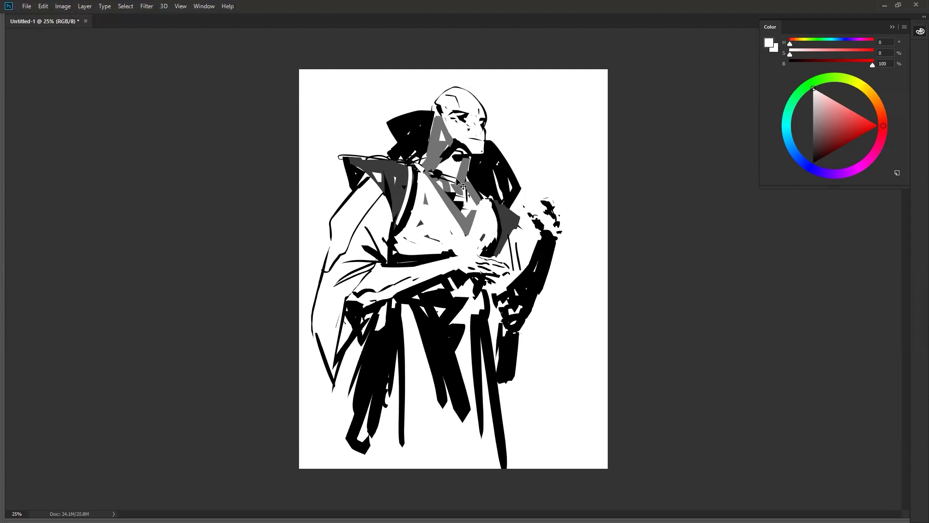
# - Mirror the canvas and cut white highlights into the grey and black shapes of the neck, collar and shoulder panels
pyautogui.hotkey('ctrl', 'shift', 'h')
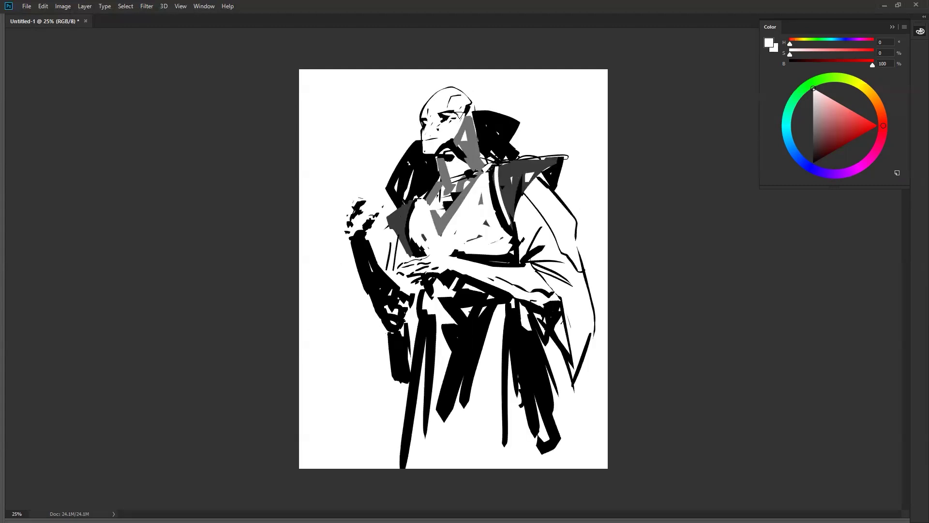
pyautogui.moveTo(469, 117)
pyautogui.mouseDown()
pyautogui.moveTo(454, 141)
pyautogui.moveTo(475, 116)
pyautogui.moveTo(461, 156)
pyautogui.moveTo(472, 182)
pyautogui.mouseUp()
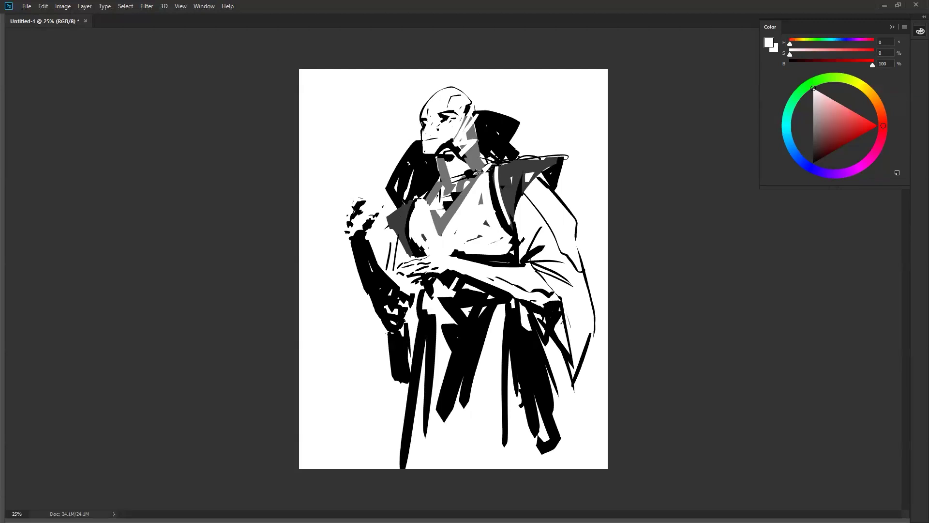
pyautogui.moveTo(476, 180); pyautogui.dragTo(449, 222)
pyautogui.moveTo(500, 169); pyautogui.dragTo(513, 225)
pyautogui.moveTo(514, 218)
pyautogui.mouseDown()
pyautogui.moveTo(528, 160)
pyautogui.moveTo(504, 172)
pyautogui.mouseUp()
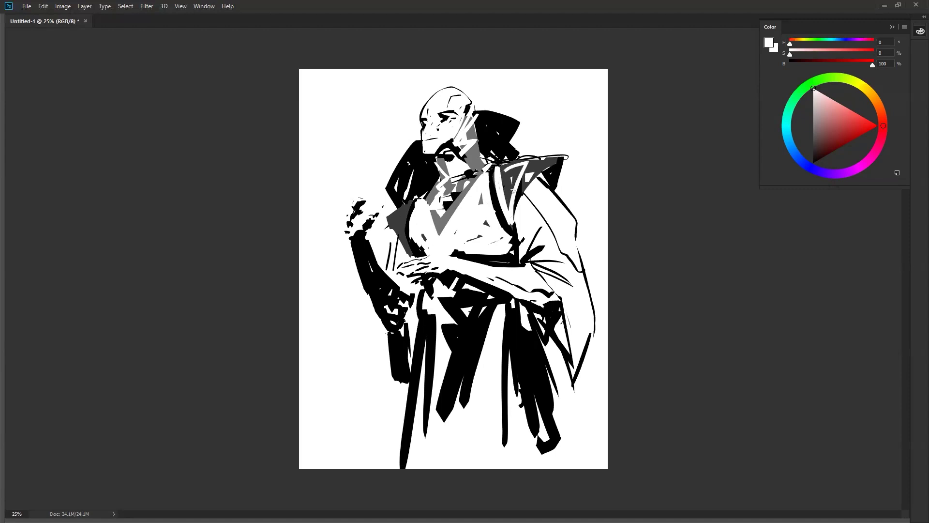
pyautogui.moveTo(409, 203); pyautogui.dragTo(403, 251)
# - Carve white folds across the black waist area and down the front of the lower robe
pyautogui.moveTo(444, 311); pyautogui.dragTo(506, 301)
pyautogui.moveTo(443, 335)
pyautogui.mouseDown()
pyautogui.moveTo(499, 304)
pyautogui.moveTo(430, 349)
pyautogui.moveTo(446, 331)
pyautogui.mouseUp()
pyautogui.moveTo(427, 312)
pyautogui.mouseDown()
pyautogui.moveTo(441, 350)
pyautogui.moveTo(504, 302)
pyautogui.moveTo(486, 333)
pyautogui.moveTo(506, 310)
pyautogui.moveTo(429, 386)
pyautogui.moveTo(428, 360)
pyautogui.mouseUp()
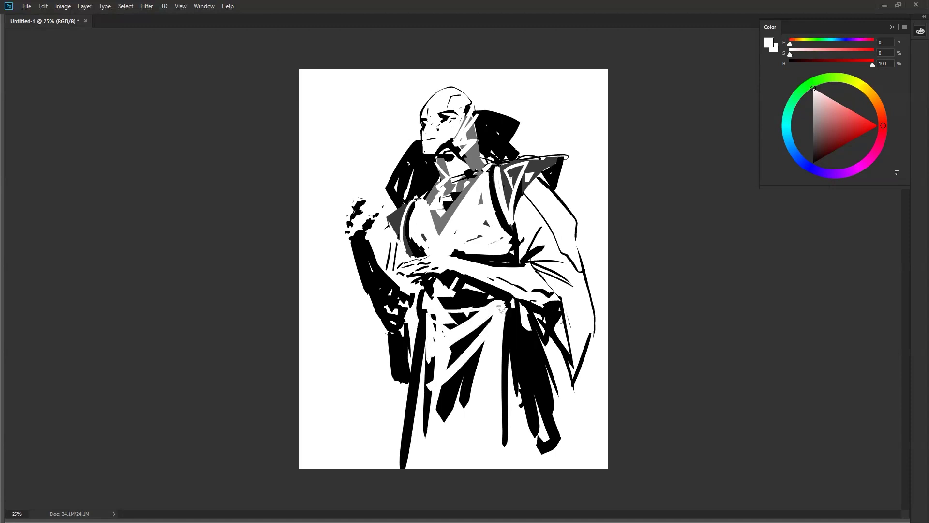
pyautogui.moveTo(502, 309); pyautogui.dragTo(424, 366)
pyautogui.moveTo(429, 321); pyautogui.dragTo(432, 337)
# - Mirror the canvas back and extend the black mass of the near lower robe down to the canvas edge
pyautogui.press('F2')
pyautogui.keyDown('alt'); pyautogui.click(427, 355); pyautogui.keyUp('alt')
pyautogui.moveTo(392, 409); pyautogui.dragTo(398, 477)
pyautogui.moveTo(395, 333); pyautogui.dragTo(399, 484)
pyautogui.moveTo(376, 409)
pyautogui.mouseDown()
pyautogui.moveTo(368, 466)
pyautogui.moveTo(380, 459)
pyautogui.moveTo(376, 379)
pyautogui.moveTo(339, 426)
pyautogui.moveTo(348, 467)
pyautogui.mouseUp()
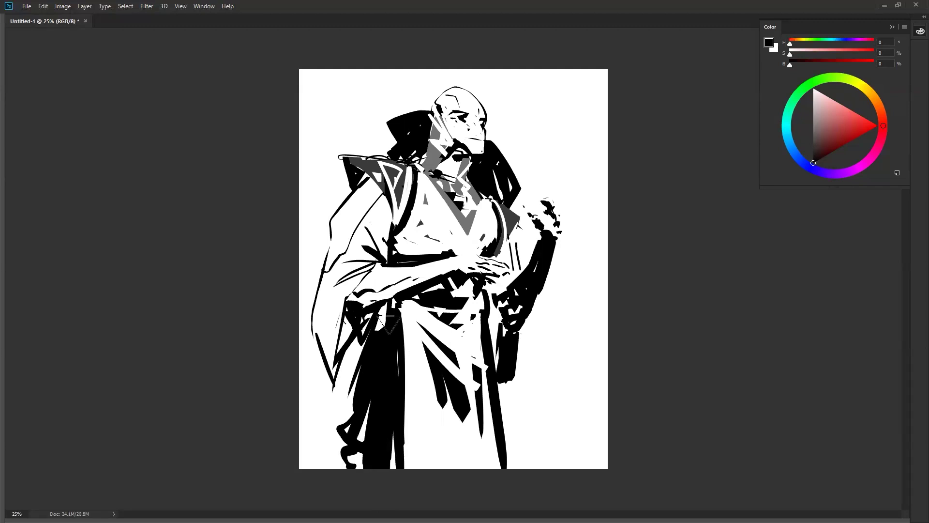
# - Fill the near upper sleeve and the strip of the far sleeve with mid-grey sampled from the collar
pyautogui.keyDown('alt'); pyautogui.click(469, 216); pyautogui.keyUp('alt')
pyautogui.moveTo(387, 194)
pyautogui.mouseDown()
pyautogui.moveTo(359, 191)
pyautogui.moveTo(336, 223)
pyautogui.moveTo(326, 267)
pyautogui.moveTo(383, 186)
pyautogui.mouseUp()
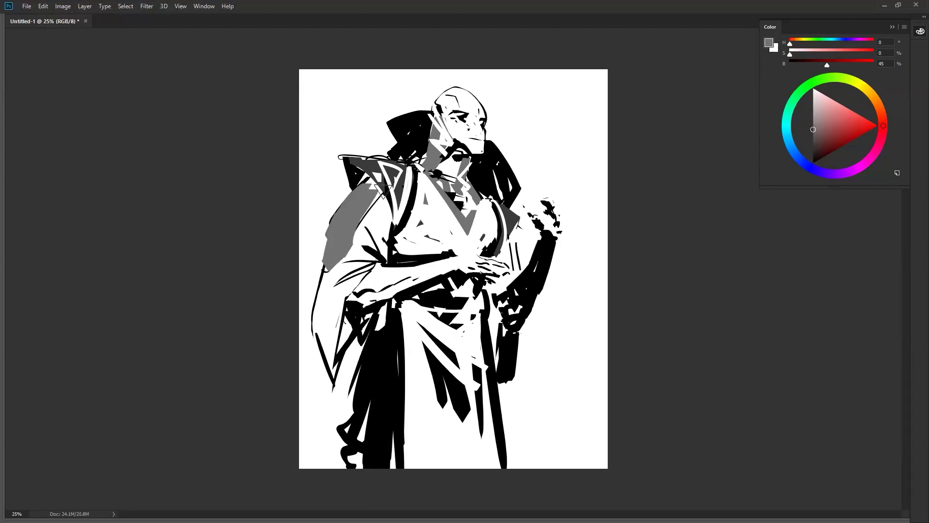
pyautogui.moveTo(511, 234); pyautogui.dragTo(520, 271)
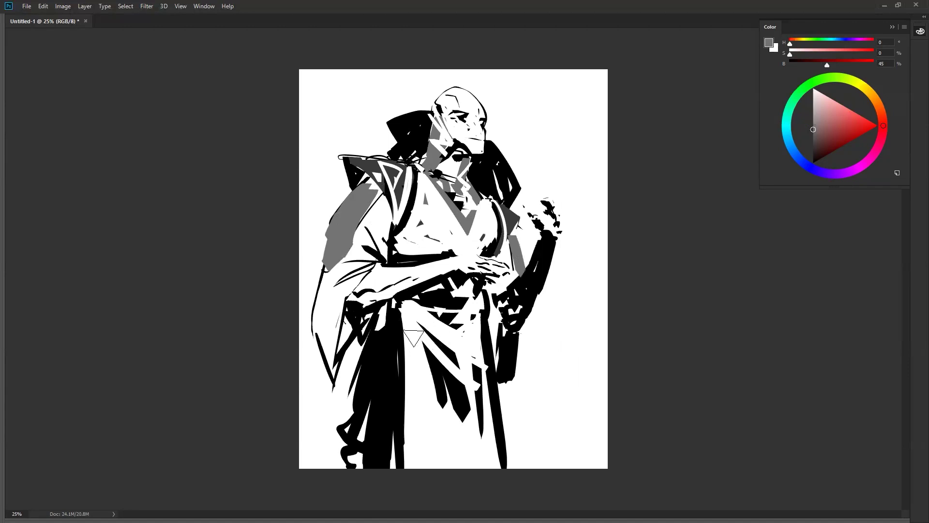
# - Fill the two overlapping cloth panels hanging from the waist with mid-grey
pyautogui.moveTo(411, 303); pyautogui.dragTo(465, 391)
pyautogui.moveTo(433, 338)
pyautogui.mouseDown()
pyautogui.moveTo(462, 344)
pyautogui.moveTo(476, 323)
pyautogui.moveTo(473, 395)
pyautogui.moveTo(441, 345)
pyautogui.moveTo(479, 348)
pyautogui.mouseUp()
pyautogui.moveTo(390, 353)
pyautogui.mouseDown()
pyautogui.moveTo(408, 313)
pyautogui.moveTo(361, 406)
pyautogui.mouseUp()
pyautogui.moveTo(381, 330); pyautogui.dragTo(358, 406)
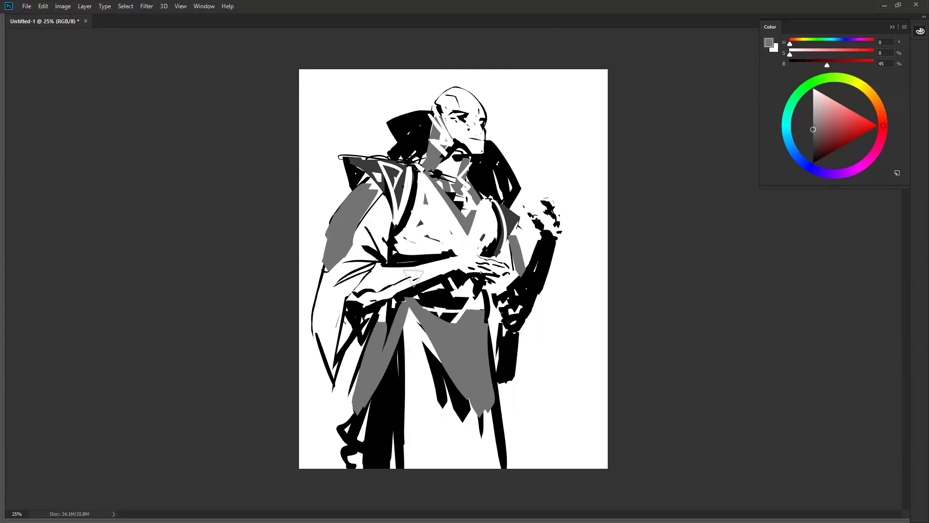
# - Paint black fold lines over the grey waist panels and a long black strip down the far side of the robe
pyautogui.keyDown('alt'); pyautogui.click(382, 317); pyautogui.keyUp('alt')
pyautogui.moveTo(363, 375)
pyautogui.mouseDown()
pyautogui.moveTo(402, 290)
pyautogui.moveTo(476, 368)
pyautogui.mouseUp()
pyautogui.moveTo(418, 323); pyautogui.dragTo(493, 427)
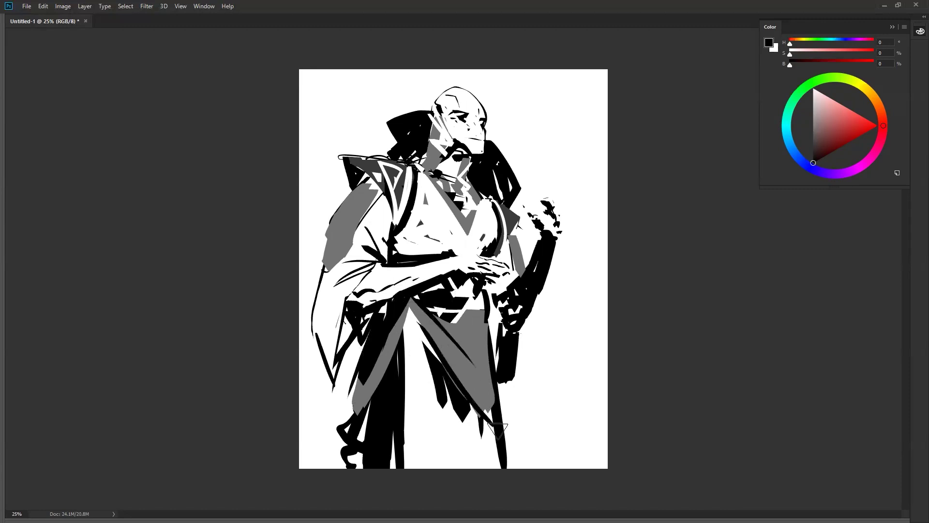
pyautogui.click(481, 349)
pyautogui.moveTo(489, 316); pyautogui.dragTo(483, 464)
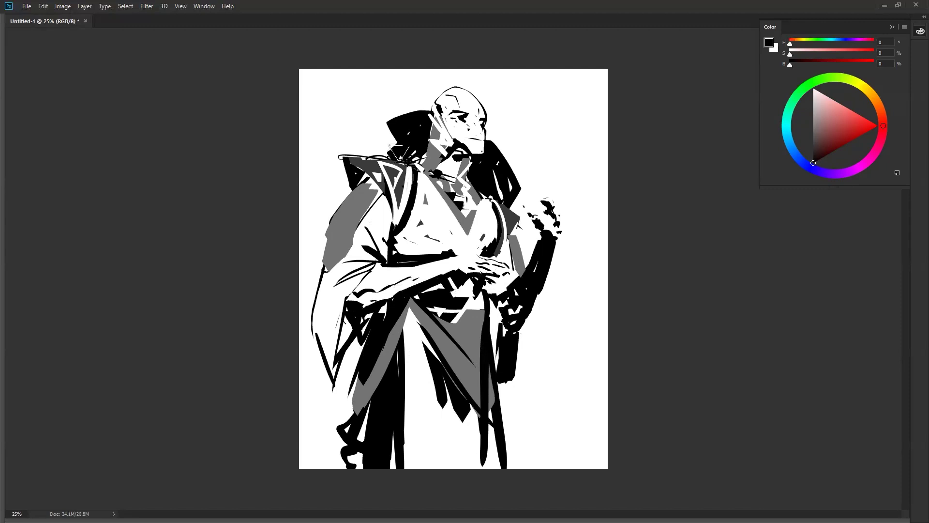
# - Trim the outer edge of the grey upper sleeve with white and add a white line near its lower end
pyautogui.keyDown('alt'); pyautogui.click(312, 261); pyautogui.keyUp('alt')
pyautogui.keyDown('alt'); pyautogui.click(381, 192); pyautogui.keyUp('alt')
pyautogui.keyDown('alt'); pyautogui.click(375, 183); pyautogui.keyUp('alt')
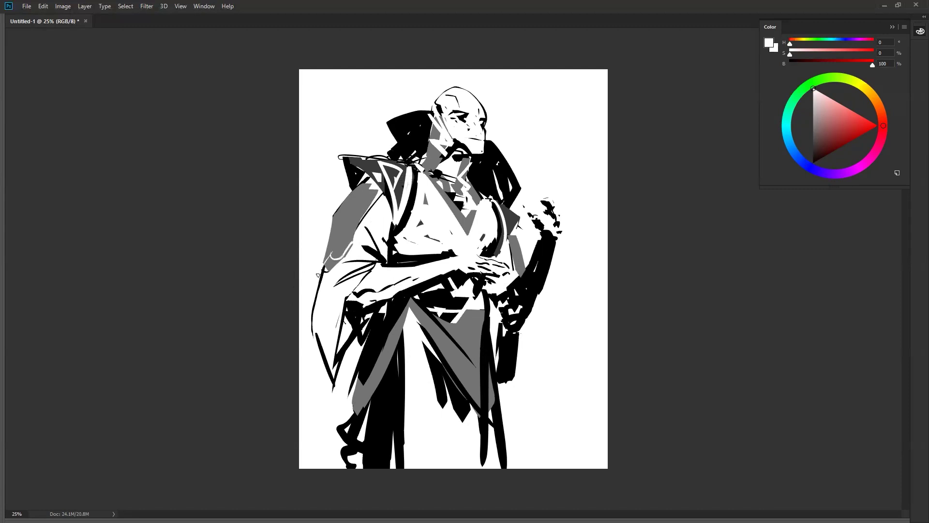
# - Paint mid-grey trim bands along both sides of the chest and onto the collar, checking the drawing mirrored
pyautogui.keyDown('alt'); pyautogui.click(335, 246); pyautogui.keyUp('alt')
pyautogui.hotkey('ctrl', 'shift', 'h')
pyautogui.moveTo(476, 178)
pyautogui.mouseDown()
pyautogui.moveTo(480, 235)
pyautogui.moveTo(510, 239)
pyautogui.mouseUp()
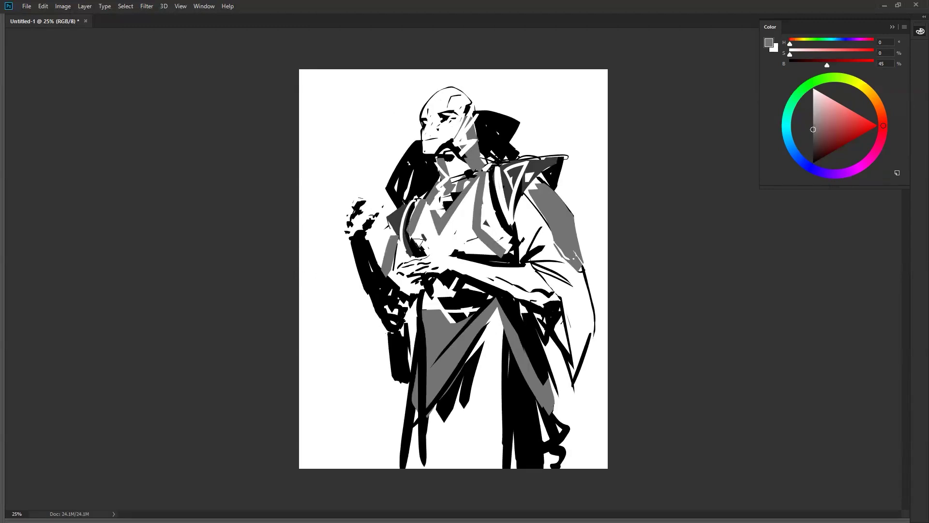
pyautogui.press('h')
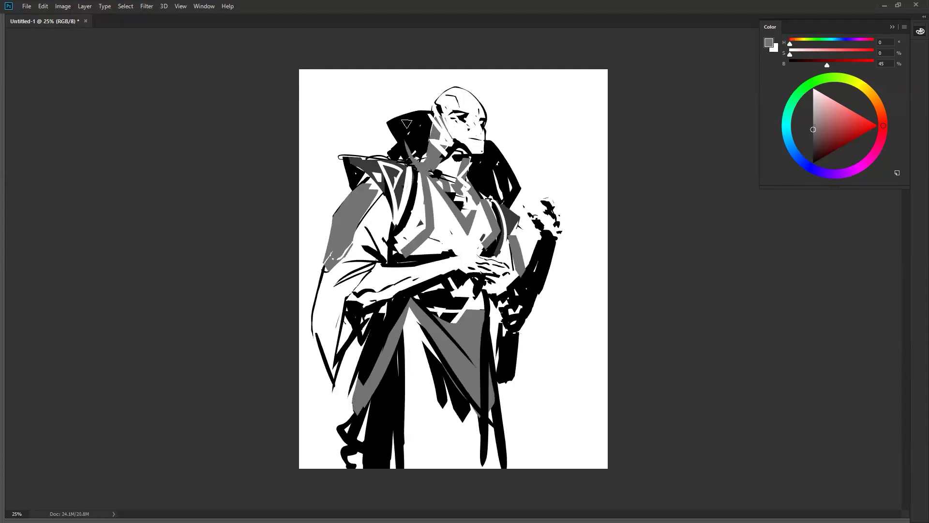
pyautogui.moveTo(479, 191); pyautogui.dragTo(499, 165)
# - Define the face and frame the chin and neck with solid black strokes, mirroring the canvas while working
pyautogui.keyDown('alt'); pyautogui.click(423, 127); pyautogui.keyUp('alt')
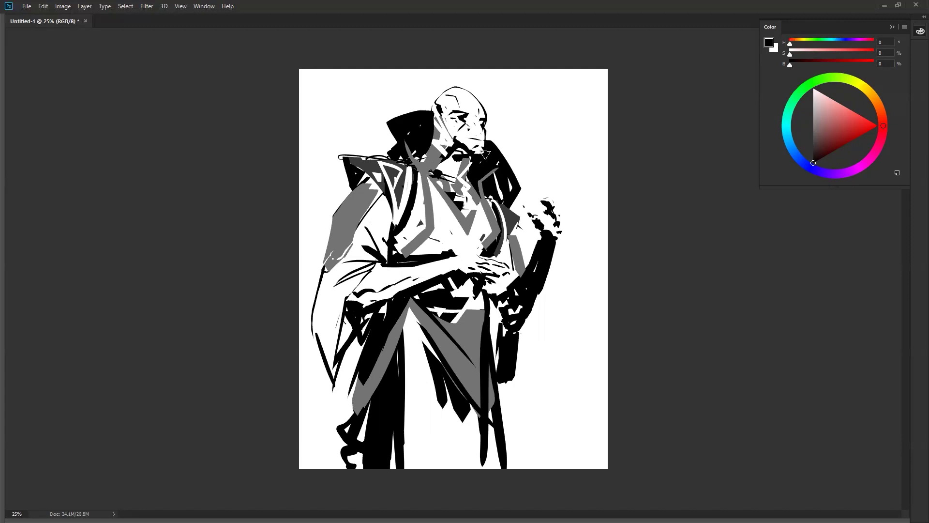
pyautogui.hotkey('ctrl', 'shift', 'h')
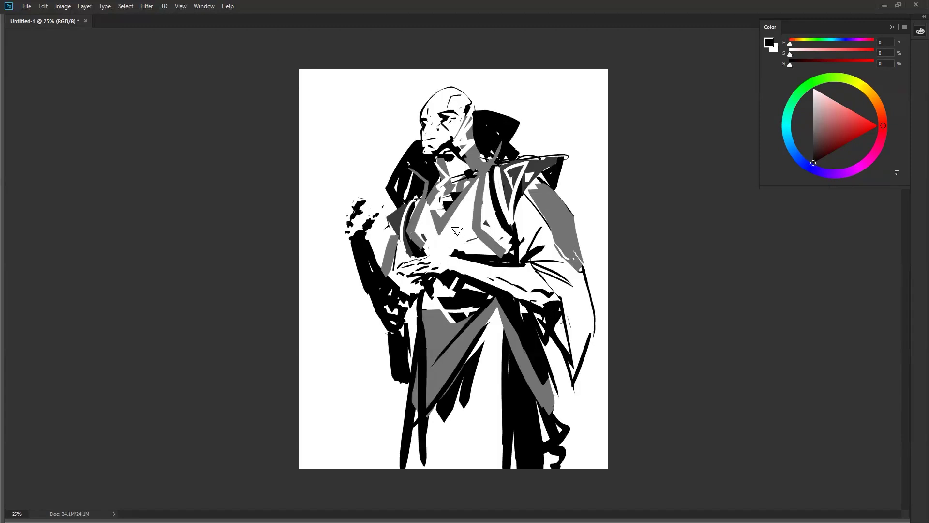
pyautogui.moveTo(445, 169)
pyautogui.mouseDown()
pyautogui.moveTo(443, 160)
pyautogui.moveTo(424, 181)
pyautogui.mouseUp()
pyautogui.hotkey('ctrl', 'z')
pyautogui.moveTo(469, 170)
pyautogui.mouseDown()
pyautogui.moveTo(449, 190)
pyautogui.moveTo(441, 175)
pyautogui.moveTo(432, 189)
pyautogui.mouseUp()
pyautogui.hotkey('ctrl', 'shift', 'h')
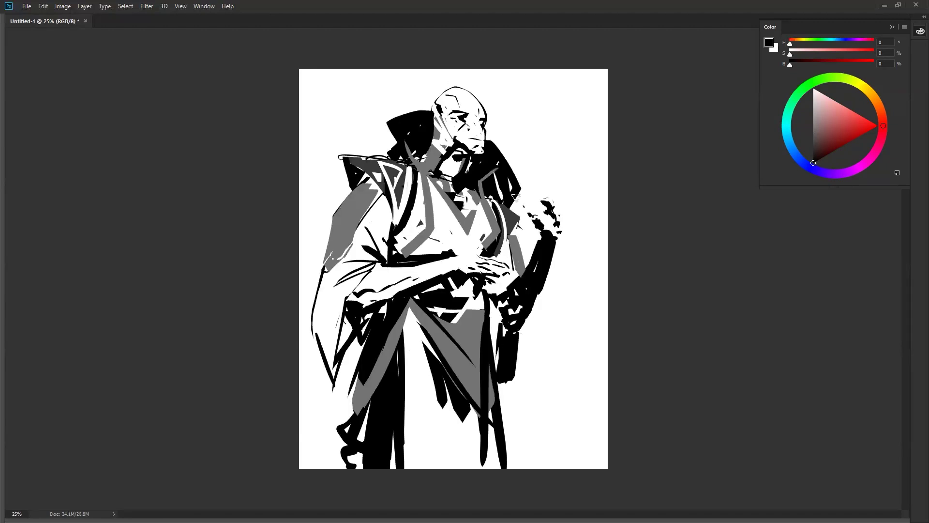
# - Deepen the far shoulder, the near shoulder panel and the underside of the near sleeve with black
pyautogui.moveTo(486, 198)
pyautogui.mouseDown()
pyautogui.moveTo(499, 227)
pyautogui.moveTo(513, 203)
pyautogui.moveTo(507, 225)
pyautogui.moveTo(525, 217)
pyautogui.mouseUp()
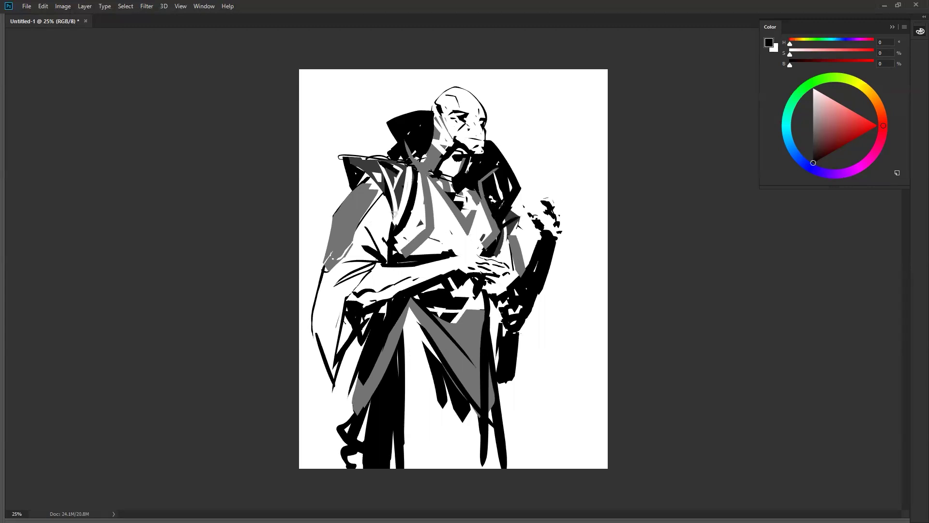
pyautogui.moveTo(389, 214)
pyautogui.mouseDown()
pyautogui.moveTo(366, 186)
pyautogui.moveTo(392, 207)
pyautogui.mouseUp()
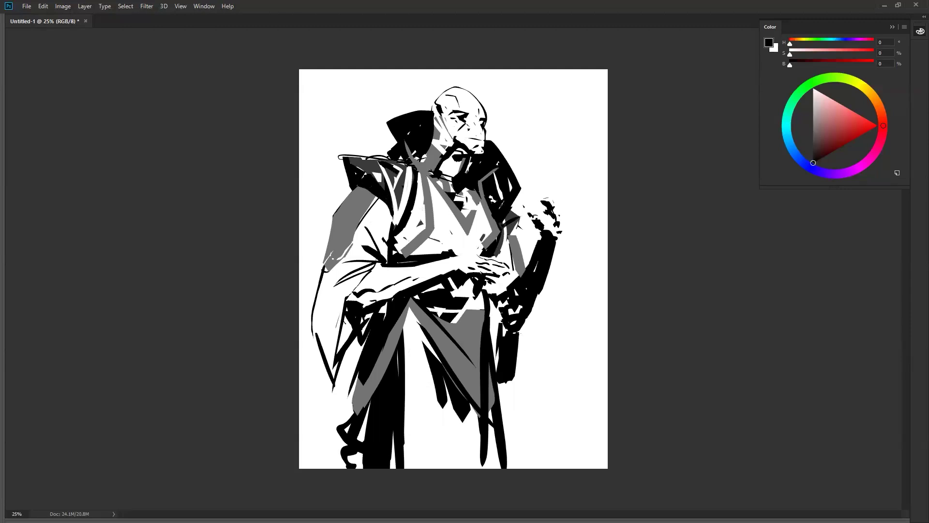
pyautogui.moveTo(494, 250); pyautogui.dragTo(513, 237)
pyautogui.moveTo(342, 319)
pyautogui.mouseDown()
pyautogui.moveTo(335, 368)
pyautogui.moveTo(345, 301)
pyautogui.moveTo(371, 268)
pyautogui.moveTo(332, 356)
pyautogui.mouseUp()
# - Clear the far elbow and hanging sleeve edge with white, and redraw the sleeve folds with thin black lines
pyautogui.press('x')
pyautogui.moveTo(508, 280)
pyautogui.mouseDown()
pyautogui.moveTo(511, 300)
pyautogui.moveTo(492, 314)
pyautogui.moveTo(497, 372)
pyautogui.mouseUp()
pyautogui.keyDown('alt'); pyautogui.click(487, 304); pyautogui.keyUp('alt')
pyautogui.moveTo(493, 293); pyautogui.dragTo(497, 377)
pyautogui.moveTo(499, 340)
pyautogui.mouseDown()
pyautogui.moveTo(516, 289)
pyautogui.moveTo(501, 332)
pyautogui.mouseUp()
pyautogui.press('x')
pyautogui.hotkey('ctrl', 'z')
pyautogui.moveTo(464, 269); pyautogui.dragTo(494, 282)
pyautogui.hotkey('ctrl', 'z')
pyautogui.press('x')
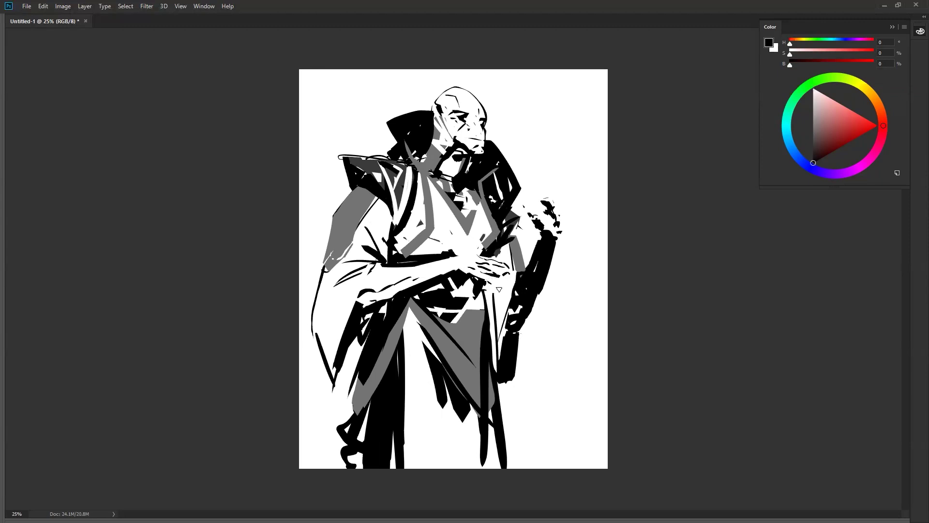
# - Redraw the fingers of the hand at the waist with black and white strokes
pyautogui.moveTo(492, 265); pyautogui.dragTo(507, 282)
pyautogui.press('x')
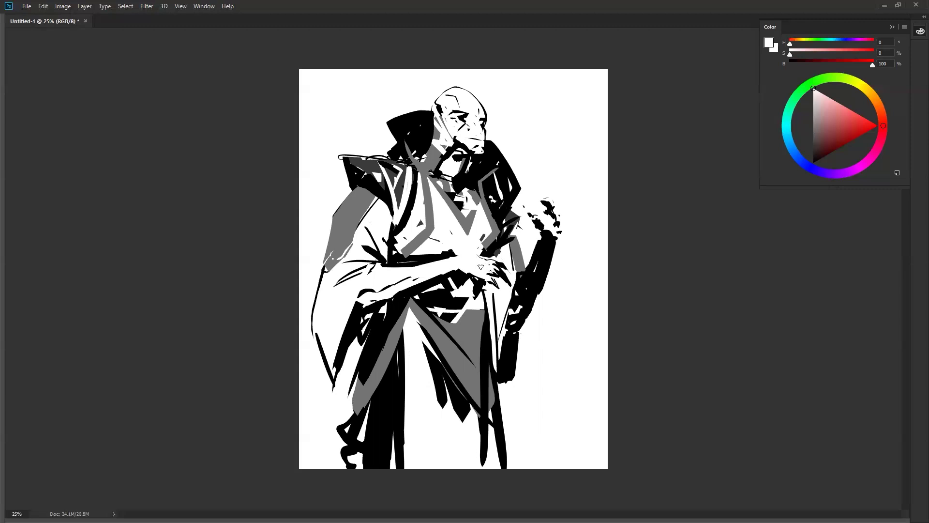
pyautogui.press('d')
pyautogui.moveTo(489, 268)
pyautogui.mouseDown()
pyautogui.moveTo(465, 259)
pyautogui.moveTo(487, 281)
pyautogui.mouseUp()
pyautogui.keyDown('alt'); pyautogui.click(469, 263); pyautogui.keyUp('alt')
# - Refine the waist hand and add black strokes to the raised hand's fingers in mirrored view, and restore the original orientation
pyautogui.hotkey('ctrl', 'f')
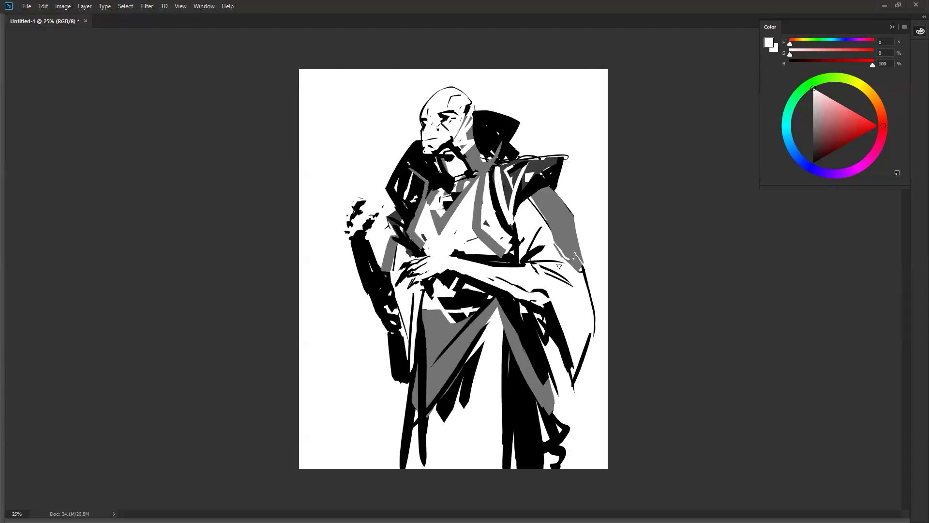
pyautogui.press('d')
pyautogui.moveTo(415, 262); pyautogui.dragTo(440, 253)
pyautogui.moveTo(352, 209); pyautogui.dragTo(345, 235)
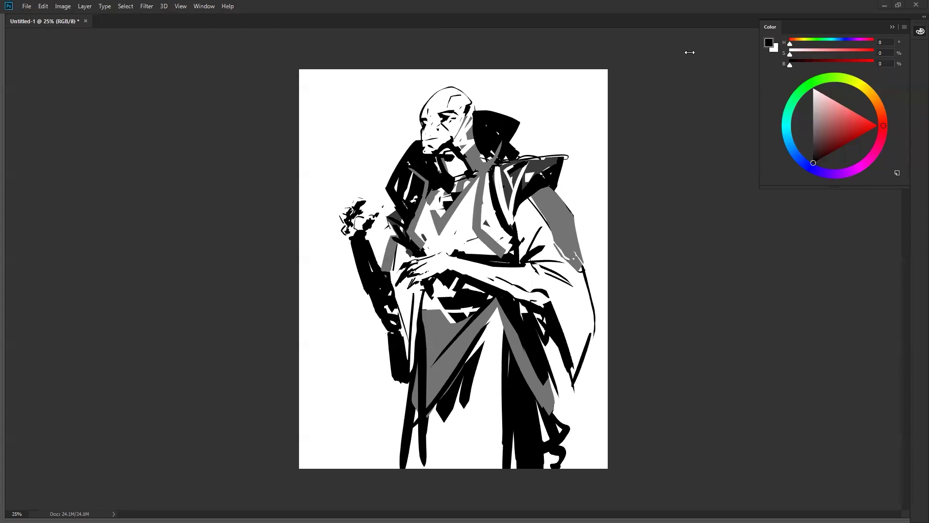
pyautogui.hotkey('ctrl', 'shift', 'h')
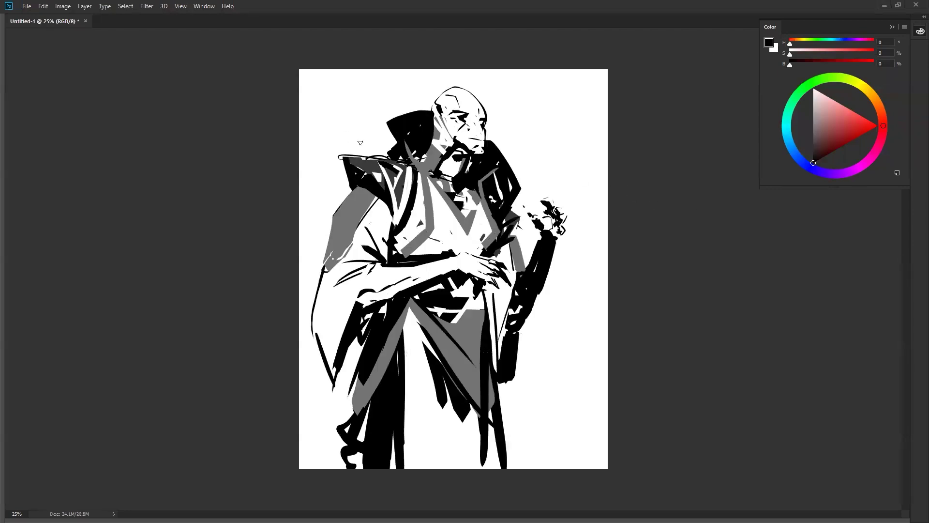
# - Add loose black accent lines behind the head, beside the far shoulder and along the lower canvas edge
pyautogui.moveTo(383, 115)
pyautogui.mouseDown()
pyautogui.moveTo(390, 141)
pyautogui.moveTo(400, 116)
pyautogui.moveTo(367, 120)
pyautogui.mouseUp()
pyautogui.moveTo(518, 163); pyautogui.dragTo(529, 193)
pyautogui.moveTo(300, 353); pyautogui.dragTo(300, 465)
# - Block in the lower background behind the near sleeve with mid-grey sampled from the robe
pyautogui.keyDown('alt'); pyautogui.click(372, 386); pyautogui.keyUp('alt')
pyautogui.moveTo(301, 379); pyautogui.dragTo(312, 469)
pyautogui.moveTo(303, 360); pyautogui.dragTo(322, 469)
pyautogui.moveTo(310, 385); pyautogui.dragTo(332, 459)
pyautogui.moveTo(320, 391)
pyautogui.mouseDown()
pyautogui.moveTo(338, 438)
pyautogui.moveTo(313, 368)
pyautogui.mouseUp()
pyautogui.moveTo(334, 426); pyautogui.dragTo(302, 341)
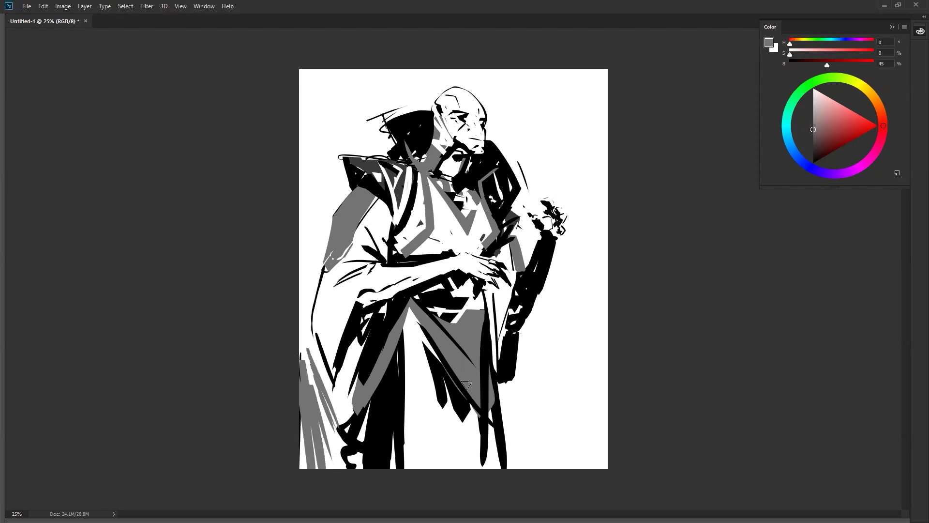
# - Fill the lower background on the far side of the figure with broad mid-grey vertical strokes
pyautogui.moveTo(501, 385)
pyautogui.mouseDown()
pyautogui.moveTo(521, 465)
pyautogui.moveTo(543, 366)
pyautogui.moveTo(529, 385)
pyautogui.mouseUp()
pyautogui.moveTo(524, 337)
pyautogui.mouseDown()
pyautogui.moveTo(524, 379)
pyautogui.moveTo(536, 369)
pyautogui.moveTo(532, 338)
pyautogui.moveTo(619, 345)
pyautogui.mouseUp()
pyautogui.moveTo(532, 356)
pyautogui.mouseDown()
pyautogui.moveTo(533, 463)
pyautogui.moveTo(552, 452)
pyautogui.mouseUp()
pyautogui.moveTo(555, 334)
pyautogui.mouseDown()
pyautogui.moveTo(562, 456)
pyautogui.moveTo(569, 334)
pyautogui.moveTo(581, 472)
pyautogui.mouseUp()
pyautogui.moveTo(593, 470); pyautogui.dragTo(592, 326)
pyautogui.moveTo(602, 465); pyautogui.dragTo(605, 319)
# - Close the gaps in the mid-grey background beside the near sleeve and extend it upward along the canvas edge
pyautogui.moveTo(312, 355)
pyautogui.mouseDown()
pyautogui.moveTo(325, 454)
pyautogui.moveTo(316, 413)
pyautogui.moveTo(331, 431)
pyautogui.moveTo(331, 407)
pyautogui.moveTo(342, 428)
pyautogui.moveTo(337, 450)
pyautogui.moveTo(323, 432)
pyautogui.mouseUp()
pyautogui.moveTo(334, 400)
pyautogui.mouseDown()
pyautogui.moveTo(341, 373)
pyautogui.moveTo(346, 409)
pyautogui.mouseUp()
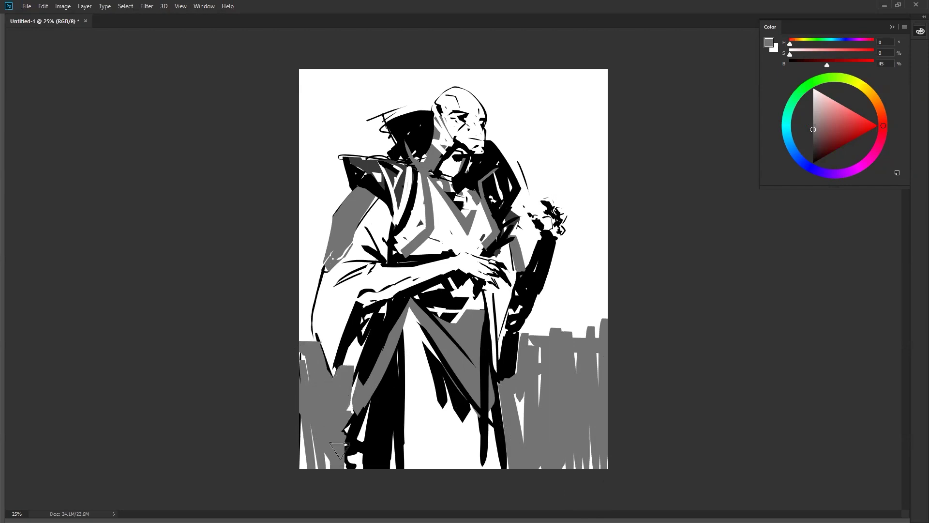
pyautogui.moveTo(300, 318)
pyautogui.mouseDown()
pyautogui.moveTo(308, 354)
pyautogui.moveTo(300, 256)
pyautogui.moveTo(305, 274)
pyautogui.moveTo(312, 265)
pyautogui.moveTo(305, 331)
pyautogui.moveTo(313, 296)
pyautogui.mouseUp()
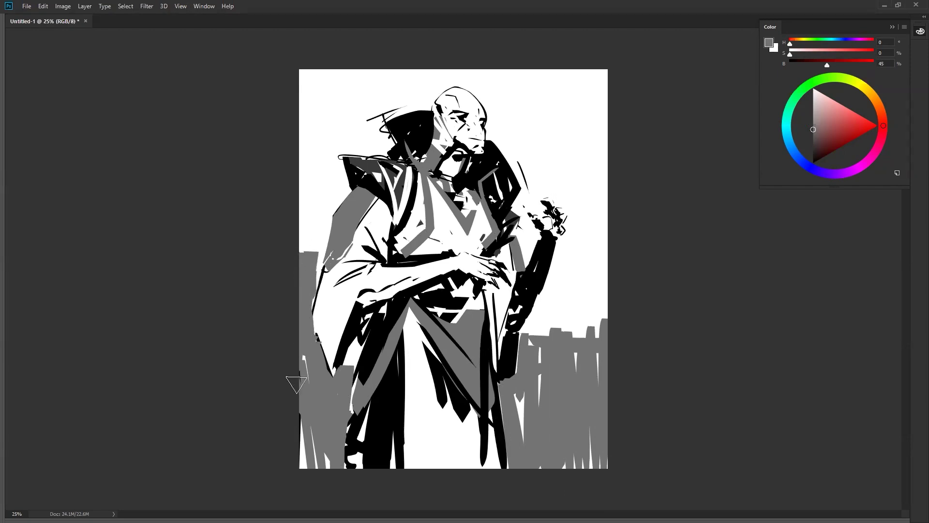
pyautogui.moveTo(306, 67); pyautogui.dragTo(310, 132)
pyautogui.moveTo(323, 80); pyautogui.dragTo(324, 85)
pyautogui.click(333, 109)
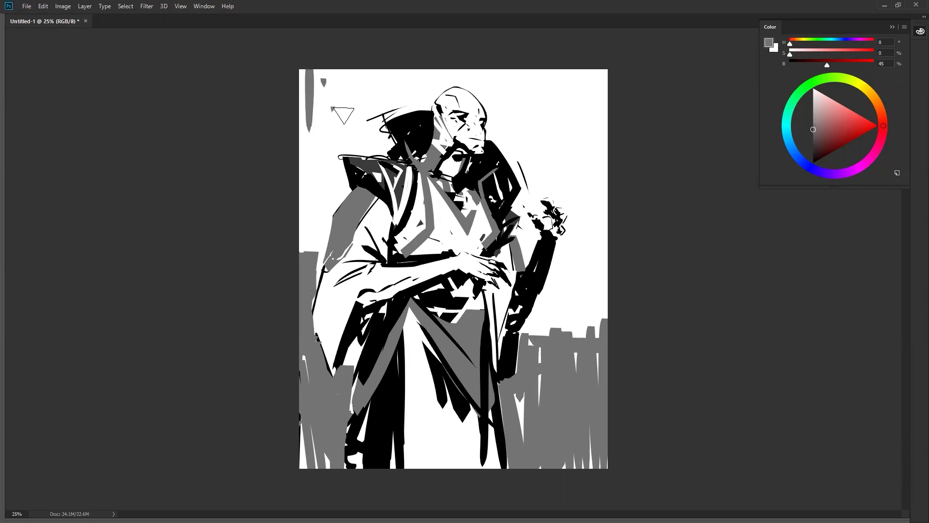
# - Set a light grey of 78% brightness and paint the upper background on both sides of the figure and above the head
pyautogui.click(814, 104)
pyautogui.moveTo(306, 72)
pyautogui.mouseDown()
pyautogui.moveTo(317, 107)
pyautogui.moveTo(325, 59)
pyautogui.moveTo(293, 149)
pyautogui.moveTo(322, 164)
pyautogui.moveTo(322, 182)
pyautogui.moveTo(327, 160)
pyautogui.moveTo(308, 208)
pyautogui.mouseUp()
pyautogui.moveTo(342, 57)
pyautogui.mouseDown()
pyautogui.moveTo(341, 142)
pyautogui.moveTo(337, 78)
pyautogui.moveTo(381, 61)
pyautogui.moveTo(319, 153)
pyautogui.moveTo(444, 58)
pyautogui.moveTo(447, 24)
pyautogui.mouseUp()
pyautogui.moveTo(579, 73)
pyautogui.mouseDown()
pyautogui.moveTo(583, 53)
pyautogui.moveTo(595, 324)
pyautogui.moveTo(556, 292)
pyautogui.moveTo(568, 252)
pyautogui.moveTo(546, 336)
pyautogui.moveTo(553, 314)
pyautogui.moveTo(574, 339)
pyautogui.moveTo(596, 339)
pyautogui.moveTo(575, 305)
pyautogui.moveTo(572, 330)
pyautogui.moveTo(591, 302)
pyautogui.moveTo(591, 311)
pyautogui.moveTo(581, 63)
pyautogui.moveTo(582, 263)
pyautogui.moveTo(579, 62)
pyautogui.moveTo(613, 263)
pyautogui.moveTo(613, 251)
pyautogui.moveTo(601, 286)
pyautogui.mouseUp()
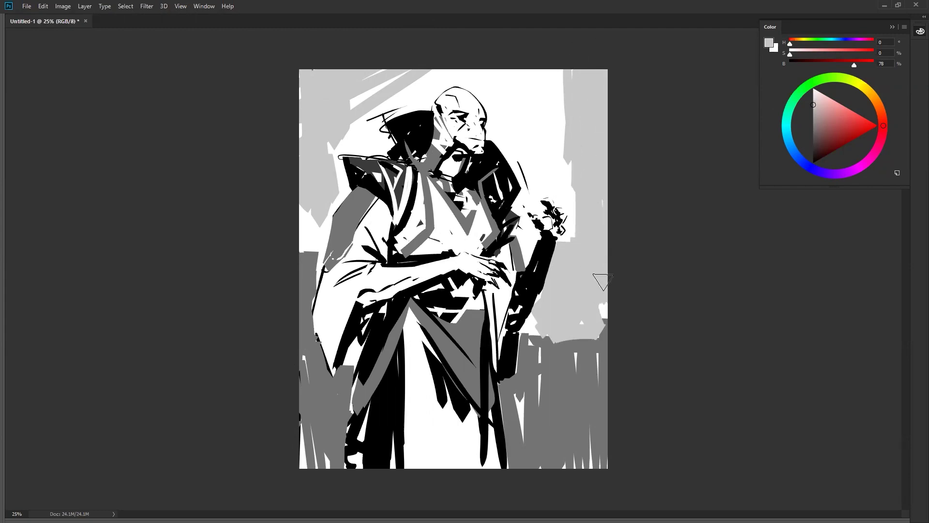
pyautogui.moveTo(302, 231)
pyautogui.mouseDown()
pyautogui.moveTo(312, 212)
pyautogui.moveTo(318, 247)
pyautogui.moveTo(334, 165)
pyautogui.moveTo(321, 117)
pyautogui.moveTo(360, 130)
pyautogui.moveTo(350, 145)
pyautogui.moveTo(370, 145)
pyautogui.moveTo(359, 61)
pyautogui.mouseUp()
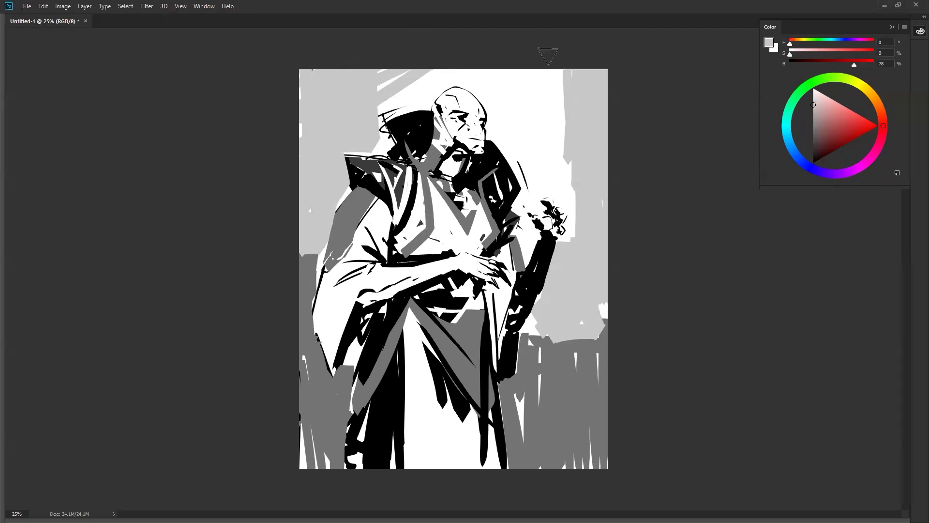
pyautogui.moveTo(504, 73); pyautogui.dragTo(398, 81)
# - Fill the remaining gaps in the near lower background with mid-grey, and draw thin black folds along the robe's edge and front
pyautogui.keyDown('alt'); pyautogui.click(320, 391); pyautogui.keyUp('alt')
pyautogui.moveTo(306, 357)
pyautogui.mouseDown()
pyautogui.moveTo(301, 507)
pyautogui.moveTo(303, 390)
pyautogui.moveTo(324, 427)
pyautogui.moveTo(328, 448)
pyautogui.mouseUp()
pyautogui.keyDown('alt'); pyautogui.click(383, 423); pyautogui.keyUp('alt')
pyautogui.moveTo(345, 410)
pyautogui.mouseDown()
pyautogui.moveTo(333, 455)
pyautogui.moveTo(339, 464)
pyautogui.mouseUp()
pyautogui.moveTo(403, 317)
pyautogui.mouseDown()
pyautogui.moveTo(412, 468)
pyautogui.moveTo(440, 468)
pyautogui.mouseUp()
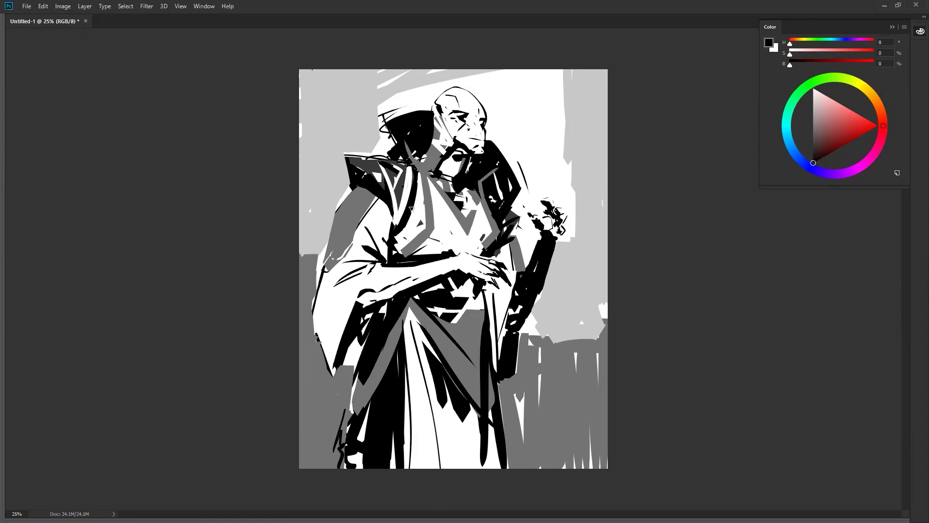
# - Draw black folds on the near side of the chest and carve white shapes below the chin, checking the drawing mirrored
pyautogui.moveTo(419, 177); pyautogui.dragTo(397, 238)
pyautogui.keyDown('alt'); pyautogui.click(477, 221); pyautogui.keyUp('alt')
pyautogui.moveTo(477, 205); pyautogui.dragTo(468, 173)
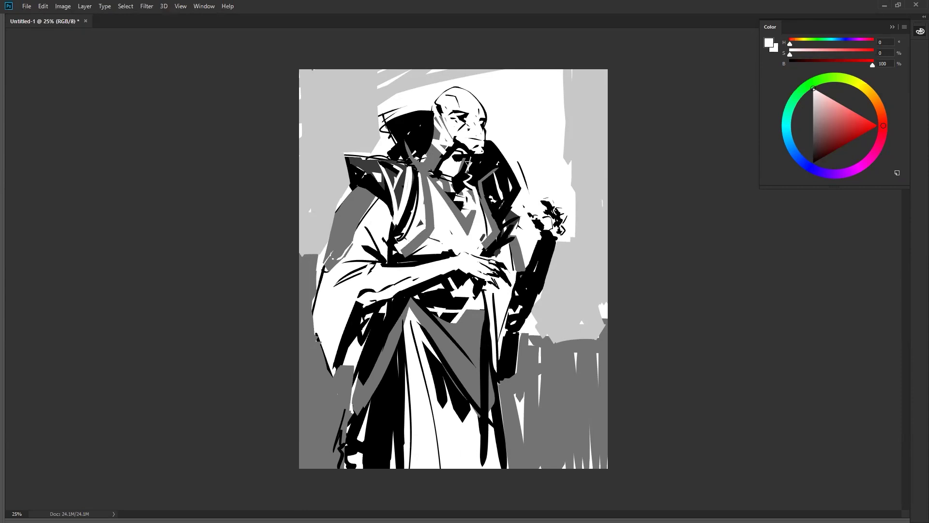
pyautogui.hotkey('ctrl', 'shift', 'h')
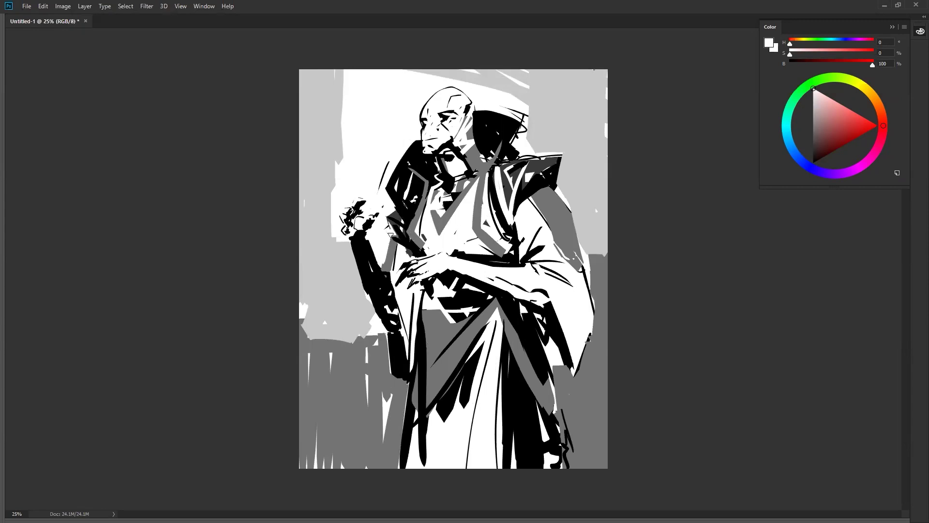
pyautogui.press('d')
pyautogui.press('x')
pyautogui.hotkey('ctrl', 'shift', 'h')
# - Draw black wrist and forearm lines on the waist arm, and add curved white bands across the raised black forearm
pyautogui.keyDown('alt'); pyautogui.click(442, 280); pyautogui.keyUp('alt')
pyautogui.moveTo(449, 256)
pyautogui.mouseDown()
pyautogui.moveTo(449, 280)
pyautogui.moveTo(419, 268)
pyautogui.moveTo(435, 283)
pyautogui.moveTo(407, 264)
pyautogui.moveTo(419, 284)
pyautogui.mouseUp()
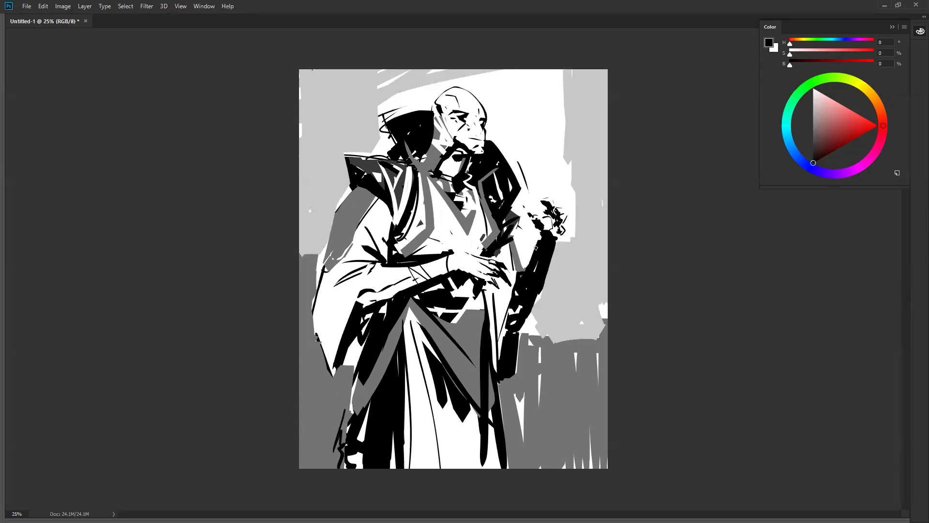
pyautogui.press('x')
pyautogui.moveTo(535, 244)
pyautogui.mouseDown()
pyautogui.moveTo(554, 257)
pyautogui.moveTo(535, 296)
pyautogui.moveTo(534, 254)
pyautogui.moveTo(545, 274)
pyautogui.mouseUp()
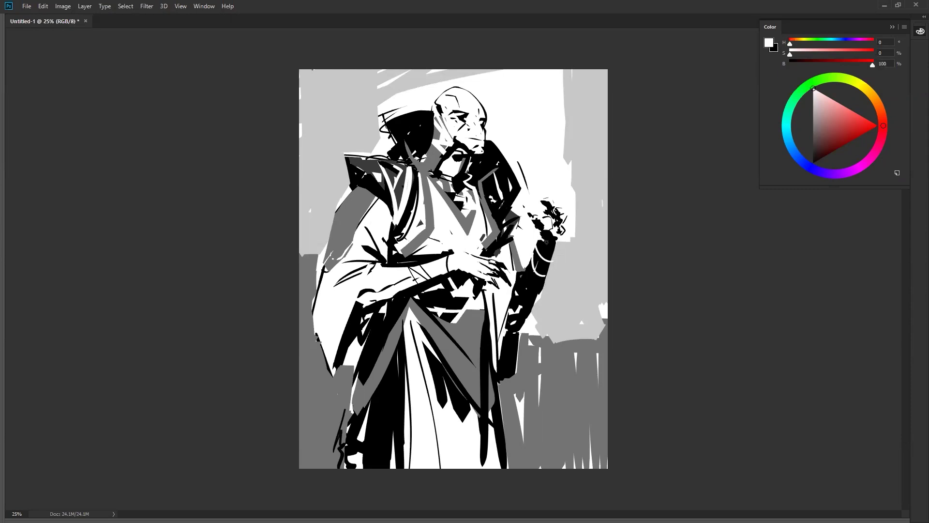
pyautogui.hotkey('ctrl', 'z')
pyautogui.moveTo(541, 240); pyautogui.dragTo(556, 242)
# - Sharpen the near shoulder tip in black and draw angular black marks on the grey upper sleeve
pyautogui.keyDown('alt'); pyautogui.click(344, 193); pyautogui.keyUp('alt')
pyautogui.press('d')
pyautogui.moveTo(351, 178)
pyautogui.mouseDown()
pyautogui.moveTo(337, 160)
pyautogui.moveTo(357, 189)
pyautogui.mouseUp()
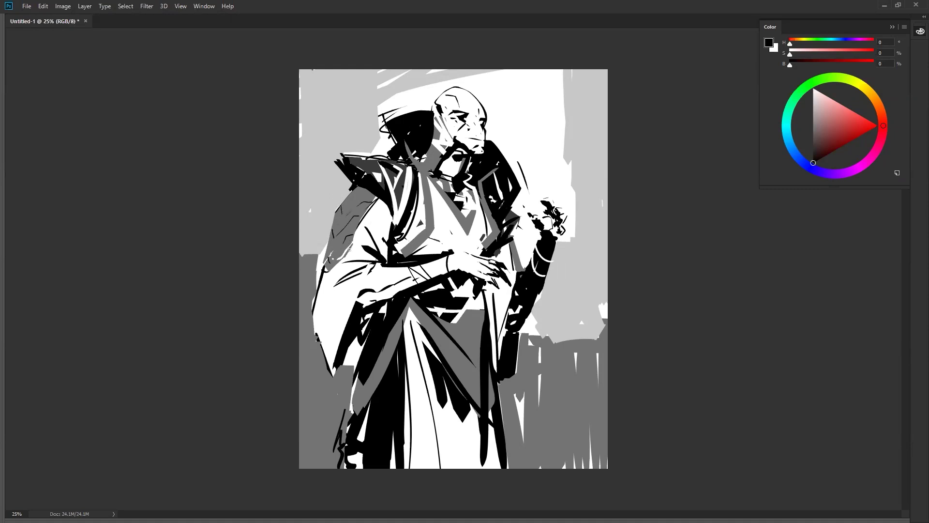
# - Draw a black crease on the near upper sleeve and try a black line along the side of the head
pyautogui.moveTo(348, 236); pyautogui.dragTo(367, 259)
pyautogui.moveTo(443, 115); pyautogui.dragTo(448, 131)
pyautogui.hotkey('ctrl', 'z')
pyautogui.hotkey('ctrl', '+')
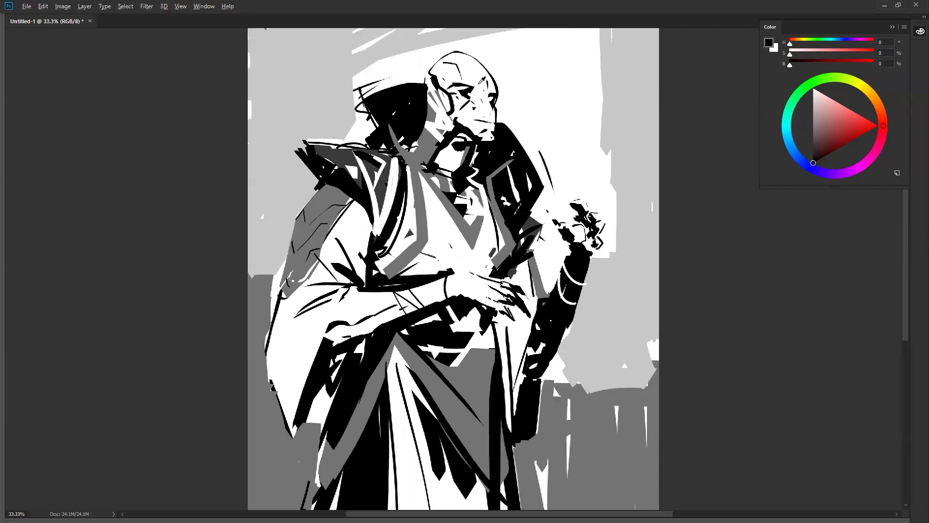
# - Refine the face's eyes, mouth, forehead and ear with thin black lines and small white touch-ups
pyautogui.press('x')
pyautogui.hotkey('ctrl', 'z')
pyautogui.press('d')
pyautogui.moveTo(491, 101); pyautogui.dragTo(494, 110)
pyautogui.keyDown('alt'); pyautogui.click(488, 95); pyautogui.keyUp('alt')
pyautogui.press('d')
pyautogui.keyDown('alt'); pyautogui.click(466, 124); pyautogui.keyUp('alt')
pyautogui.press('d')
pyautogui.keyDown('alt'); pyautogui.click(460, 68); pyautogui.keyUp('alt')
pyautogui.moveTo(438, 86); pyautogui.dragTo(460, 100)
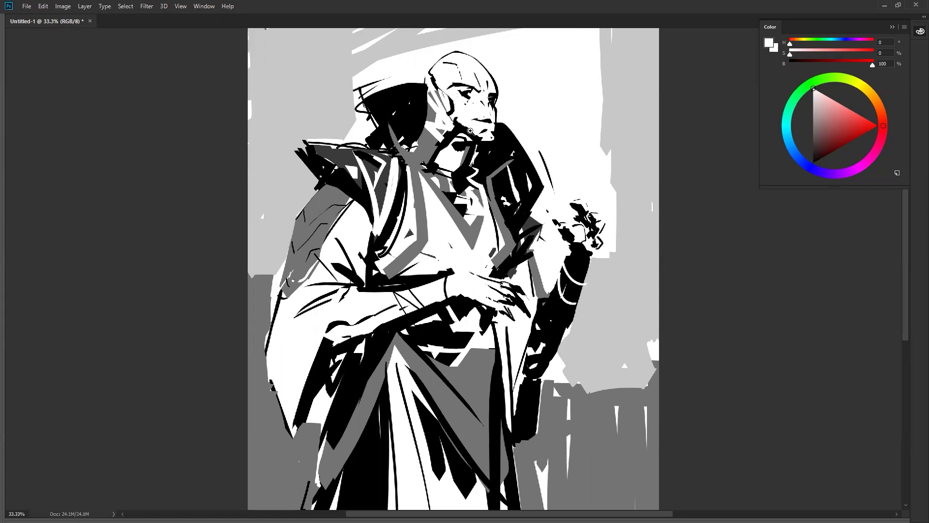
# - Check the drawing mirrored and add sharp black folds to the near sleeve beside the elbow
pyautogui.scroll(-3, 470, 131)
pyautogui.hotkey('ctrl', 'shift', 'h')
pyautogui.hotkey('ctrl', '+')
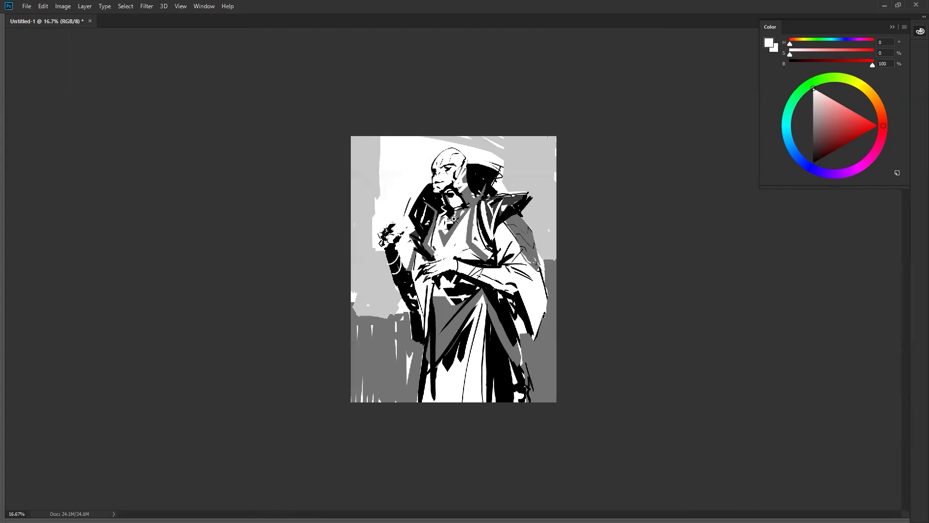
pyautogui.click(454, 218)
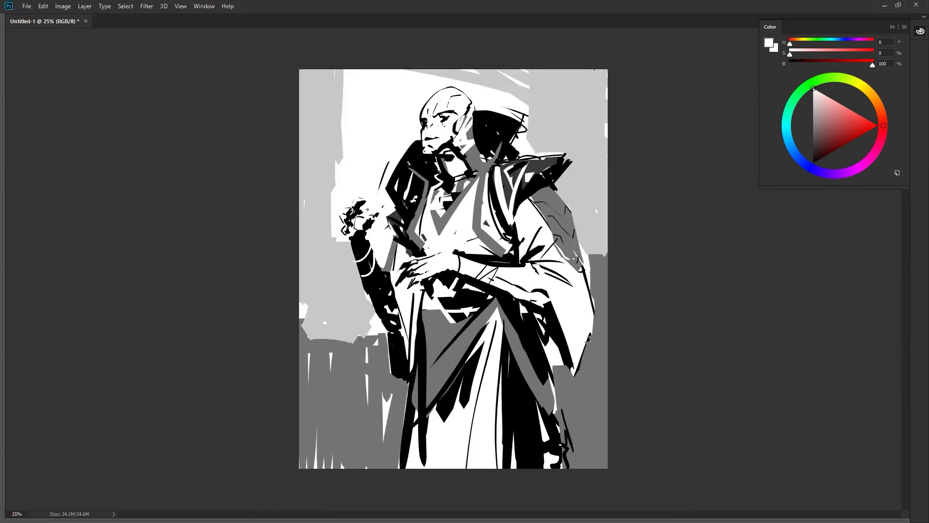
pyautogui.hotkey('ctrl', 'shift', 'h')
pyautogui.press('d')
pyautogui.moveTo(369, 272); pyautogui.dragTo(345, 325)
pyautogui.moveTo(374, 266); pyautogui.dragTo(359, 304)
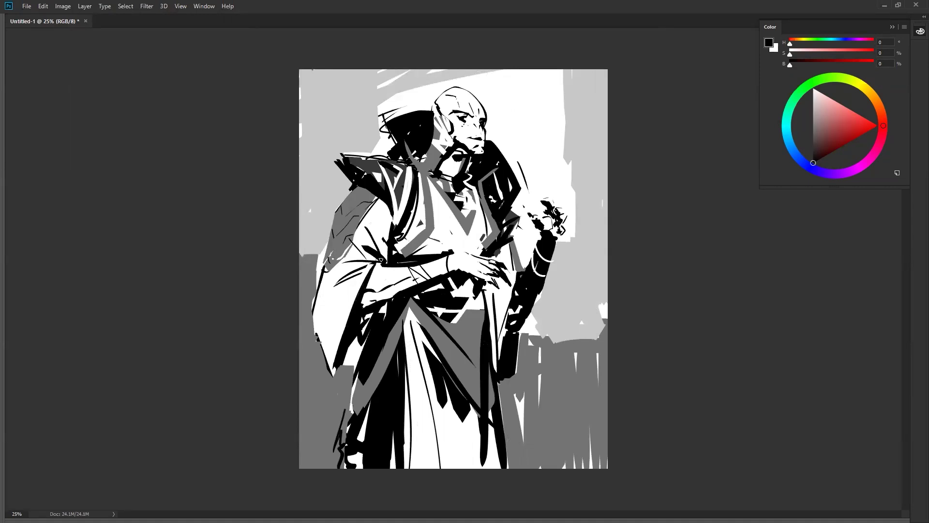
pyautogui.moveTo(377, 261); pyautogui.dragTo(332, 291)
# - Add a thin black line along the near shoulder and lapel, and touch up the far lapel in white
pyautogui.moveTo(386, 203); pyautogui.dragTo(390, 241)
pyautogui.hotkey('ctrl', 'z')
pyautogui.moveTo(382, 201)
pyautogui.mouseDown()
pyautogui.moveTo(390, 232)
pyautogui.moveTo(417, 169)
pyautogui.mouseUp()
pyautogui.keyDown('alt'); pyautogui.click(398, 210); pyautogui.keyUp('alt')
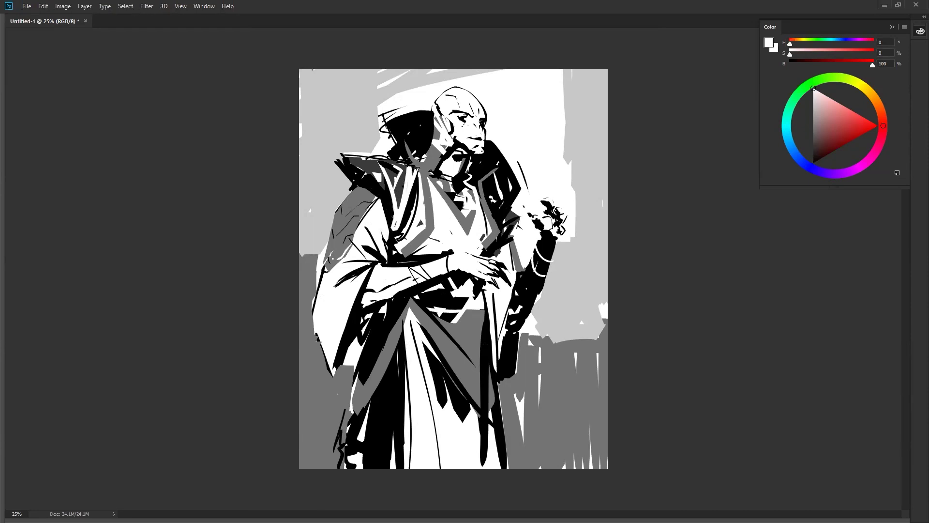
pyautogui.moveTo(503, 216); pyautogui.dragTo(503, 238)
# - Draw a white V-shaped band across the grey waist cloth and mirror the drawing
pyautogui.keyDown('ctrl'); pyautogui.keyDown('alt'); pyautogui.click(475, 336); pyautogui.keyUp('alt'); pyautogui.keyUp('ctrl')
pyautogui.keyDown('ctrl'); pyautogui.click(457, 329); pyautogui.keyUp('ctrl')
pyautogui.moveTo(408, 290); pyautogui.dragTo(486, 313)
pyautogui.hotkey('ctrl', 'z')
pyautogui.moveTo(409, 291)
pyautogui.mouseDown()
pyautogui.moveTo(458, 350)
pyautogui.moveTo(487, 310)
pyautogui.mouseUp()
pyautogui.keyDown('alt'); pyautogui.click(456, 365); pyautogui.keyUp('alt')
pyautogui.keyDown('alt'); pyautogui.click(457, 363); pyautogui.keyUp('alt')
pyautogui.hotkey('ctrl', 'shift', 'h')
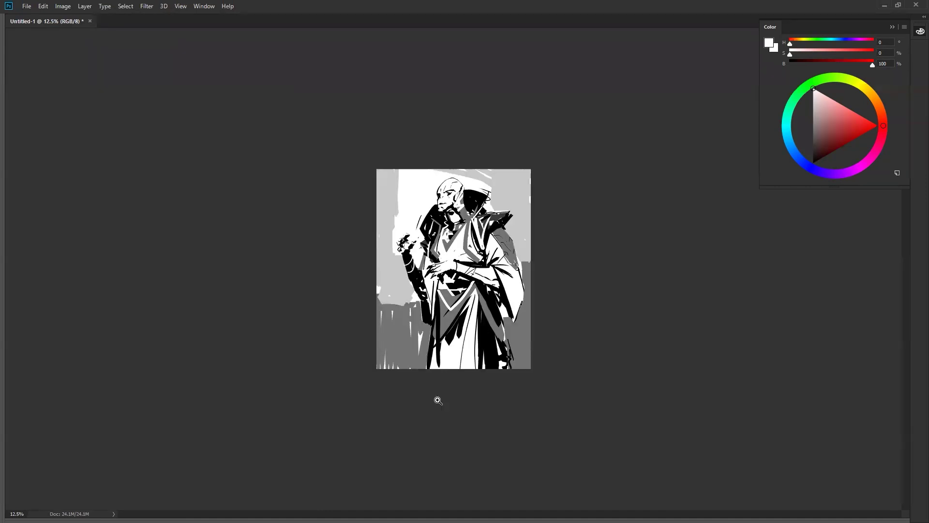
# - Duplicate the drawing onto a new layer and add a white-filled layer between it and the background
pyautogui.press('Tab')
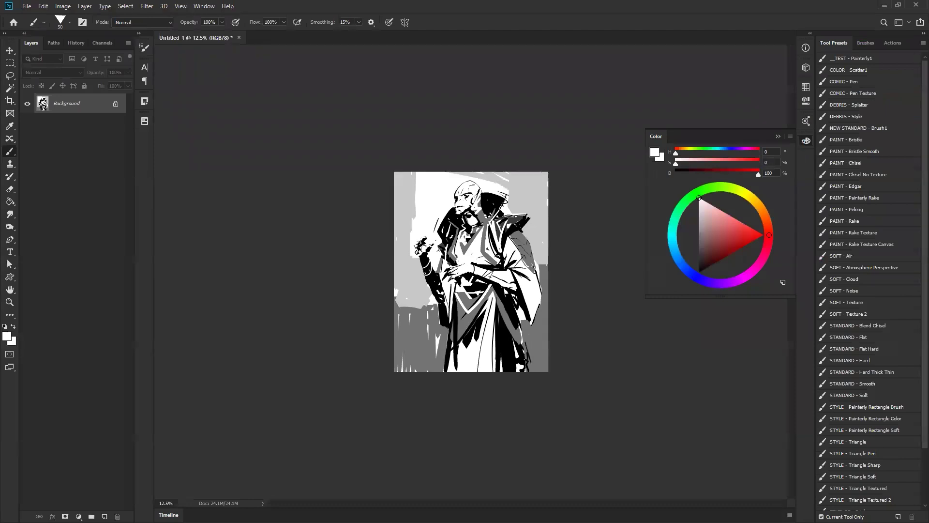
pyautogui.hotkey('ctrl', 'j')
pyautogui.click(82, 125)
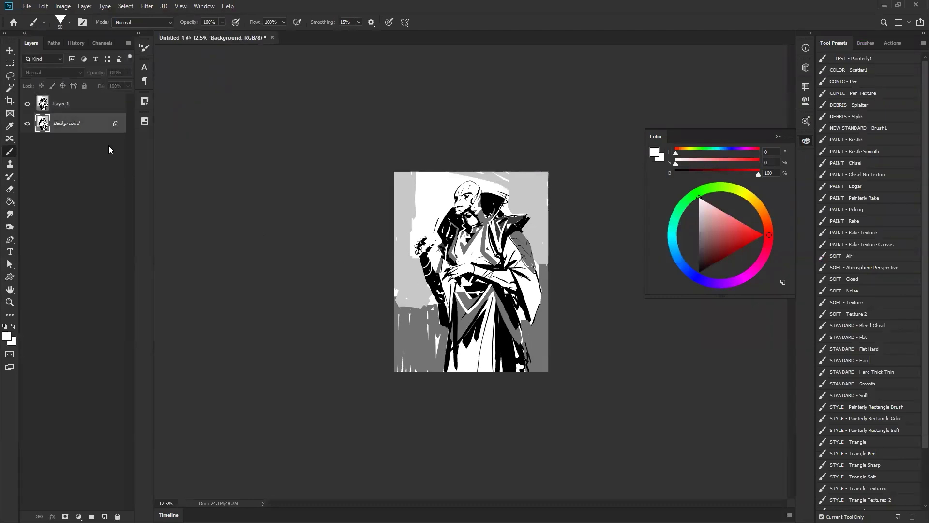
pyautogui.hotkey('ctrl', 'shift', 'alt', 'n')
pyautogui.press('g')
pyautogui.click(438, 216)
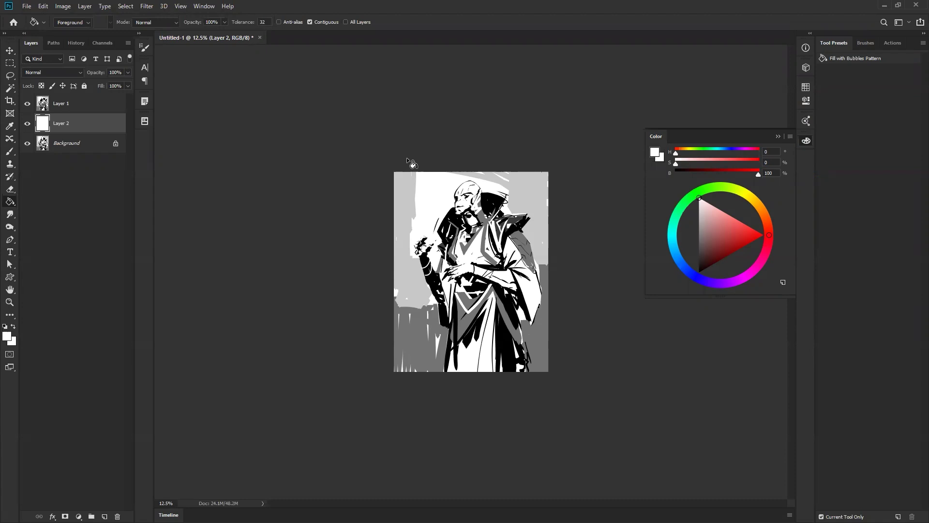
# - Set the blend mode of the duplicated drawing layer to Multiply
pyautogui.press('z')
pyautogui.click(484, 252)
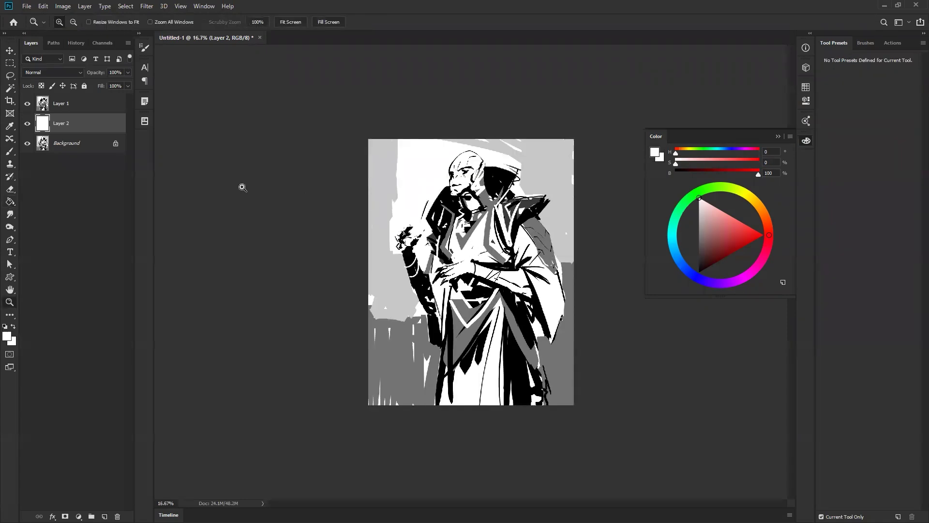
pyautogui.click(74, 104)
pyautogui.click(67, 72)
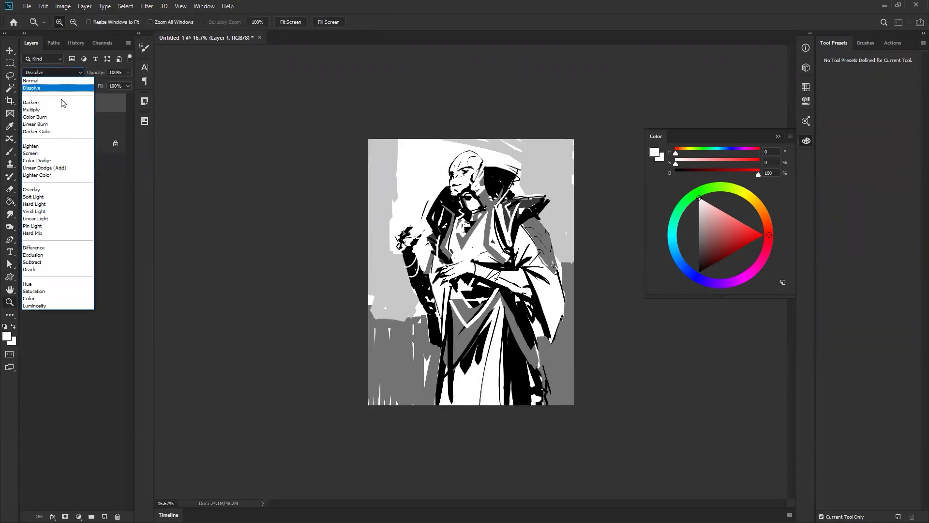
pyautogui.click(63, 113)
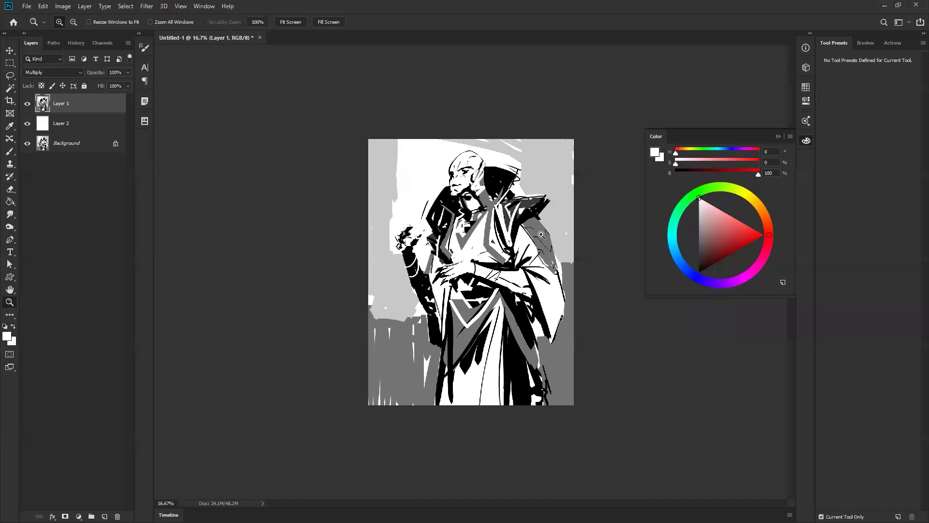
# - Cover the white layer beneath the drawing with red (H 0, S 68, B 79), using a brush enlarged to 1000
pyautogui.click(734, 234)
pyautogui.click(504, 185)
pyautogui.press('b')
pyautogui.press(']')
pyautogui.press(']')
pyautogui.press(']')
pyautogui.press(']')
pyautogui.press(']')
pyautogui.press(']')
pyautogui.press(']')
pyautogui.press(']')
pyautogui.press(']')
pyautogui.press(']')
pyautogui.press(']')
pyautogui.press(']')
pyautogui.press(']')
pyautogui.press(']')
pyautogui.press(']')
pyautogui.press(']')
pyautogui.press(']')
pyautogui.moveTo(519, 119); pyautogui.dragTo(432, 184)
pyautogui.hotkey('ctrl', 'z')
pyautogui.click(84, 127)
pyautogui.moveTo(477, 128)
pyautogui.mouseDown()
pyautogui.moveTo(348, 184)
pyautogui.moveTo(487, 65)
pyautogui.moveTo(484, 118)
pyautogui.mouseUp()
pyautogui.moveTo(276, 277)
pyautogui.mouseDown()
pyautogui.moveTo(600, 96)
pyautogui.moveTo(600, 208)
pyautogui.moveTo(342, 314)
pyautogui.moveTo(342, 422)
pyautogui.moveTo(503, 324)
pyautogui.moveTo(588, 397)
pyautogui.moveTo(592, 414)
pyautogui.moveTo(566, 370)
pyautogui.moveTo(588, 453)
pyautogui.mouseUp()
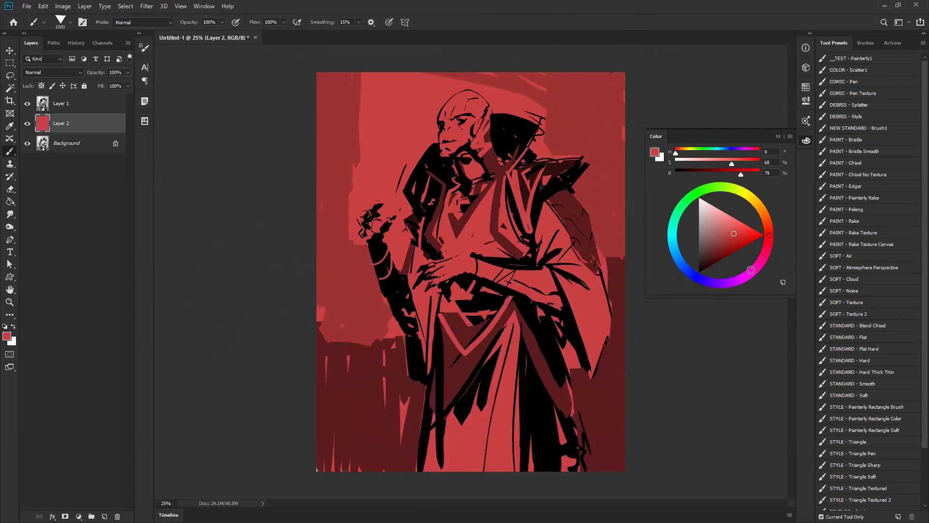
# - Paint the head pale cream (H 46, S 18, B 93) with a brush of size 150, and mirror the drawing back
pyautogui.click(718, 214)
pyautogui.click(754, 200)
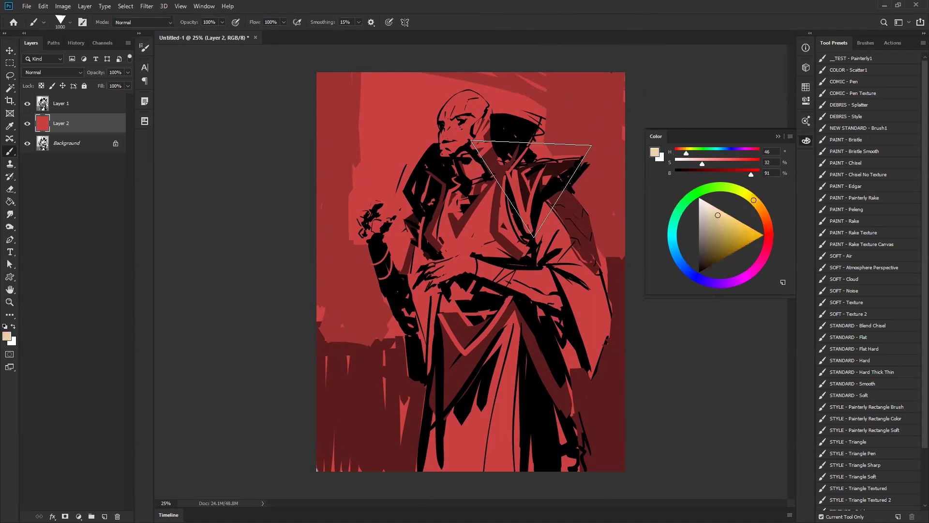
pyautogui.click(712, 221)
pyautogui.press('[')
pyautogui.press('[')
pyautogui.press('[')
pyautogui.press('[')
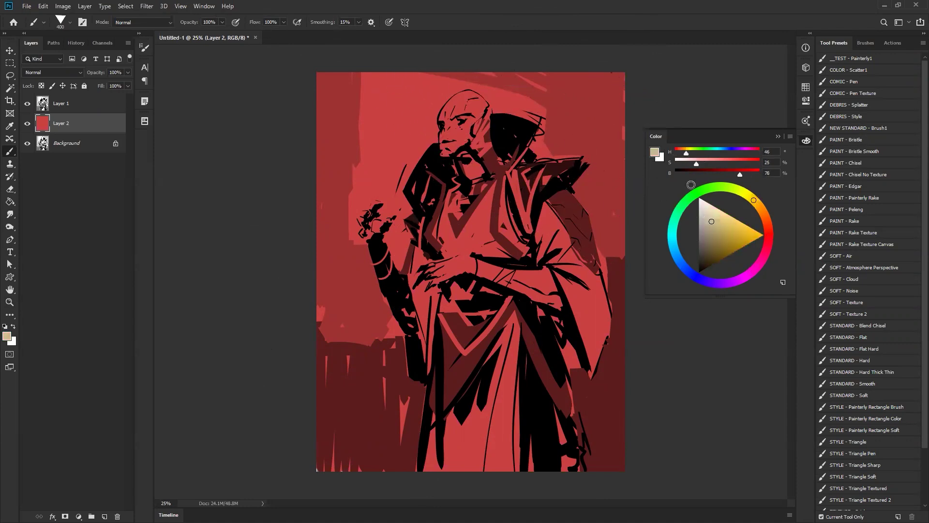
pyautogui.click(709, 208)
pyautogui.press('[')
pyautogui.press('[')
pyautogui.press('[')
pyautogui.press('[')
pyautogui.press('[')
pyautogui.moveTo(477, 96); pyautogui.dragTo(434, 127)
pyautogui.hotkey('ctrl', 'z')
pyautogui.moveTo(483, 106)
pyautogui.mouseDown()
pyautogui.moveTo(467, 94)
pyautogui.moveTo(479, 104)
pyautogui.moveTo(466, 95)
pyautogui.moveTo(447, 114)
pyautogui.moveTo(449, 151)
pyautogui.moveTo(448, 115)
pyautogui.moveTo(443, 148)
pyautogui.moveTo(476, 105)
pyautogui.moveTo(472, 133)
pyautogui.moveTo(480, 122)
pyautogui.moveTo(451, 119)
pyautogui.moveTo(481, 116)
pyautogui.mouseUp()
pyautogui.hotkey('ctrl', 'shift', 'h')
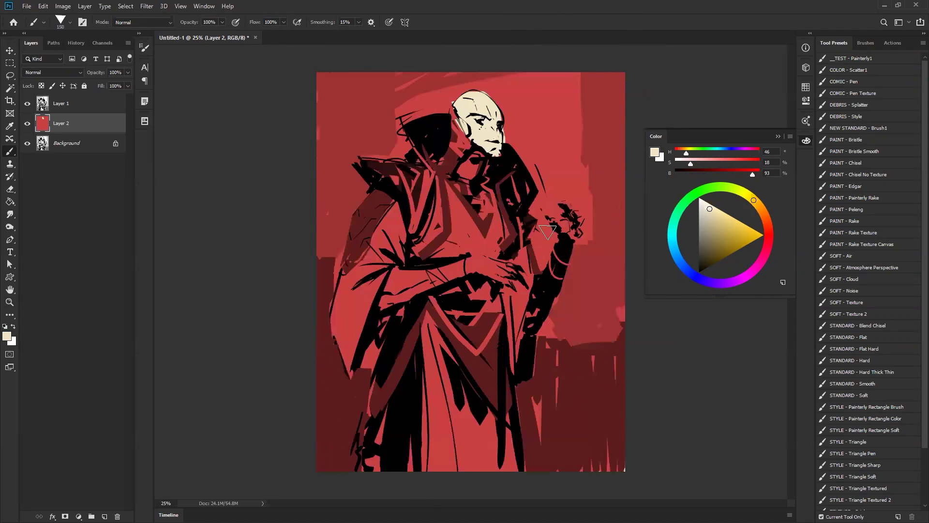
# - Paint the neck, upper chest, waist forearm and raised hand pale cream, reducing the brush to 100 for the fingers
pyautogui.moveTo(476, 168)
pyautogui.mouseDown()
pyautogui.moveTo(465, 176)
pyautogui.moveTo(477, 179)
pyautogui.moveTo(468, 173)
pyautogui.moveTo(481, 210)
pyautogui.moveTo(467, 191)
pyautogui.moveTo(484, 216)
pyautogui.moveTo(482, 207)
pyautogui.mouseUp()
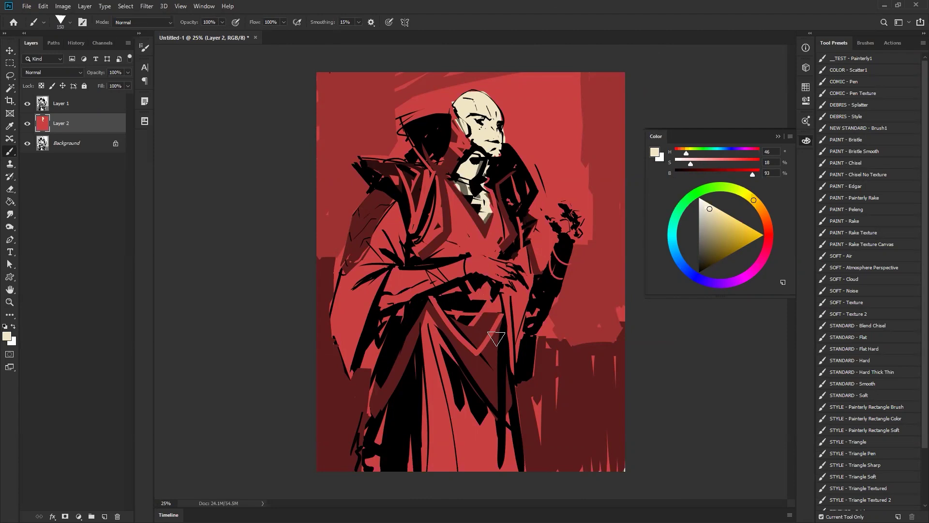
pyautogui.moveTo(387, 276)
pyautogui.mouseDown()
pyautogui.moveTo(384, 317)
pyautogui.moveTo(449, 283)
pyautogui.moveTo(397, 292)
pyautogui.moveTo(428, 278)
pyautogui.moveTo(402, 282)
pyautogui.moveTo(385, 307)
pyautogui.moveTo(480, 261)
pyautogui.moveTo(483, 270)
pyautogui.moveTo(468, 276)
pyautogui.moveTo(478, 270)
pyautogui.moveTo(503, 282)
pyautogui.moveTo(485, 259)
pyautogui.moveTo(511, 287)
pyautogui.mouseUp()
pyautogui.press('[')
pyautogui.press('[')
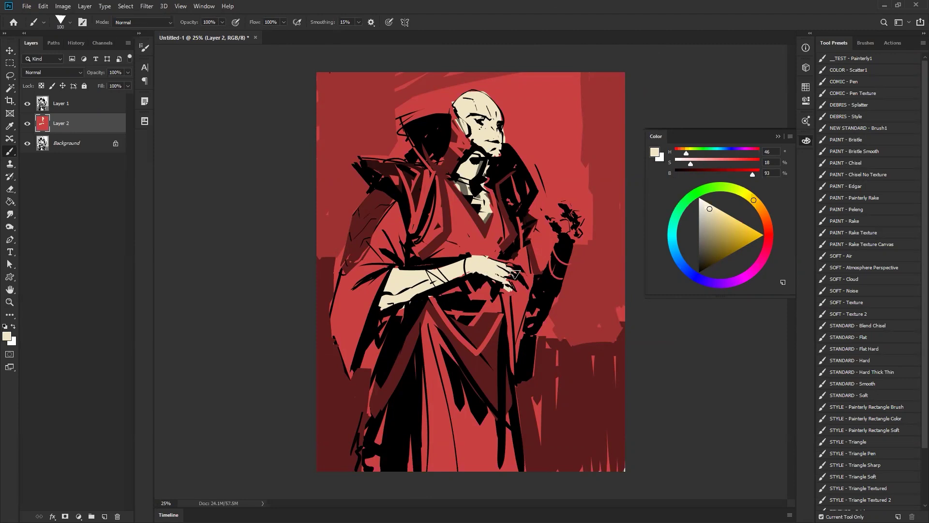
pyautogui.moveTo(567, 239)
pyautogui.mouseDown()
pyautogui.moveTo(568, 206)
pyautogui.moveTo(577, 236)
pyautogui.moveTo(555, 225)
pyautogui.mouseUp()
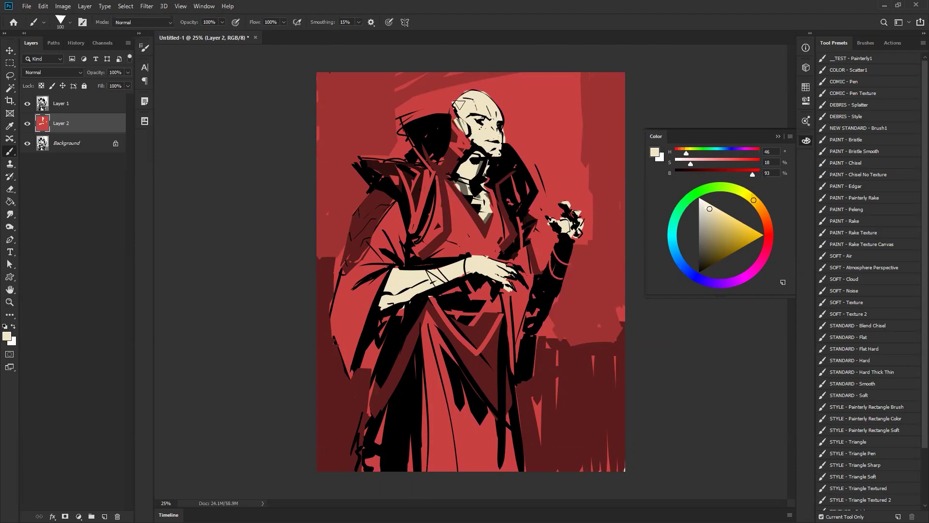
# - Paint the near sleeve and both lapel bands brown (H 23, S 60, B 58) with a larger brush
pyautogui.keyDown('alt'); pyautogui.click(513, 92); pyautogui.keyUp('alt')
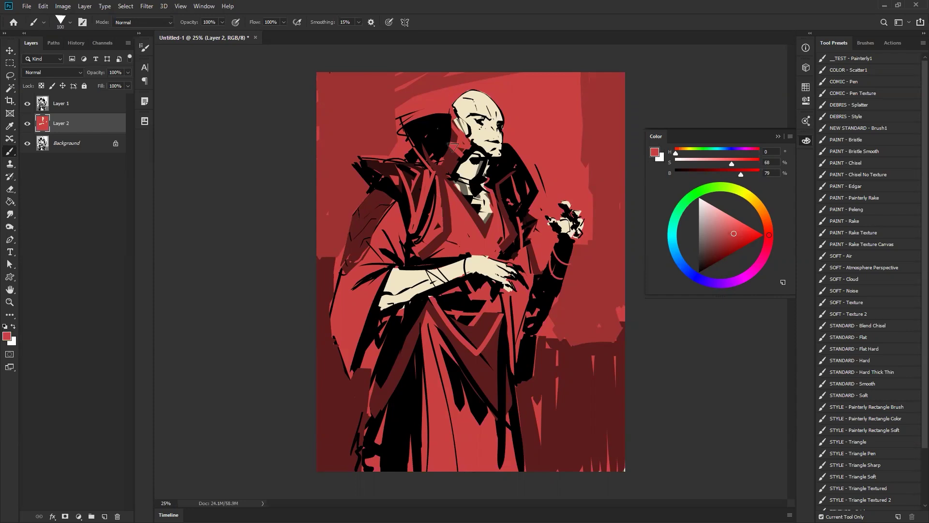
pyautogui.keyDown('alt'); pyautogui.click(485, 98); pyautogui.keyUp('alt')
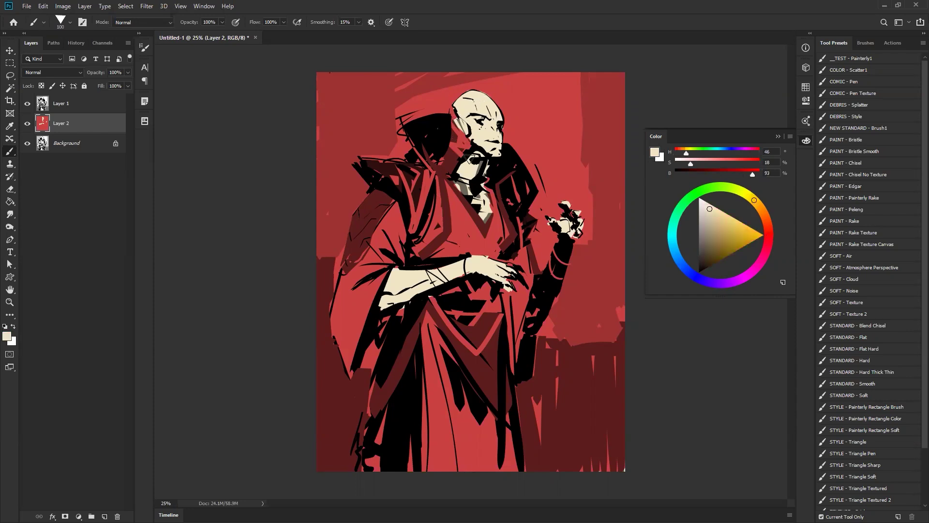
pyautogui.moveTo(732, 237); pyautogui.dragTo(721, 242)
pyautogui.click(770, 214)
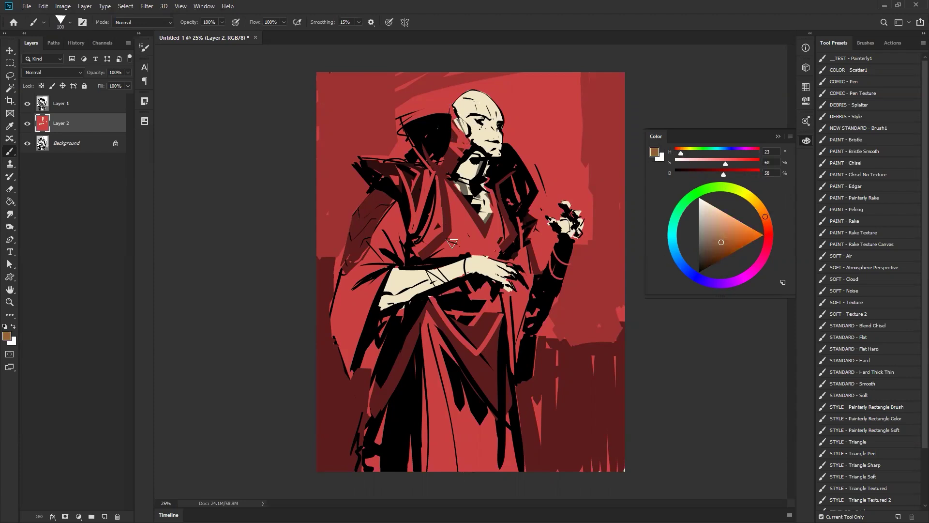
pyautogui.press(']')
pyautogui.press(']')
pyautogui.press(']')
pyautogui.moveTo(366, 265)
pyautogui.mouseDown()
pyautogui.moveTo(386, 221)
pyautogui.moveTo(380, 199)
pyautogui.moveTo(400, 248)
pyautogui.moveTo(372, 274)
pyautogui.moveTo(354, 319)
pyautogui.moveTo(344, 309)
pyautogui.moveTo(350, 356)
pyautogui.moveTo(378, 327)
pyautogui.mouseUp()
pyautogui.moveTo(442, 179)
pyautogui.mouseDown()
pyautogui.moveTo(439, 247)
pyautogui.moveTo(436, 191)
pyautogui.mouseUp()
pyautogui.moveTo(509, 218); pyautogui.dragTo(508, 254)
# - Paint the area behind the jaw and ear and the panels of the lower robe in the same brown
pyautogui.press('[')
pyautogui.press('[')
pyautogui.press('[')
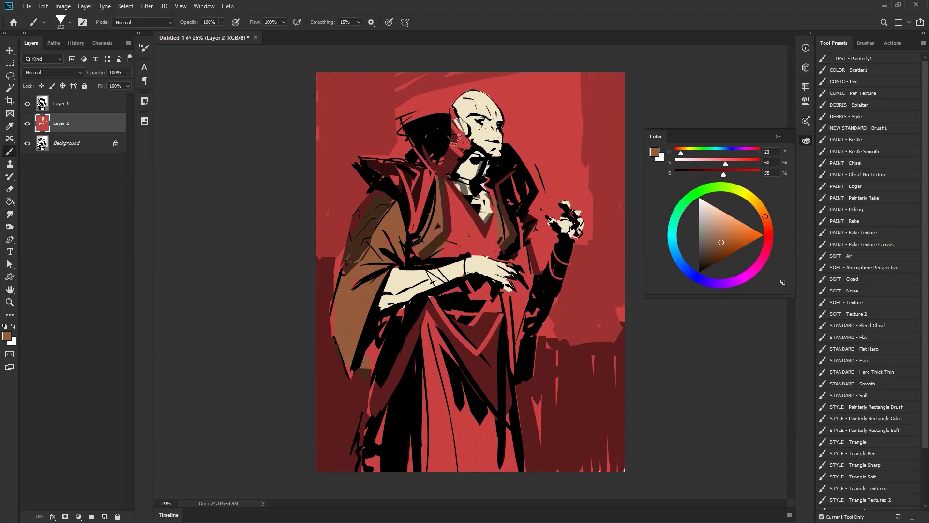
pyautogui.press(']')
pyautogui.moveTo(452, 127); pyautogui.dragTo(454, 159)
pyautogui.moveTo(428, 339); pyautogui.dragTo(426, 477)
pyautogui.press(']')
pyautogui.press(']')
pyautogui.moveTo(453, 353); pyautogui.dragTo(485, 500)
pyautogui.moveTo(493, 387); pyautogui.dragTo(506, 484)
# - Paint the waist wrap and the far side of the robe brown with the brush reduced to 90
pyautogui.press('[')
pyautogui.press('[')
pyautogui.press('[')
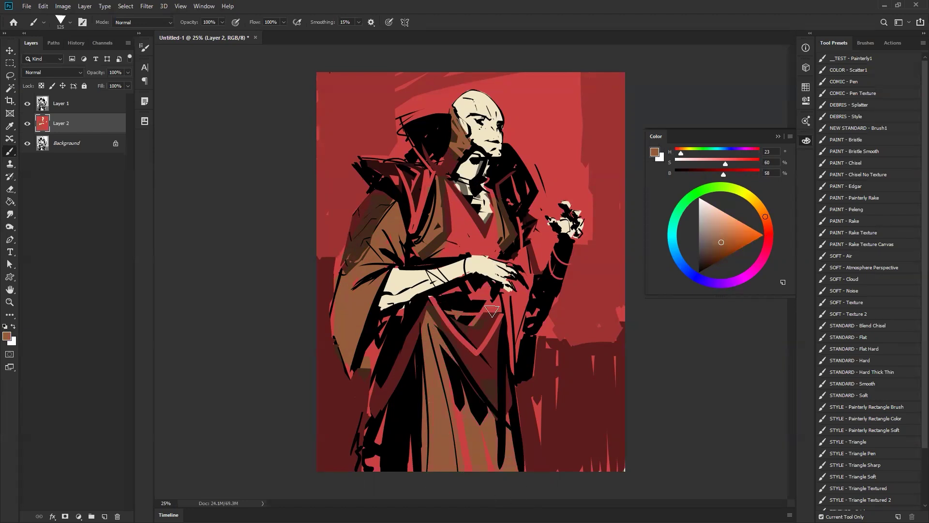
pyautogui.press('[')
pyautogui.press('[')
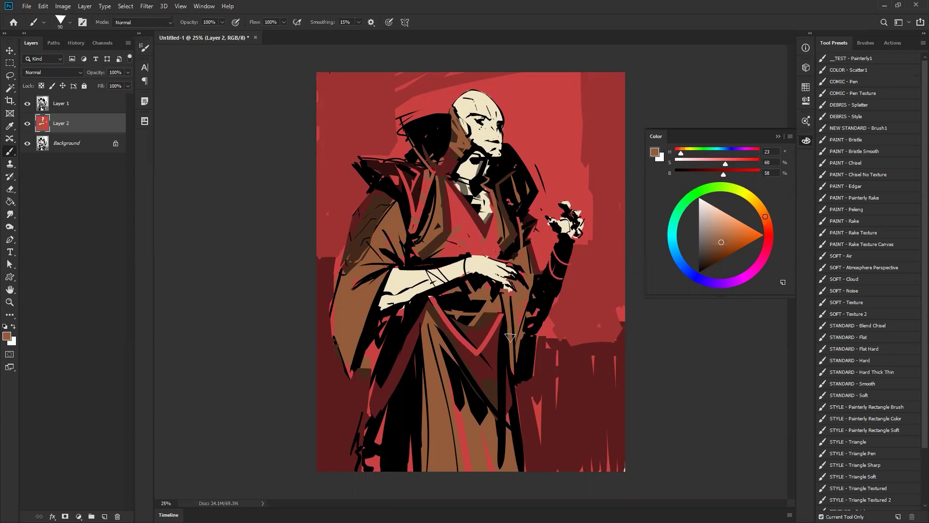
# - Paint peach highlights (H 23, S 53, B 93) on the near shoulder, sleeve folds, lapels, ear area, far robe edge and waist wrap
pyautogui.click(730, 221)
pyautogui.moveTo(409, 212)
pyautogui.mouseDown()
pyautogui.moveTo(401, 208)
pyautogui.moveTo(404, 240)
pyautogui.moveTo(396, 207)
pyautogui.moveTo(383, 220)
pyautogui.moveTo(404, 240)
pyautogui.mouseUp()
pyautogui.moveTo(520, 219); pyautogui.dragTo(529, 262)
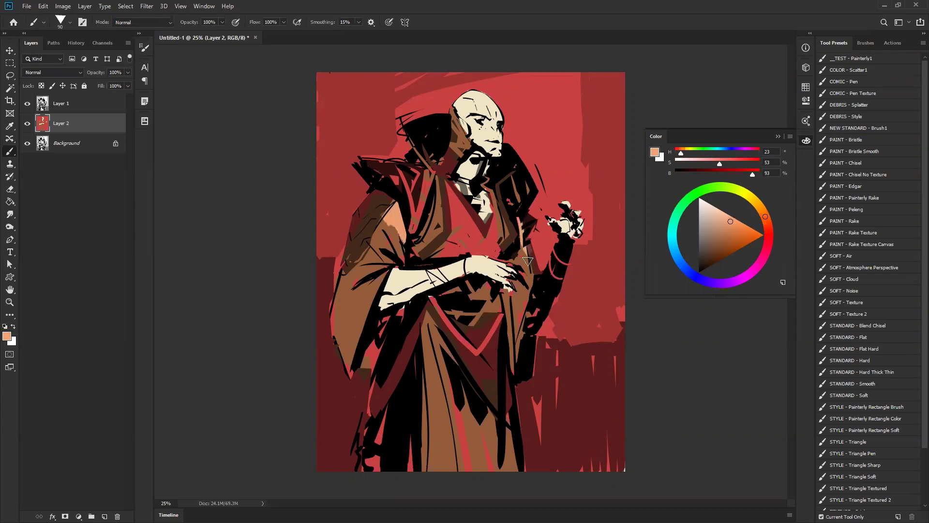
pyautogui.moveTo(437, 175); pyautogui.dragTo(437, 224)
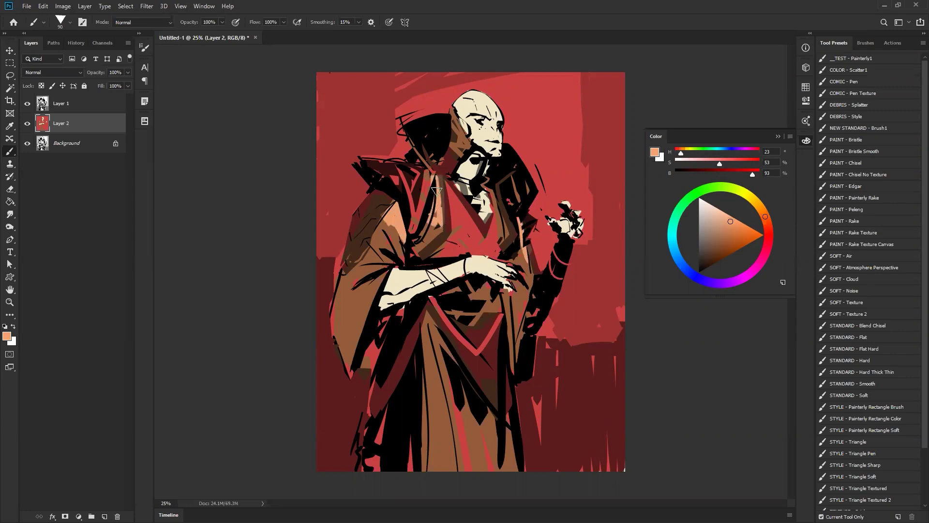
pyautogui.moveTo(491, 187)
pyautogui.mouseDown()
pyautogui.moveTo(504, 236)
pyautogui.moveTo(506, 227)
pyautogui.mouseUp()
pyautogui.moveTo(454, 116)
pyautogui.mouseDown()
pyautogui.moveTo(458, 144)
pyautogui.moveTo(444, 149)
pyautogui.moveTo(465, 142)
pyautogui.mouseUp()
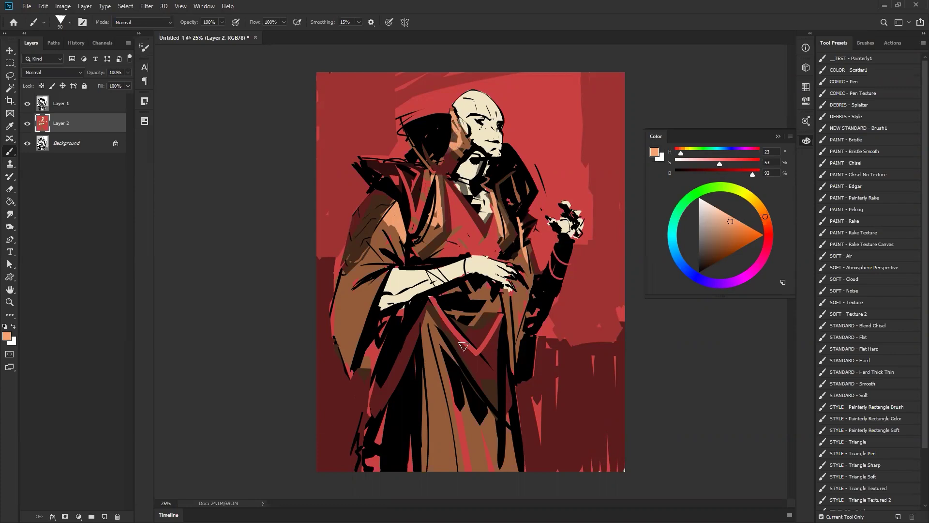
pyautogui.moveTo(382, 275); pyautogui.dragTo(349, 299)
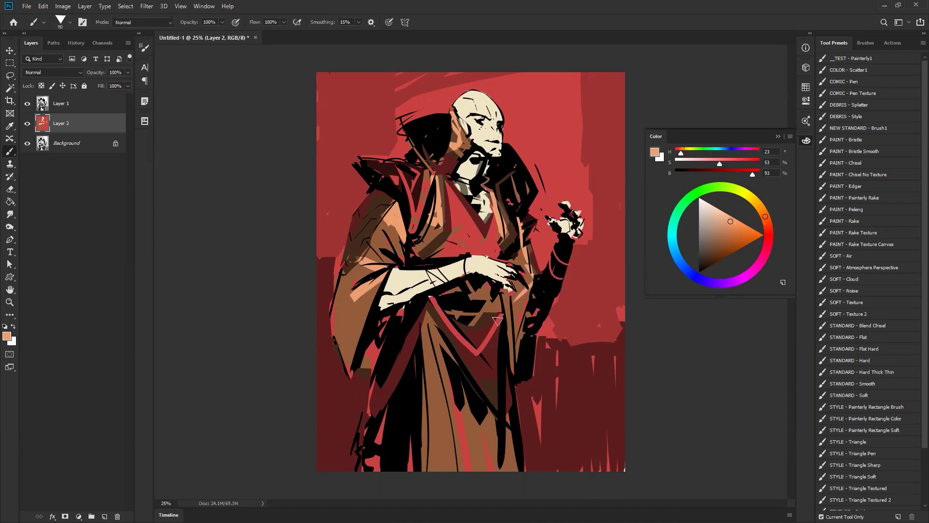
pyautogui.moveTo(454, 313); pyautogui.dragTo(502, 300)
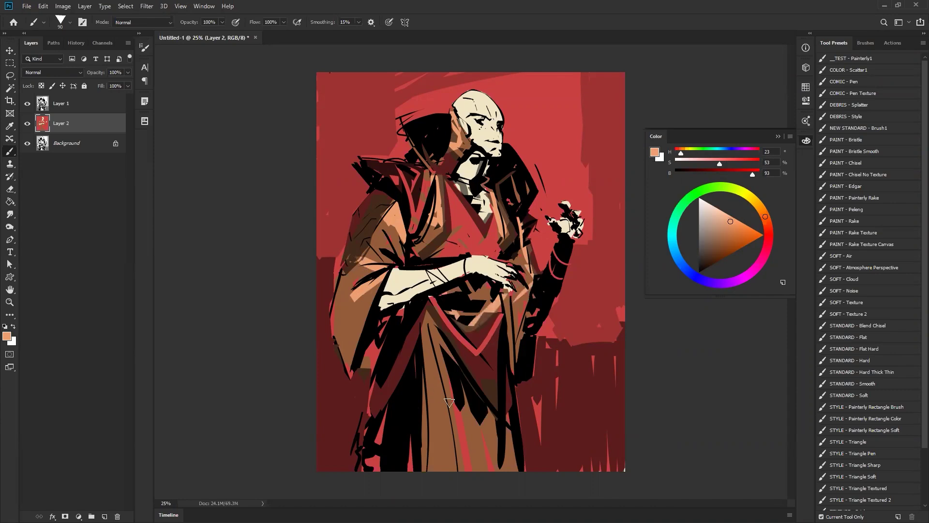
# - Try peach highlights down the front panel of the lower robe and undo them
pyautogui.moveTo(432, 309)
pyautogui.mouseDown()
pyautogui.moveTo(474, 400)
pyautogui.moveTo(428, 311)
pyautogui.moveTo(446, 448)
pyautogui.mouseUp()
pyautogui.moveTo(440, 340); pyautogui.dragTo(455, 481)
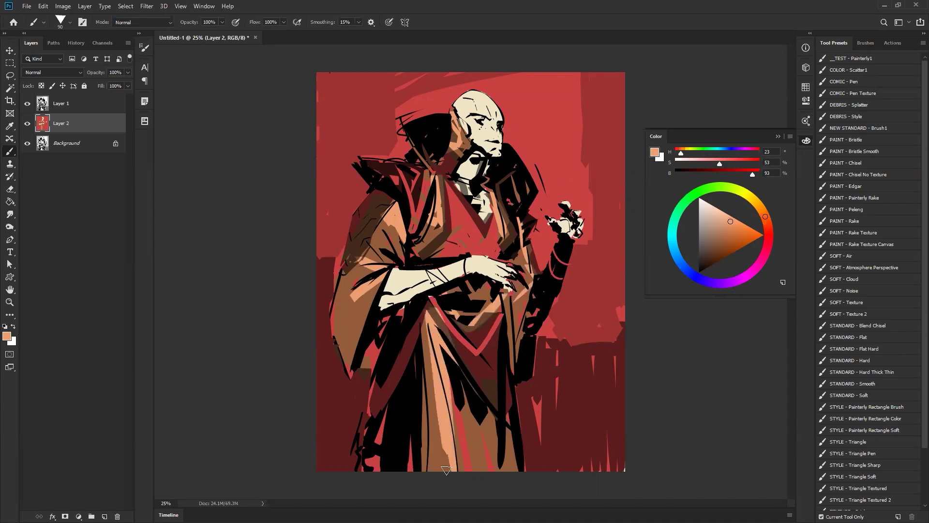
pyautogui.hotkey('ctrl', 'z')
pyautogui.hotkey('ctrl', 'z')
pyautogui.hotkey('ctrl', 'z')
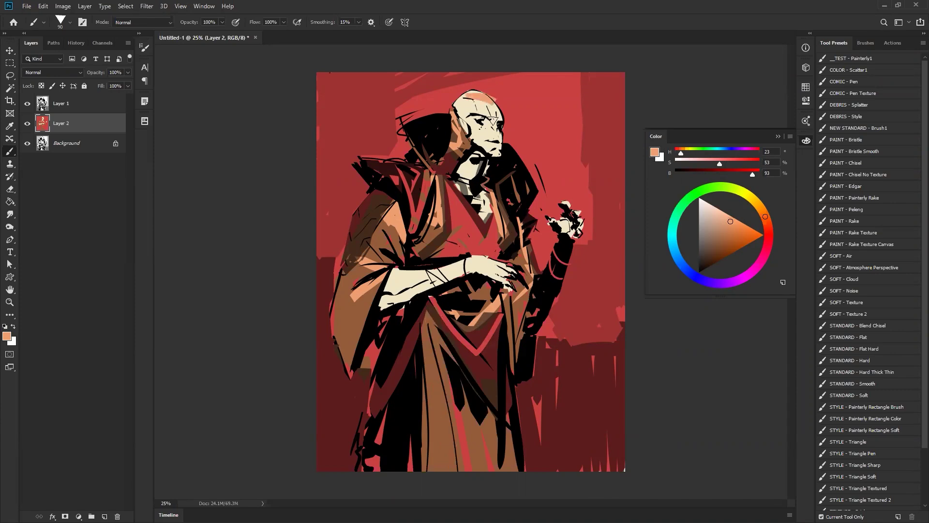
# - Paint a muted grey-beige shadow (H 46, S 20, B 51) along the near side of the face
pyautogui.keyDown('alt'); pyautogui.click(487, 98); pyautogui.keyUp('alt')
pyautogui.moveTo(708, 210); pyautogui.dragTo(705, 207)
pyautogui.click(706, 238)
pyautogui.moveTo(463, 121); pyautogui.dragTo(470, 139)
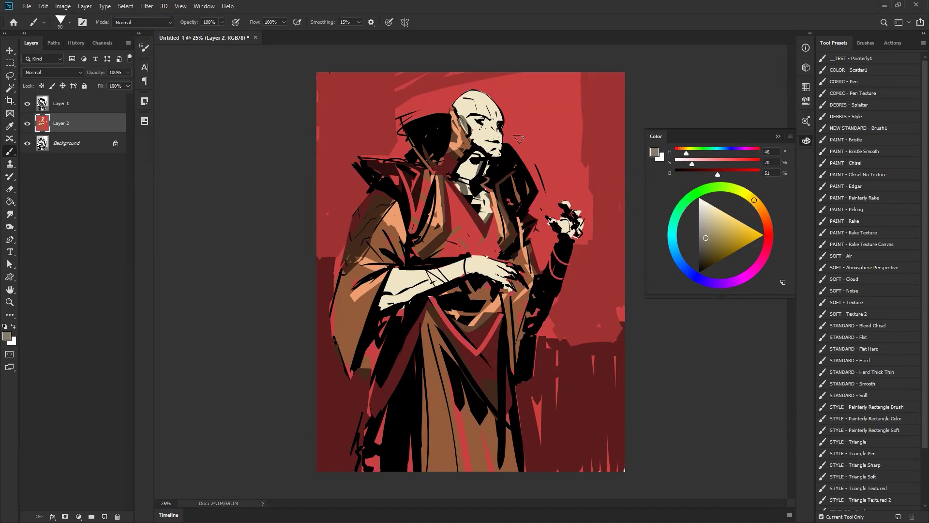
# - Paint tan shadows (H 30, S 40, B 77) on the face, neck, forearm and both hands with the brush reduced to 70
pyautogui.click(719, 226)
pyautogui.click(762, 211)
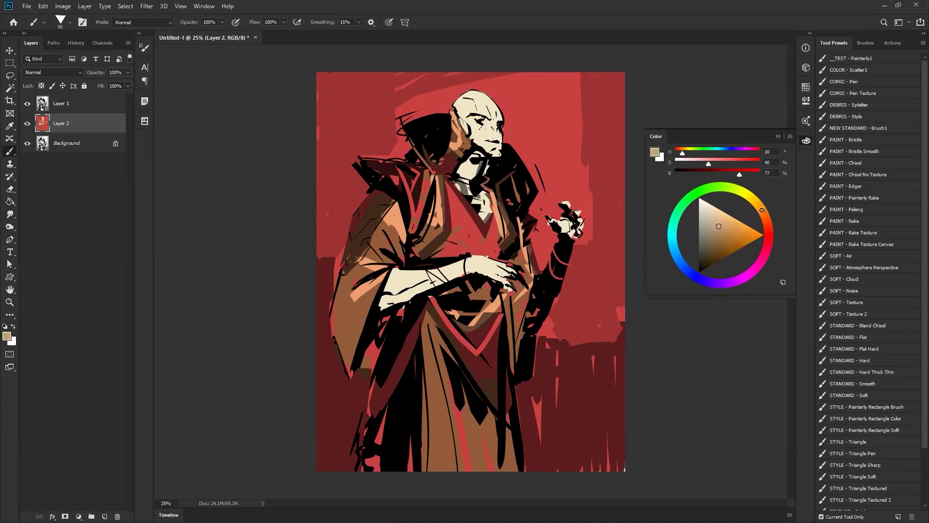
pyautogui.moveTo(482, 118); pyautogui.dragTo(473, 121)
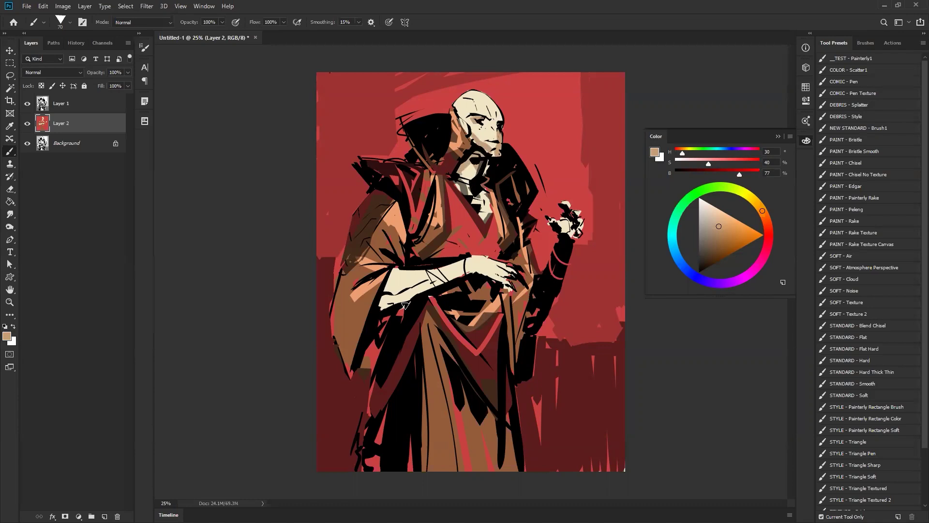
pyautogui.moveTo(400, 292)
pyautogui.mouseDown()
pyautogui.moveTo(379, 294)
pyautogui.moveTo(401, 299)
pyautogui.moveTo(468, 275)
pyautogui.moveTo(423, 281)
pyautogui.moveTo(468, 264)
pyautogui.moveTo(487, 277)
pyautogui.moveTo(477, 265)
pyautogui.moveTo(504, 269)
pyautogui.mouseUp()
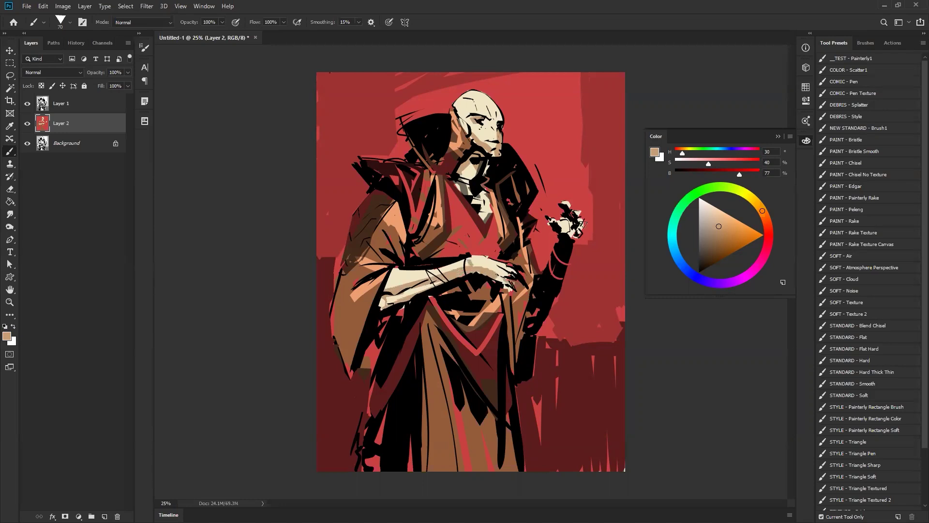
pyautogui.moveTo(564, 232); pyautogui.dragTo(571, 225)
# - Touch up the near shoulder with a colour sampled from it, and undo a trial stroke on the chest
pyautogui.keyDown('alt'); pyautogui.click(396, 220); pyautogui.keyUp('alt')
pyautogui.moveTo(382, 216); pyautogui.dragTo(388, 237)
pyautogui.moveTo(443, 187); pyautogui.dragTo(459, 238)
pyautogui.hotkey('ctrl', 'z')
# - Paint bright red (H 0, S 73, B 96) down the chest garment, and undo a trial stroke on the far shoulder
pyautogui.keyDown('alt'); pyautogui.click(460, 238); pyautogui.keyUp('alt')
pyautogui.moveTo(723, 218)
pyautogui.mouseDown()
pyautogui.moveTo(725, 233)
pyautogui.moveTo(744, 226)
pyautogui.mouseUp()
pyautogui.moveTo(445, 190)
pyautogui.mouseDown()
pyautogui.moveTo(456, 240)
pyautogui.moveTo(471, 236)
pyautogui.mouseUp()
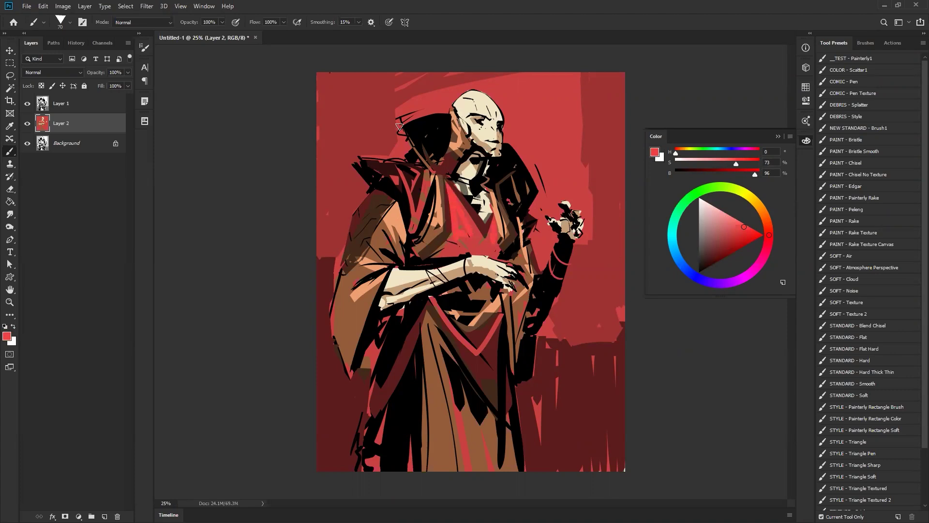
pyautogui.moveTo(519, 154); pyautogui.dragTo(536, 188)
pyautogui.hotkey('ctrl', 'z')
# - Paint broad bright red strokes over the upper background on both sides of the figure with the brush enlarged to 250
pyautogui.press(']')
pyautogui.press(']')
pyautogui.press(']')
pyautogui.press(']')
pyautogui.press(']')
pyautogui.press(']')
pyautogui.press(']')
pyautogui.moveTo(327, 69)
pyautogui.mouseDown()
pyautogui.moveTo(317, 176)
pyautogui.moveTo(346, 134)
pyautogui.moveTo(342, 164)
pyautogui.moveTo(353, 170)
pyautogui.moveTo(329, 230)
pyautogui.mouseUp()
pyautogui.moveTo(375, 55)
pyautogui.mouseDown()
pyautogui.moveTo(368, 145)
pyautogui.moveTo(394, 154)
pyautogui.moveTo(392, 70)
pyautogui.moveTo(366, 66)
pyautogui.moveTo(367, 147)
pyautogui.mouseUp()
pyautogui.moveTo(408, 81)
pyautogui.mouseDown()
pyautogui.moveTo(408, 125)
pyautogui.moveTo(444, 113)
pyautogui.moveTo(435, 70)
pyautogui.moveTo(423, 91)
pyautogui.mouseUp()
pyautogui.press(']')
pyautogui.moveTo(586, 305)
pyautogui.mouseDown()
pyautogui.moveTo(589, 252)
pyautogui.moveTo(584, 262)
pyautogui.moveTo(593, 264)
pyautogui.moveTo(602, 245)
pyautogui.moveTo(600, 42)
pyautogui.moveTo(582, 66)
pyautogui.moveTo(574, 173)
pyautogui.moveTo(560, 57)
pyautogui.moveTo(556, 197)
pyautogui.moveTo(589, 184)
pyautogui.moveTo(553, 195)
pyautogui.moveTo(582, 200)
pyautogui.mouseUp()
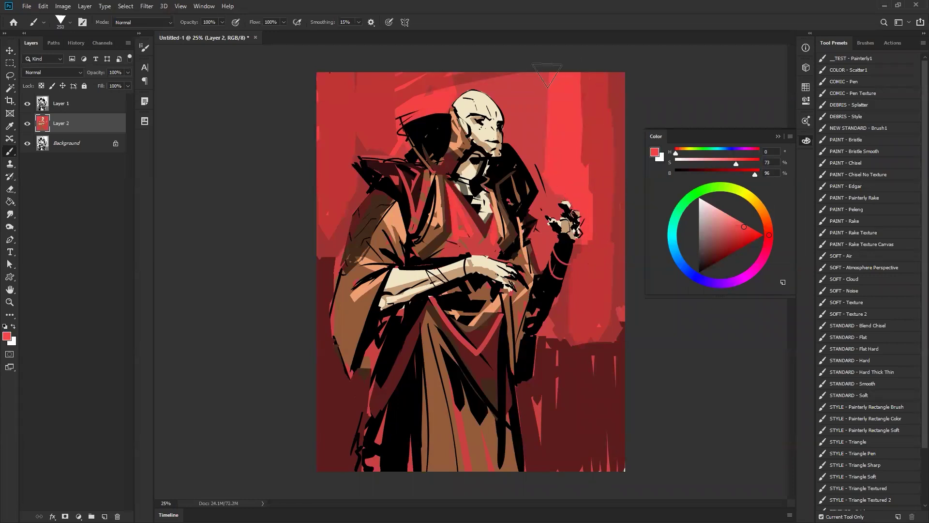
pyautogui.moveTo(547, 68); pyautogui.dragTo(546, 206)
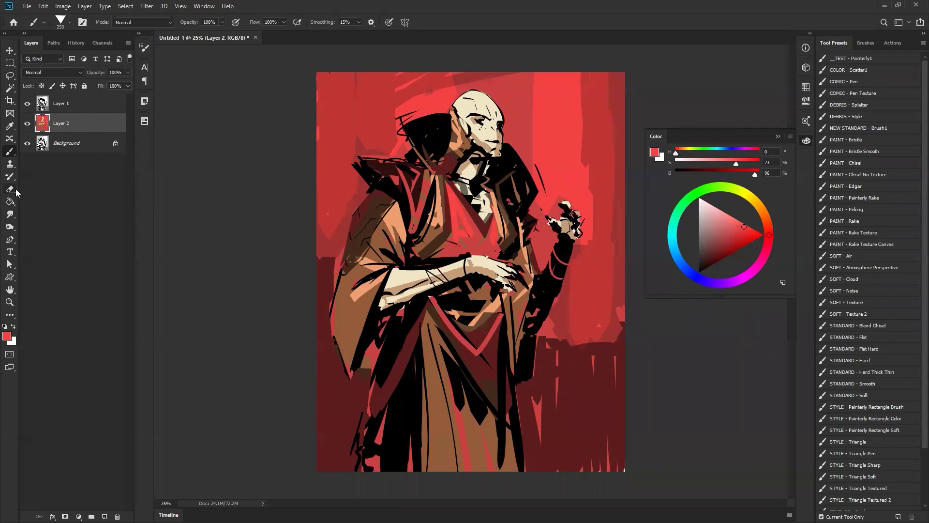
# - Check the painting mirrored horizontally and flip it back
pyautogui.press('F2')
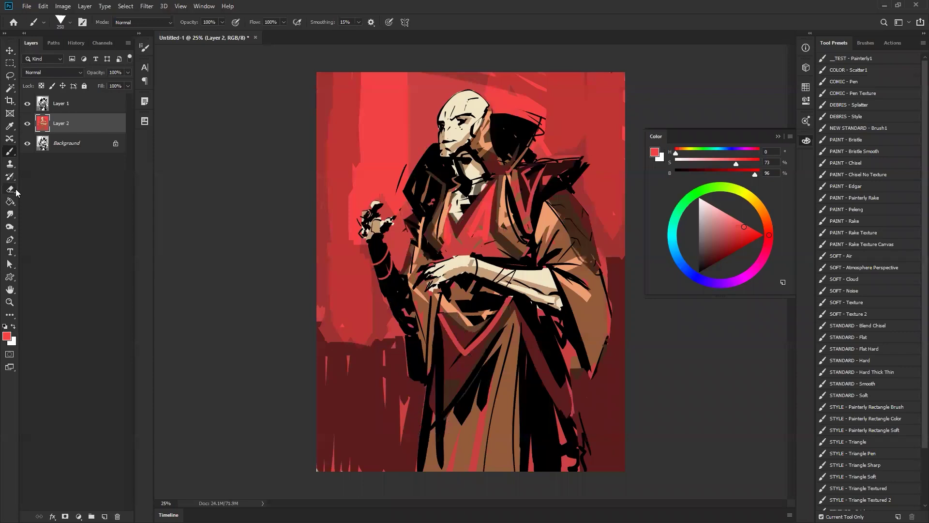
pyautogui.press('F2')
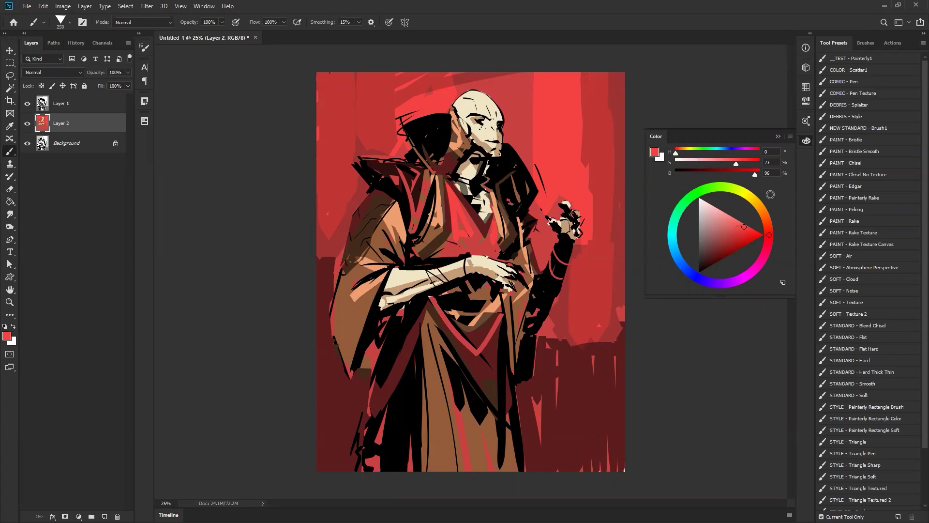
# - Paint pale cream highlights (H 48, S 32, B 100) on the head while the canvas is flipped, and flip it back
pyautogui.moveTo(745, 208)
pyautogui.mouseDown()
pyautogui.moveTo(737, 215)
pyautogui.moveTo(714, 205)
pyautogui.moveTo(713, 216)
pyautogui.moveTo(719, 208)
pyautogui.mouseUp()
pyautogui.click(753, 199)
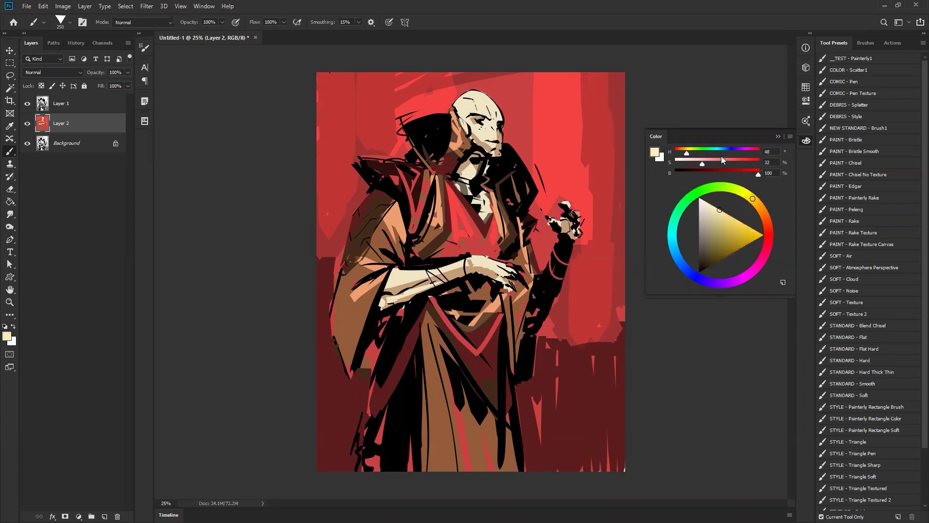
pyautogui.hotkey('ctrl', 'shift', 'h')
pyautogui.press('[')
pyautogui.press('[')
pyautogui.press('[')
pyautogui.press('[')
pyautogui.press('[')
pyautogui.press('[')
pyautogui.press('[')
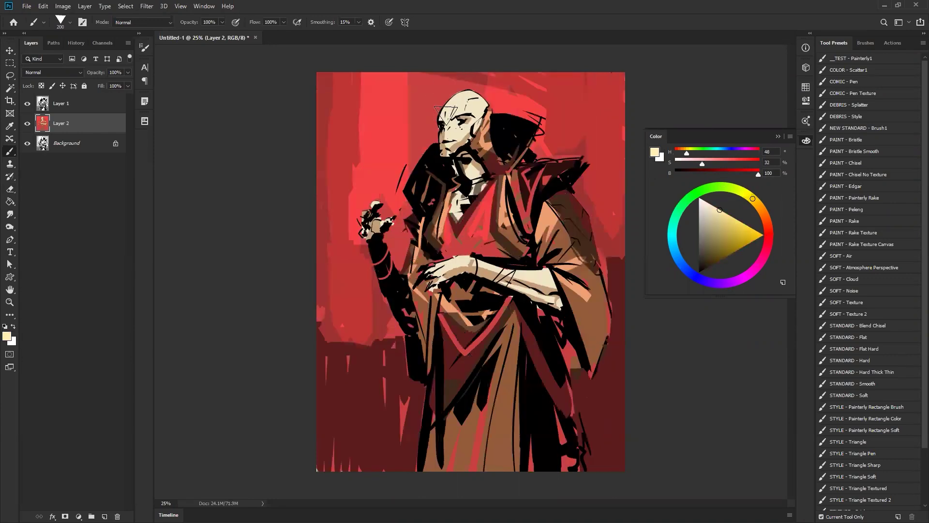
pyautogui.moveTo(445, 114); pyautogui.dragTo(469, 93)
pyautogui.press(']')
pyautogui.press(']')
pyautogui.press(']')
pyautogui.hotkey('ctrl', 'shift', 'h')
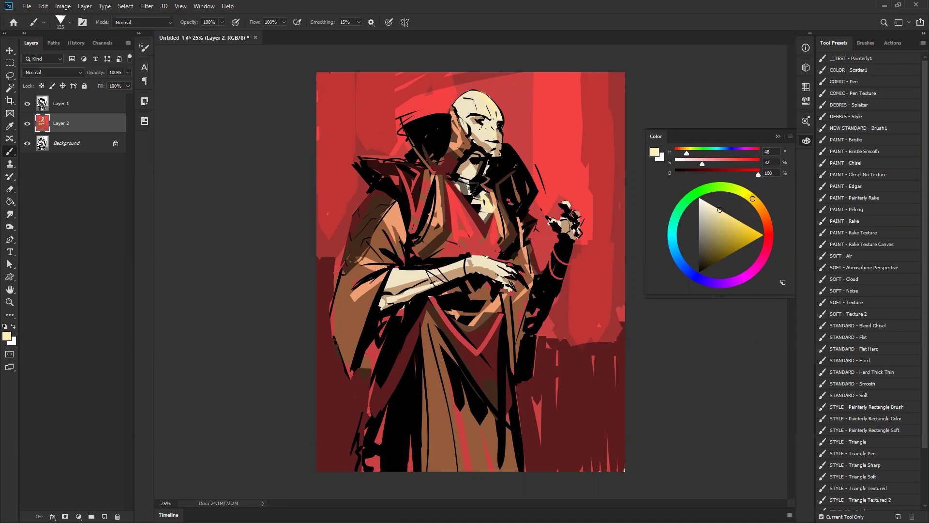
# - Paint a cream rim light along the far shoulder and the far robe edge, and highlight the raised hand
pyautogui.moveTo(507, 144)
pyautogui.mouseDown()
pyautogui.moveTo(527, 160)
pyautogui.moveTo(537, 192)
pyautogui.mouseUp()
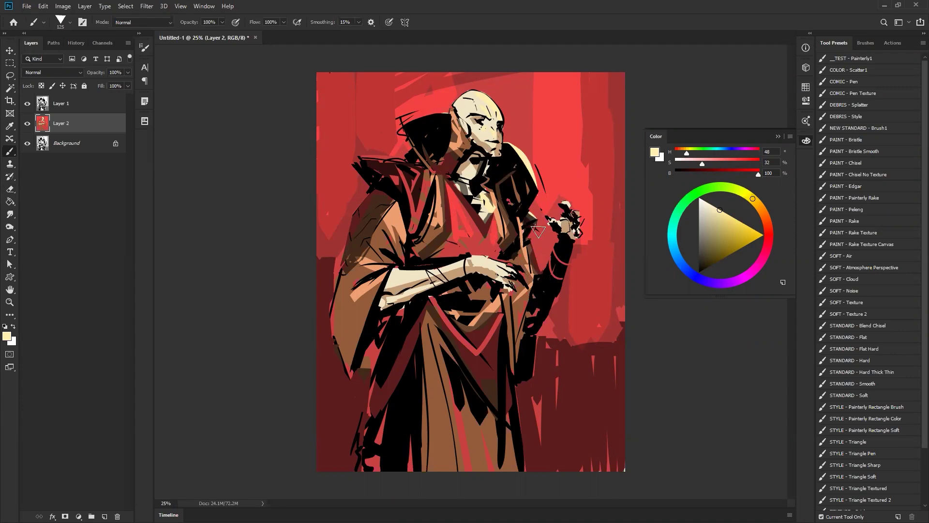
pyautogui.moveTo(530, 241); pyautogui.dragTo(539, 271)
pyautogui.moveTo(567, 205); pyautogui.dragTo(577, 215)
# - Paint cream rim light along the raised forearm, the hanging sleeve and the far edge of the lower robe
pyautogui.moveTo(540, 333)
pyautogui.mouseDown()
pyautogui.moveTo(528, 389)
pyautogui.moveTo(515, 389)
pyautogui.mouseUp()
pyautogui.moveTo(539, 333)
pyautogui.mouseDown()
pyautogui.moveTo(576, 254)
pyautogui.moveTo(545, 322)
pyautogui.mouseUp()
pyautogui.hotkey('ctrl', 'z')
pyautogui.hotkey('ctrl', 'z')
pyautogui.moveTo(571, 247); pyautogui.dragTo(542, 335)
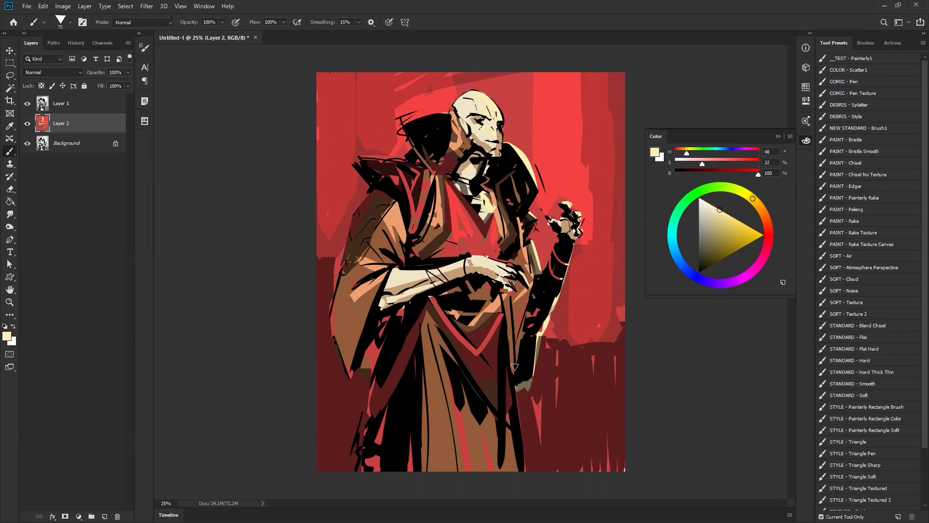
pyautogui.moveTo(525, 471); pyautogui.dragTo(516, 390)
pyautogui.moveTo(508, 412)
pyautogui.mouseDown()
pyautogui.moveTo(498, 502)
pyautogui.moveTo(508, 385)
pyautogui.moveTo(515, 495)
pyautogui.mouseUp()
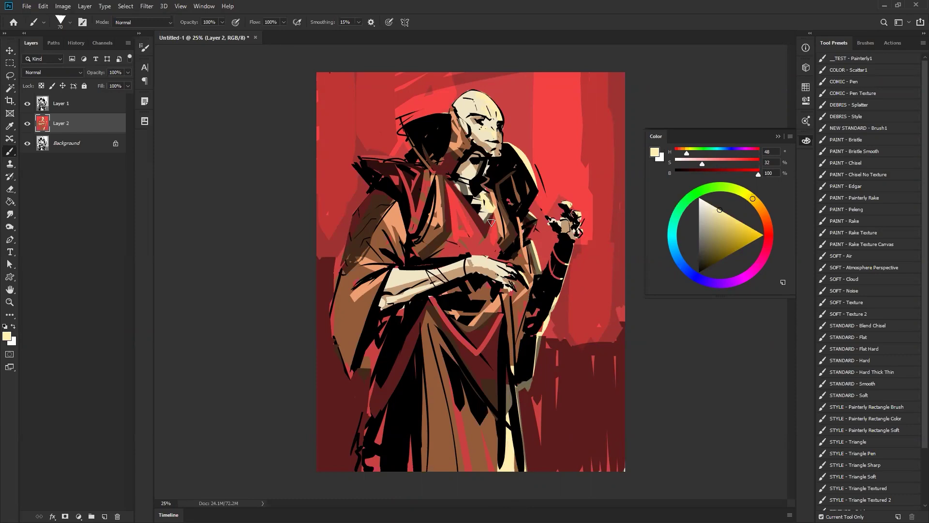
# - Examine the whole painting at a reduced size and mirrored horizontally, and flip it back
pyautogui.press('z')
pyautogui.keyDown('alt'); pyautogui.click(515, 225); pyautogui.keyUp('alt')
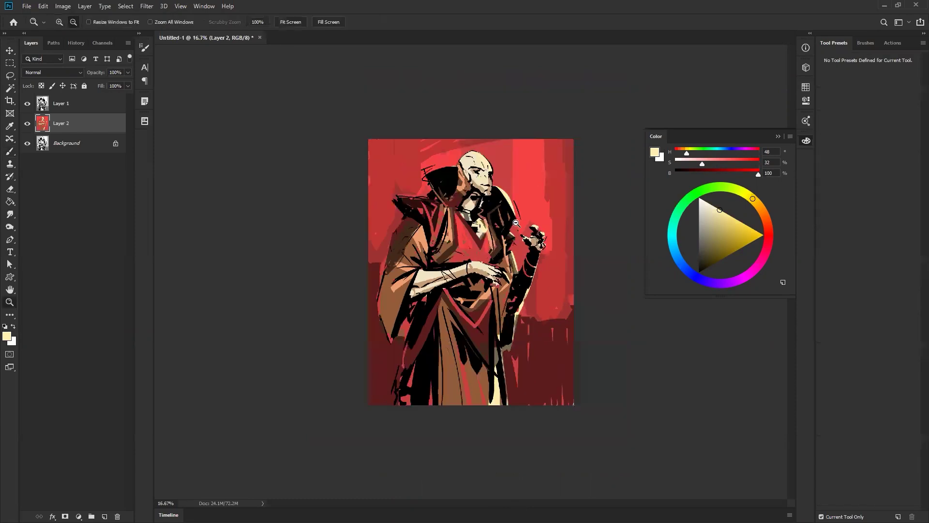
pyautogui.keyDown('alt'); pyautogui.click(507, 244); pyautogui.keyUp('alt')
pyautogui.hotkey('ctrl', 'shift', 'h')
pyautogui.click(497, 233)
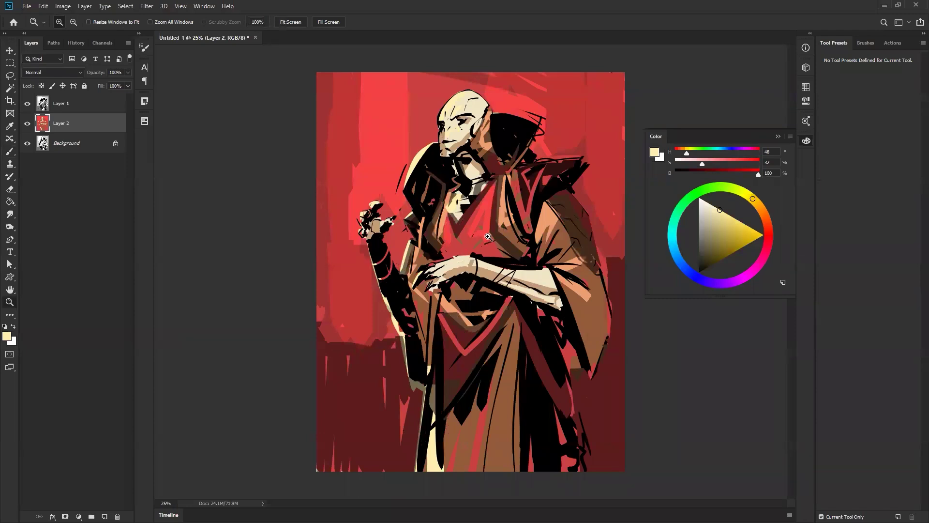
pyautogui.hotkey('ctrl', 'shift', 'h')
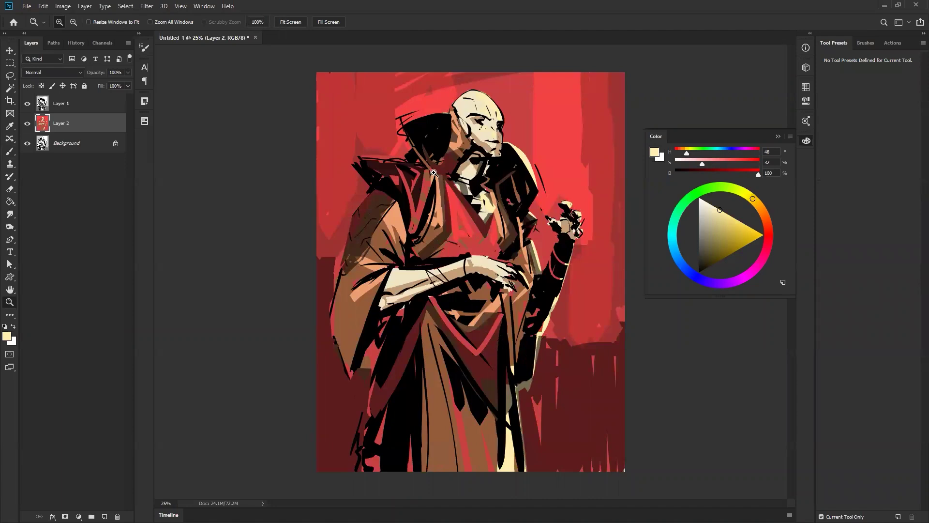
# - Paint a cream highlight on the near shoulder with the brush at 125, after undoing a trial stroke on the near lapel
pyautogui.press('b')
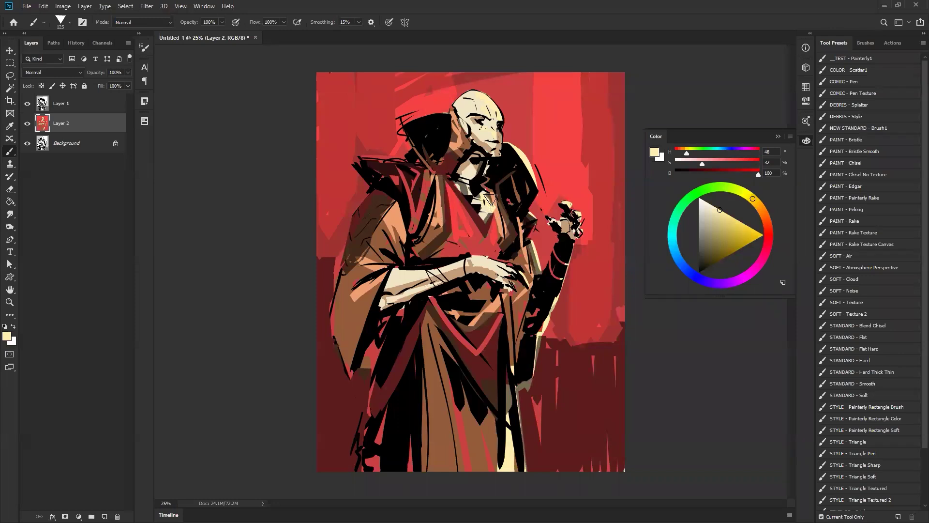
pyautogui.moveTo(425, 180); pyautogui.dragTo(410, 225)
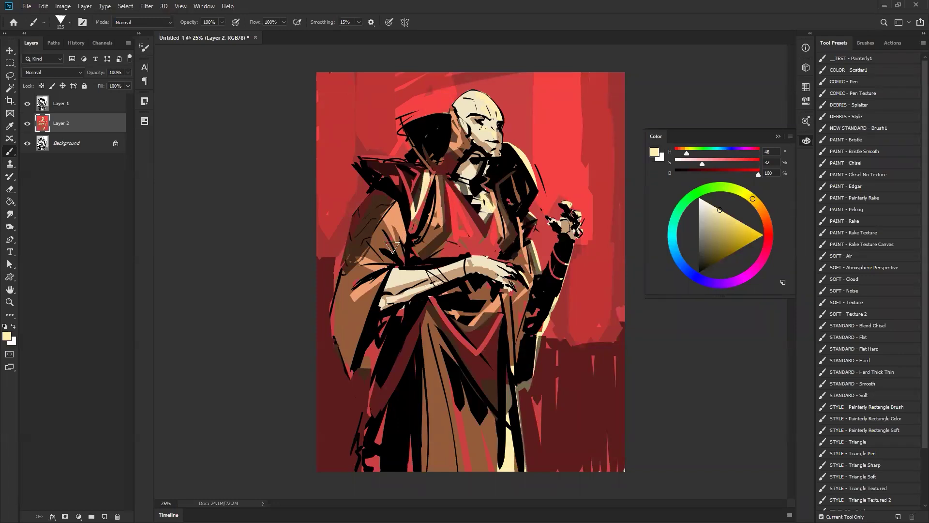
pyautogui.hotkey('ctrl', 'z')
pyautogui.moveTo(359, 276); pyautogui.dragTo(370, 234)
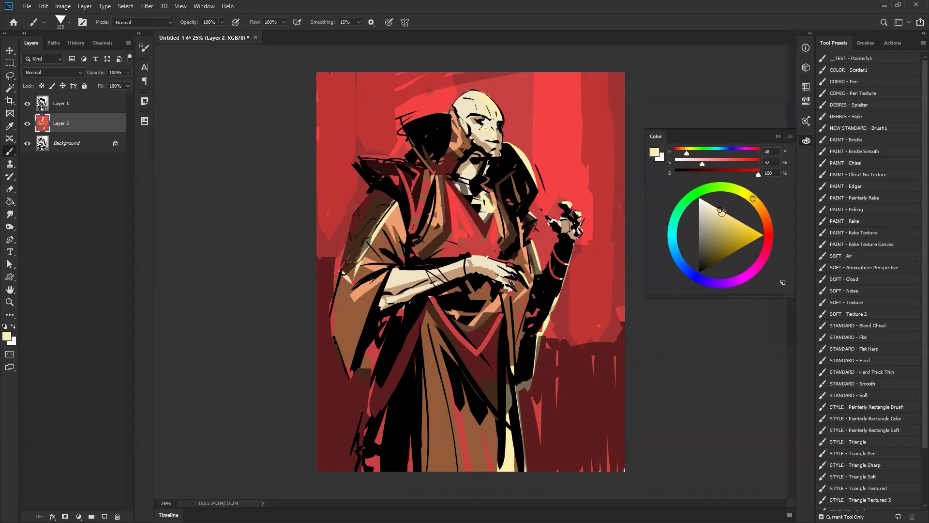
# - Try a slate-blue tone (H 199, S 43, B 45) on the near sleeve and undo it
pyautogui.moveTo(752, 198)
pyautogui.mouseDown()
pyautogui.moveTo(764, 226)
pyautogui.moveTo(765, 217)
pyautogui.mouseUp()
pyautogui.click(723, 252)
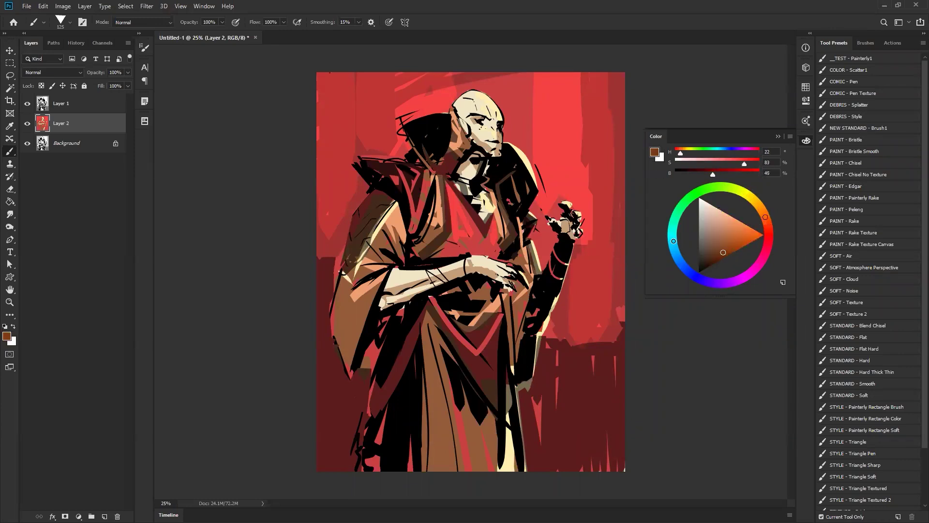
pyautogui.click(672, 233)
pyautogui.click(713, 240)
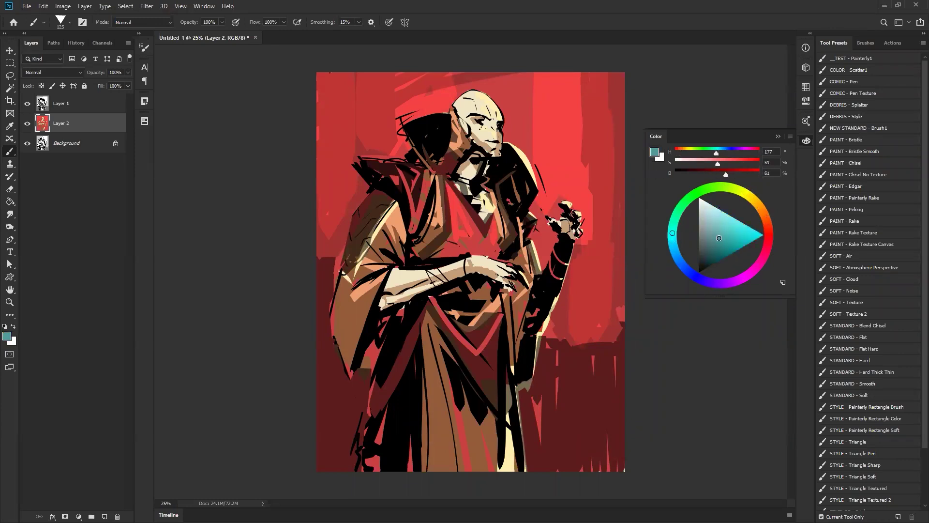
pyautogui.keyDown('alt'); pyautogui.click(348, 322); pyautogui.keyUp('alt')
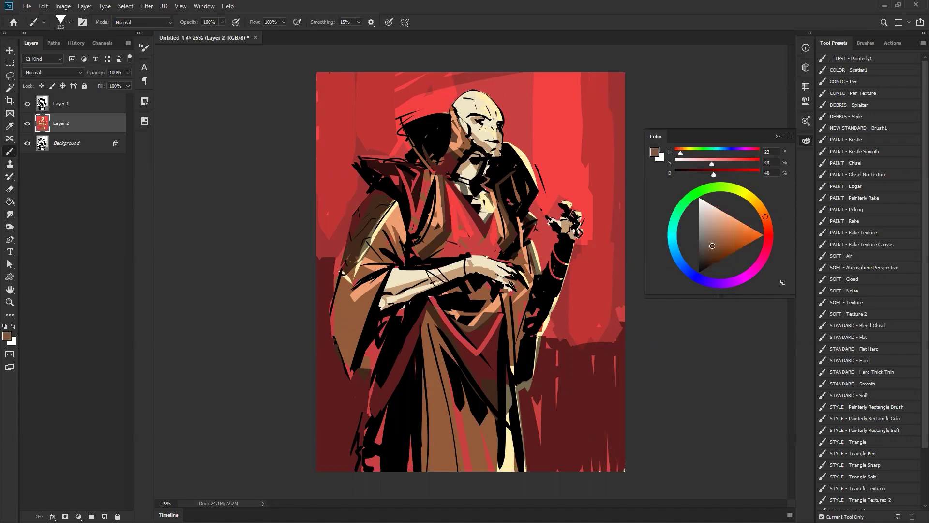
pyautogui.click(676, 250)
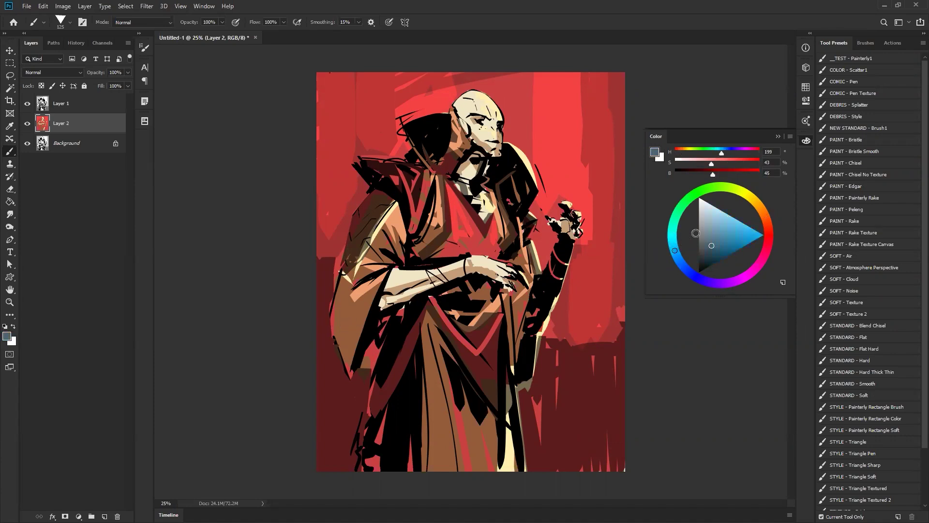
pyautogui.click(342, 301)
pyautogui.press(']')
pyautogui.press(']')
pyautogui.hotkey('ctrl', 'z')
# - Paint muted brown (H 22, S 39, B 47) on the near sleeve and the lower robe with the brush at 100
pyautogui.click(765, 216)
pyautogui.click(710, 244)
pyautogui.click(710, 243)
pyautogui.press('[')
pyautogui.press('[')
pyautogui.press('[')
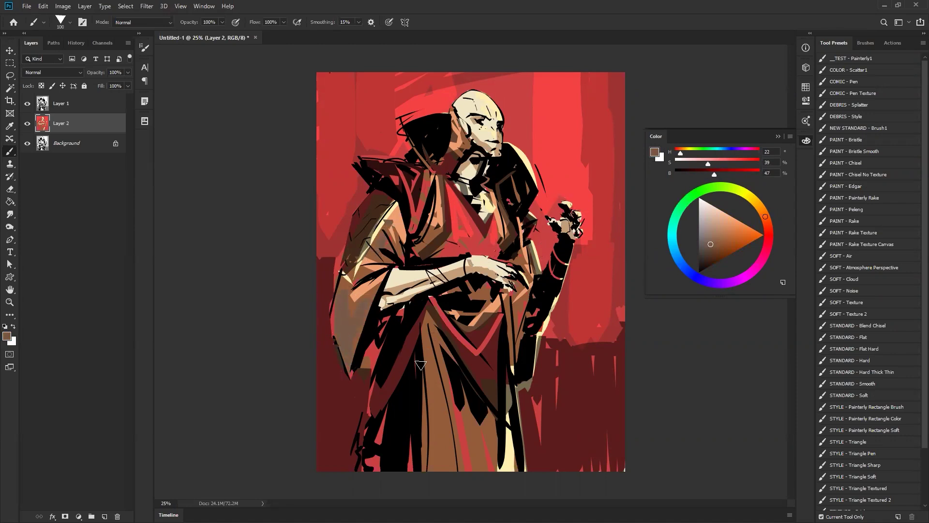
# - Duplicate Layer 1 and Layer 2 together
pyautogui.click(89, 102)
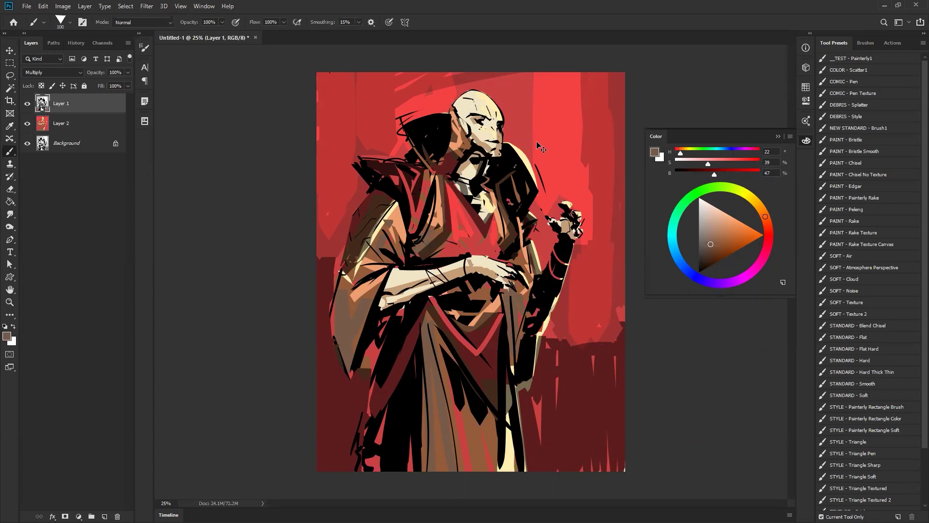
pyautogui.keyDown('shift'); pyautogui.click(91, 125); pyautogui.keyUp('shift')
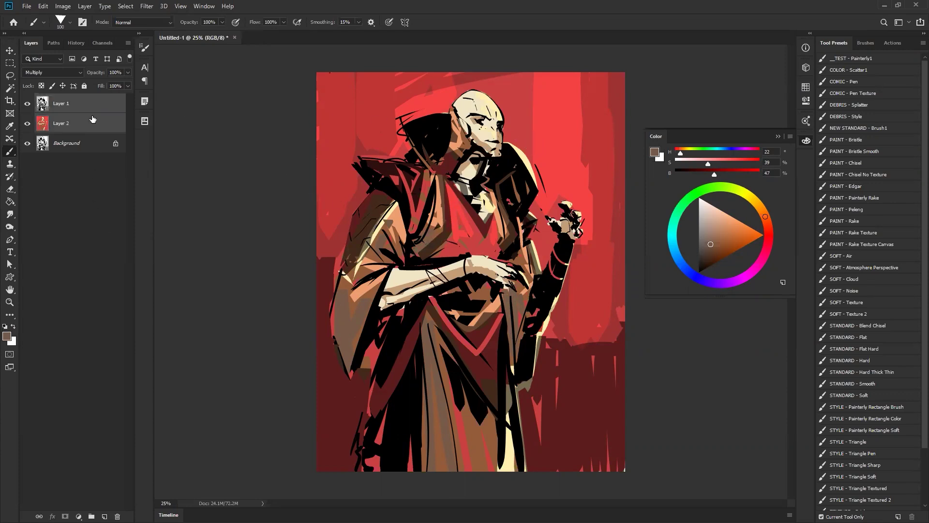
pyautogui.hotkey('ctrl', 'j')
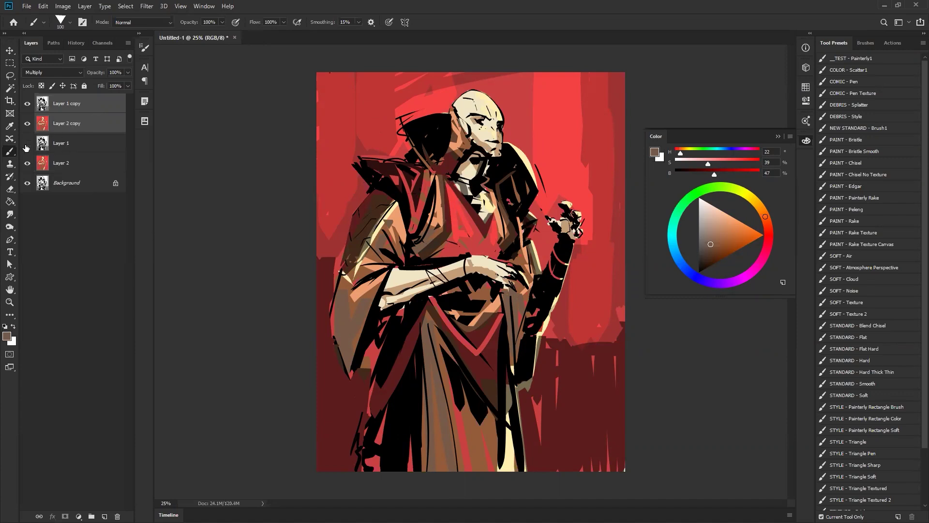
# - Group the original Layer 1 and Layer 2, and hide the group
pyautogui.click(72, 147)
pyautogui.keyDown('shift'); pyautogui.click(74, 166); pyautogui.keyUp('shift')
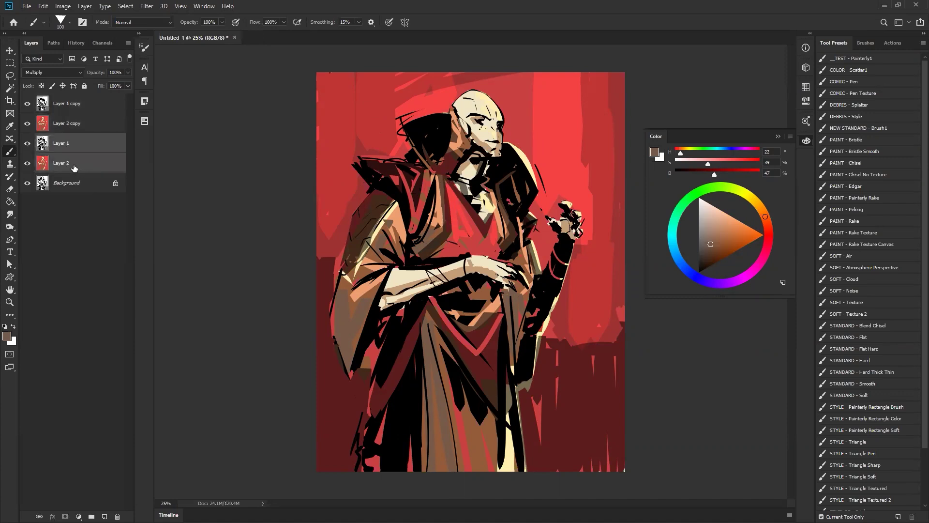
pyautogui.hotkey('ctrl', 'g')
pyautogui.click(26, 140)
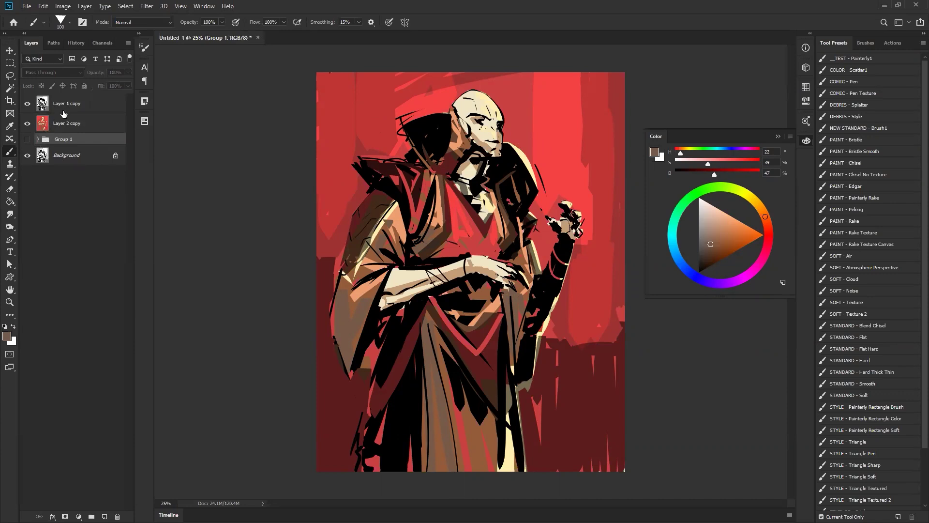
pyautogui.click(73, 124)
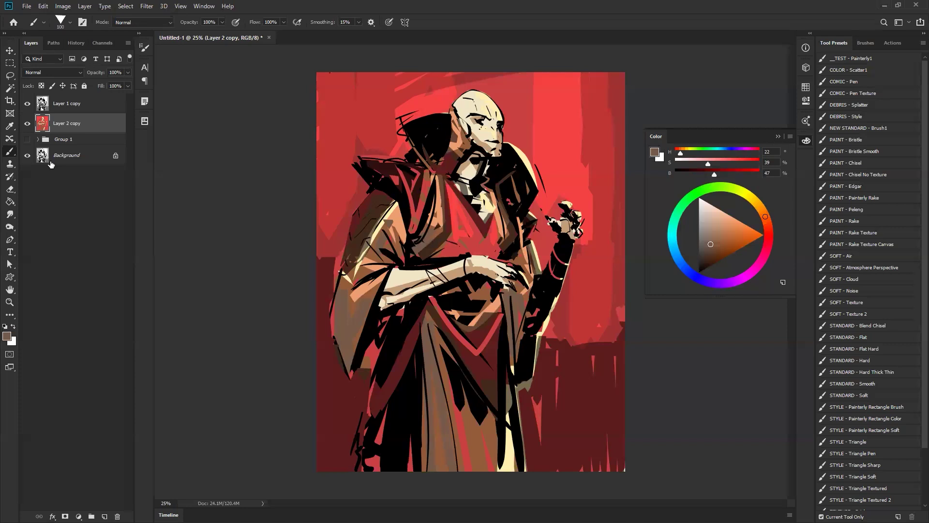
# - Colorize the Layer 1 copy drawing with Hue/Saturation and raise its lightness to +15
pyautogui.click(63, 107)
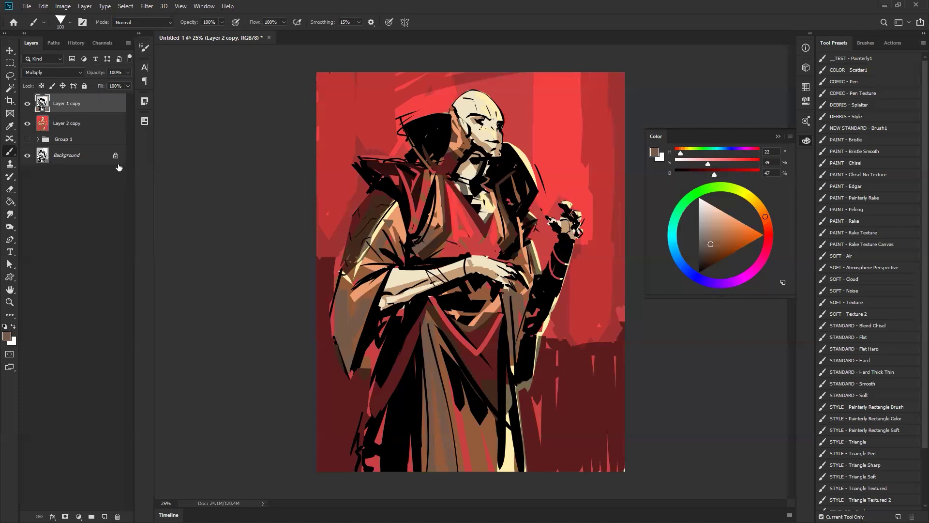
pyautogui.press(']')
pyautogui.press(']')
pyautogui.press(']')
pyautogui.press(']')
pyautogui.press(']')
pyautogui.press(']')
pyautogui.hotkey('ctrl', 'u')
pyautogui.click(664, 316)
pyautogui.moveTo(570, 308); pyautogui.dragTo(577, 309)
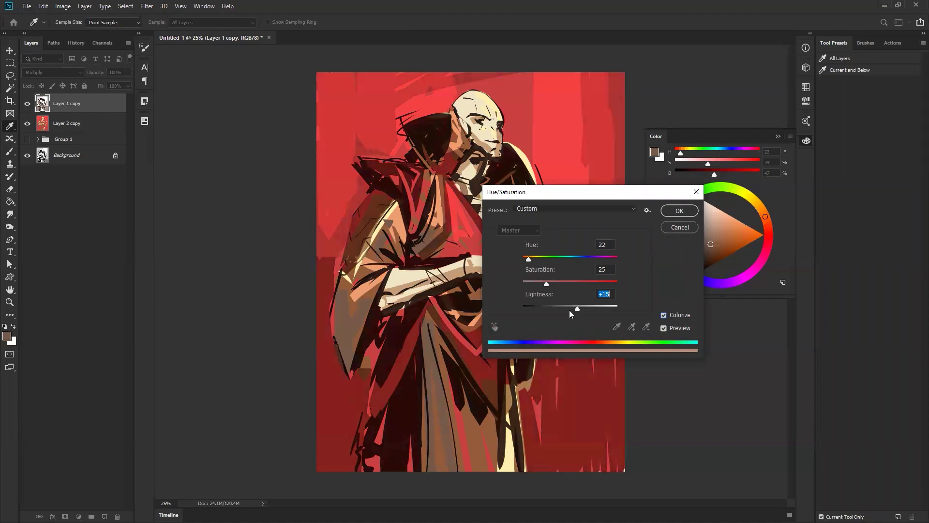
# - Shift the drawing's colorize tint to purple at hue 288 with stronger saturation and apply it
pyautogui.moveTo(528, 259)
pyautogui.mouseDown()
pyautogui.moveTo(558, 259)
pyautogui.moveTo(549, 285)
pyautogui.moveTo(579, 284)
pyautogui.moveTo(524, 260)
pyautogui.moveTo(540, 260)
pyautogui.moveTo(533, 265)
pyautogui.mouseUp()
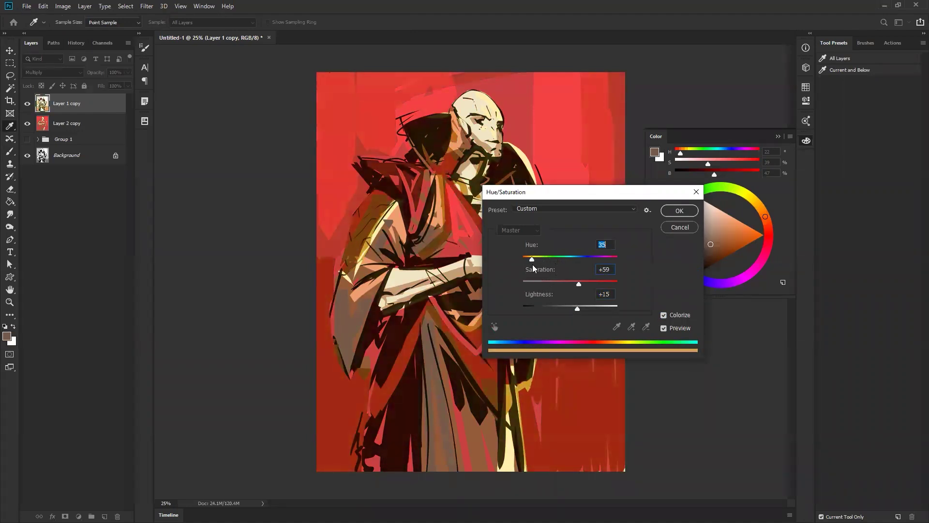
pyautogui.moveTo(579, 284); pyautogui.dragTo(600, 259)
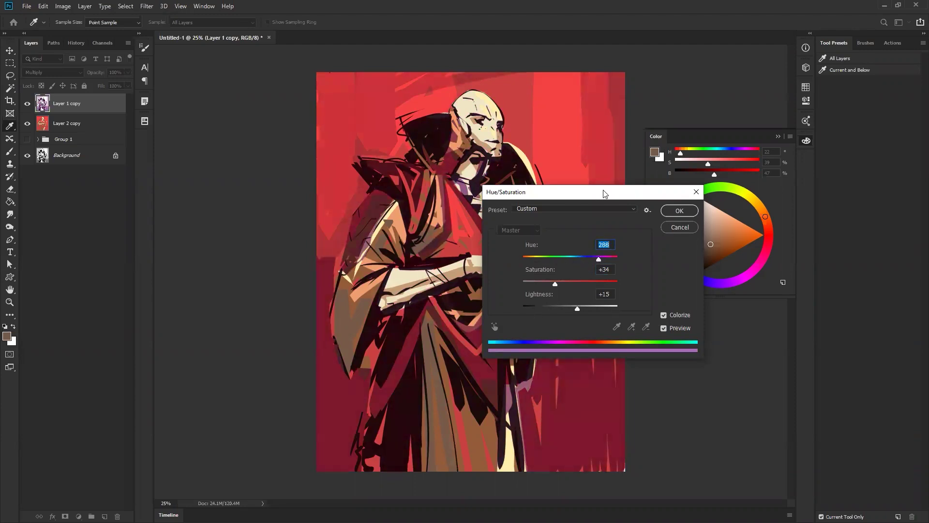
pyautogui.moveTo(605, 193); pyautogui.dragTo(736, 163)
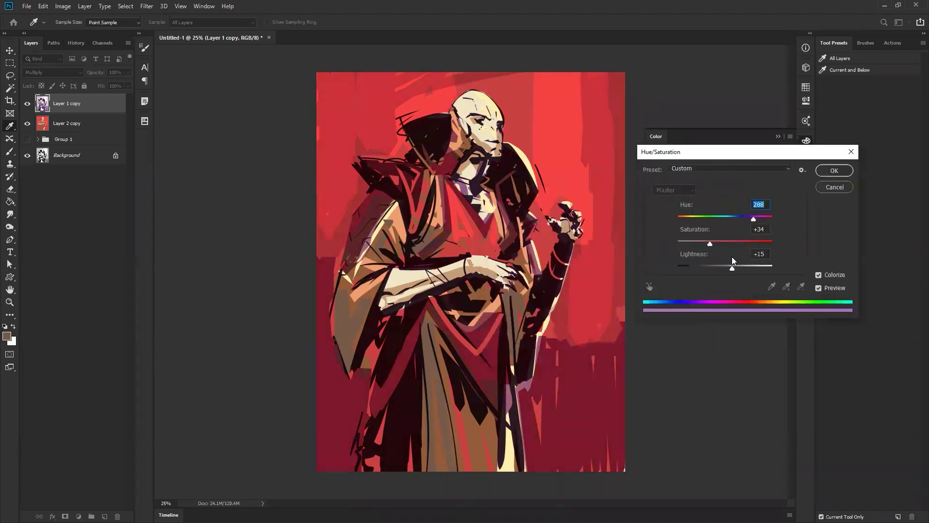
pyautogui.moveTo(735, 273); pyautogui.dragTo(748, 245)
pyautogui.click(842, 172)
# - Stamp all visible layers into a new merged layer at the top of the stack
pyautogui.keyDown('alt'); pyautogui.click(452, 294); pyautogui.keyUp('alt')
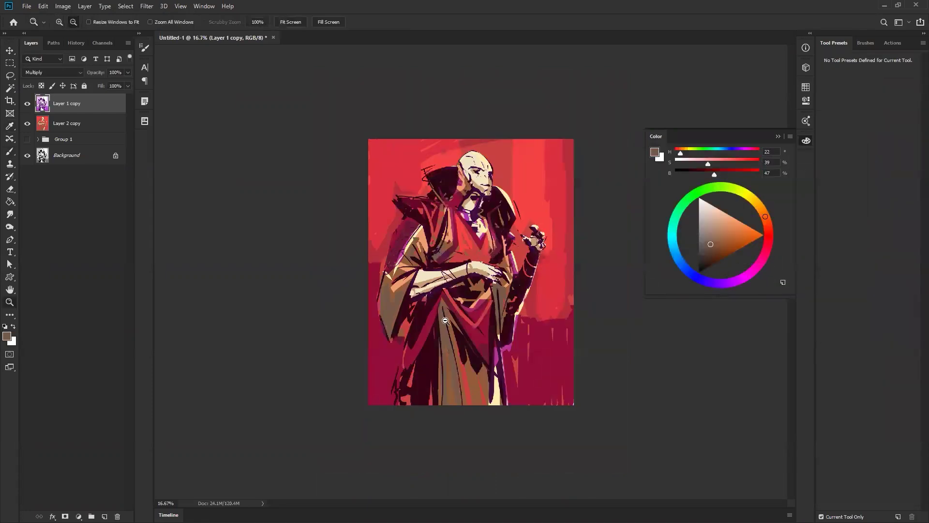
pyautogui.keyDown('alt'); pyautogui.click(448, 320); pyautogui.keyUp('alt')
pyautogui.keyDown('alt'); pyautogui.click(459, 311); pyautogui.keyUp('alt')
pyautogui.keyDown('alt'); pyautogui.click(468, 300); pyautogui.keyUp('alt')
pyautogui.keyDown('alt'); pyautogui.click(485, 287); pyautogui.keyUp('alt')
pyautogui.keyDown('alt'); pyautogui.click(484, 290); pyautogui.keyUp('alt')
pyautogui.click(480, 292)
pyautogui.click(477, 299)
pyautogui.click(472, 308)
pyautogui.click(471, 309)
pyautogui.hotkey('ctrl', 'shift', 'alt', 'e')
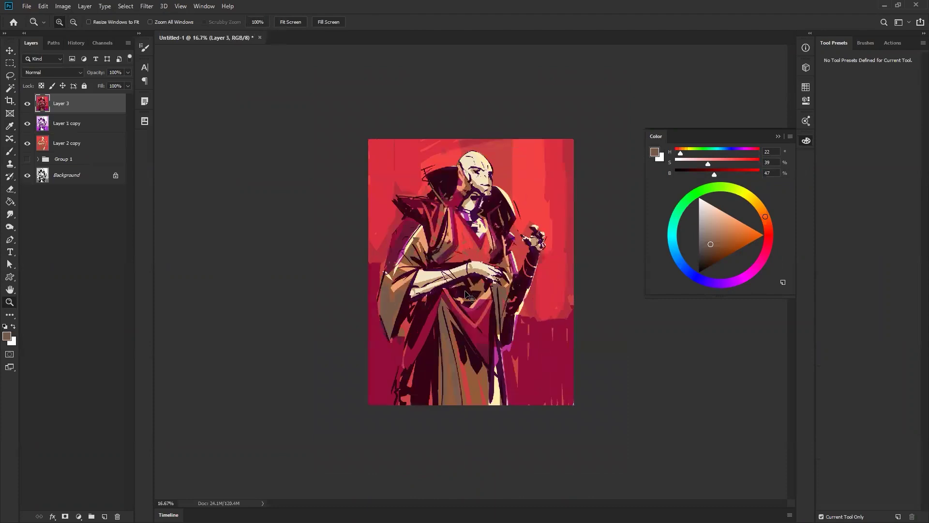
pyautogui.click(501, 347)
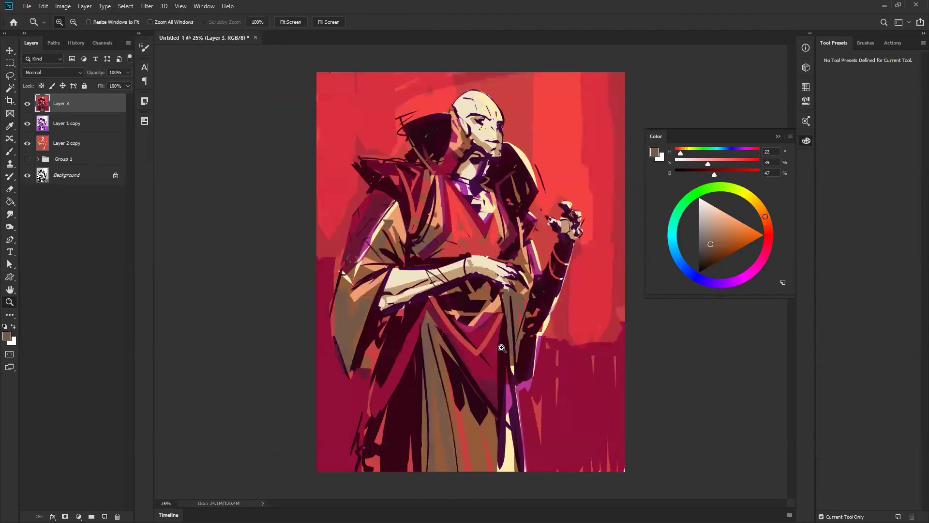
# - Add a new layer above Layer 3 and fill it with white
pyautogui.press('b')
pyautogui.press('g')
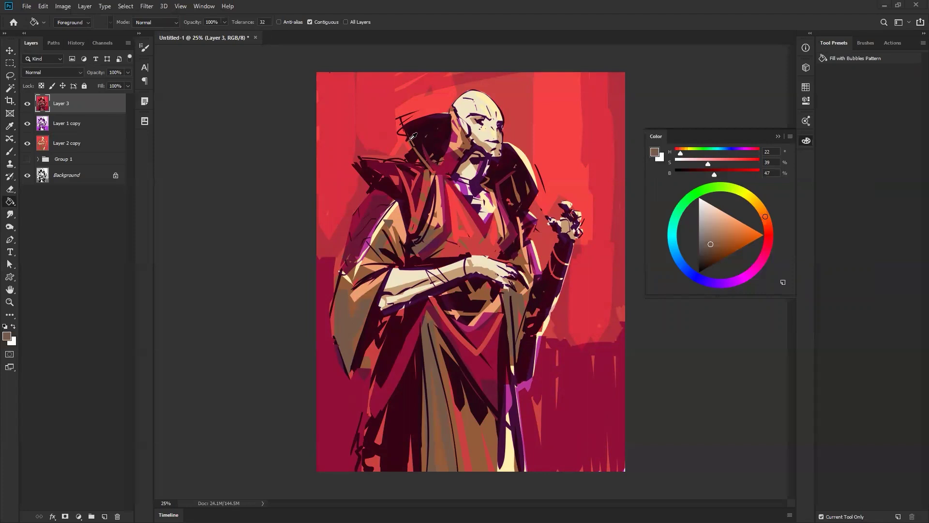
pyautogui.hotkey('ctrl', 'shift', 'alt', 'n')
pyautogui.press('b')
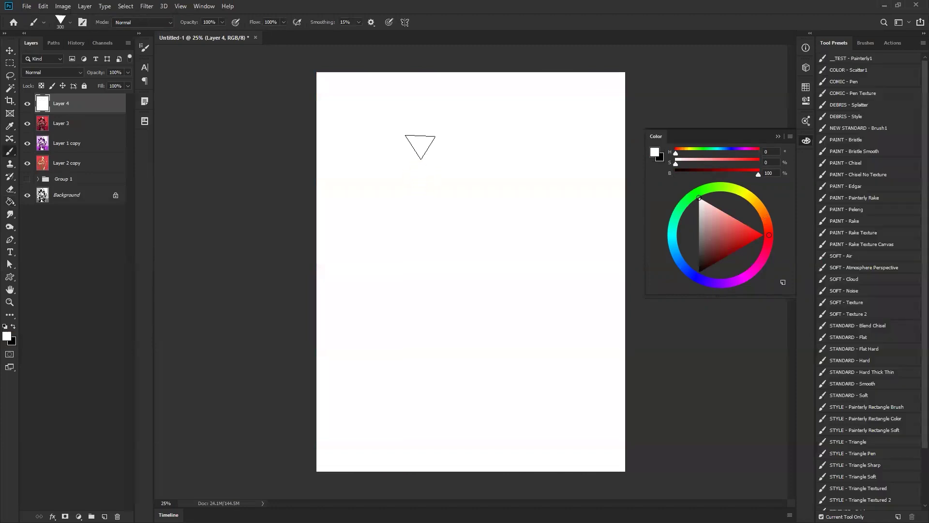
# - Pick a red (H 0, S 79, B 71), reduce the brush to 30 and undo the test strokes
pyautogui.click(735, 240)
pyautogui.moveTo(450, 117)
pyautogui.mouseDown()
pyautogui.moveTo(445, 142)
pyautogui.moveTo(508, 245)
pyautogui.mouseUp()
pyautogui.hotkey('ctrl', 'z')
pyautogui.press('[')
pyautogui.press('[')
pyautogui.press('[')
pyautogui.press('[')
pyautogui.press('[')
pyautogui.press('[')
pyautogui.press('[')
pyautogui.press('[')
pyautogui.press('[')
pyautogui.press('[')
pyautogui.press('[')
pyautogui.moveTo(412, 206); pyautogui.dragTo(454, 194)
pyautogui.moveTo(519, 144); pyautogui.dragTo(543, 249)
pyautogui.hotkey('ctrl', 'z')
# - Write the headings 1 and 2, and sketch a framed star and three figures beneath them with arrows pointing inward
pyautogui.moveTo(419, 100); pyautogui.dragTo(421, 127)
pyautogui.moveTo(518, 102); pyautogui.dragTo(533, 118)
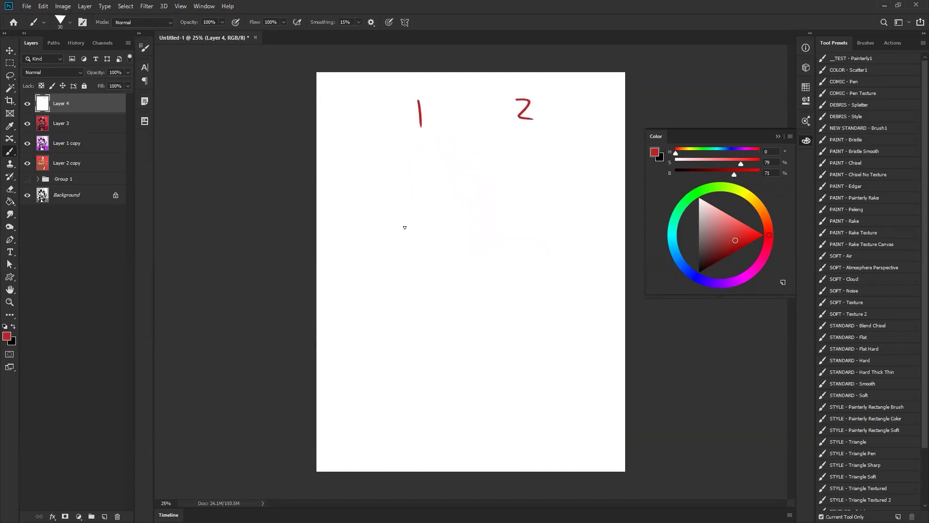
pyautogui.moveTo(397, 151); pyautogui.dragTo(398, 228)
pyautogui.moveTo(396, 154)
pyautogui.mouseDown()
pyautogui.moveTo(437, 170)
pyautogui.moveTo(397, 228)
pyautogui.mouseUp()
pyautogui.moveTo(414, 170)
pyautogui.mouseDown()
pyautogui.moveTo(422, 192)
pyautogui.moveTo(426, 172)
pyautogui.mouseUp()
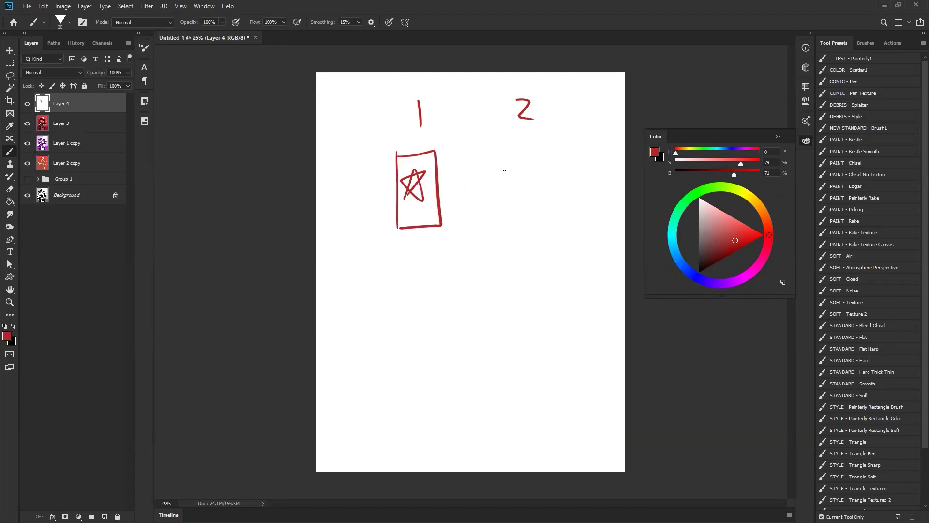
pyautogui.moveTo(505, 208)
pyautogui.mouseDown()
pyautogui.moveTo(520, 177)
pyautogui.moveTo(523, 202)
pyautogui.moveTo(520, 174)
pyautogui.moveTo(529, 196)
pyautogui.moveTo(540, 173)
pyautogui.moveTo(539, 200)
pyautogui.moveTo(535, 170)
pyautogui.moveTo(555, 210)
pyautogui.moveTo(563, 179)
pyautogui.mouseUp()
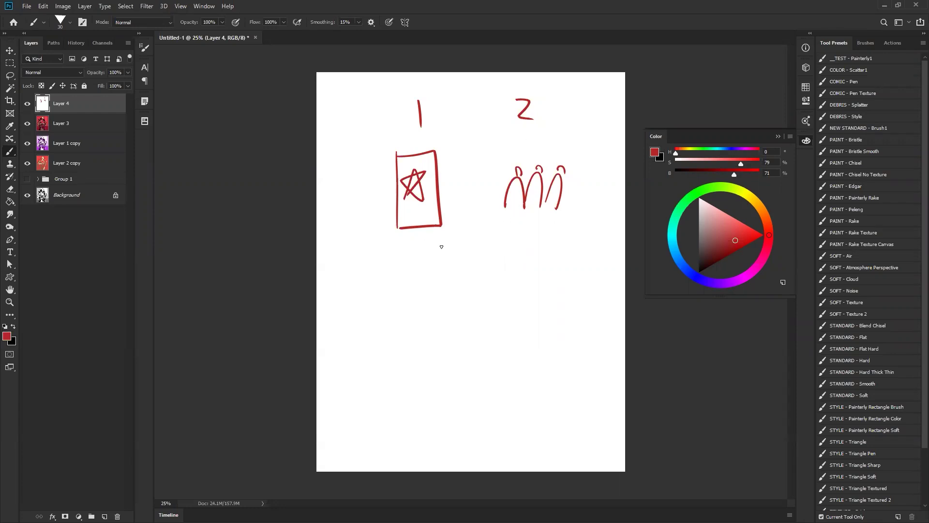
pyautogui.moveTo(355, 197)
pyautogui.mouseDown()
pyautogui.moveTo(384, 199)
pyautogui.moveTo(375, 206)
pyautogui.mouseUp()
pyautogui.moveTo(603, 192); pyautogui.dragTo(584, 199)
# - Handwrite 15% centred below the sketches and 25% beneath it
pyautogui.moveTo(464, 257); pyautogui.dragTo(464, 283)
pyautogui.moveTo(472, 258)
pyautogui.mouseDown()
pyautogui.moveTo(483, 273)
pyautogui.moveTo(469, 282)
pyautogui.mouseUp()
pyautogui.moveTo(475, 261)
pyautogui.mouseDown()
pyautogui.moveTo(486, 257)
pyautogui.moveTo(492, 283)
pyautogui.mouseUp()
pyautogui.moveTo(493, 260); pyautogui.dragTo(493, 263)
pyautogui.moveTo(508, 270); pyautogui.dragTo(507, 270)
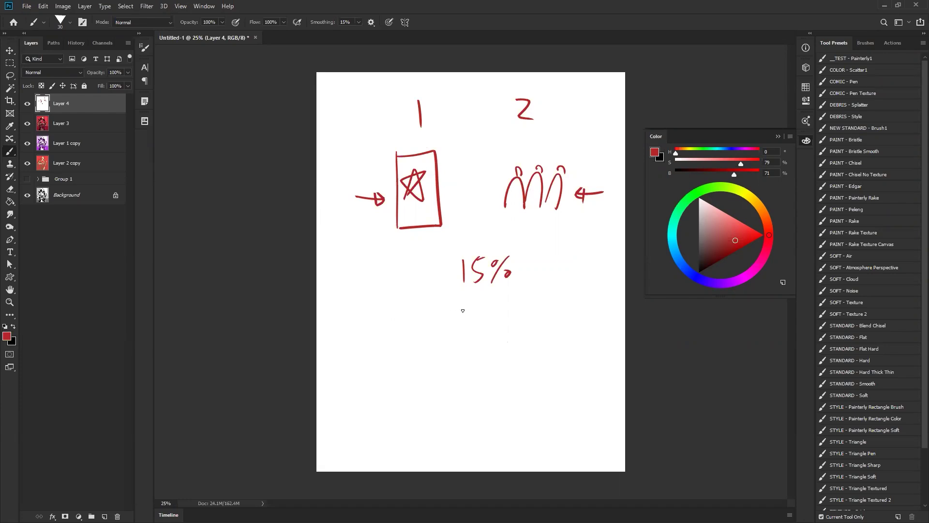
pyautogui.moveTo(461, 314)
pyautogui.mouseDown()
pyautogui.moveTo(481, 329)
pyautogui.moveTo(493, 310)
pyautogui.mouseUp()
pyautogui.moveTo(506, 310)
pyautogui.mouseDown()
pyautogui.moveTo(495, 333)
pyautogui.moveTo(493, 317)
pyautogui.mouseUp()
pyautogui.moveTo(507, 323); pyautogui.dragTo(508, 323)
# - Sketch a small palm-tree island beside the handwritten percentages and undo it
pyautogui.moveTo(341, 371)
pyautogui.mouseDown()
pyautogui.moveTo(376, 368)
pyautogui.moveTo(371, 320)
pyautogui.moveTo(361, 357)
pyautogui.mouseUp()
pyautogui.moveTo(370, 324); pyautogui.dragTo(370, 319)
pyautogui.moveTo(371, 321); pyautogui.dragTo(369, 328)
pyautogui.moveTo(368, 319)
pyautogui.mouseDown()
pyautogui.moveTo(359, 321)
pyautogui.moveTo(368, 323)
pyautogui.mouseUp()
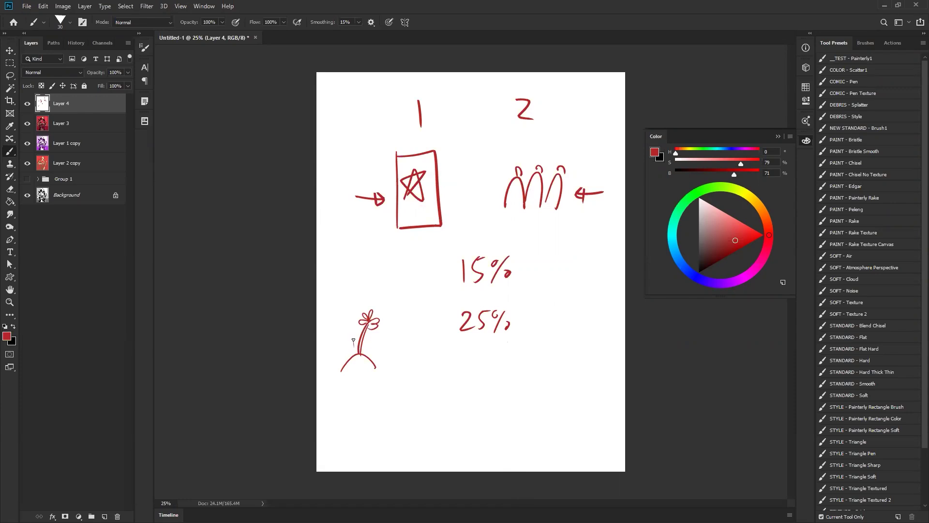
pyautogui.moveTo(345, 334); pyautogui.dragTo(359, 333)
pyautogui.moveTo(316, 371); pyautogui.dragTo(448, 372)
pyautogui.hotkey('ctrl', 'z')
pyautogui.hotkey('ctrl', 'z')
pyautogui.hotkey('ctrl', 'z')
pyautogui.hotkey('ctrl', 'z')
pyautogui.hotkey('ctrl', 'z')
pyautogui.hotkey('ctrl', 'z')
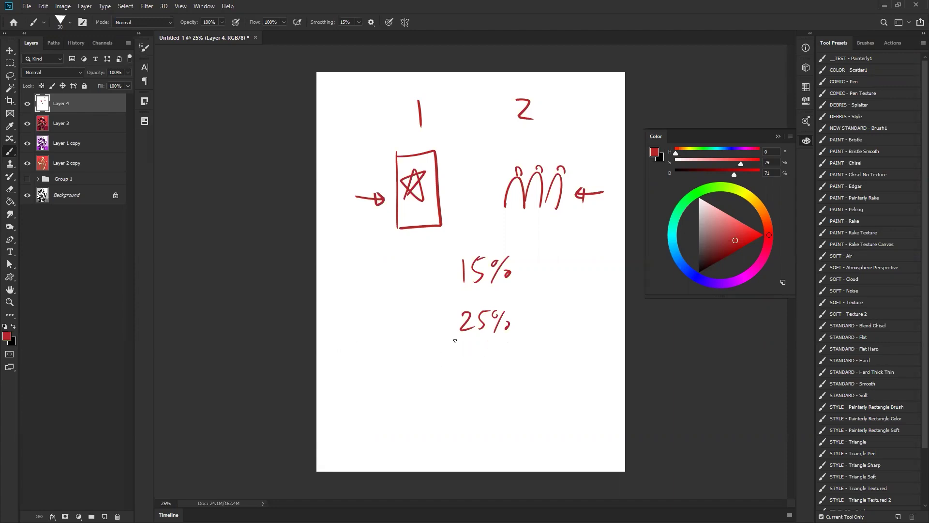
# - Try a second palm-tree sketch and an arrow above the three figures, undoing both
pyautogui.moveTo(331, 334)
pyautogui.mouseDown()
pyautogui.moveTo(379, 333)
pyautogui.moveTo(366, 267)
pyautogui.moveTo(353, 312)
pyautogui.mouseUp()
pyautogui.moveTo(362, 257)
pyautogui.mouseDown()
pyautogui.moveTo(371, 265)
pyautogui.moveTo(343, 282)
pyautogui.mouseUp()
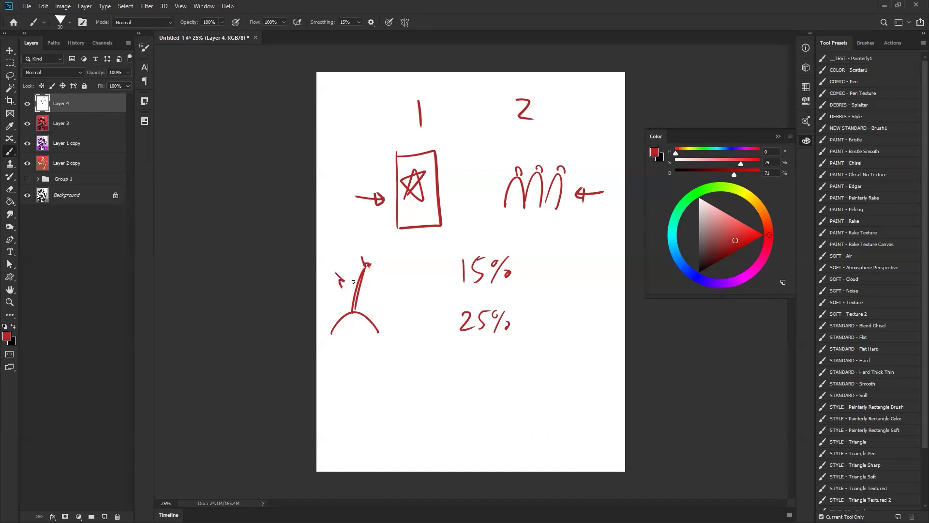
pyautogui.hotkey('ctrl', 'z')
pyautogui.hotkey('ctrl', 'z')
pyautogui.hotkey('ctrl', 'z')
pyautogui.hotkey('ctrl', 'z')
pyautogui.moveTo(529, 134); pyautogui.dragTo(531, 153)
pyautogui.moveTo(526, 146); pyautogui.dragTo(533, 151)
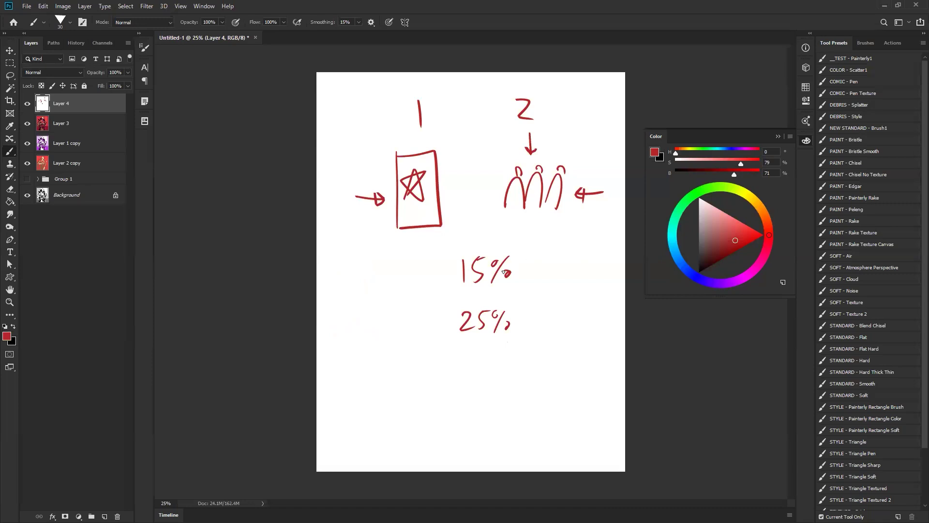
pyautogui.hotkey('ctrl', 'z')
pyautogui.hotkey('ctrl', 'z')
# - Move the handwritten 25% beneath the framed star and merge it back into Layer 4
pyautogui.press('m')
pyautogui.moveTo(442, 301); pyautogui.dragTo(518, 337)
pyautogui.click(419, 296)
pyautogui.moveTo(419, 295); pyautogui.dragTo(606, 347)
pyautogui.hotkey('ctrl', 'j')
pyautogui.press('v')
pyautogui.moveTo(550, 337); pyautogui.dragTo(484, 334)
pyautogui.press('b')
pyautogui.hotkey('ctrl', 'e')
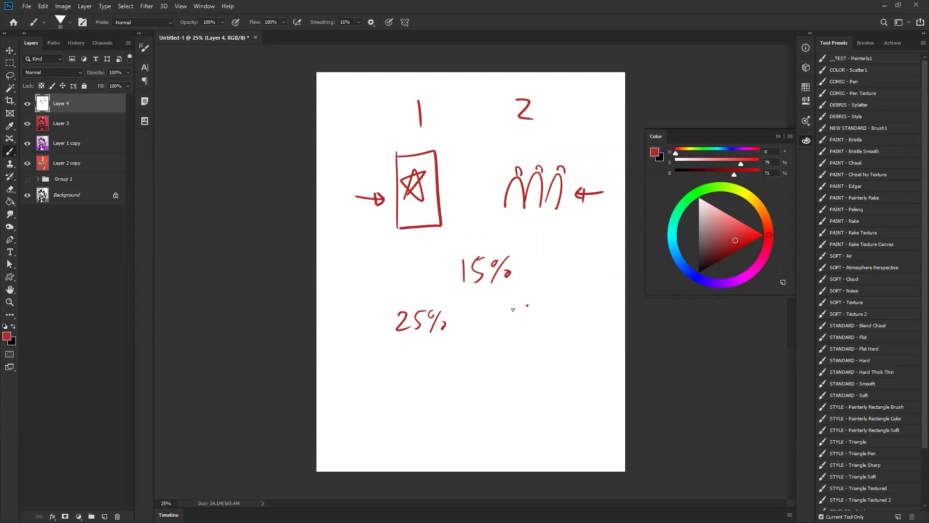
# - Resample the red from the star's frame and handwrite 50% beneath the three figures
pyautogui.press('d')
pyautogui.moveTo(516, 308); pyautogui.dragTo(522, 327)
pyautogui.hotkey('ctrl', 'z')
pyautogui.keyDown('alt'); pyautogui.click(438, 186); pyautogui.keyUp('alt')
pyautogui.moveTo(516, 309); pyautogui.dragTo(505, 329)
pyautogui.moveTo(531, 312); pyautogui.dragTo(535, 319)
pyautogui.moveTo(553, 311)
pyautogui.mouseDown()
pyautogui.moveTo(538, 334)
pyautogui.moveTo(541, 314)
pyautogui.mouseUp()
pyautogui.moveTo(551, 324); pyautogui.dragTo(548, 327)
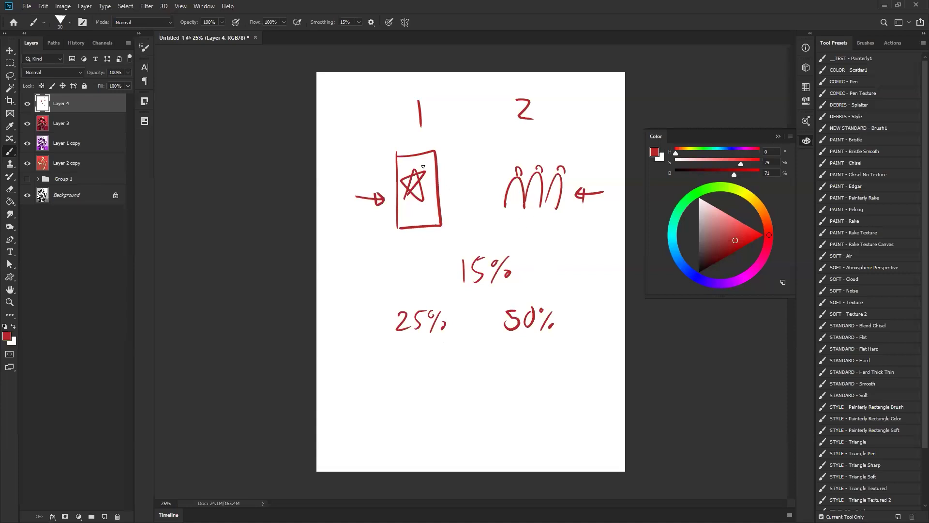
# - Draw a plus sign between the star and the figures, and write 85-90% below with the brush at 40
pyautogui.moveTo(454, 185)
pyautogui.mouseDown()
pyautogui.moveTo(486, 184)
pyautogui.moveTo(471, 203)
pyautogui.mouseUp()
pyautogui.press(']')
pyautogui.moveTo(460, 374)
pyautogui.mouseDown()
pyautogui.moveTo(456, 387)
pyautogui.moveTo(467, 398)
pyautogui.moveTo(482, 375)
pyautogui.moveTo(496, 388)
pyautogui.mouseUp()
pyautogui.moveTo(507, 374); pyautogui.dragTo(508, 400)
pyautogui.moveTo(523, 375)
pyautogui.mouseDown()
pyautogui.moveTo(535, 398)
pyautogui.moveTo(534, 378)
pyautogui.mouseUp()
pyautogui.moveTo(544, 390); pyautogui.dragTo(552, 390)
# - Box the handwritten 85-90% and add an arrow pointing at it from each side
pyautogui.moveTo(438, 366)
pyautogui.mouseDown()
pyautogui.moveTo(436, 411)
pyautogui.moveTo(443, 364)
pyautogui.moveTo(568, 363)
pyautogui.moveTo(568, 411)
pyautogui.mouseUp()
pyautogui.moveTo(429, 413); pyautogui.dragTo(567, 422)
pyautogui.moveTo(374, 386); pyautogui.dragTo(411, 388)
pyautogui.moveTo(396, 382); pyautogui.dragTo(401, 396)
pyautogui.moveTo(606, 388); pyautogui.dragTo(580, 390)
pyautogui.moveTo(591, 385); pyautogui.dragTo(590, 399)
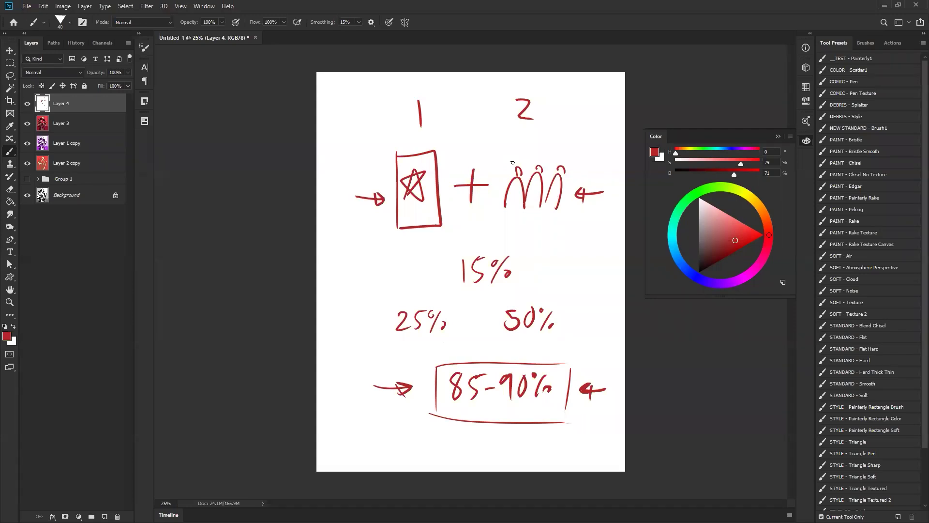
# - Hide Layer 4, then try a stroke on Layer 3's robe with the brush at 175 and undo it
pyautogui.click(28, 103)
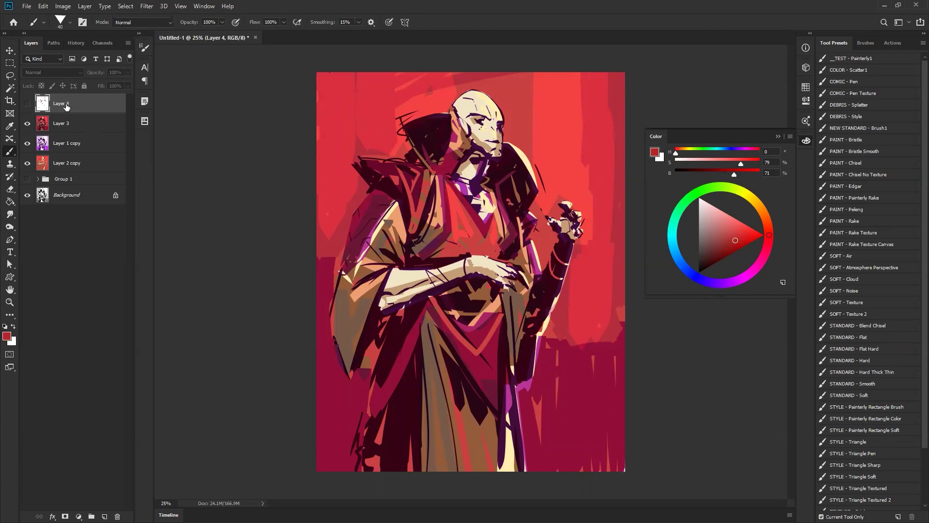
pyautogui.click(86, 124)
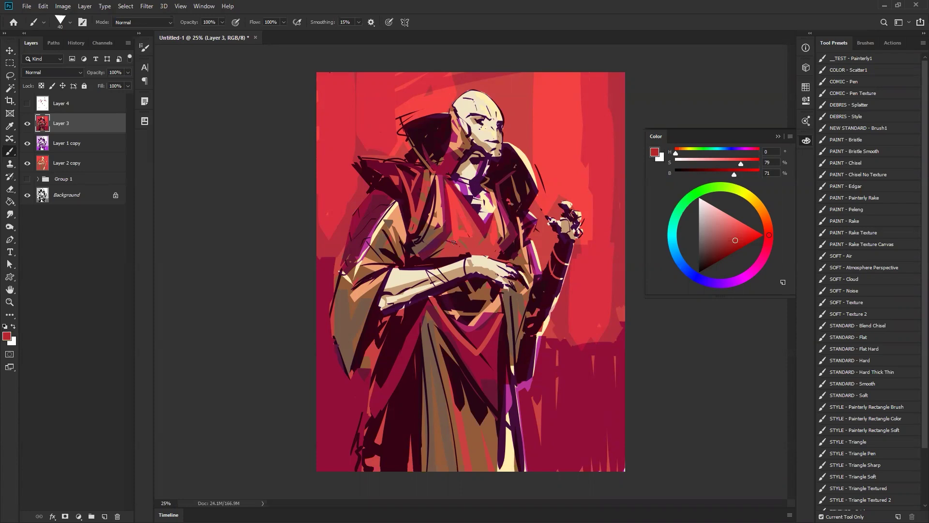
pyautogui.press(']')
pyautogui.press(']')
pyautogui.press(']')
pyautogui.press(']')
pyautogui.press(']')
pyautogui.press(']')
pyautogui.press(']')
pyautogui.press(']')
pyautogui.press(']')
pyautogui.press(']')
pyautogui.moveTo(431, 175); pyautogui.dragTo(422, 252)
pyautogui.hotkey('ctrl', 'z')
# - Delete Layer 4 with the handwritten notes
pyautogui.click(27, 103)
pyautogui.click(27, 104)
pyautogui.click(63, 107)
pyautogui.press('Delete')
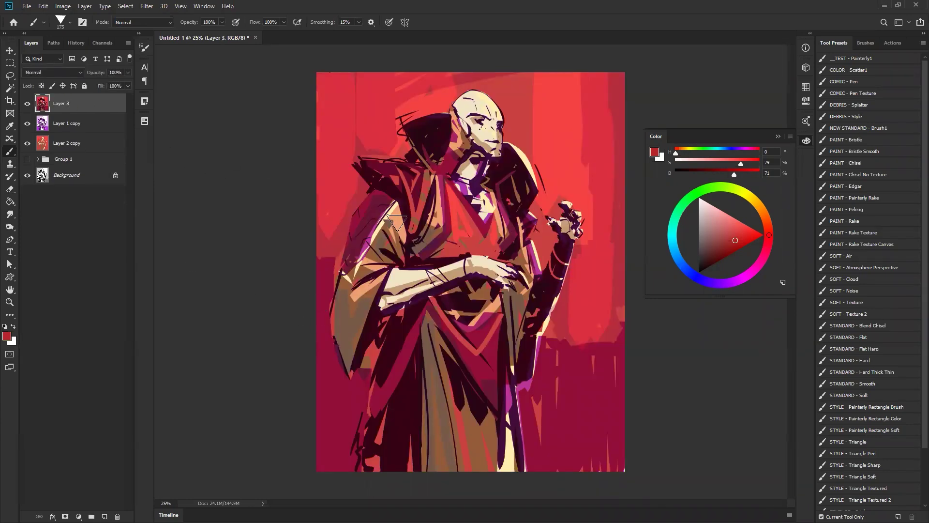
# - Blend the robe's shoulder and chest on Layer 3 using the Mixer Brush, reduced to 175
pyautogui.hotkey('shift', 'b')
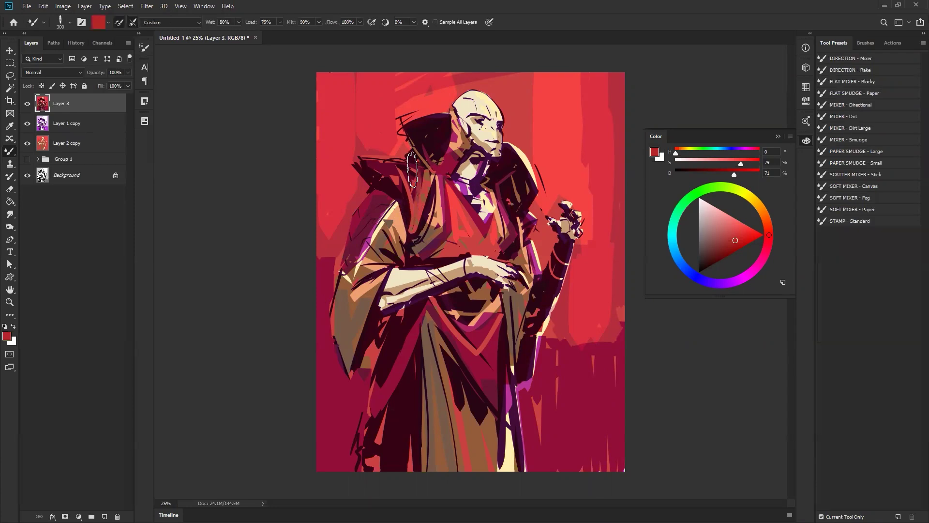
pyautogui.press('[')
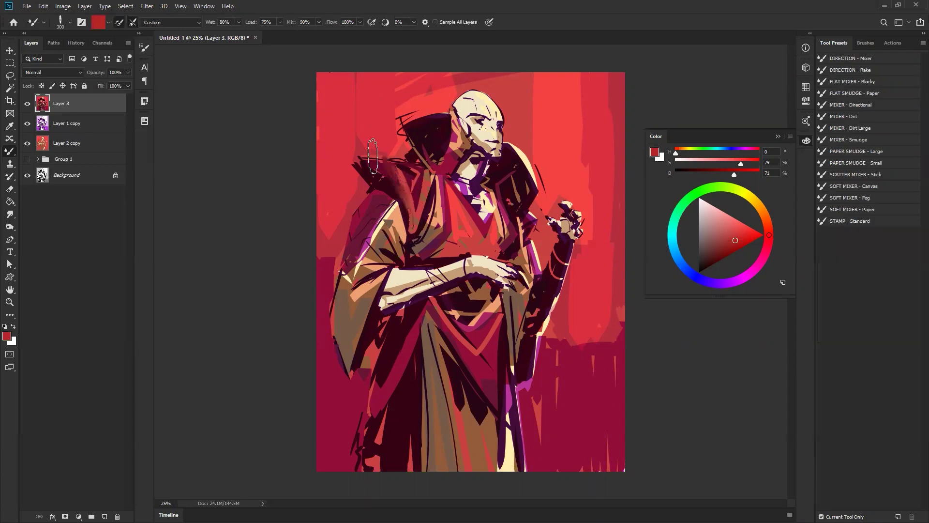
pyautogui.press('[')
pyautogui.press('[')
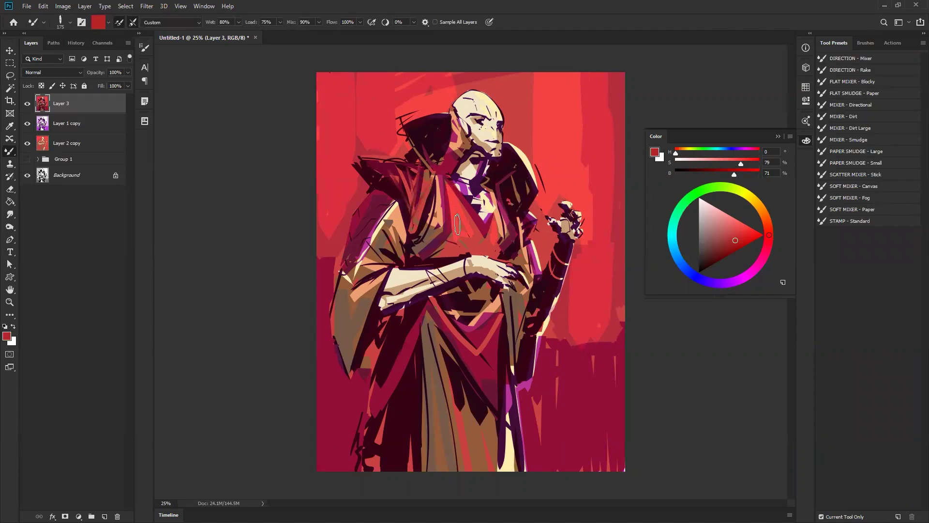
pyautogui.moveTo(450, 217)
pyautogui.mouseDown()
pyautogui.moveTo(472, 233)
pyautogui.moveTo(468, 217)
pyautogui.moveTo(486, 249)
pyautogui.mouseUp()
pyautogui.moveTo(443, 194)
pyautogui.mouseDown()
pyautogui.moveTo(471, 244)
pyautogui.moveTo(434, 187)
pyautogui.moveTo(475, 245)
pyautogui.moveTo(429, 184)
pyautogui.moveTo(477, 244)
pyautogui.moveTo(440, 221)
pyautogui.moveTo(449, 240)
pyautogui.moveTo(478, 243)
pyautogui.moveTo(437, 230)
pyautogui.moveTo(459, 257)
pyautogui.mouseUp()
# - Flip the canvas horizontally and blend the collar, shoulder and chest, enlarging the Mixer Brush to 250
pyautogui.hotkey('ctrl', 'shift', 'h')
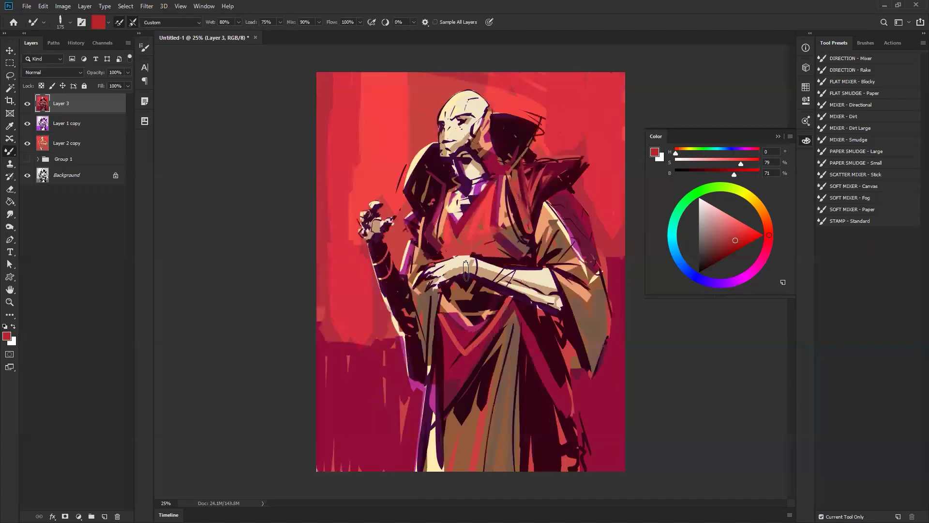
pyautogui.moveTo(429, 158)
pyautogui.mouseDown()
pyautogui.moveTo(416, 198)
pyautogui.moveTo(454, 170)
pyautogui.mouseUp()
pyautogui.moveTo(442, 209)
pyautogui.mouseDown()
pyautogui.moveTo(452, 172)
pyautogui.moveTo(430, 194)
pyautogui.moveTo(427, 179)
pyautogui.moveTo(416, 198)
pyautogui.moveTo(431, 163)
pyautogui.moveTo(446, 175)
pyautogui.moveTo(413, 209)
pyautogui.moveTo(416, 222)
pyautogui.moveTo(444, 187)
pyautogui.moveTo(411, 249)
pyautogui.mouseUp()
pyautogui.moveTo(509, 176)
pyautogui.mouseDown()
pyautogui.moveTo(514, 132)
pyautogui.moveTo(557, 114)
pyautogui.mouseUp()
pyautogui.moveTo(423, 151); pyautogui.dragTo(408, 210)
pyautogui.press(']')
pyautogui.press(']')
pyautogui.moveTo(511, 253)
pyautogui.mouseDown()
pyautogui.moveTo(466, 220)
pyautogui.moveTo(474, 220)
pyautogui.moveTo(517, 257)
pyautogui.moveTo(455, 218)
pyautogui.mouseUp()
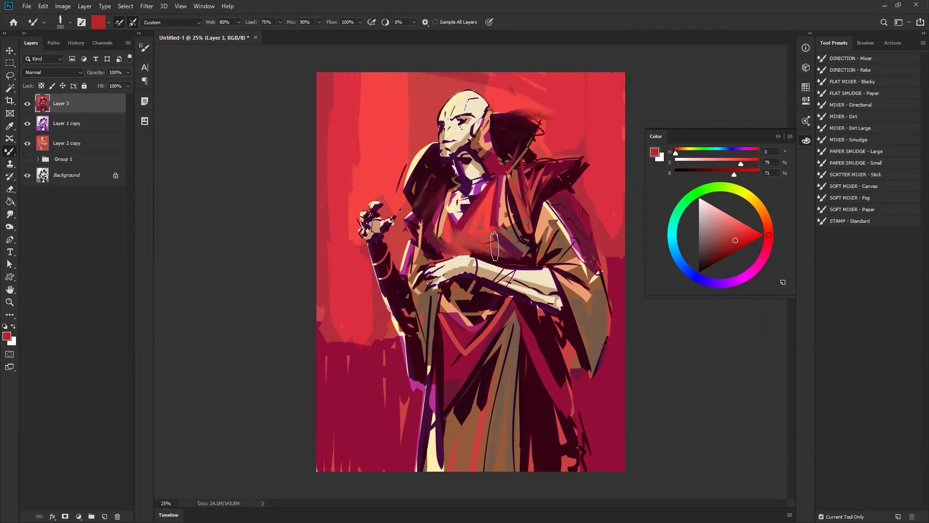
# - Flip the canvas back and blend the lower robe folds with the Mixer Brush at 250
pyautogui.hotkey('ctrl', 'shift', 'h')
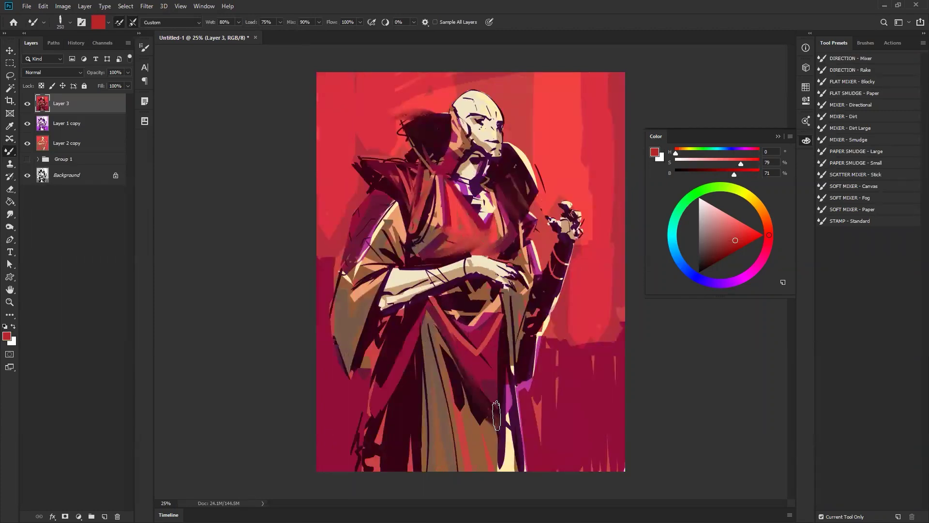
pyautogui.moveTo(418, 329); pyautogui.dragTo(371, 381)
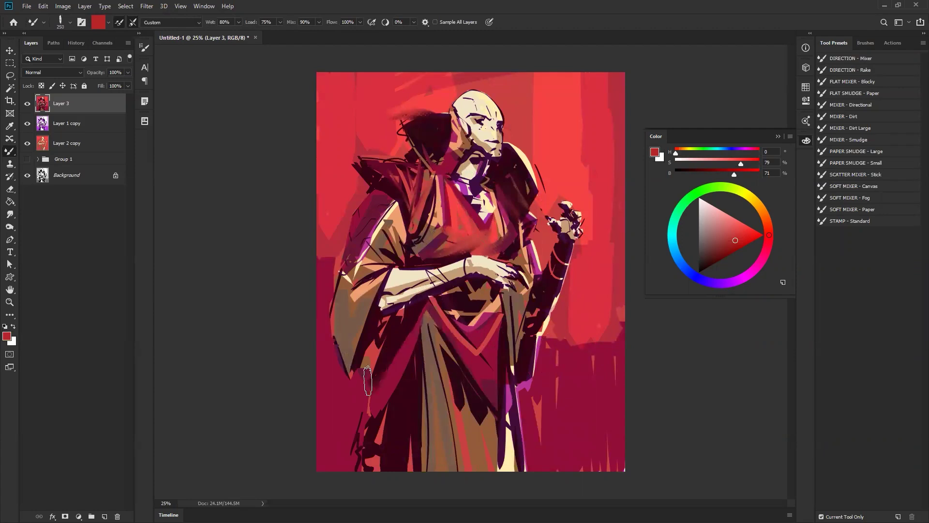
pyautogui.moveTo(419, 328); pyautogui.dragTo(387, 478)
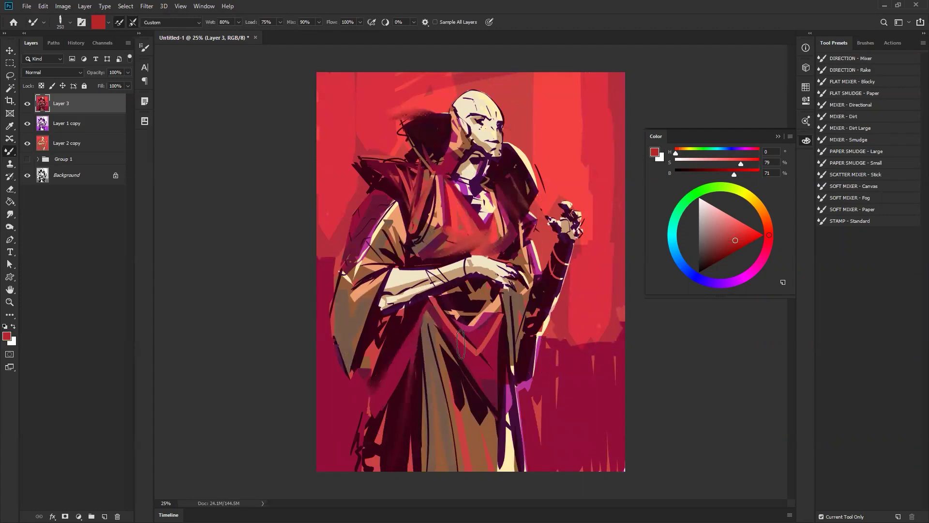
pyautogui.moveTo(438, 330); pyautogui.dragTo(519, 486)
pyautogui.moveTo(492, 391); pyautogui.dragTo(504, 460)
pyautogui.moveTo(496, 341); pyautogui.dragTo(509, 481)
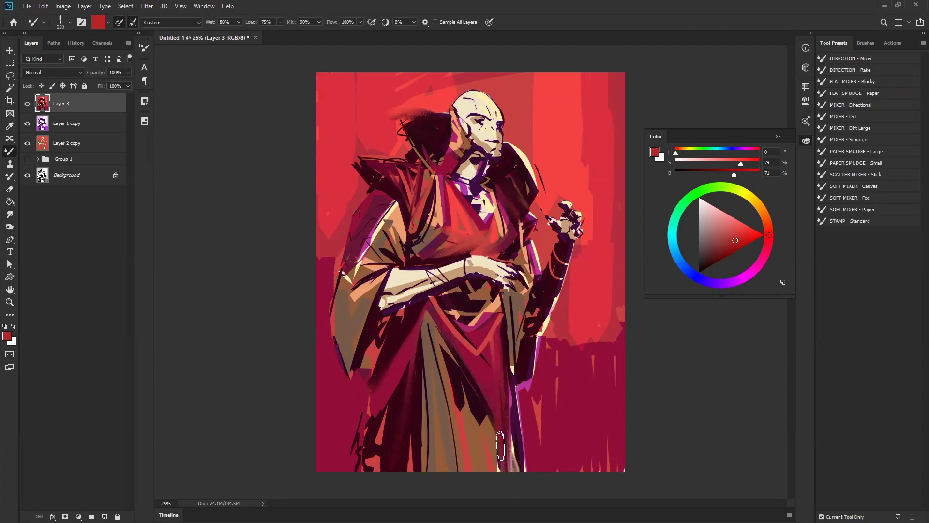
# - Soften the near sleeve's folds and upper edge with the Mixer Brush at 250
pyautogui.moveTo(375, 285); pyautogui.dragTo(354, 356)
pyautogui.moveTo(374, 286); pyautogui.dragTo(345, 311)
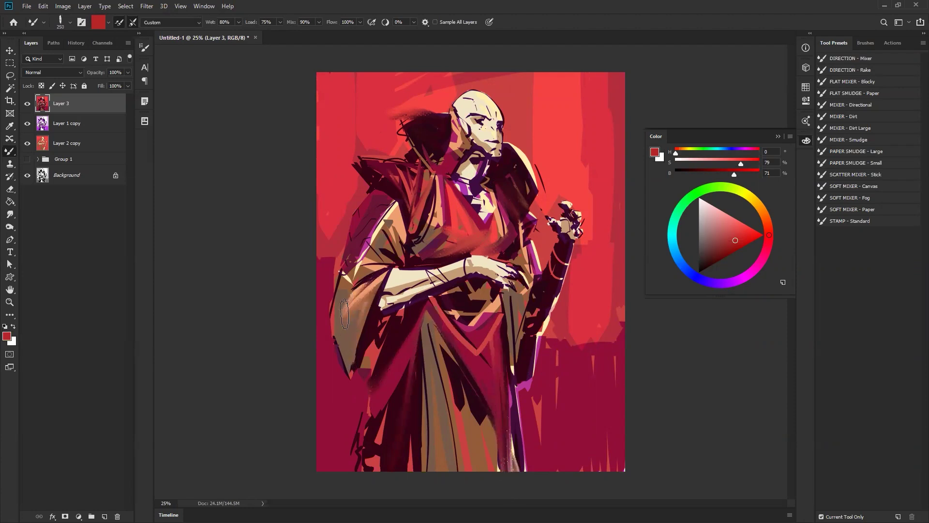
pyautogui.moveTo(384, 279)
pyautogui.mouseDown()
pyautogui.moveTo(349, 297)
pyautogui.moveTo(334, 320)
pyautogui.mouseUp()
pyautogui.moveTo(369, 263)
pyautogui.mouseDown()
pyautogui.moveTo(344, 252)
pyautogui.moveTo(343, 239)
pyautogui.moveTo(387, 219)
pyautogui.moveTo(404, 269)
pyautogui.moveTo(398, 223)
pyautogui.moveTo(407, 277)
pyautogui.moveTo(368, 213)
pyautogui.moveTo(393, 250)
pyautogui.moveTo(364, 196)
pyautogui.moveTo(381, 206)
pyautogui.moveTo(399, 248)
pyautogui.moveTo(370, 189)
pyautogui.mouseUp()
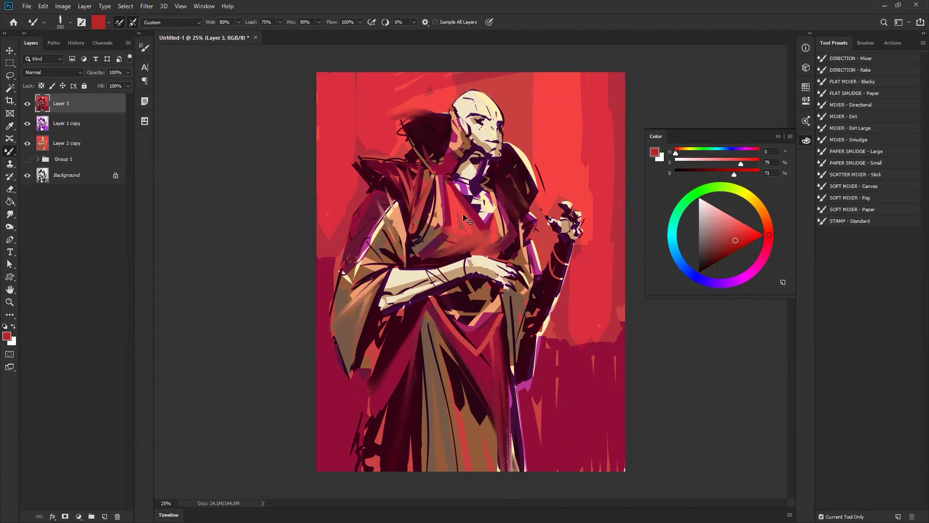
# - Blend the far sleeve down to the lower robe edge with the Mixer Brush at 250, and flip the canvas horizontally
pyautogui.moveTo(516, 229)
pyautogui.mouseDown()
pyautogui.moveTo(512, 246)
pyautogui.moveTo(524, 240)
pyautogui.moveTo(519, 226)
pyautogui.moveTo(510, 269)
pyautogui.moveTo(520, 266)
pyautogui.moveTo(530, 310)
pyautogui.moveTo(541, 291)
pyautogui.moveTo(512, 383)
pyautogui.moveTo(529, 417)
pyautogui.mouseUp()
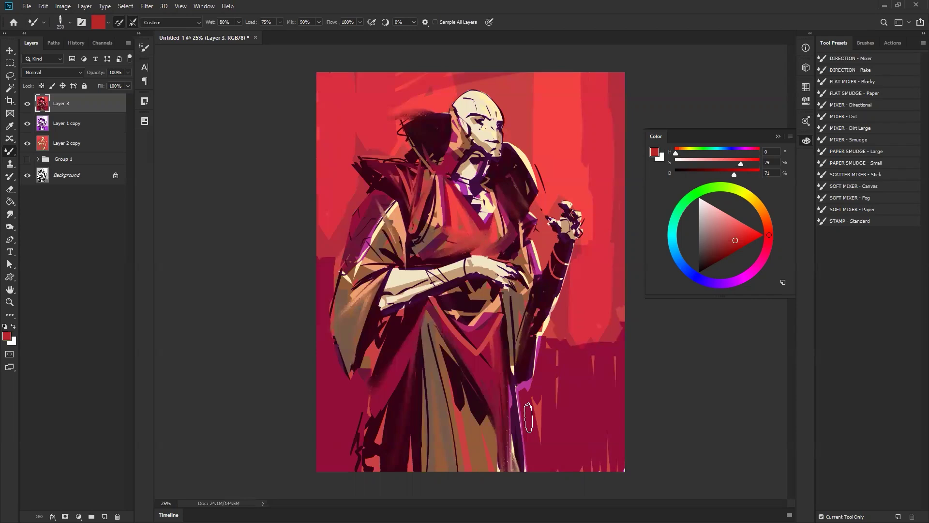
pyautogui.moveTo(424, 237)
pyautogui.mouseDown()
pyautogui.moveTo(426, 249)
pyautogui.moveTo(443, 239)
pyautogui.mouseUp()
pyautogui.hotkey('ctrl', 'z')
pyautogui.hotkey('ctrl', 'shift', 'h')
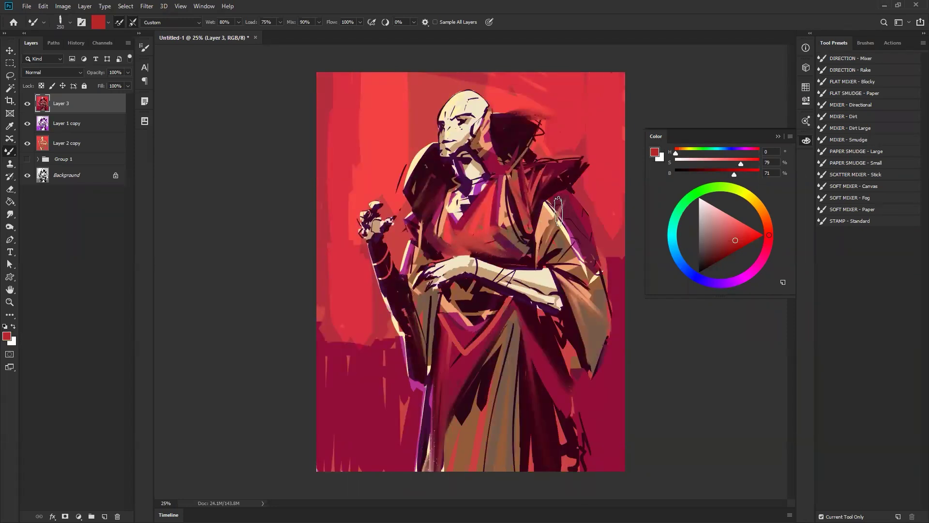
# - Switch from the Mixer Brush to a flat painting brush preset, sample the collar's dark maroon, and reduce the brush to 150
pyautogui.rightClick(523, 227)
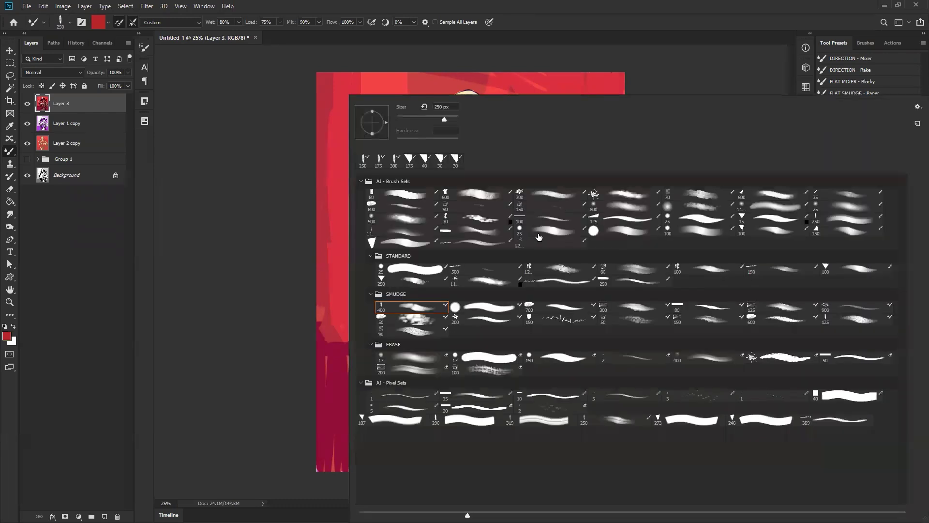
pyautogui.click(480, 244)
pyautogui.click(482, 231)
pyautogui.click(415, 235)
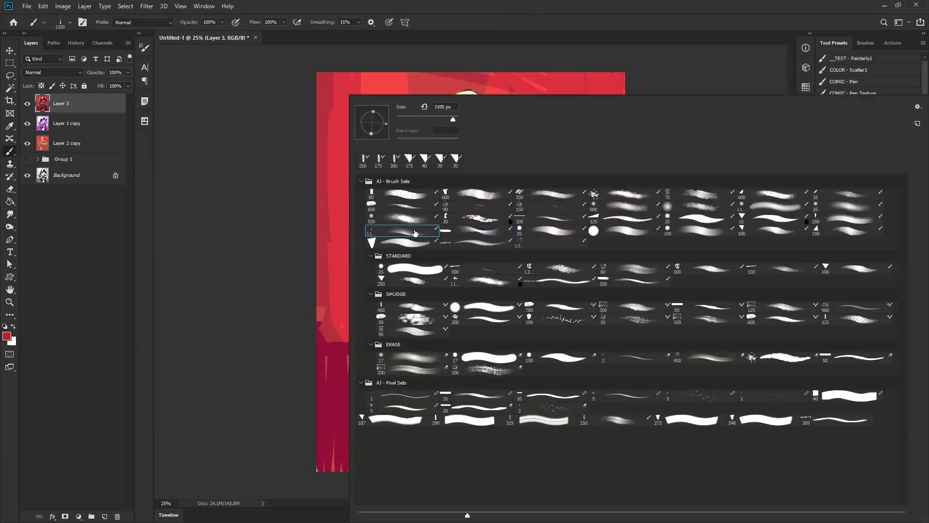
pyautogui.click(474, 235)
pyautogui.click(246, 300)
pyautogui.keyDown('alt'); pyautogui.click(514, 127); pyautogui.keyUp('alt')
pyautogui.press('[')
pyautogui.press('[')
pyautogui.press('[')
pyautogui.press('[')
pyautogui.press('[')
pyautogui.press('[')
pyautogui.press('[')
pyautogui.press('[')
pyautogui.press('[')
pyautogui.press('[')
pyautogui.press('[')
pyautogui.press('[')
# - Flip the canvas back and darken the far collar and shoulder with dark maroon (H 335, S 87, B 15) and black strokes
pyautogui.moveTo(468, 159)
pyautogui.mouseDown()
pyautogui.moveTo(449, 155)
pyautogui.moveTo(498, 206)
pyautogui.moveTo(493, 187)
pyautogui.mouseUp()
pyautogui.hotkey('ctrl', 'z')
pyautogui.press('F2')
pyautogui.moveTo(519, 156); pyautogui.dragTo(531, 187)
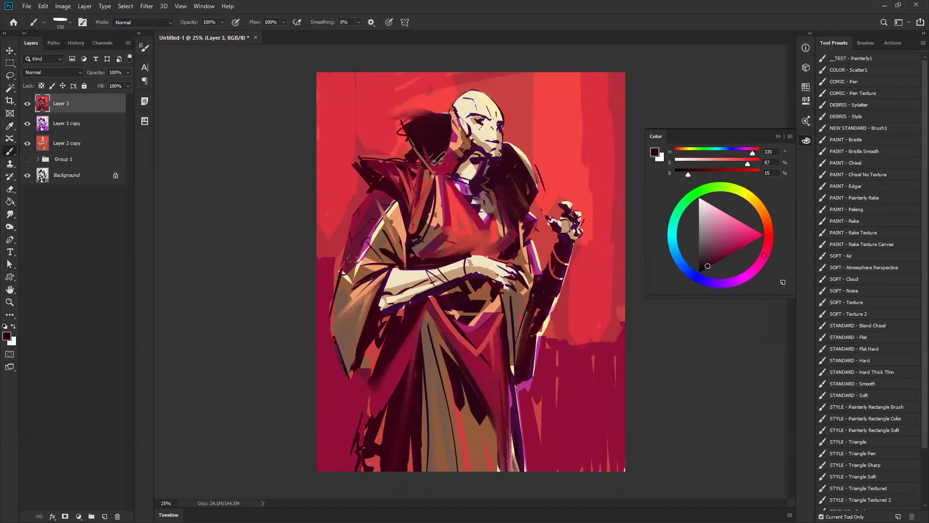
pyautogui.press('d')
pyautogui.moveTo(491, 167); pyautogui.dragTo(530, 227)
# - Paint black shadows into the near chest folds down to the forearm with the brush reduced to 100
pyautogui.press('[')
pyautogui.press('[')
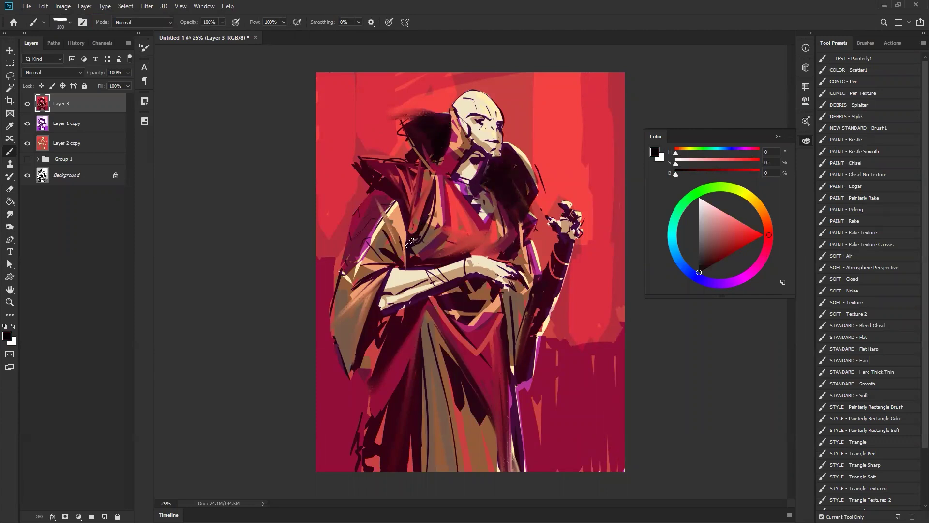
pyautogui.moveTo(432, 198); pyautogui.dragTo(409, 274)
pyautogui.press('[')
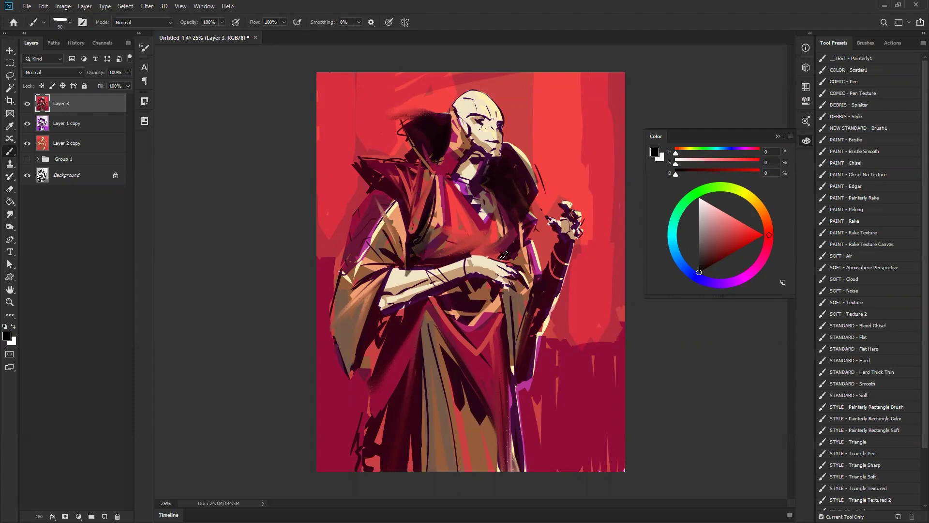
# - Paint light orange highlights (H 22, S 53, B 93) on the near shoulder folds and far chest edge, checking both canvas orientations
pyautogui.keyDown('alt'); pyautogui.click(405, 272); pyautogui.keyUp('alt')
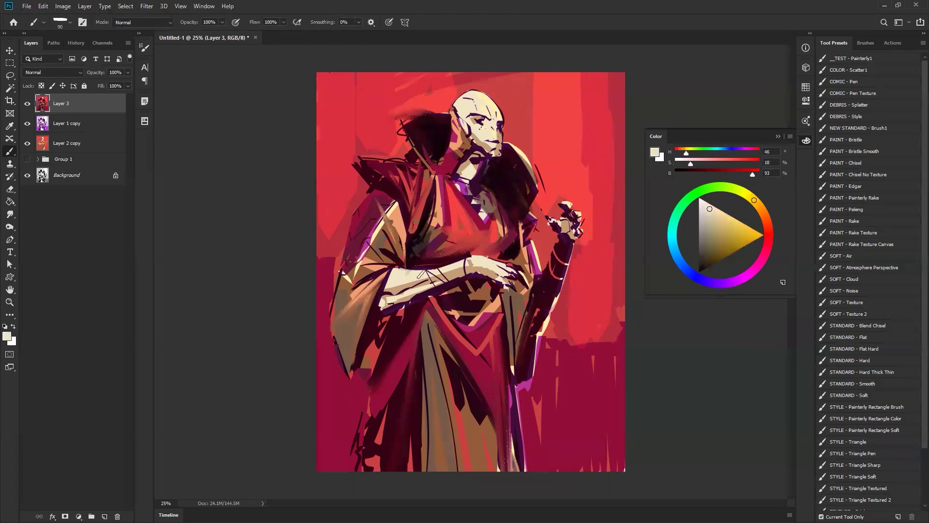
pyautogui.hotkey('ctrl', 'shift', 'h')
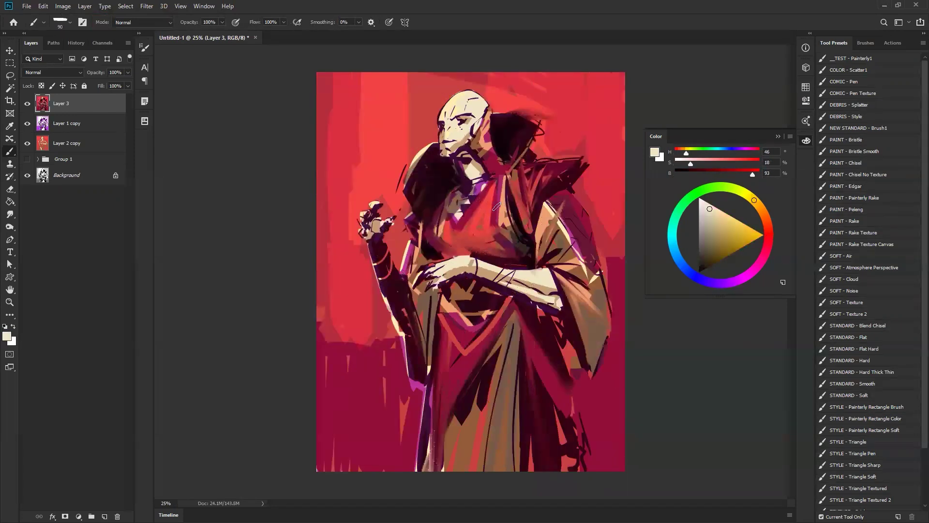
pyautogui.keyDown('alt'); pyautogui.click(504, 202); pyautogui.keyUp('alt')
pyautogui.press('[')
pyautogui.press('[')
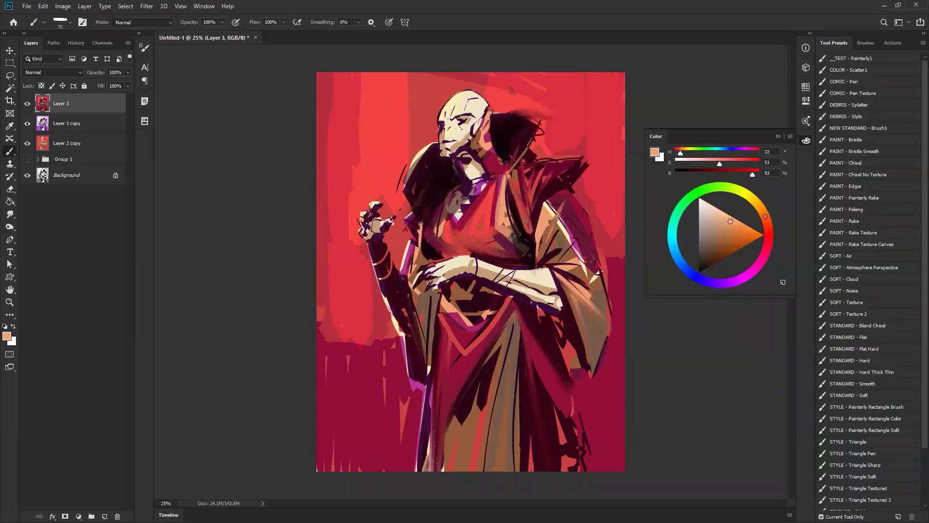
pyautogui.moveTo(513, 173); pyautogui.dragTo(532, 241)
pyautogui.moveTo(527, 194); pyautogui.dragTo(535, 169)
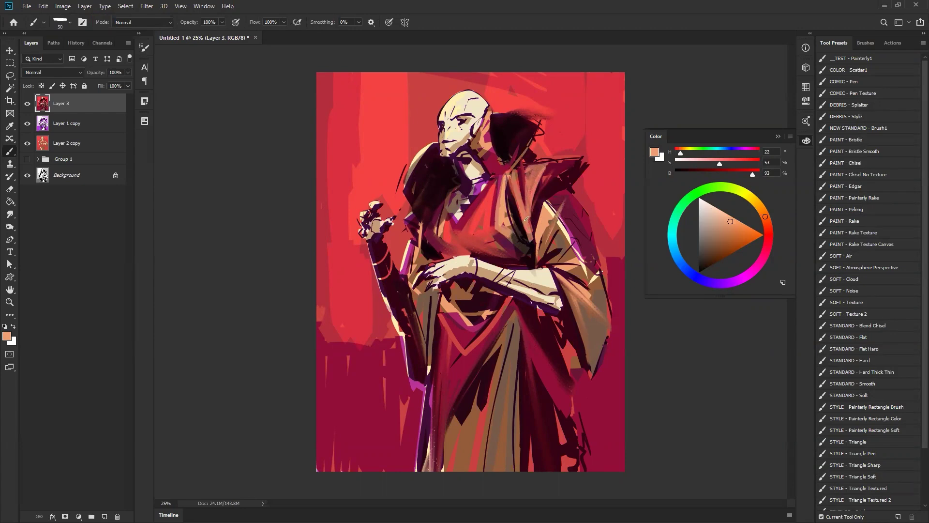
pyautogui.hotkey('ctrl', 'shift', 'h')
pyautogui.moveTo(531, 213); pyautogui.dragTo(516, 253)
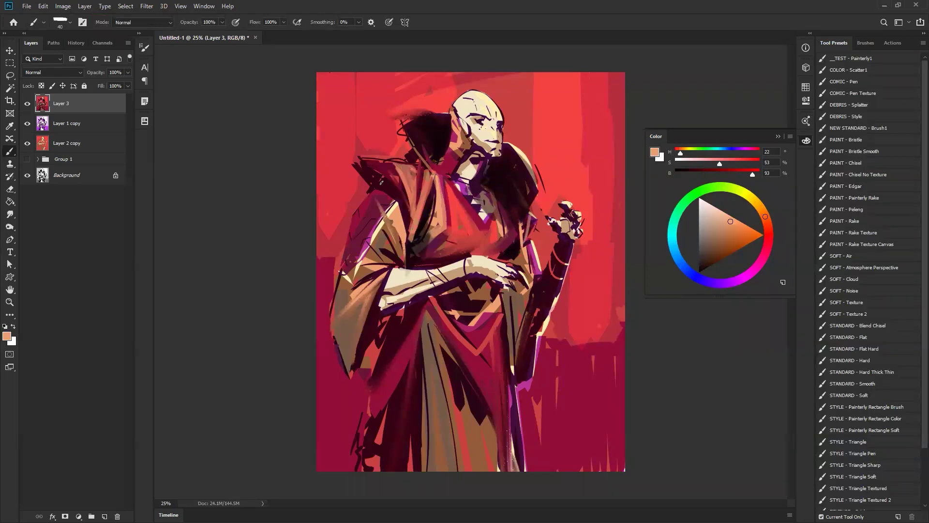
# - Sample magenta (H 332, S 79, B 67) from the robe and paint accents inside the far collar with the brush at 40
pyautogui.press('d')
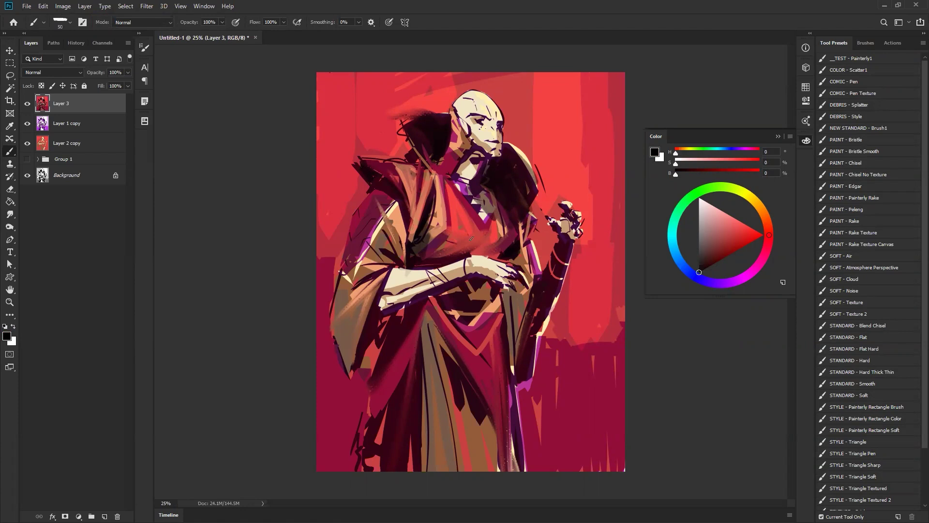
pyautogui.keyDown('alt'); pyautogui.click(448, 201); pyautogui.keyUp('alt')
pyautogui.keyDown('alt'); pyautogui.click(440, 182); pyautogui.keyUp('alt')
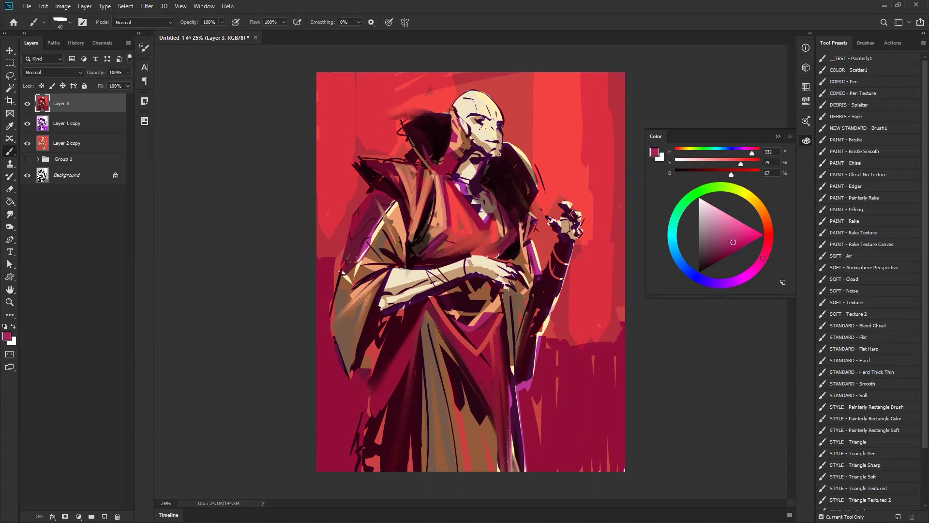
pyautogui.moveTo(499, 197); pyautogui.dragTo(514, 226)
pyautogui.hotkey('ctrl', 'z')
pyautogui.moveTo(496, 181); pyautogui.dragTo(515, 202)
pyautogui.press('d')
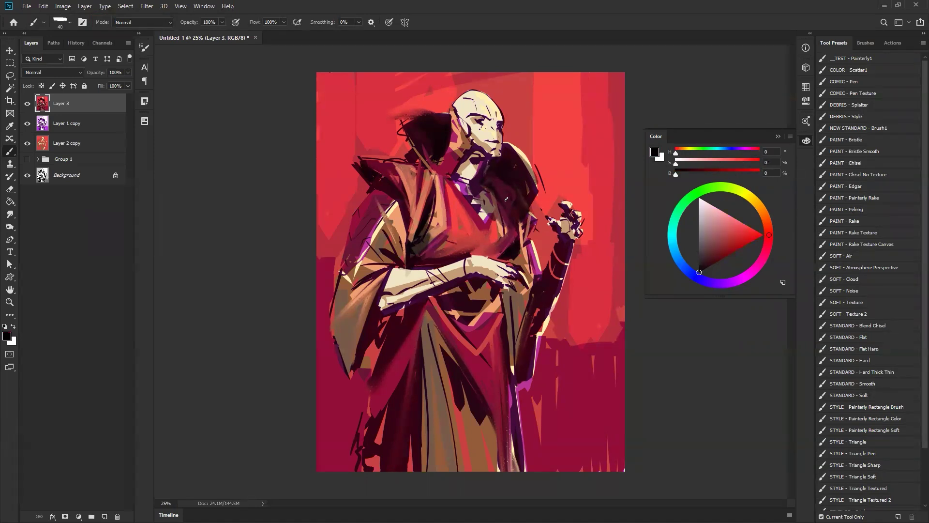
pyautogui.hotkey('ctrl', 'f')
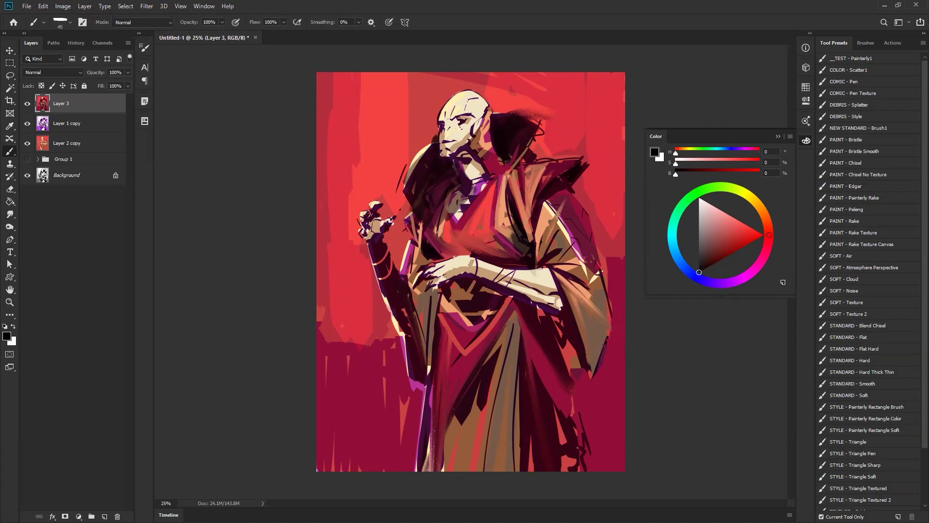
pyautogui.press('h')
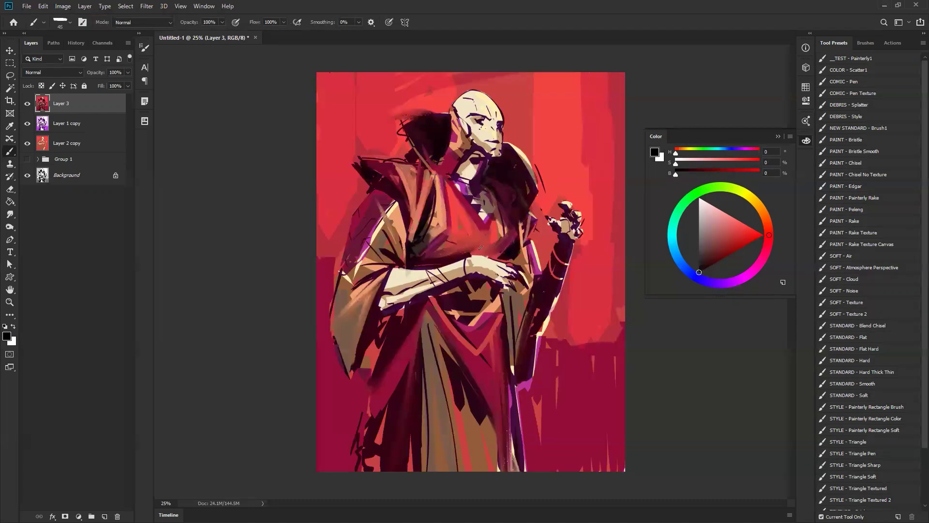
pyautogui.press('h')
pyautogui.keyDown('alt'); pyautogui.click(428, 142); pyautogui.keyUp('alt')
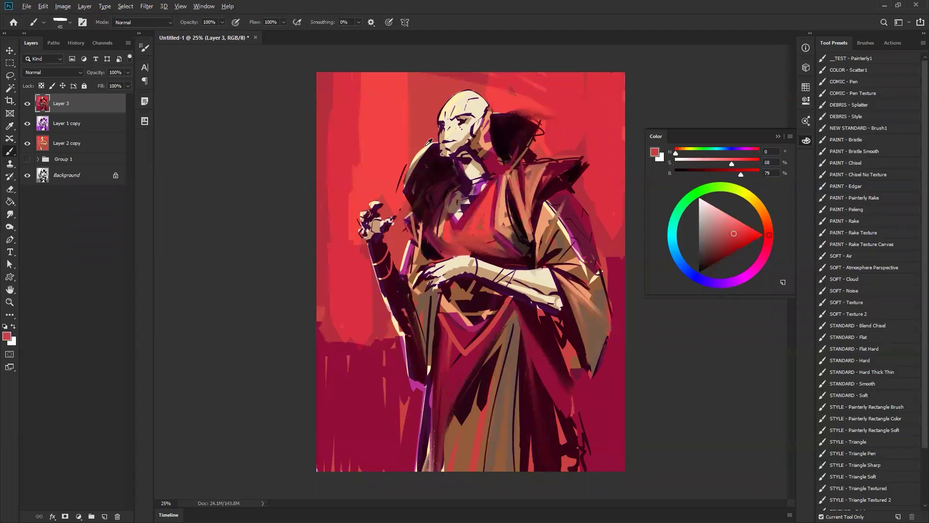
pyautogui.moveTo(490, 118); pyautogui.dragTo(539, 117)
pyautogui.hotkey('ctrl', 'z')
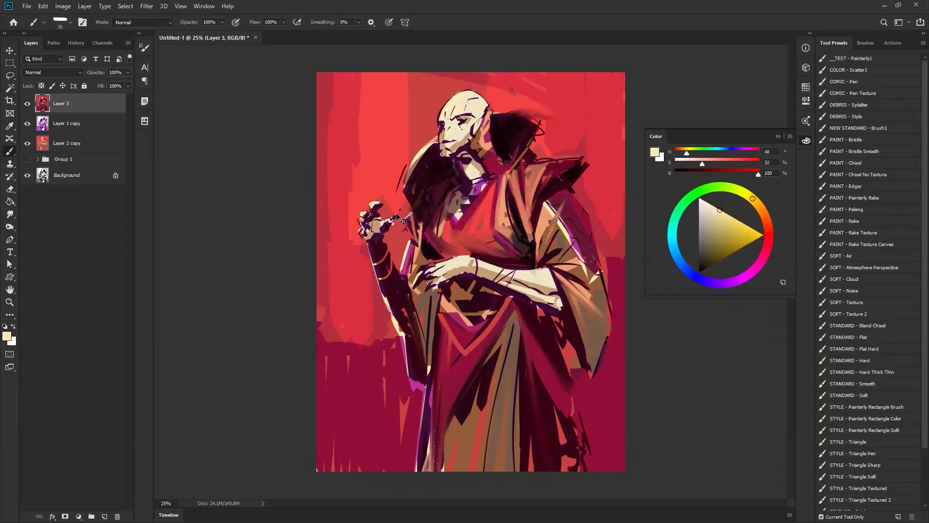
# - Paint pale yellow trim (H 48, S 32, B 100) on the far lapel and cream edging (H 46, S 18, B 93) along the V neckline
pyautogui.press('h')
pyautogui.moveTo(536, 187)
pyautogui.mouseDown()
pyautogui.moveTo(517, 197)
pyautogui.moveTo(517, 219)
pyautogui.mouseUp()
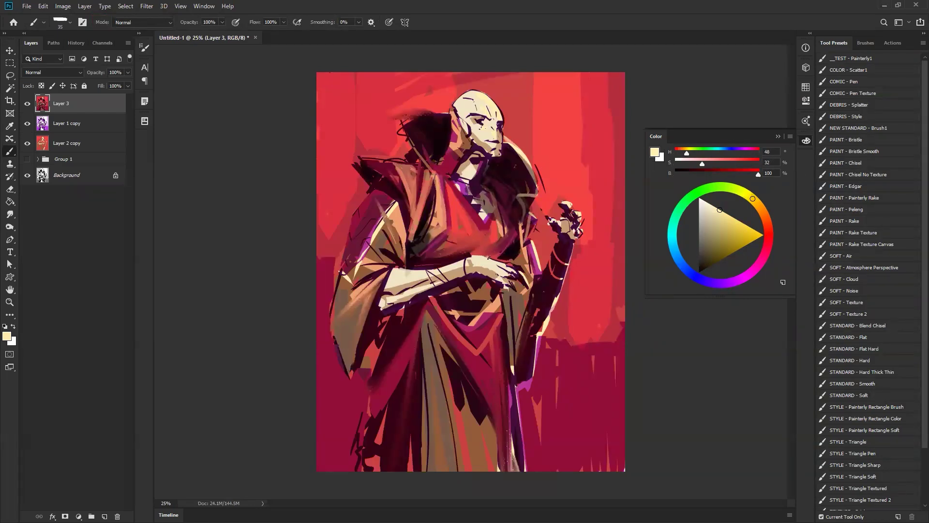
pyautogui.keyDown('alt'); pyautogui.click(473, 172); pyautogui.keyUp('alt')
pyautogui.press('[')
pyautogui.press('[')
pyautogui.moveTo(450, 178)
pyautogui.mouseDown()
pyautogui.moveTo(469, 199)
pyautogui.moveTo(492, 205)
pyautogui.mouseUp()
pyautogui.hotkey('ctrl', 'z')
pyautogui.moveTo(446, 177); pyautogui.dragTo(483, 224)
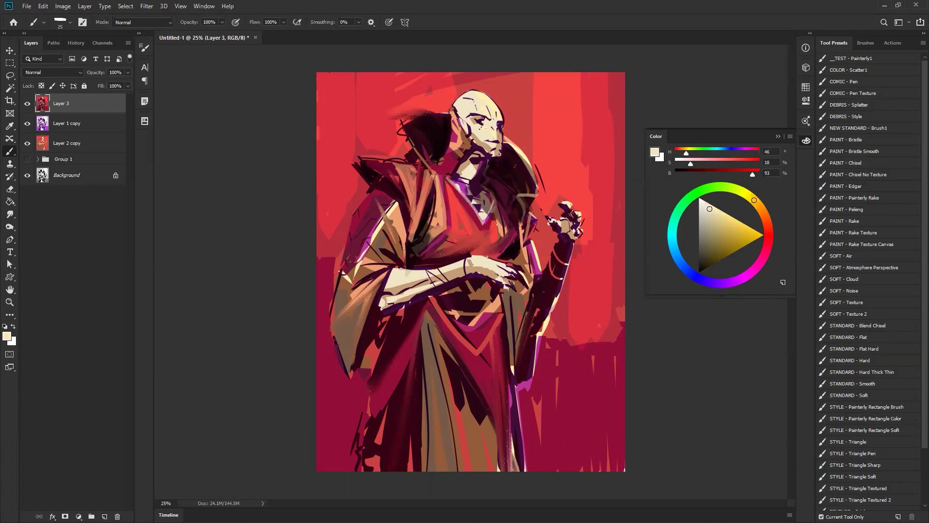
# - Flip the canvas horizontally and paint a black shadow beneath the chest, just above the bent forearm
pyautogui.hotkey('ctrl', 'h')
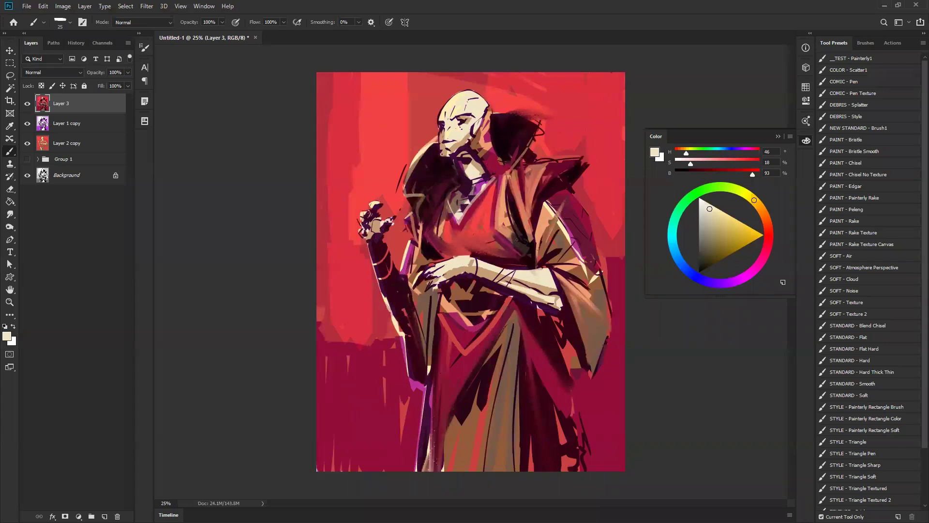
pyautogui.press('d')
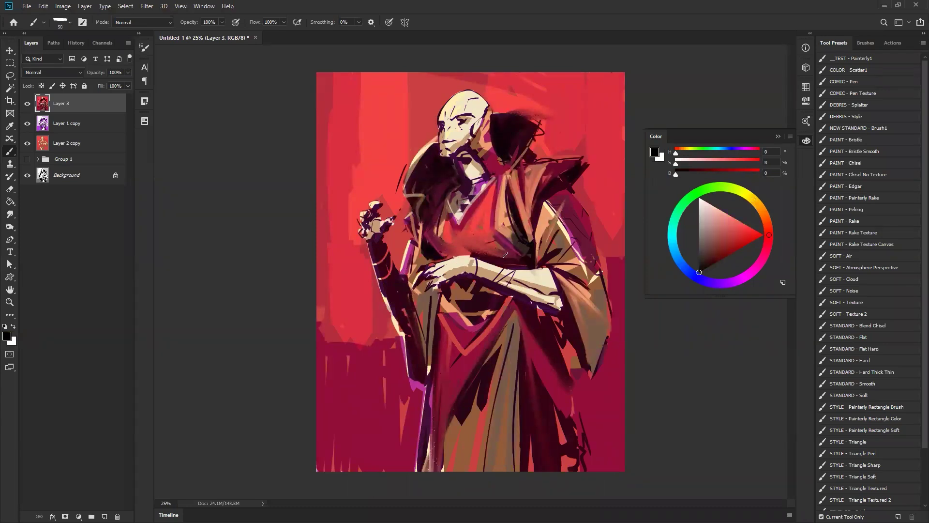
pyautogui.press(']')
pyautogui.moveTo(499, 258); pyautogui.dragTo(531, 249)
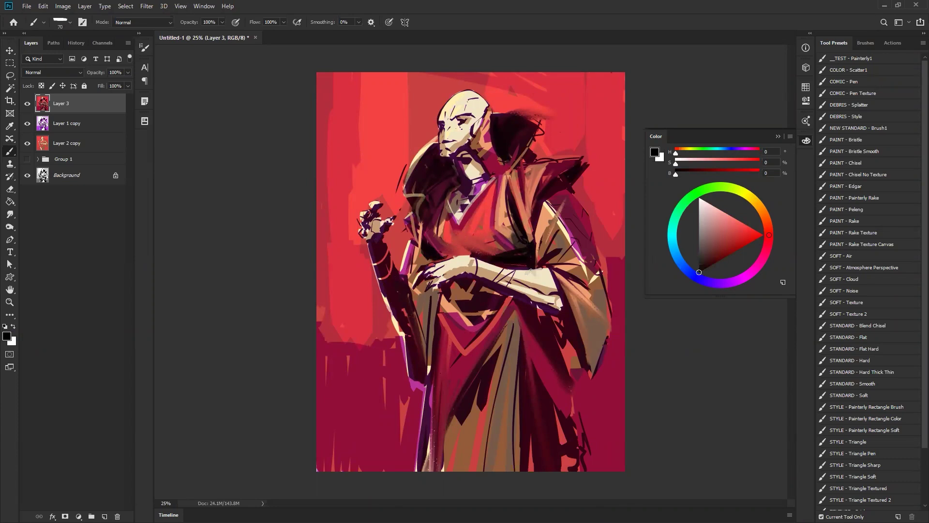
# - Darken the belt area and the lower chest folds with black strokes at brush size 80
pyautogui.moveTo(448, 289)
pyautogui.mouseDown()
pyautogui.moveTo(464, 330)
pyautogui.moveTo(453, 282)
pyautogui.moveTo(478, 315)
pyautogui.moveTo(483, 291)
pyautogui.moveTo(487, 304)
pyautogui.moveTo(476, 292)
pyautogui.moveTo(496, 295)
pyautogui.moveTo(472, 311)
pyautogui.mouseUp()
pyautogui.hotkey('ctrl', 'z')
pyautogui.press(']')
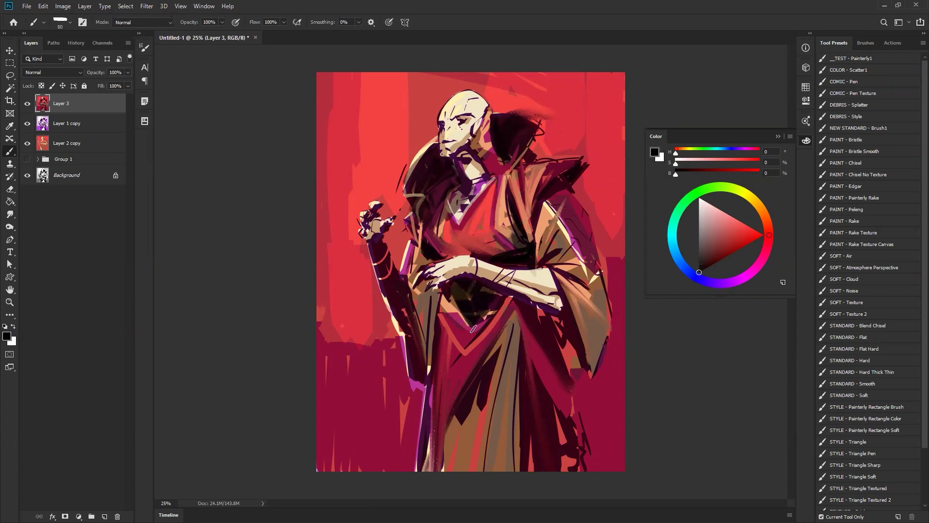
pyautogui.moveTo(464, 238)
pyautogui.mouseDown()
pyautogui.moveTo(442, 245)
pyautogui.moveTo(505, 253)
pyautogui.moveTo(445, 251)
pyautogui.moveTo(470, 263)
pyautogui.moveTo(502, 249)
pyautogui.moveTo(489, 235)
pyautogui.mouseUp()
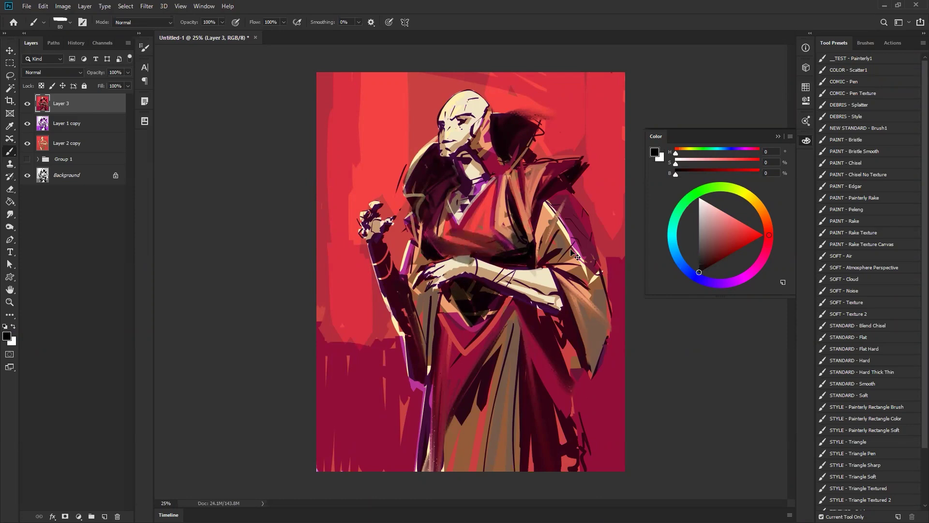
# - Sample reds from the chest folds, flip the canvas, and dab tan (H 30, S 40, B 77) onto the neck at size 45
pyautogui.hotkey('ctrl', 'shift', 'h')
pyautogui.keyDown('alt'); pyautogui.click(485, 227); pyautogui.keyUp('alt')
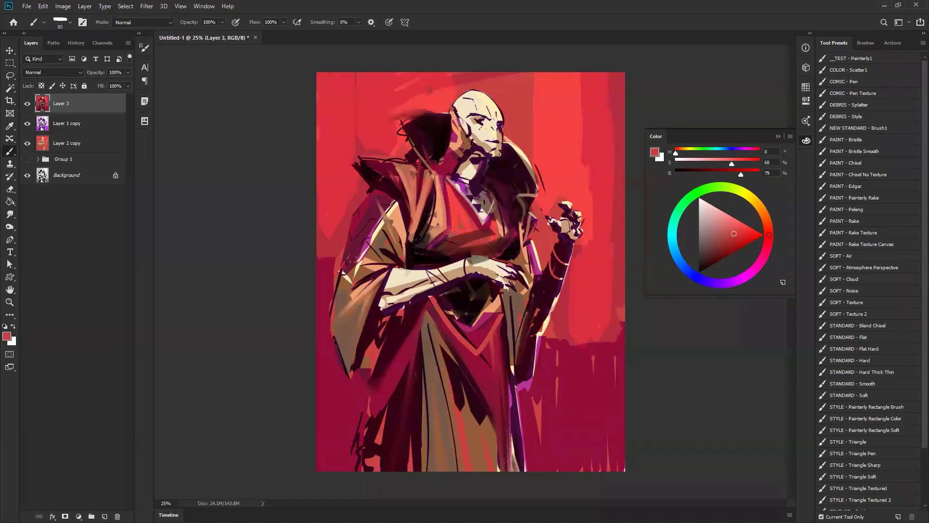
pyautogui.keyDown('alt'); pyautogui.click(497, 223); pyautogui.keyUp('alt')
pyautogui.press('h')
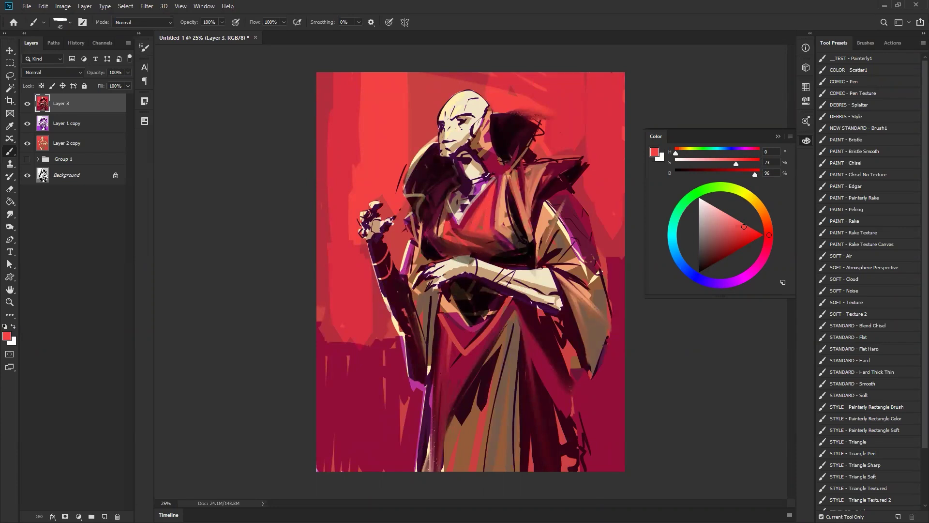
pyautogui.keyDown('alt'); pyautogui.click(481, 159); pyautogui.keyUp('alt')
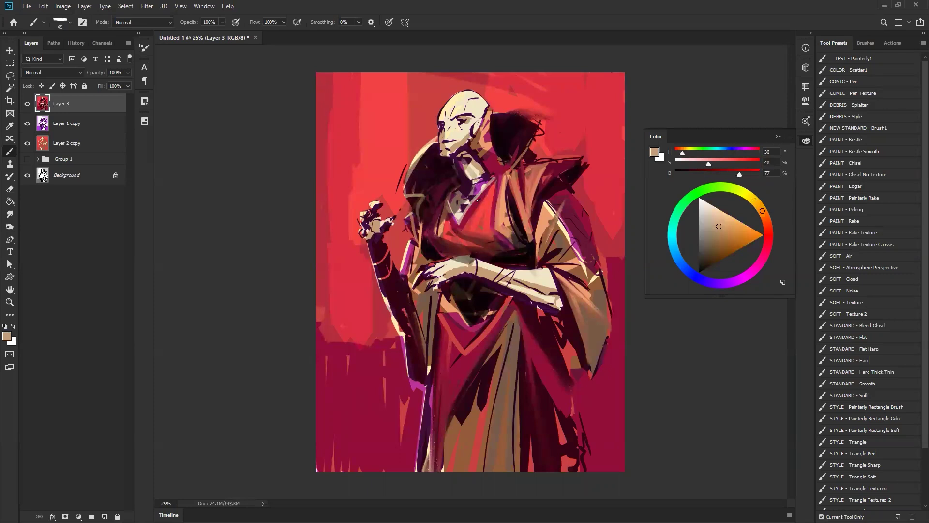
pyautogui.moveTo(469, 166); pyautogui.dragTo(473, 173)
# - Flip the canvas back and paint a dark brown shadow (H 23, S 58, B 14) at the waist beneath the resting hand, brush at 60
pyautogui.keyDown('alt'); pyautogui.click(454, 291); pyautogui.keyUp('alt')
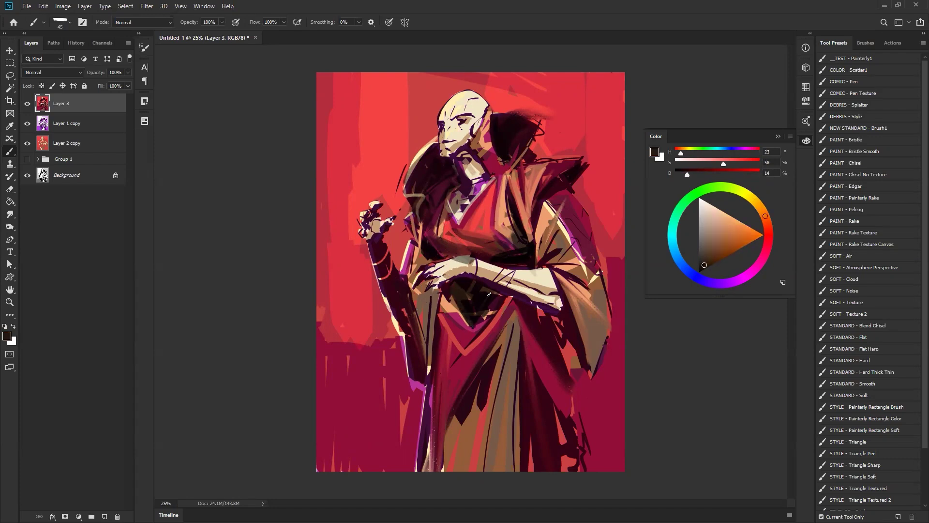
pyautogui.press(']')
pyautogui.hotkey('ctrl', 'shift', 'h')
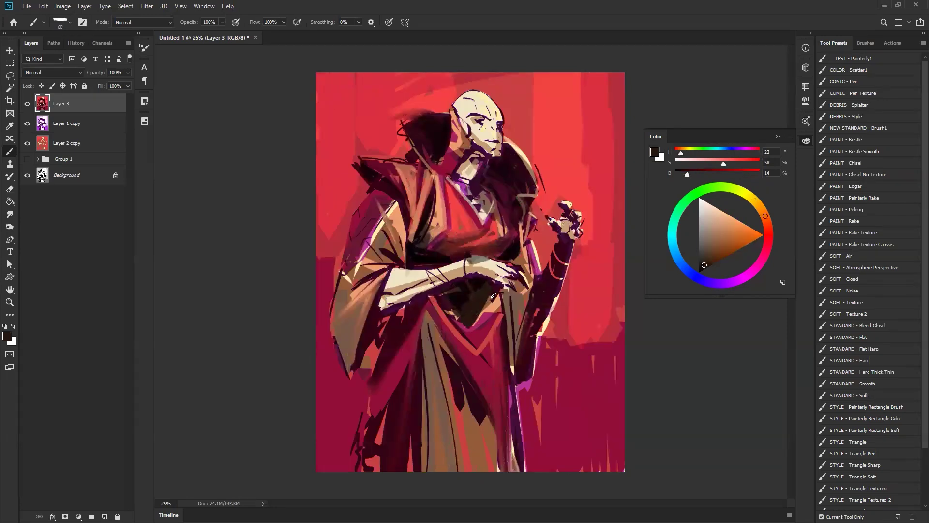
pyautogui.moveTo(493, 301)
pyautogui.mouseDown()
pyautogui.moveTo(486, 332)
pyautogui.moveTo(498, 333)
pyautogui.mouseUp()
pyautogui.keyDown('alt'); pyautogui.click(491, 308); pyautogui.keyUp('alt')
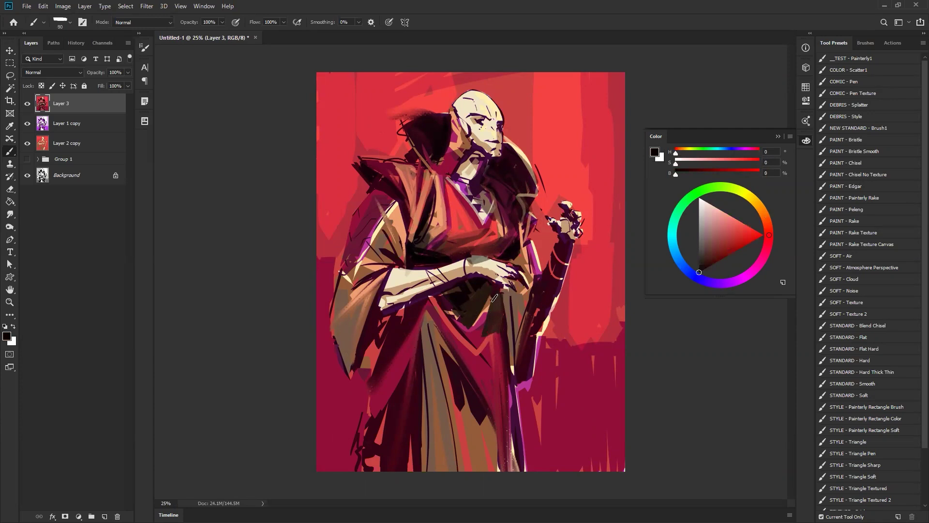
# - Paint light orange edging (H 22, S 53, B 93) along the V-shaped sash at the waist with the brush reduced to 50
pyautogui.keyDown('alt'); pyautogui.click(488, 305); pyautogui.keyUp('alt')
pyautogui.press('[')
pyautogui.moveTo(488, 302)
pyautogui.mouseDown()
pyautogui.moveTo(477, 338)
pyautogui.moveTo(467, 331)
pyautogui.mouseUp()
pyautogui.keyDown('alt'); pyautogui.click(488, 306); pyautogui.keyUp('alt')
pyautogui.moveTo(436, 296); pyautogui.dragTo(476, 343)
pyautogui.hotkey('ctrl', 'z')
pyautogui.moveTo(440, 295); pyautogui.dragTo(474, 344)
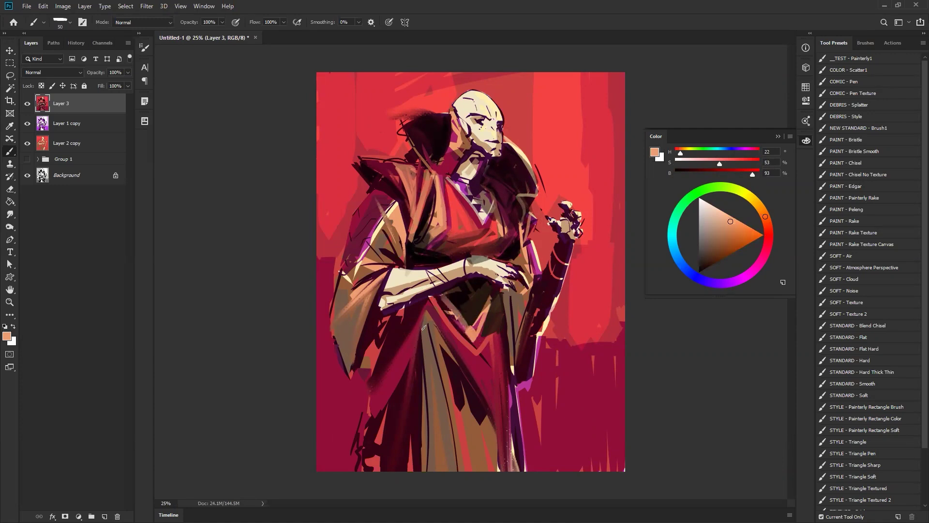
# - Sample pale yellow (H 48, S 32, B 100) and paint a highlight down the near chest fold with the brush at 60
pyautogui.moveTo(426, 304); pyautogui.dragTo(367, 420)
pyautogui.hotkey('ctrl', 'z')
pyautogui.keyDown('alt'); pyautogui.click(429, 197); pyautogui.keyUp('alt')
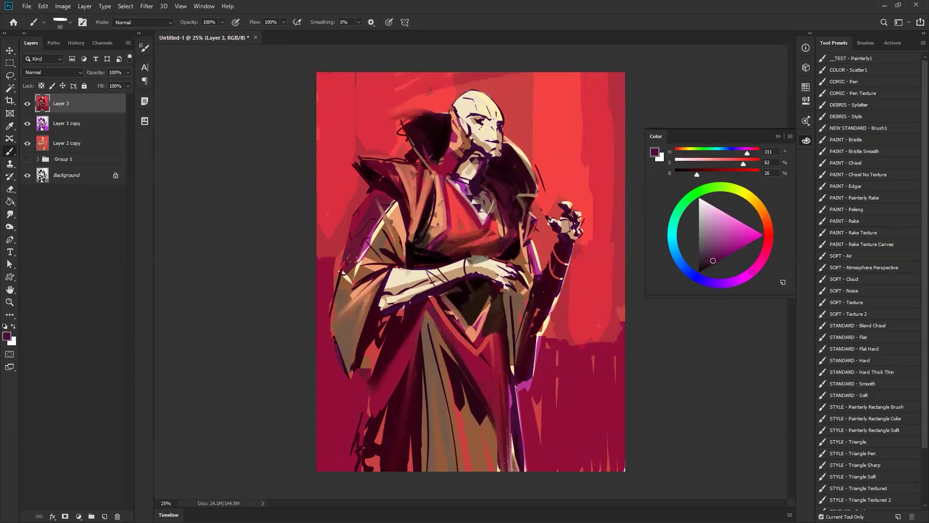
pyautogui.keyDown('alt'); pyautogui.click(398, 201); pyautogui.keyUp('alt')
pyautogui.moveTo(436, 175)
pyautogui.mouseDown()
pyautogui.moveTo(435, 226)
pyautogui.moveTo(435, 179)
pyautogui.moveTo(446, 229)
pyautogui.mouseUp()
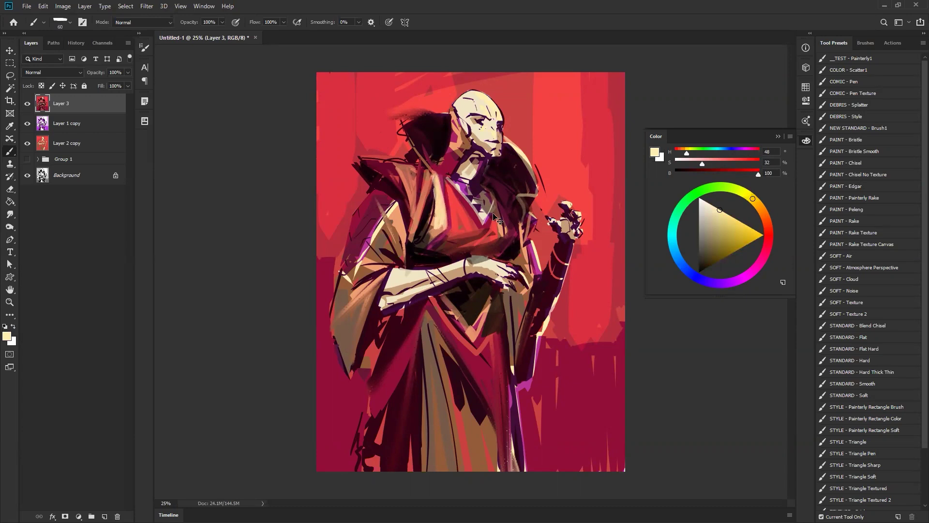
# - Try repainting the pale yellow highlight down the near chest fold with the brush reduced to 40
pyautogui.hotkey('ctrl', 'z')
pyautogui.press('[')
pyautogui.press('[')
pyautogui.moveTo(436, 176); pyautogui.dragTo(441, 228)
pyautogui.moveTo(438, 194); pyautogui.dragTo(432, 223)
pyautogui.moveTo(432, 222); pyautogui.dragTo(443, 228)
pyautogui.moveTo(438, 197); pyautogui.dragTo(436, 179)
pyautogui.moveTo(436, 174); pyautogui.dragTo(440, 221)
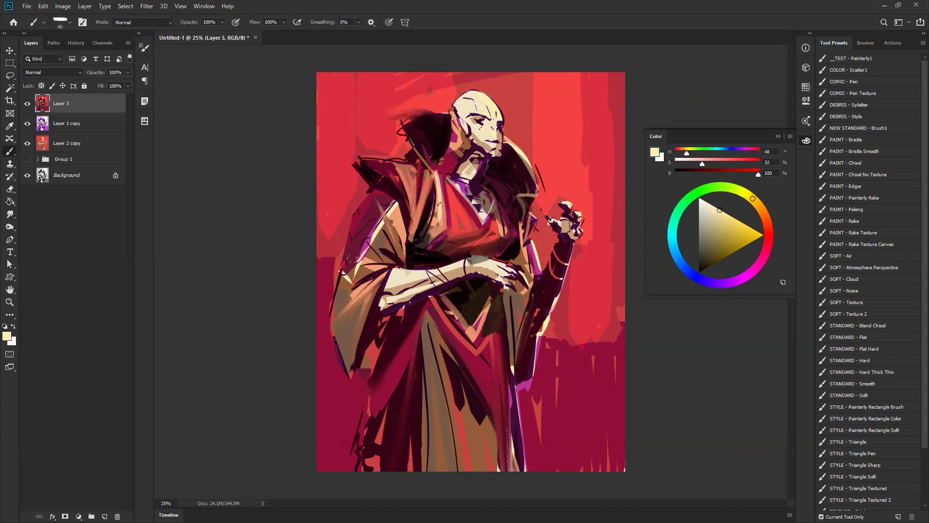
pyautogui.hotkey('ctrl', 'z')
pyautogui.moveTo(437, 175); pyautogui.dragTo(437, 221)
pyautogui.moveTo(438, 182); pyautogui.dragTo(441, 220)
pyautogui.hotkey('ctrl', 'z')
pyautogui.hotkey('ctrl', 'z')
pyautogui.hotkey('ctrl', 'z')
pyautogui.hotkey('ctrl', 'z')
# - Try a broader pale yellow stroke across the near chest fold with the brush at 45
pyautogui.press(']')
pyautogui.moveTo(433, 178); pyautogui.dragTo(446, 202)
pyautogui.hotkey('ctrl', 'z')
pyautogui.hotkey('ctrl', 'z')
# - Flip the canvas, sample skin tones from the forehead, and stroke over the back of the skull with the brush at 60
pyautogui.hotkey('ctrl', 'shift', 'h')
pyautogui.press('z')
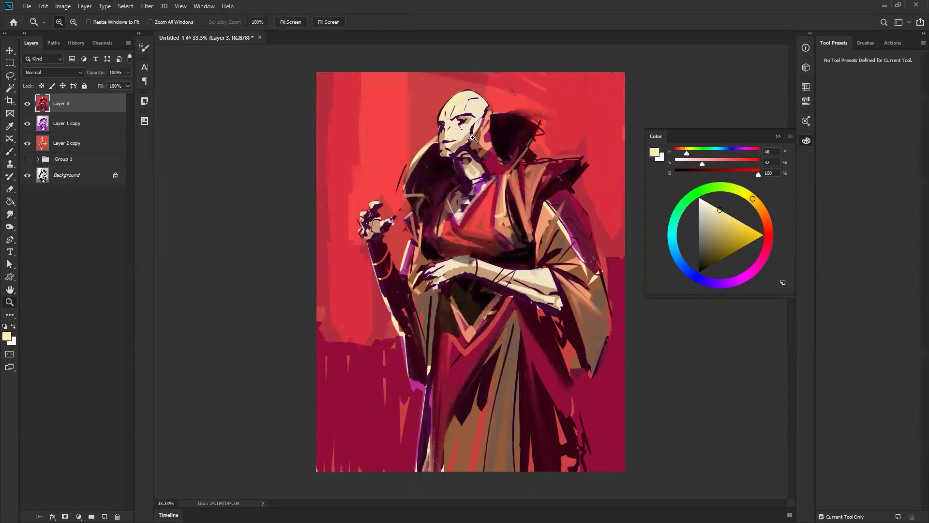
pyautogui.click(470, 135)
pyautogui.scroll(2, 467, 180)
pyautogui.press('b')
pyautogui.keyDown('alt'); pyautogui.click(460, 119); pyautogui.keyUp('alt')
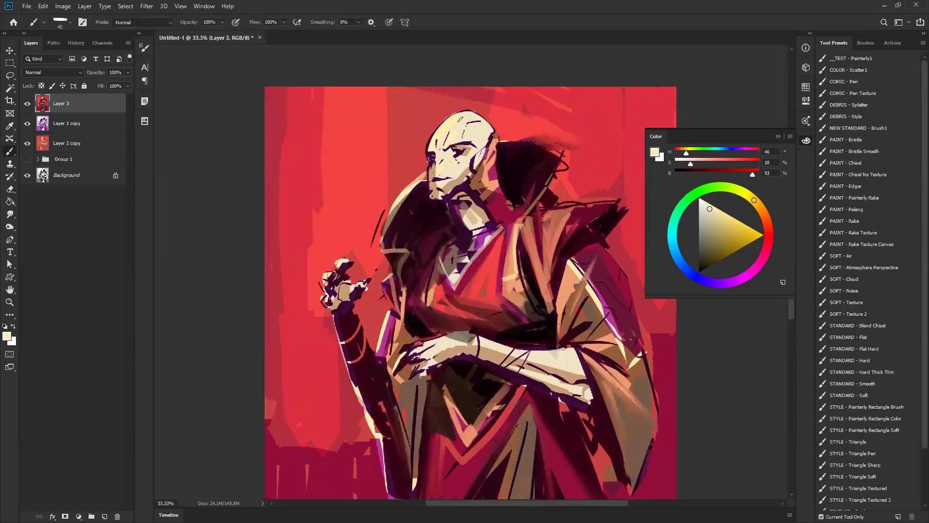
pyautogui.press(']')
pyautogui.press(']')
pyautogui.keyDown('alt'); pyautogui.click(449, 120); pyautogui.keyUp('alt')
pyautogui.moveTo(474, 122)
pyautogui.mouseDown()
pyautogui.moveTo(471, 137)
pyautogui.moveTo(490, 136)
pyautogui.mouseUp()
# - Flip the canvas back and darken the near eye and brow with black, reducing the brush to 25
pyautogui.hotkey('ctrl', 'shift', 'h')
pyautogui.press('d')
pyautogui.press('[')
pyautogui.press('[')
pyautogui.press('[')
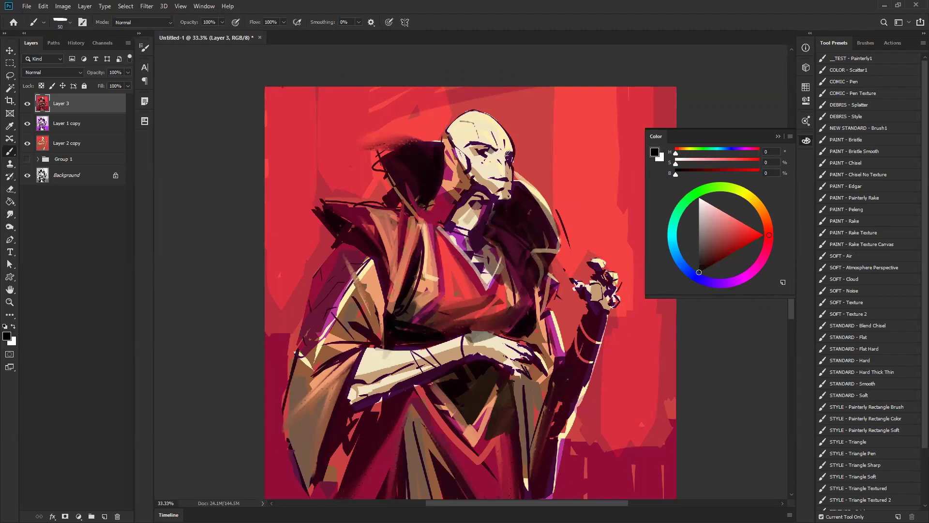
pyautogui.press('z')
pyautogui.click(487, 150)
pyautogui.press('b')
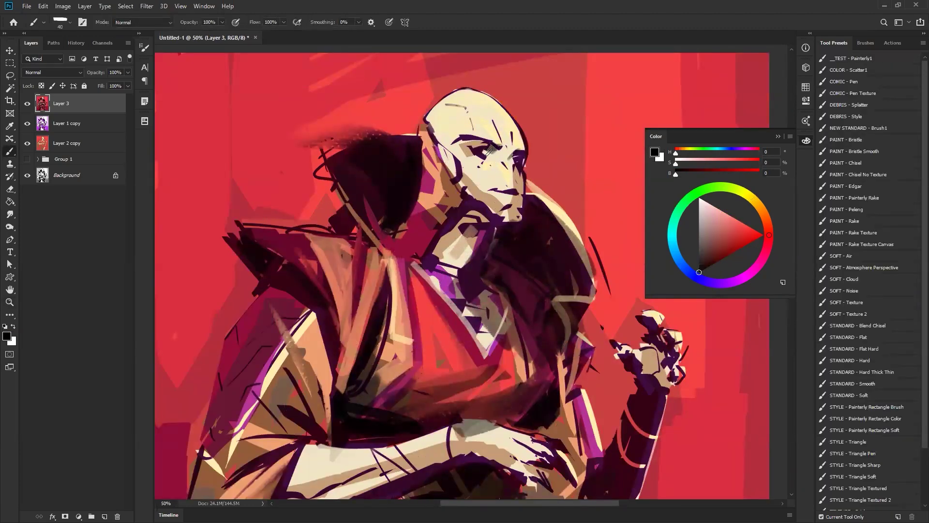
pyautogui.keyDown('alt'); pyautogui.click(482, 141); pyautogui.keyUp('alt')
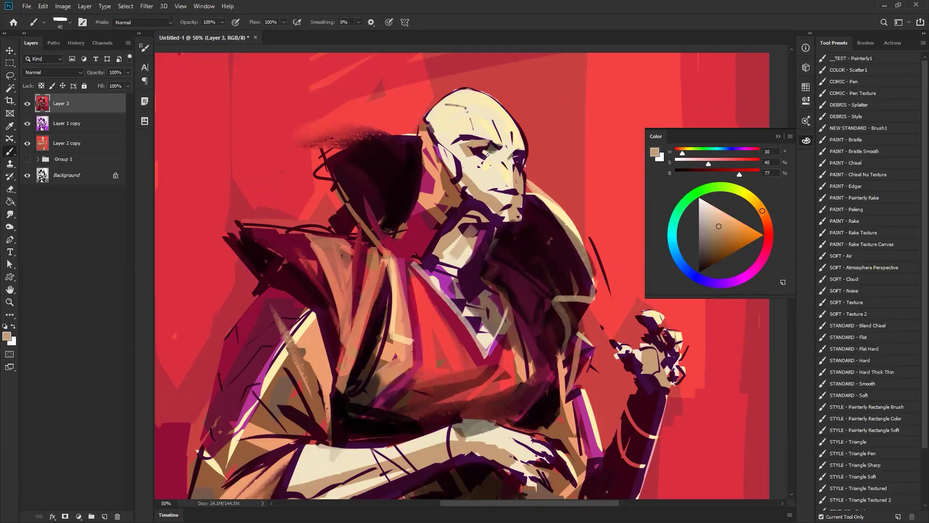
pyautogui.press('d')
pyautogui.keyDown('alt'); pyautogui.click(501, 154); pyautogui.keyUp('alt')
pyautogui.keyDown('alt'); pyautogui.click(492, 148); pyautogui.keyUp('alt')
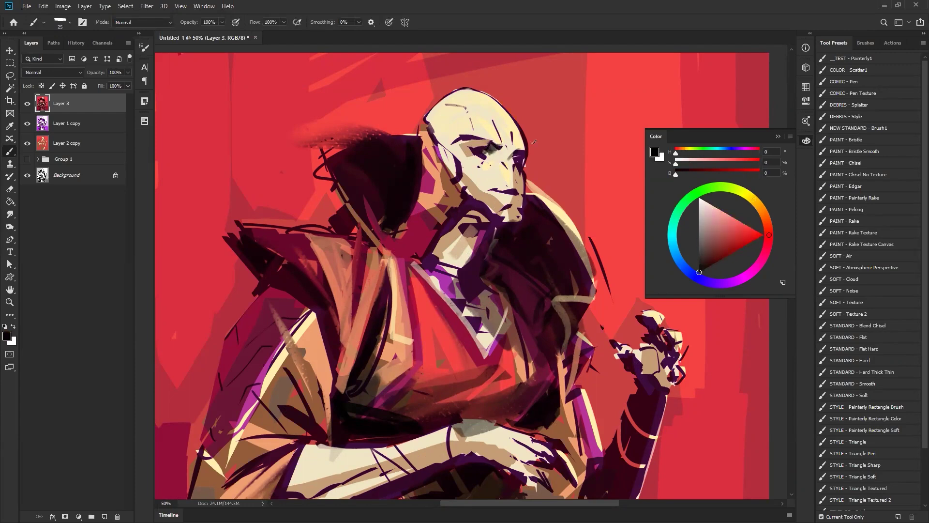
# - Sample tan (H 30, S 40, B 77) and shade the side of the bald head with the brush at 60
pyautogui.keyDown('alt'); pyautogui.click(469, 145); pyautogui.keyUp('alt')
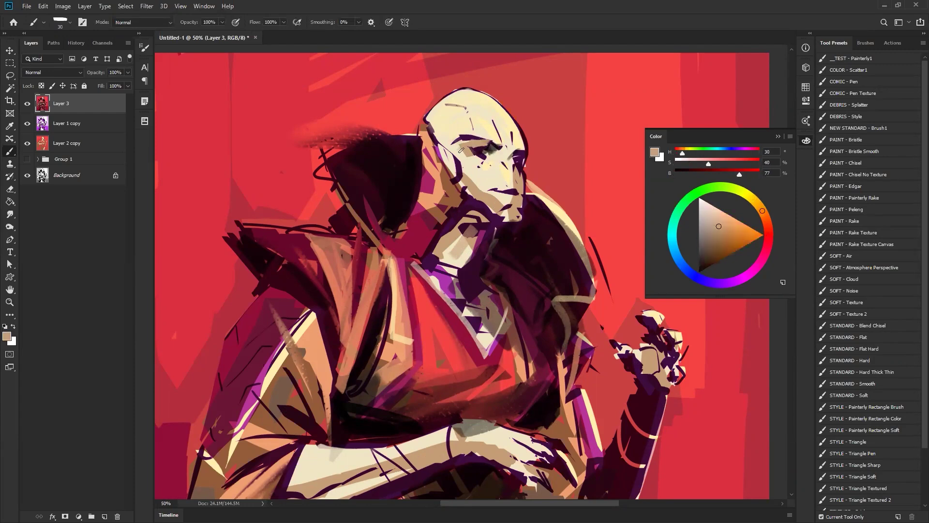
pyautogui.press(']')
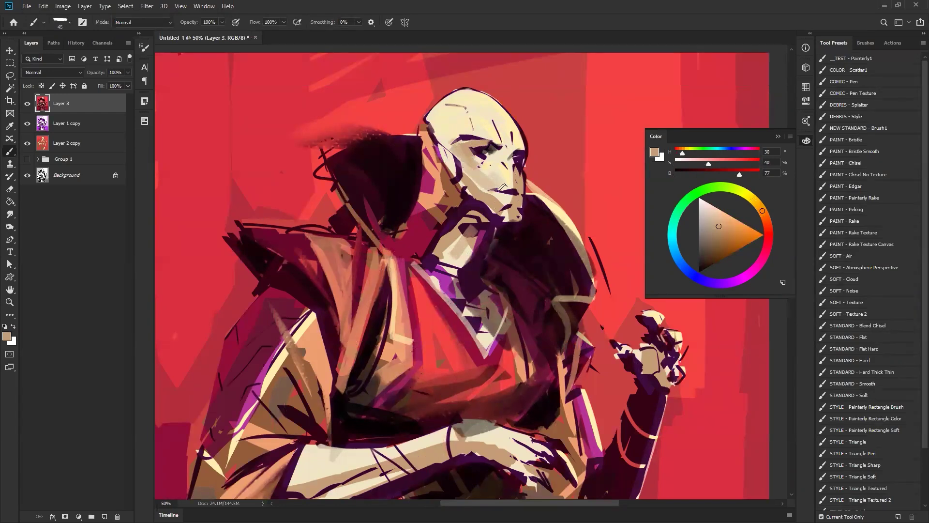
pyautogui.press(']')
pyautogui.press(']')
pyautogui.moveTo(436, 114)
pyautogui.mouseDown()
pyautogui.moveTo(447, 143)
pyautogui.moveTo(474, 132)
pyautogui.mouseUp()
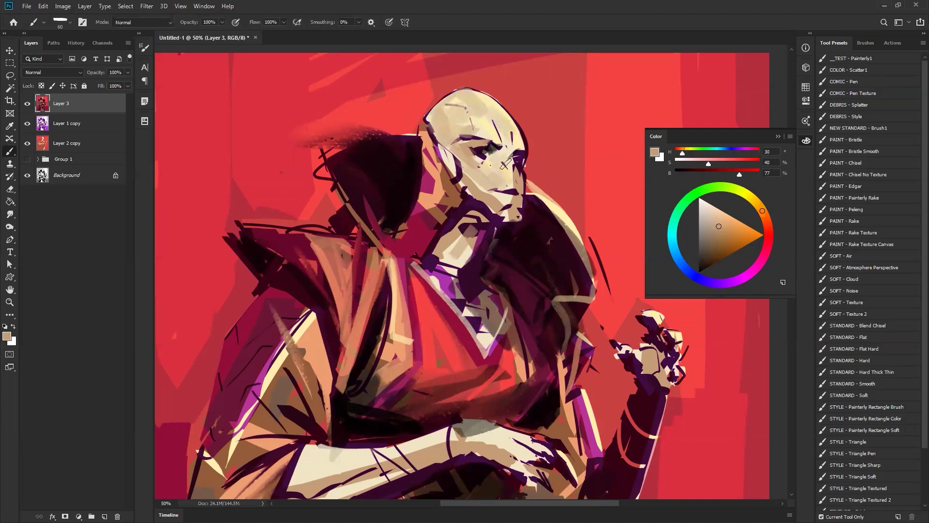
# - Flip the canvas and sample cream (H 46, S 18, B 94) from the forehead to even out the head's shading
pyautogui.press('z')
pyautogui.keyDown('alt'); pyautogui.click(502, 191); pyautogui.keyUp('alt')
pyautogui.keyDown('alt'); pyautogui.click(502, 191); pyautogui.keyUp('alt')
pyautogui.keyDown('alt'); pyautogui.click(504, 193); pyautogui.keyUp('alt')
pyautogui.hotkey('ctrl', 'shift', 'h')
pyautogui.click(473, 198)
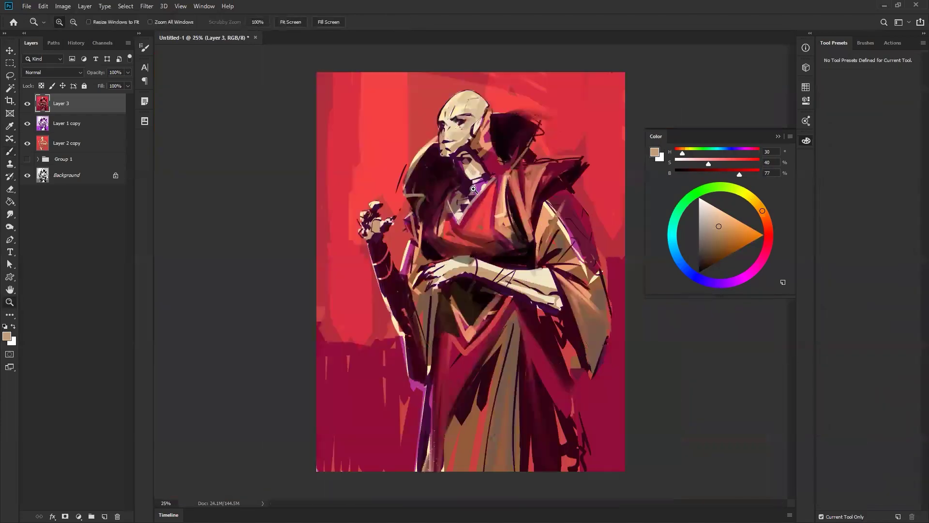
pyautogui.click(474, 193)
pyautogui.click(475, 190)
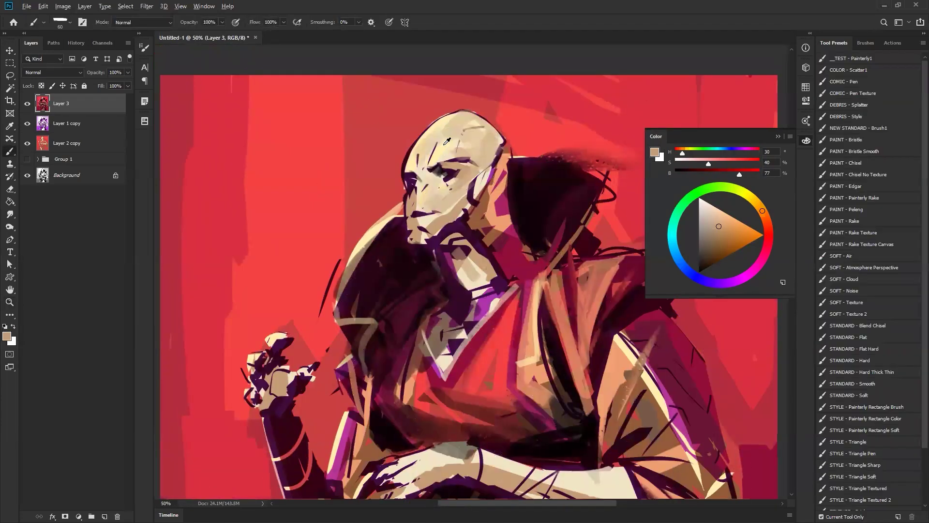
pyautogui.keyDown('alt'); pyautogui.click(453, 145); pyautogui.keyUp('alt')
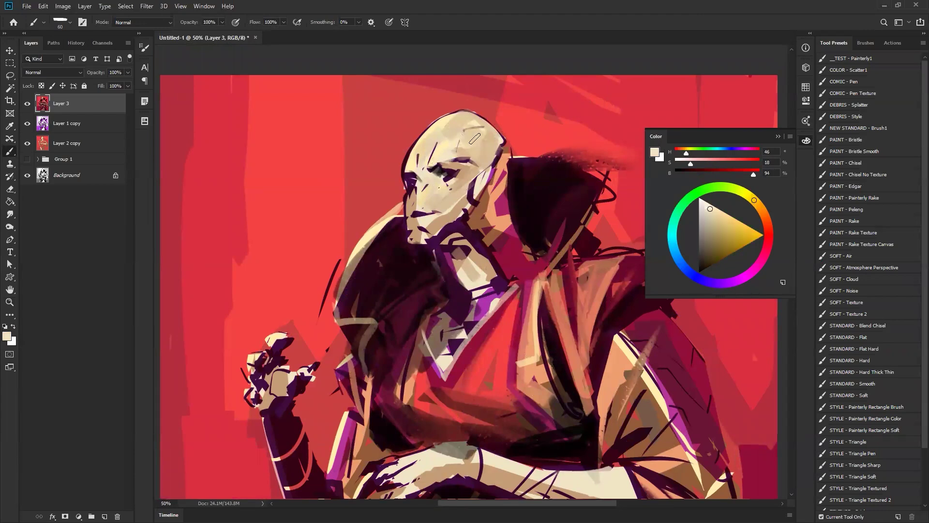
# - Try a cream stroke around the near eye with the brush reduced to 25
pyautogui.press('[')
pyautogui.press('[')
pyautogui.press('[')
pyautogui.press('[')
pyautogui.press('[')
pyautogui.press('[')
pyautogui.moveTo(445, 170)
pyautogui.mouseDown()
pyautogui.moveTo(461, 165)
pyautogui.moveTo(461, 175)
pyautogui.mouseUp()
pyautogui.hotkey('ctrl', 'z')
pyautogui.hotkey('ctrl', 'z')
# - Sample face tones around the far eye and paint down the front of the face toward the mouth
pyautogui.keyDown('alt'); pyautogui.click(414, 177); pyautogui.keyUp('alt')
pyautogui.keyDown('alt'); pyautogui.click(412, 180); pyautogui.keyUp('alt')
pyautogui.keyDown('alt'); pyautogui.click(424, 177); pyautogui.keyUp('alt')
pyautogui.moveTo(416, 173); pyautogui.dragTo(419, 215)
# - Flip the canvas back, darken the far eye with black at brush size 25, and sample skin beside the near brow
pyautogui.press('d')
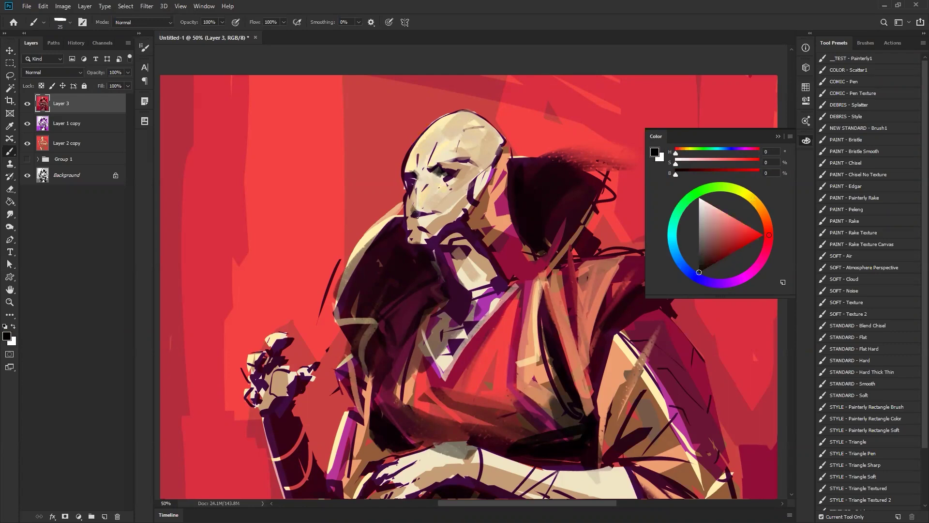
pyautogui.hotkey('ctrl', 'shift', 'h')
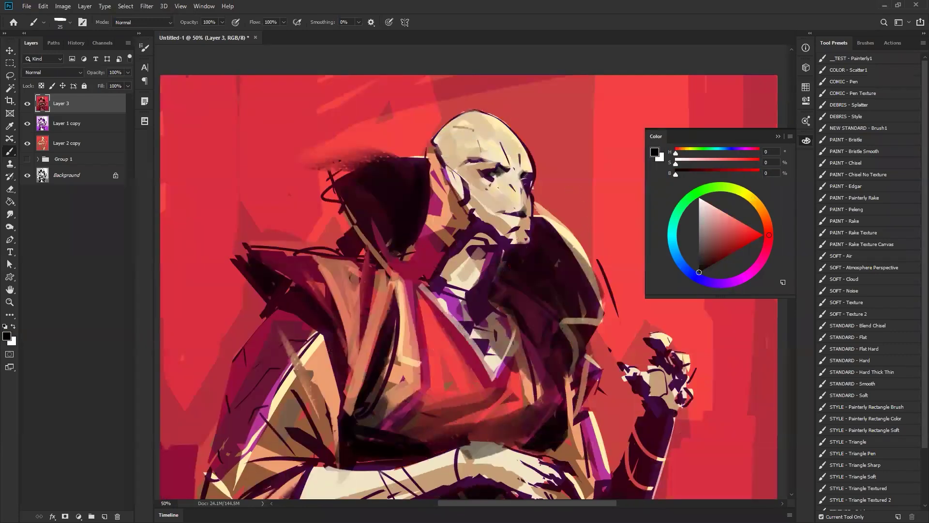
pyautogui.moveTo(524, 177); pyautogui.dragTo(532, 171)
pyautogui.keyDown('alt'); pyautogui.click(487, 163); pyautogui.keyUp('alt')
# - Refine the near eye and brow with black and sampled skin tones (H 40, S 22, B 89; H 32, S 32, B 82)
pyautogui.press('d')
pyautogui.press('[')
pyautogui.keyDown('alt'); pyautogui.click(507, 175); pyautogui.keyUp('alt')
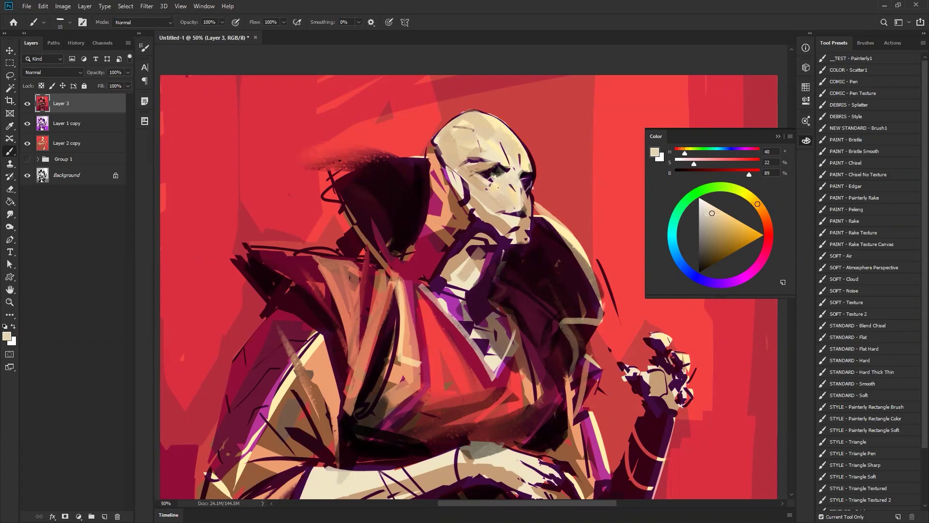
pyautogui.keyDown('alt'); pyautogui.click(470, 166); pyautogui.keyUp('alt')
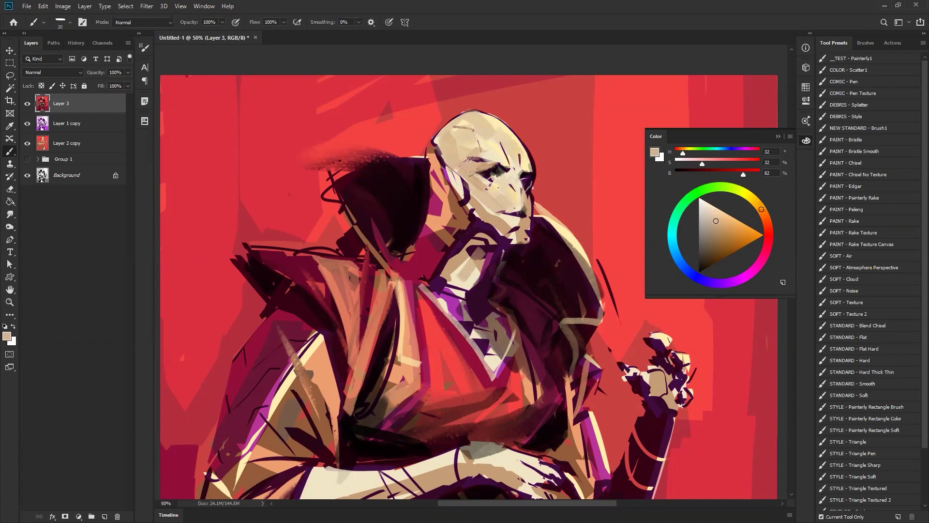
pyautogui.press('d')
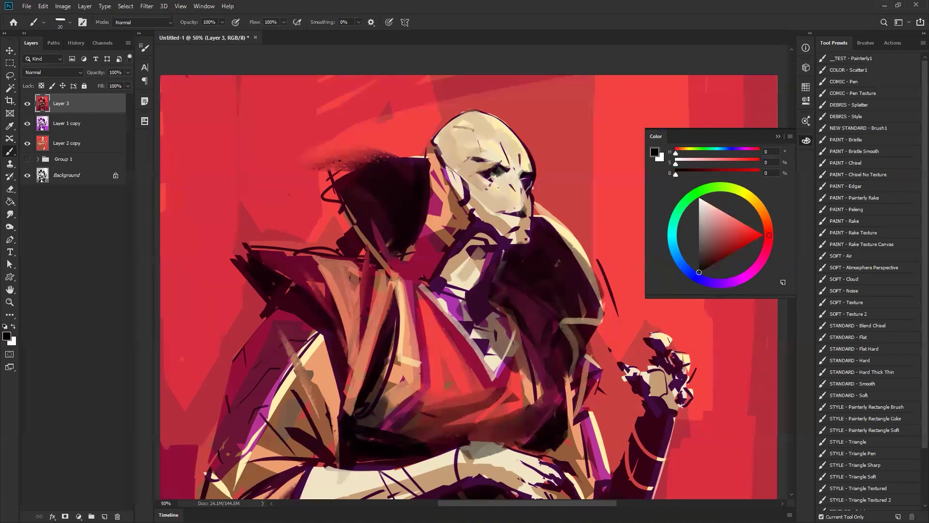
pyautogui.moveTo(496, 164); pyautogui.dragTo(505, 171)
# - Sample dark maroon (H 337, S 91, B 18) and cream (H 46, S 18, B 94) to touch up the face, brush at 15
pyautogui.keyDown('alt'); pyautogui.click(536, 248); pyautogui.keyUp('alt')
pyautogui.press('z')
pyautogui.keyDown('alt'); pyautogui.click(525, 271); pyautogui.keyUp('alt')
pyautogui.keyDown('alt'); pyautogui.click(525, 271); pyautogui.keyUp('alt')
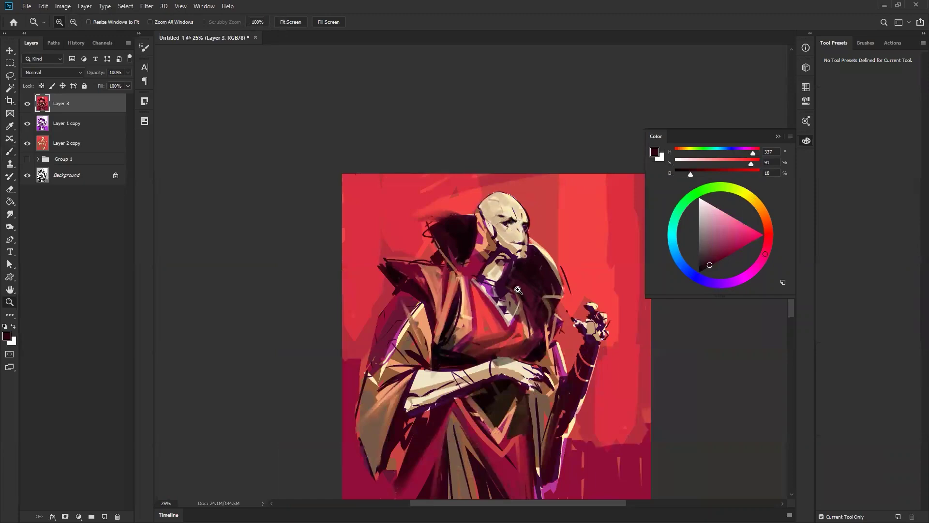
pyautogui.click(523, 231)
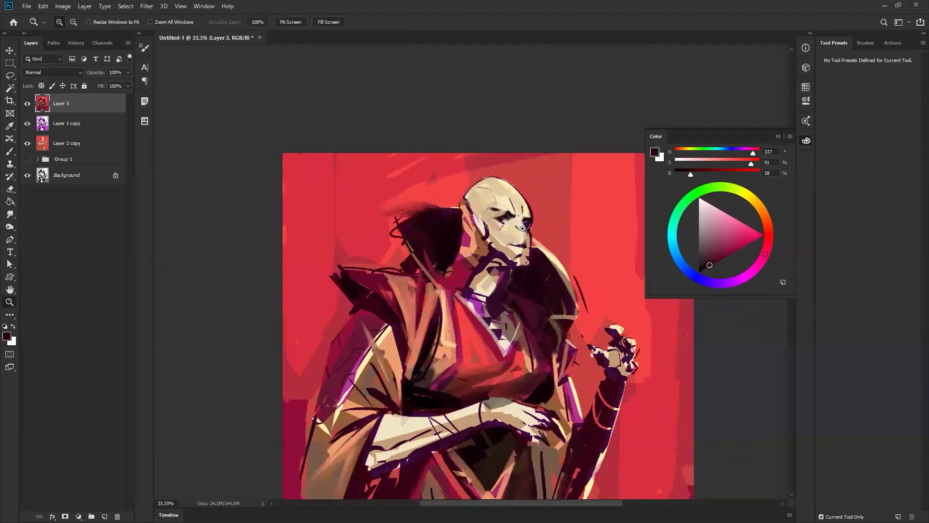
pyautogui.press('b')
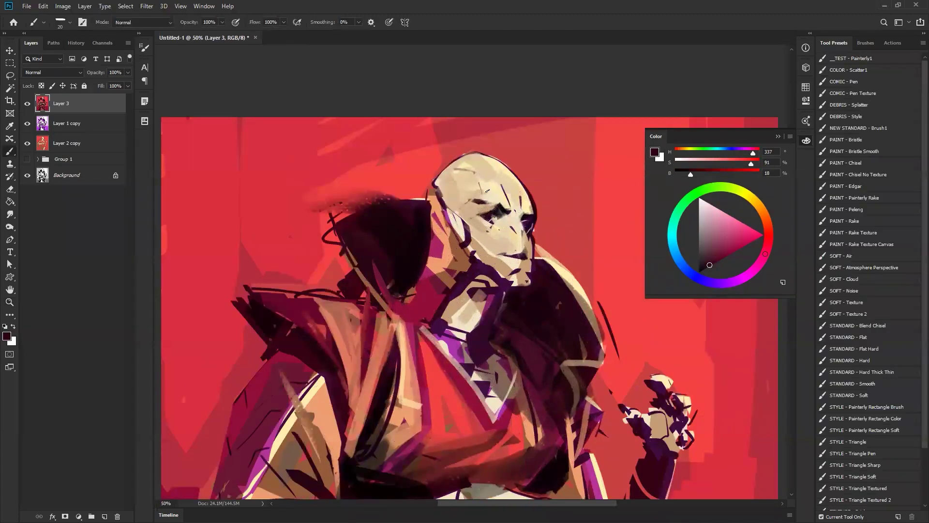
pyautogui.keyDown('alt'); pyautogui.click(489, 191); pyautogui.keyUp('alt')
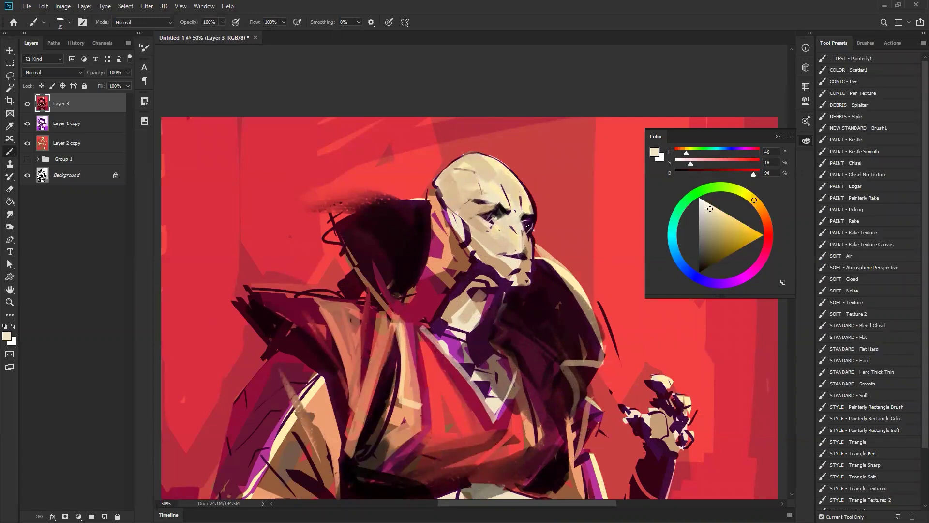
# - Darken the far brow with black, then refine its edges with pale yellow (H 48, S 32, B 100) and background red (H 0, S 68, B 79)
pyautogui.press('d')
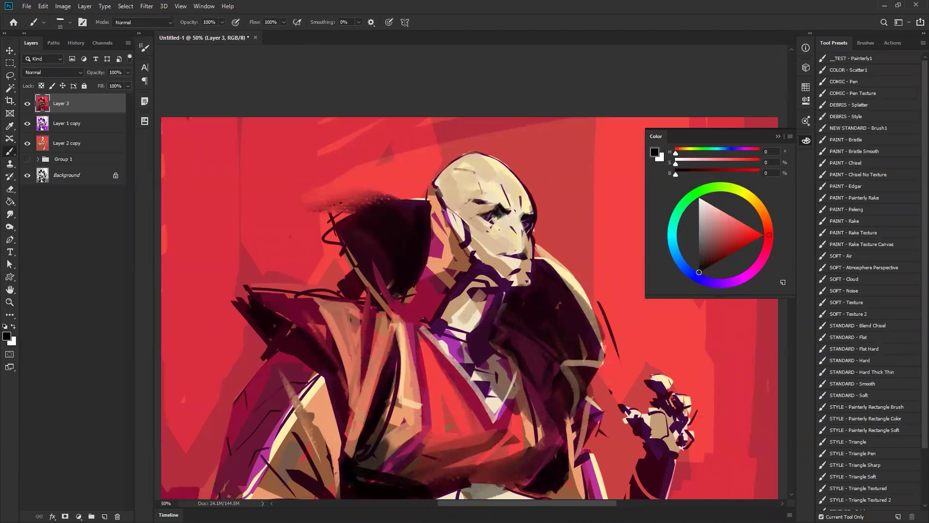
pyautogui.keyDown('alt'); pyautogui.click(528, 205); pyautogui.keyUp('alt')
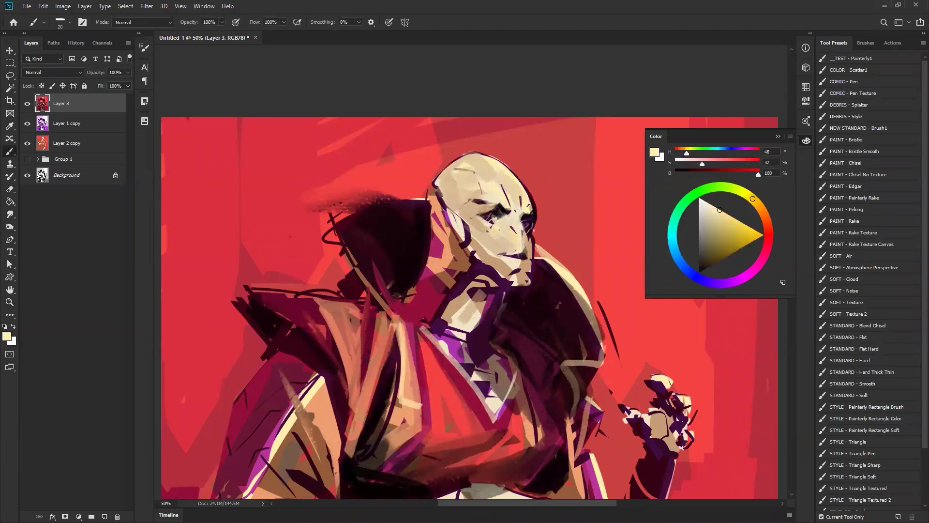
pyautogui.keyDown('alt'); pyautogui.click(528, 190); pyautogui.keyUp('alt')
pyautogui.keyDown('alt'); pyautogui.click(546, 189); pyautogui.keyUp('alt')
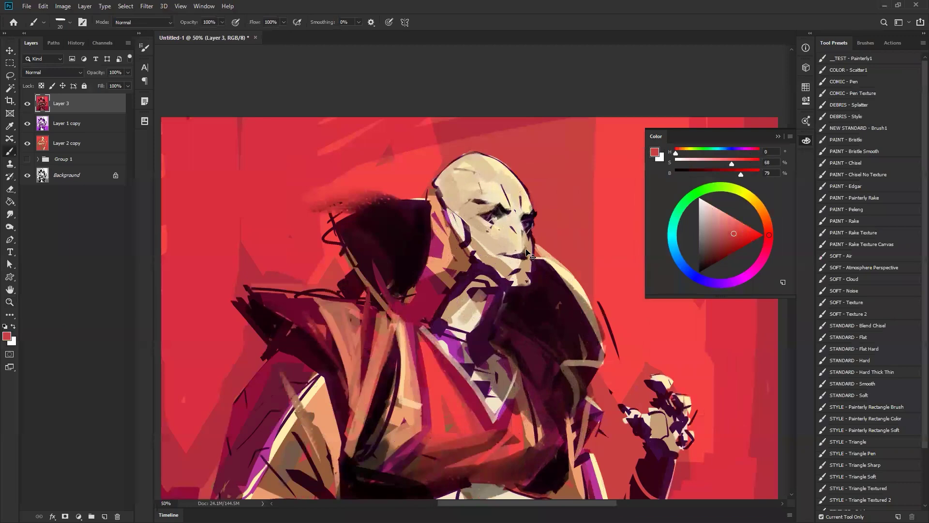
# - Flip the canvas and refine the far eye with black and sampled pale yellow (H 48, S 32, B 100) at brush size 20
pyautogui.hotkey('ctrl', 'shift', 'h')
pyautogui.press('d')
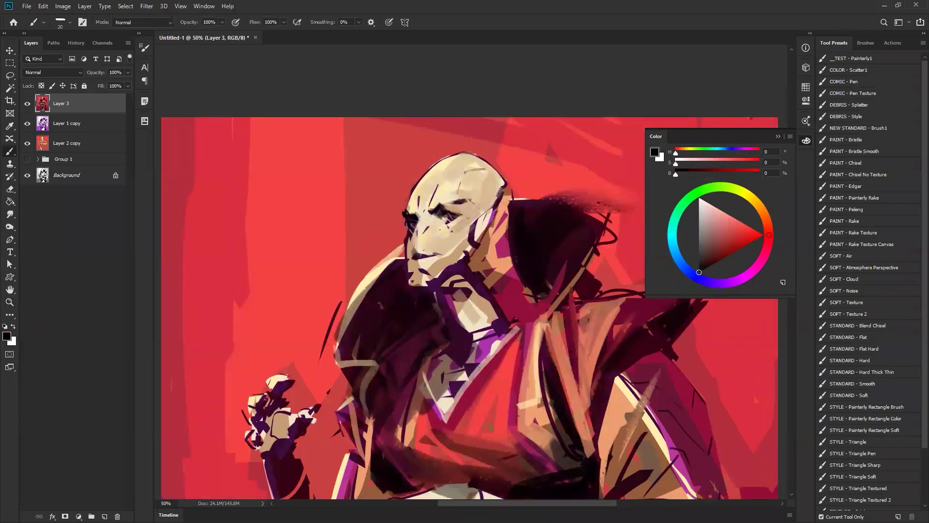
pyautogui.keyDown('alt'); pyautogui.click(418, 226); pyautogui.keyUp('alt')
pyautogui.keyDown('alt'); pyautogui.click(412, 207); pyautogui.keyUp('alt')
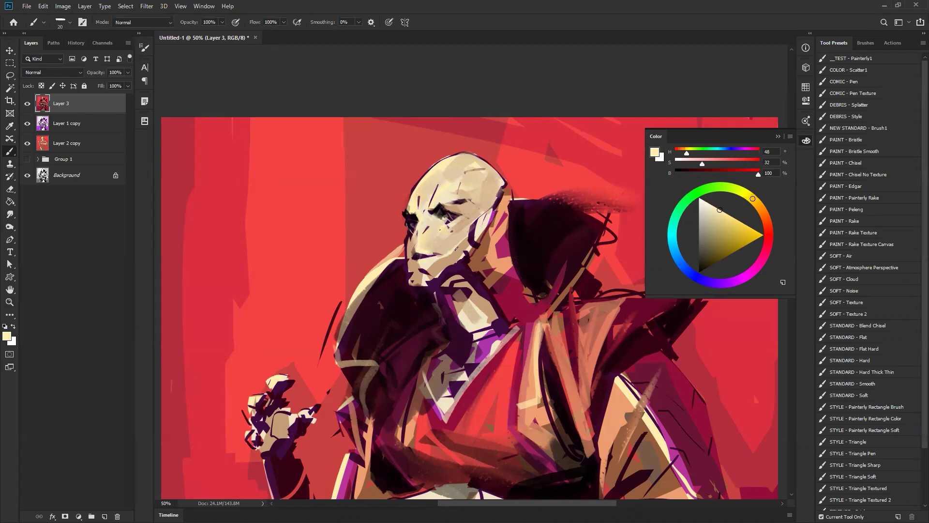
# - Try a pale yellow stroke with the brush enlarged to 45
pyautogui.press(']')
pyautogui.press(']')
pyautogui.press(']')
pyautogui.press(']')
pyautogui.press(']')
pyautogui.hotkey('ctrl', 'z')
# - Flip the canvas back and try a black shadow stroke beneath the jaw with the brush at 40
pyautogui.hotkey('ctrl', 'shift', 'h')
pyautogui.moveTo(580, 355); pyautogui.dragTo(452, 274)
pyautogui.press('[')
pyautogui.press('d')
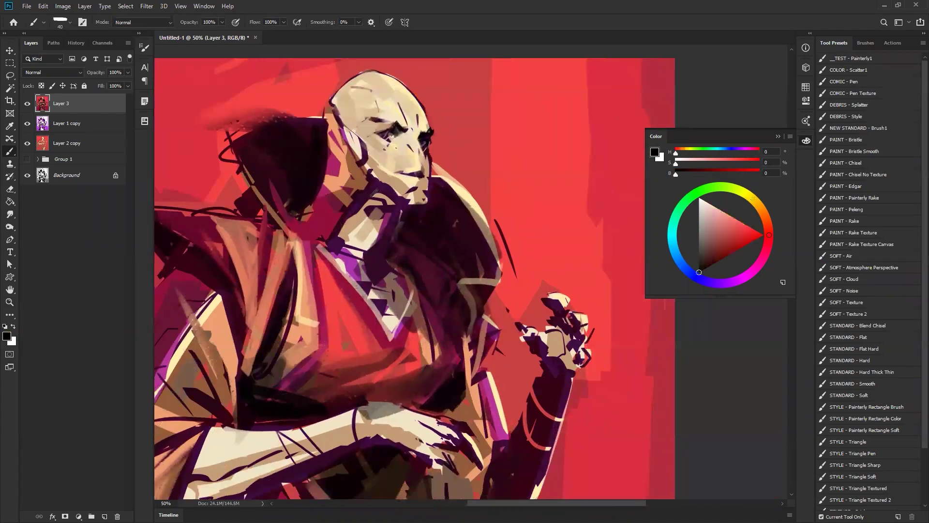
pyautogui.moveTo(381, 192)
pyautogui.mouseDown()
pyautogui.moveTo(410, 211)
pyautogui.moveTo(387, 208)
pyautogui.moveTo(400, 212)
pyautogui.mouseUp()
pyautogui.hotkey('ctrl', 'z')
pyautogui.hotkey('ctrl', 'z')
# - Paint a dark purple (H 298, S 82, B 25) shadow beneath the jaw with the brush at 50
pyautogui.press(']')
pyautogui.press(']')
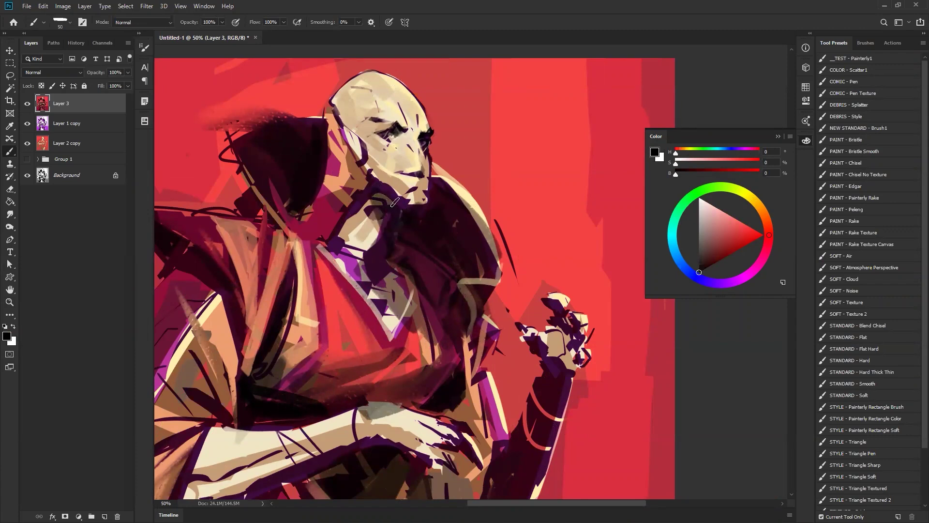
pyautogui.keyDown('alt'); pyautogui.click(371, 185); pyautogui.keyUp('alt')
pyautogui.moveTo(374, 183); pyautogui.dragTo(405, 208)
pyautogui.press('[')
pyautogui.press('[')
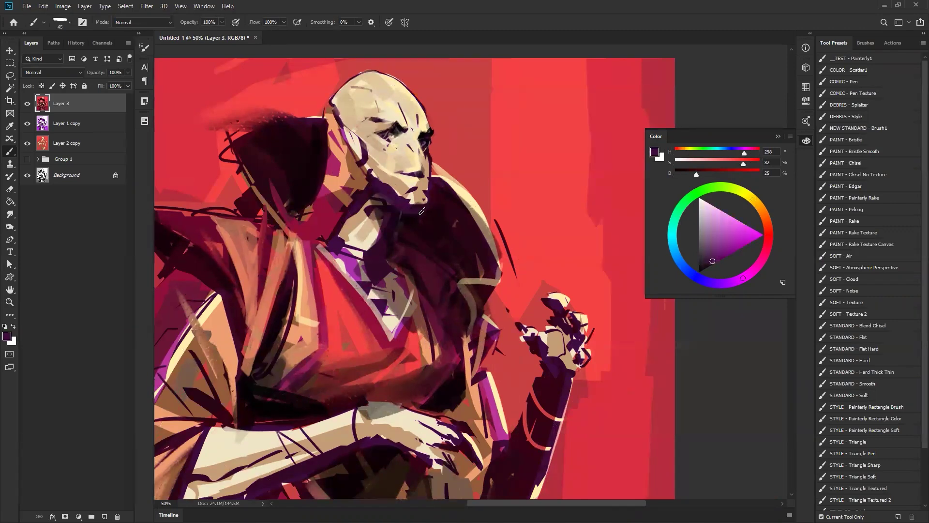
# - Paint black shadow inside the far collar beside the neck and chin, enlarging the brush to 50
pyautogui.press('d')
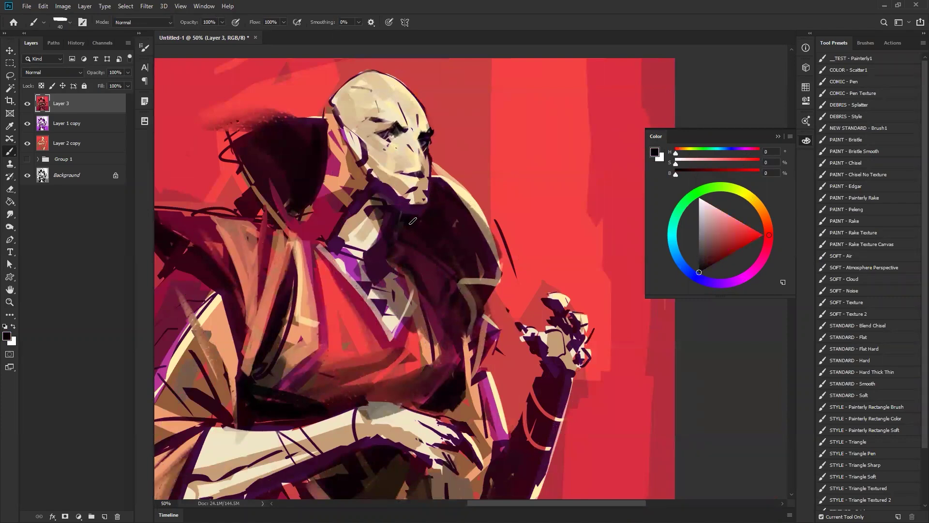
pyautogui.press(']')
pyautogui.press(']')
pyautogui.press(']')
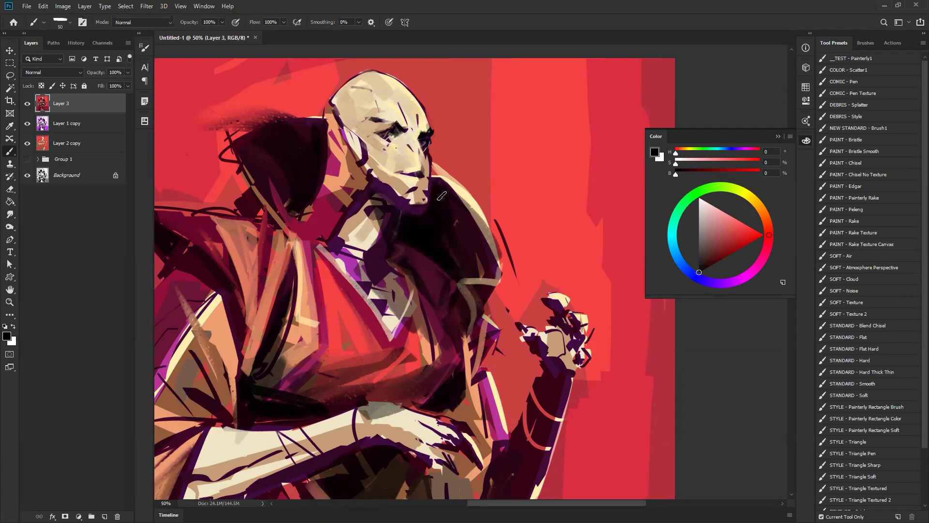
# - Flip the canvas and examine the whole figure at reduced size
pyautogui.press('z')
pyautogui.keyDown('ctrl'); pyautogui.keyDown('alt'); pyautogui.click(459, 258); pyautogui.keyUp('alt'); pyautogui.keyUp('ctrl')
pyautogui.keyDown('ctrl'); pyautogui.keyDown('alt'); pyautogui.click(459, 258); pyautogui.keyUp('alt'); pyautogui.keyUp('ctrl')
pyautogui.keyDown('ctrl'); pyautogui.keyDown('alt'); pyautogui.click(459, 258); pyautogui.keyUp('alt'); pyautogui.keyUp('ctrl')
pyautogui.keyDown('ctrl'); pyautogui.keyDown('alt'); pyautogui.click(459, 258); pyautogui.keyUp('alt'); pyautogui.keyUp('ctrl')
pyautogui.hotkey('ctrl', 'shift', 'h')
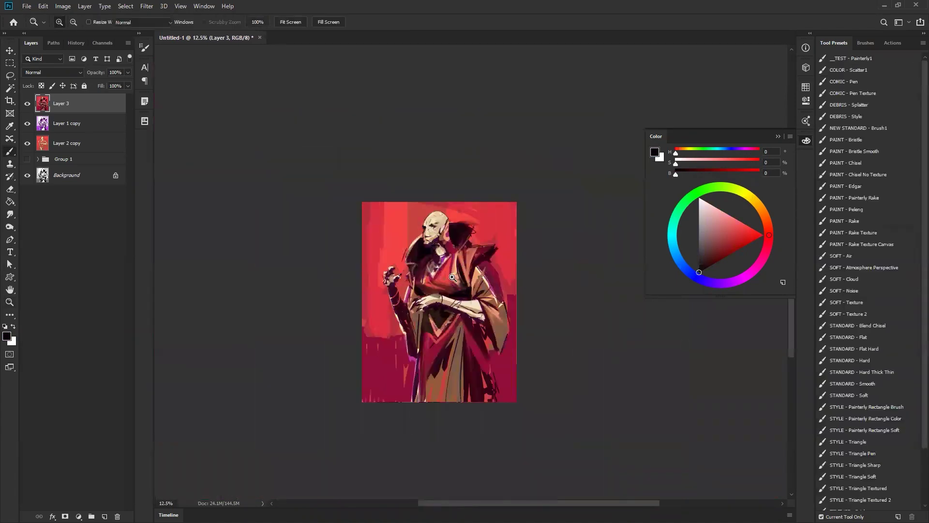
pyautogui.keyDown('ctrl'); pyautogui.click(456, 258); pyautogui.keyUp('ctrl')
pyautogui.keyDown('ctrl'); pyautogui.click(456, 258); pyautogui.keyUp('ctrl')
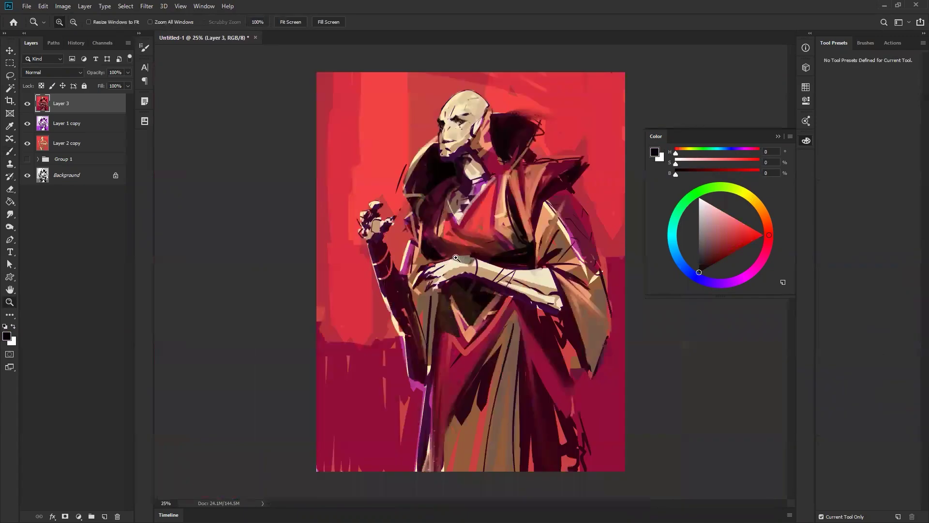
# - Sample dark maroons from the far collar, stroke through its inner shadow up toward the chin, and set the brush to 50
pyautogui.click(469, 183)
pyautogui.press('b')
pyautogui.keyDown('alt'); pyautogui.click(423, 190); pyautogui.keyUp('alt')
pyautogui.keyDown('alt'); pyautogui.click(425, 188); pyautogui.keyUp('alt')
pyautogui.keyDown('alt'); pyautogui.click(429, 182); pyautogui.keyUp('alt')
pyautogui.moveTo(413, 206); pyautogui.dragTo(445, 164)
pyautogui.press(']')
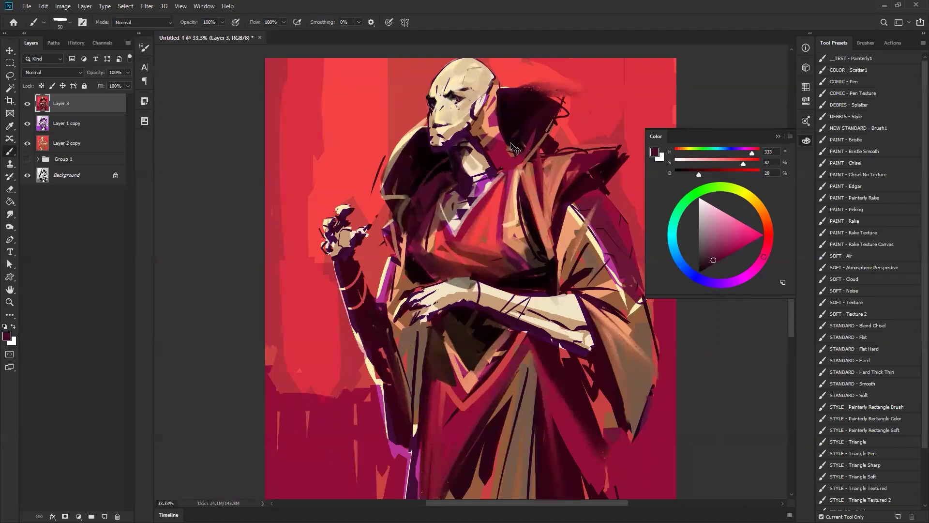
# - Paint dark maroon (H 334, S 83, B 31) shadow around the base of the far collar beside the neck
pyautogui.press(']')
pyautogui.press(']')
pyautogui.moveTo(504, 144)
pyautogui.mouseDown()
pyautogui.moveTo(496, 198)
pyautogui.moveTo(507, 164)
pyautogui.moveTo(511, 172)
pyautogui.moveTo(524, 157)
pyautogui.moveTo(499, 150)
pyautogui.moveTo(554, 154)
pyautogui.moveTo(545, 202)
pyautogui.moveTo(505, 155)
pyautogui.moveTo(490, 198)
pyautogui.moveTo(509, 155)
pyautogui.moveTo(496, 183)
pyautogui.moveTo(526, 153)
pyautogui.moveTo(498, 188)
pyautogui.moveTo(536, 164)
pyautogui.moveTo(499, 196)
pyautogui.moveTo(550, 164)
pyautogui.moveTo(518, 175)
pyautogui.moveTo(495, 166)
pyautogui.moveTo(484, 210)
pyautogui.moveTo(507, 173)
pyautogui.moveTo(494, 193)
pyautogui.moveTo(547, 155)
pyautogui.mouseUp()
pyautogui.hotkey('ctrl', 'z')
pyautogui.press('d')
pyautogui.keyDown('alt'); pyautogui.click(512, 151); pyautogui.keyUp('alt')
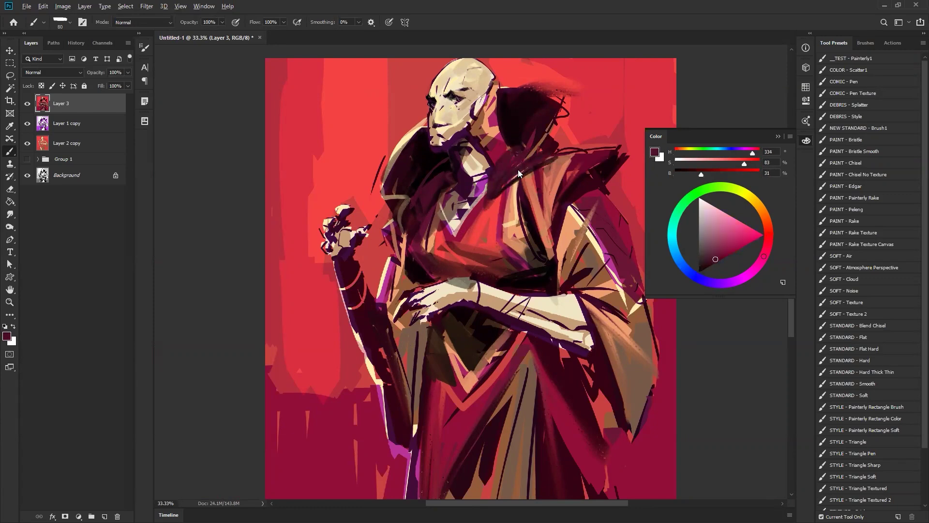
# - Paint bright red (H 0, S 73, B 96) trim along the robe's collar edge toward the shoulder, with the brush at 50
pyautogui.keyDown('alt'); pyautogui.click(486, 212); pyautogui.keyUp('alt')
pyautogui.moveTo(486, 209); pyautogui.dragTo(566, 155)
pyautogui.hotkey('ctrl', 'z')
pyautogui.hotkey('ctrl', 'shift', 'h')
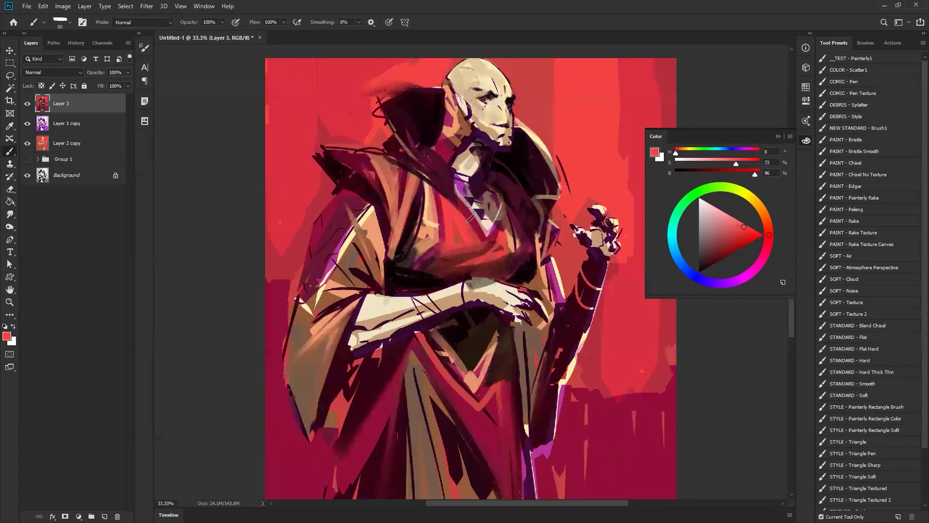
pyautogui.hotkey('ctrl', 'shift', 'h')
pyautogui.press('[')
pyautogui.moveTo(498, 197); pyautogui.dragTo(557, 159)
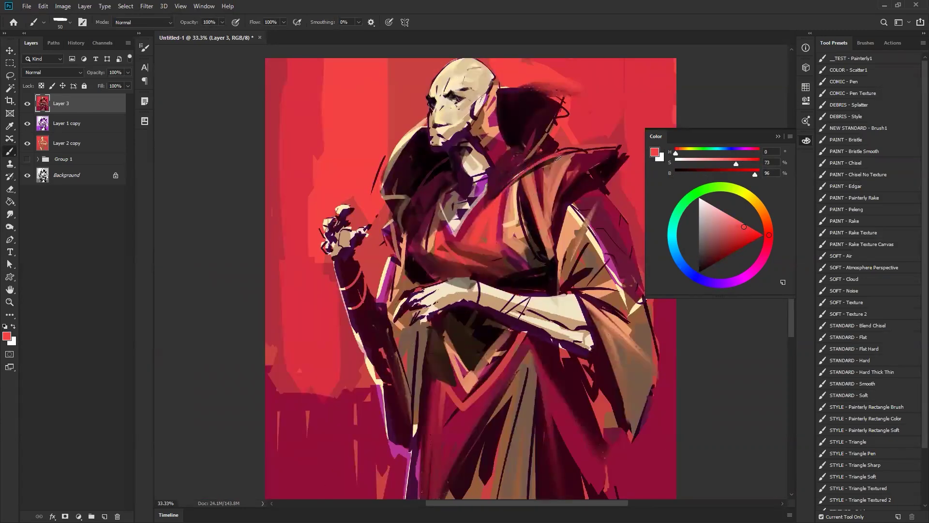
pyautogui.moveTo(501, 193)
pyautogui.mouseDown()
pyautogui.moveTo(550, 158)
pyautogui.moveTo(494, 209)
pyautogui.moveTo(548, 158)
pyautogui.mouseUp()
# - Paint light peach (H 36, S 40, B 97) highlights on the robe's chest folds, reducing the brush to 40, and flip the canvas
pyautogui.press('d')
pyautogui.press('z')
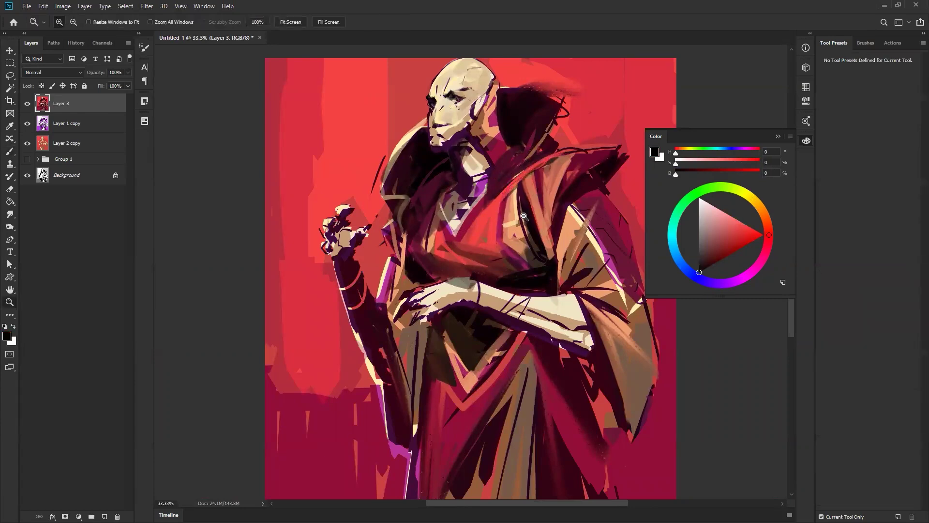
pyautogui.keyDown('alt'); pyautogui.click(526, 194); pyautogui.keyUp('alt')
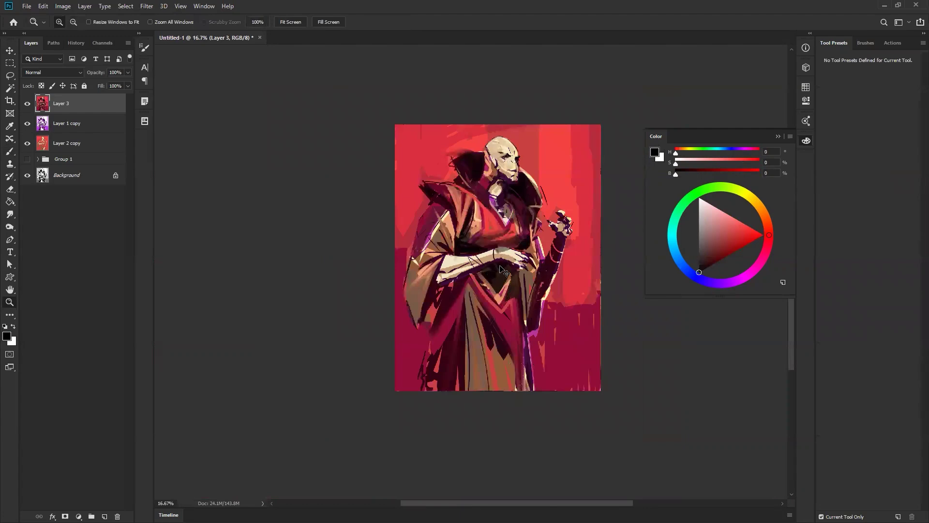
pyautogui.click(514, 228)
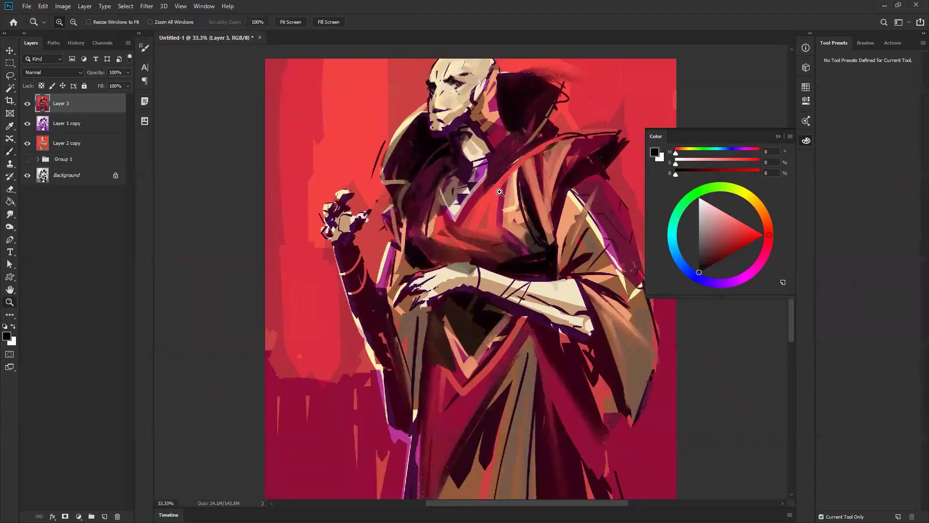
pyautogui.press('b')
pyautogui.keyDown('alt'); pyautogui.click(519, 175); pyautogui.keyUp('alt')
pyautogui.moveTo(514, 173)
pyautogui.mouseDown()
pyautogui.moveTo(507, 207)
pyautogui.moveTo(513, 182)
pyautogui.mouseUp()
pyautogui.press('[')
pyautogui.moveTo(507, 216); pyautogui.dragTo(525, 224)
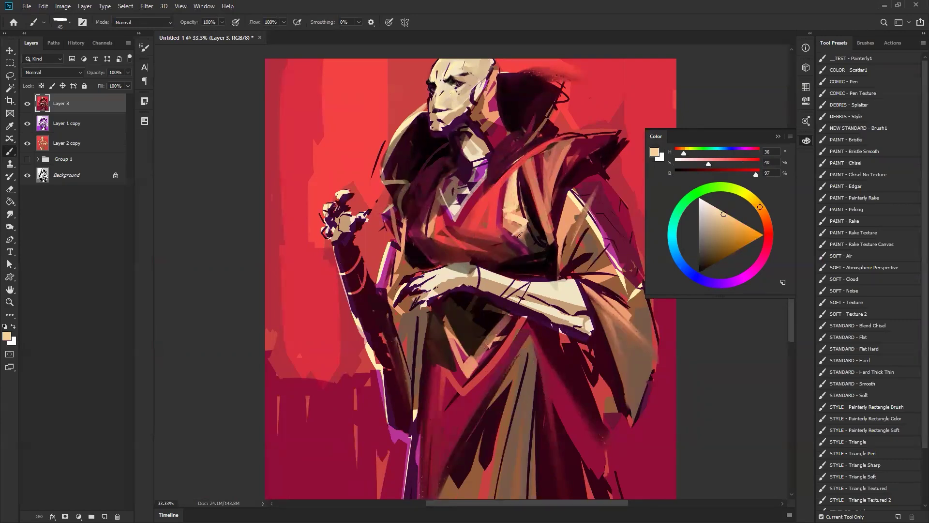
pyautogui.moveTo(523, 239); pyautogui.dragTo(535, 244)
pyautogui.hotkey('ctrl', 'shift', 'h')
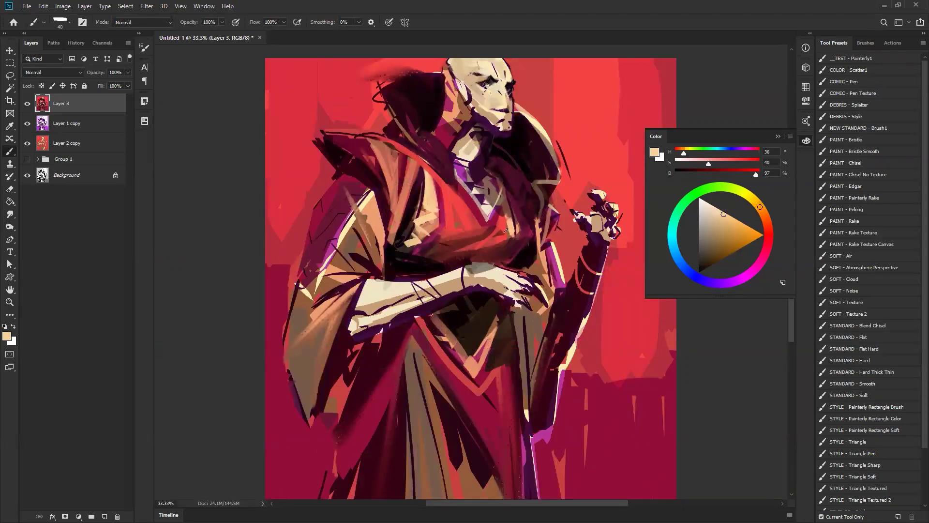
pyautogui.keyDown('alt'); pyautogui.click(403, 216); pyautogui.keyUp('alt')
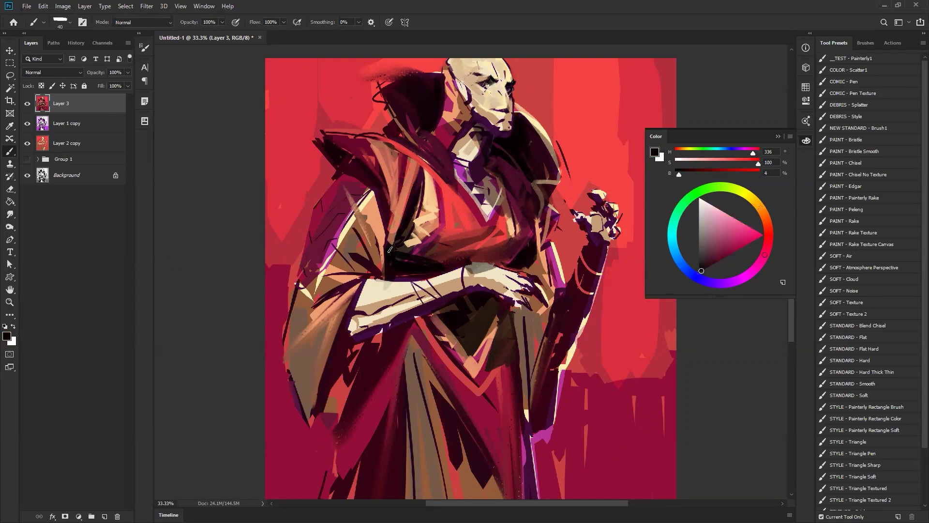
pyautogui.press(']')
pyautogui.press(']')
pyautogui.press(']')
pyautogui.press(']')
pyautogui.press(']')
pyautogui.press(']')
pyautogui.press(']')
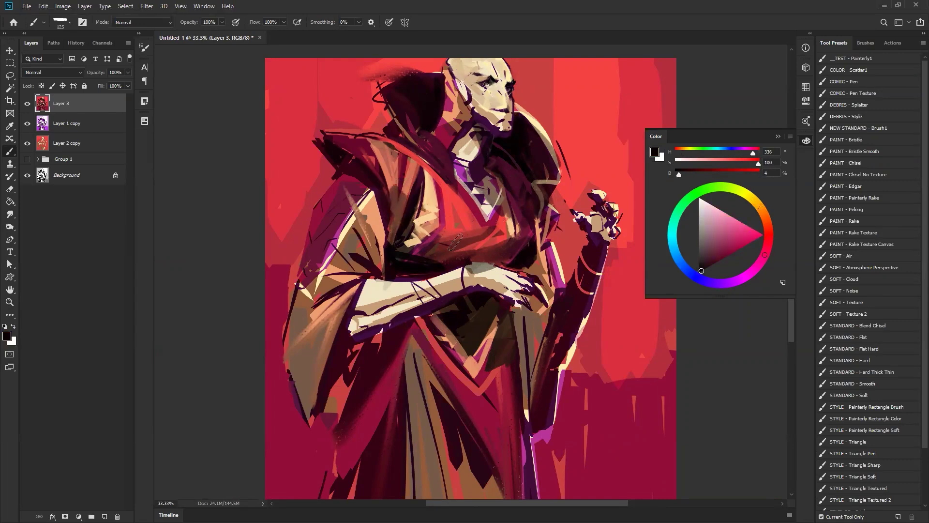
pyautogui.press('d')
pyautogui.press('[')
pyautogui.press('[')
pyautogui.press('[')
pyautogui.press('[')
pyautogui.press('[')
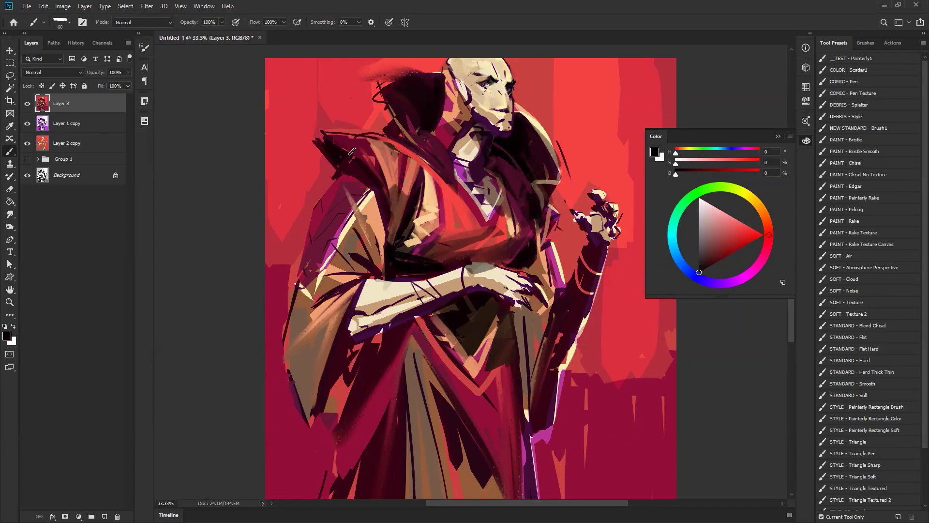
# - Sample reds from the flared shoulder collar, including H 354, S 75, B 59, and paint over its surface with the brush at 50
pyautogui.keyDown('alt'); pyautogui.click(374, 153); pyautogui.keyUp('alt')
pyautogui.press('[')
pyautogui.press('[')
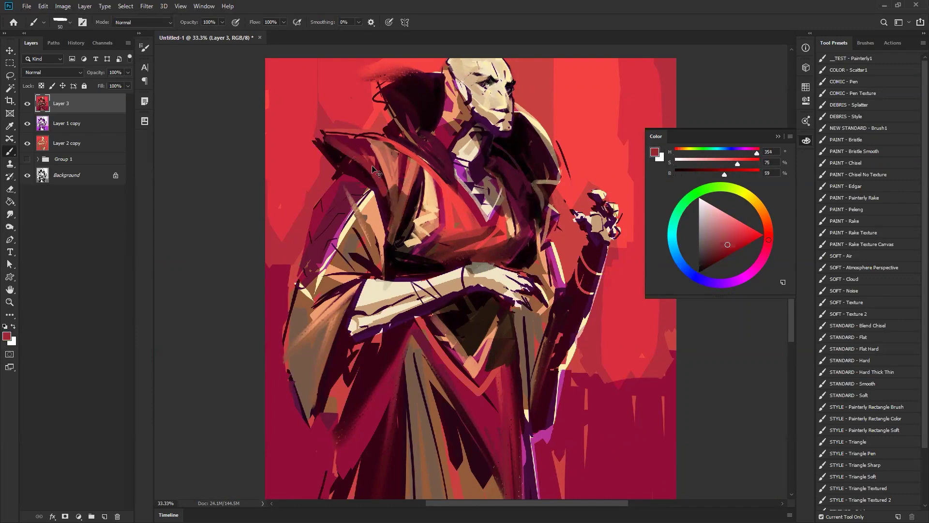
pyautogui.moveTo(331, 141); pyautogui.dragTo(385, 188)
pyautogui.moveTo(359, 149); pyautogui.dragTo(384, 185)
pyautogui.keyDown('alt'); pyautogui.click(362, 144); pyautogui.keyUp('alt')
pyautogui.moveTo(342, 142); pyautogui.dragTo(375, 162)
pyautogui.keyDown('alt'); pyautogui.click(332, 130); pyautogui.keyUp('alt')
# - Flip the canvas and deepen the shadow inside the front collar with near-black purple (H 317, S 86, B 11)
pyautogui.press('z')
pyautogui.keyDown('alt'); pyautogui.click(467, 197); pyautogui.keyUp('alt')
pyautogui.keyDown('alt'); pyautogui.click(460, 218); pyautogui.keyUp('alt')
pyautogui.hotkey('ctrl', 'shift', 'h')
pyautogui.click(485, 211)
pyautogui.click(486, 211)
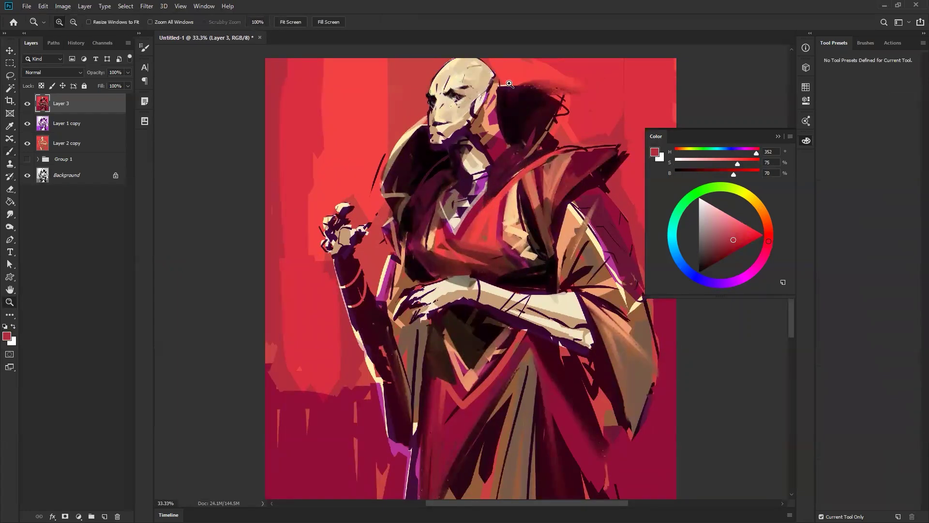
pyautogui.press('b')
pyautogui.keyDown('alt'); pyautogui.click(407, 143); pyautogui.keyUp('alt')
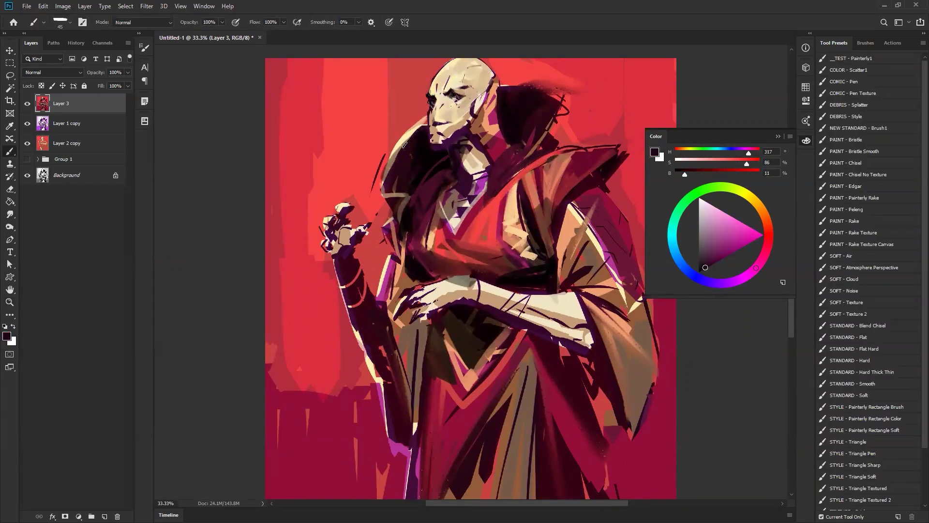
pyautogui.moveTo(408, 137); pyautogui.dragTo(424, 126)
# - Paint dark maroon (H 338, S 95, B 30) shadow down the robe beside the raised forearm, enlarging the brush to 90
pyautogui.keyDown('alt'); pyautogui.click(400, 226); pyautogui.keyUp('alt')
pyautogui.moveTo(392, 226)
pyautogui.mouseDown()
pyautogui.moveTo(398, 273)
pyautogui.moveTo(506, 248)
pyautogui.moveTo(542, 220)
pyautogui.moveTo(508, 256)
pyautogui.moveTo(407, 292)
pyautogui.moveTo(392, 282)
pyautogui.moveTo(403, 287)
pyautogui.moveTo(407, 381)
pyautogui.mouseUp()
pyautogui.press(']')
pyautogui.press(']')
pyautogui.press(']')
pyautogui.moveTo(406, 333); pyautogui.dragTo(409, 373)
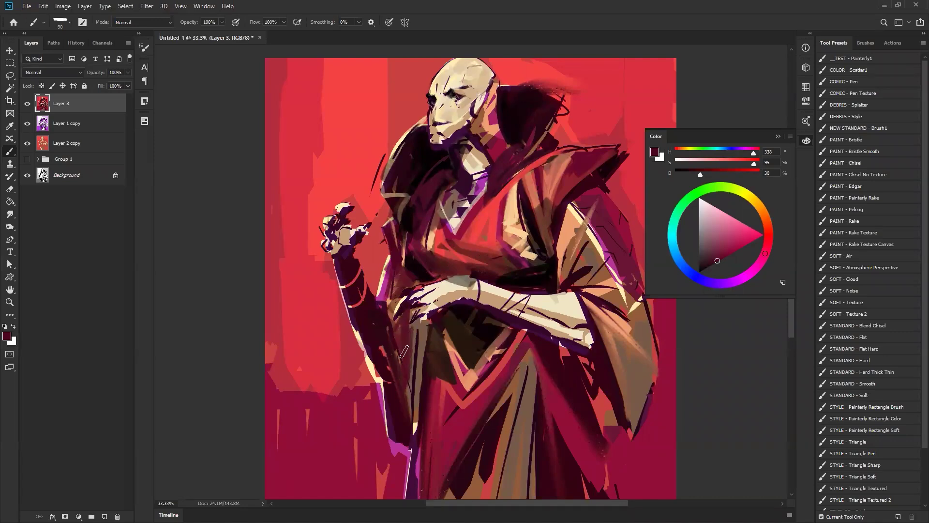
pyautogui.keyDown('alt'); pyautogui.click(426, 375); pyautogui.keyUp('alt')
pyautogui.keyDown('alt'); pyautogui.click(430, 371); pyautogui.keyUp('alt')
# - Flip the canvas and paint a pale cream (H 48, S 32, B 100) highlight along the sleeve's outer edge with the brush at 60
pyautogui.hotkey('ctrl', 'shift', 'h')
pyautogui.moveTo(496, 329); pyautogui.dragTo(492, 261)
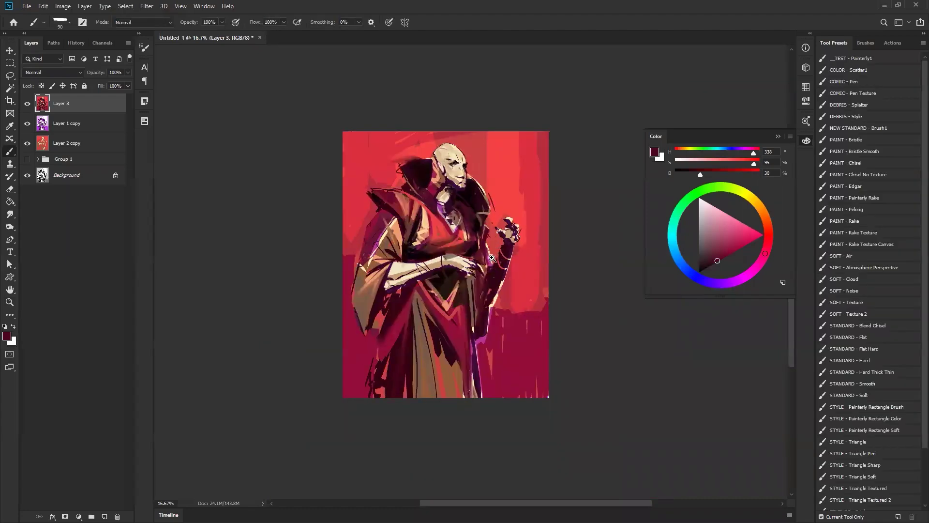
pyautogui.keyDown('ctrl'); pyautogui.click(487, 259); pyautogui.keyUp('ctrl')
pyautogui.click(487, 259)
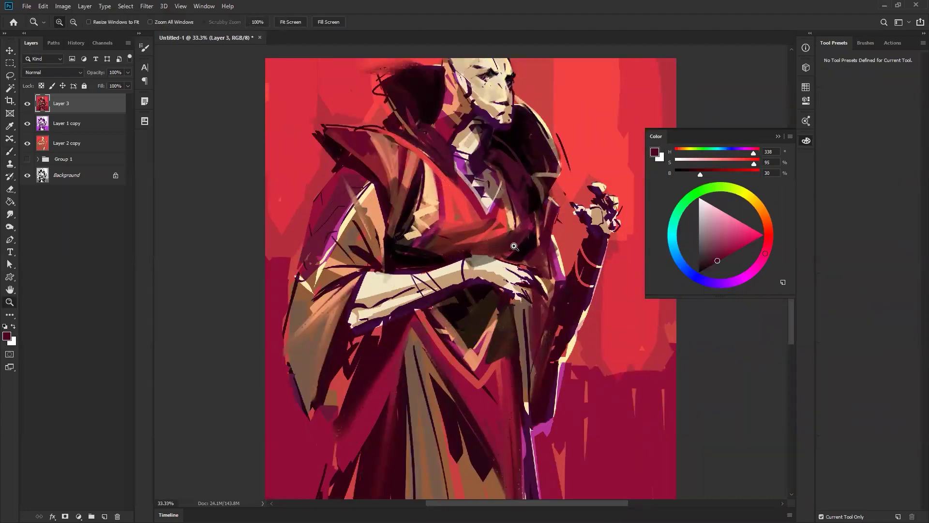
pyautogui.press('b')
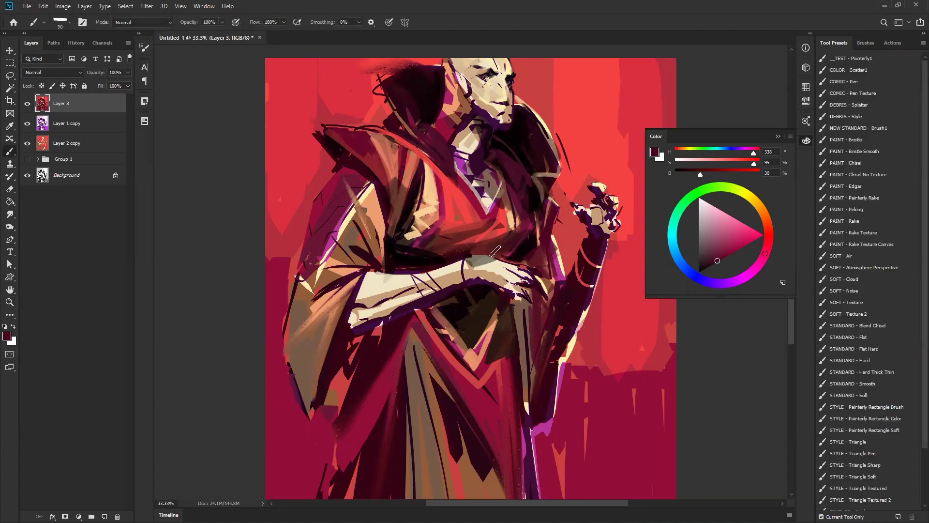
pyautogui.keyDown('alt'); pyautogui.click(340, 178); pyautogui.keyUp('alt')
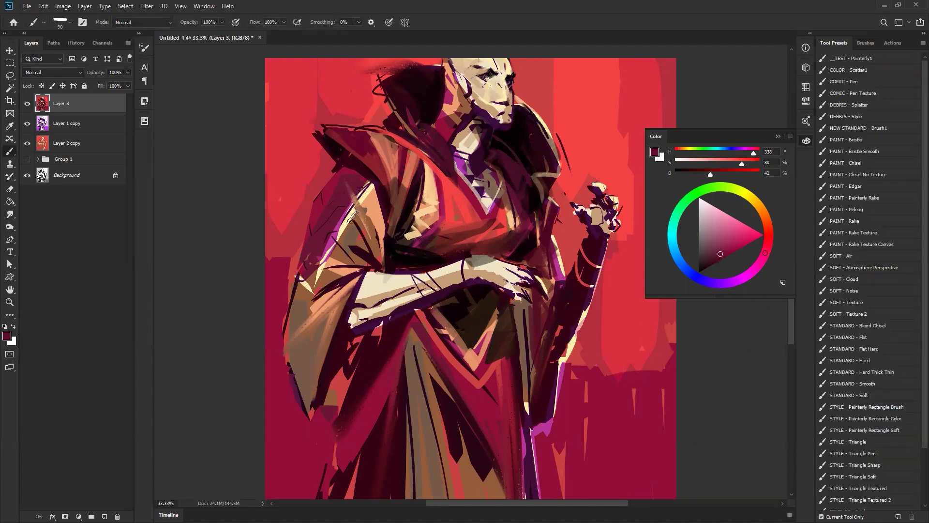
pyautogui.keyDown('alt'); pyautogui.click(368, 189); pyautogui.keyUp('alt')
pyautogui.moveTo(346, 225)
pyautogui.mouseDown()
pyautogui.moveTo(335, 249)
pyautogui.moveTo(298, 277)
pyautogui.mouseUp()
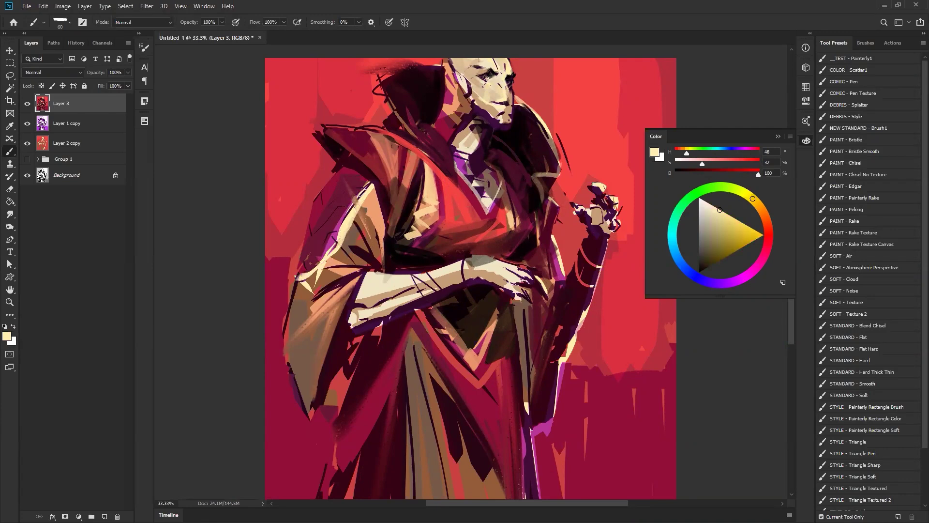
# - Try a broad black stroke down from the flared shoulder collar, behind the sleeve
pyautogui.press('d')
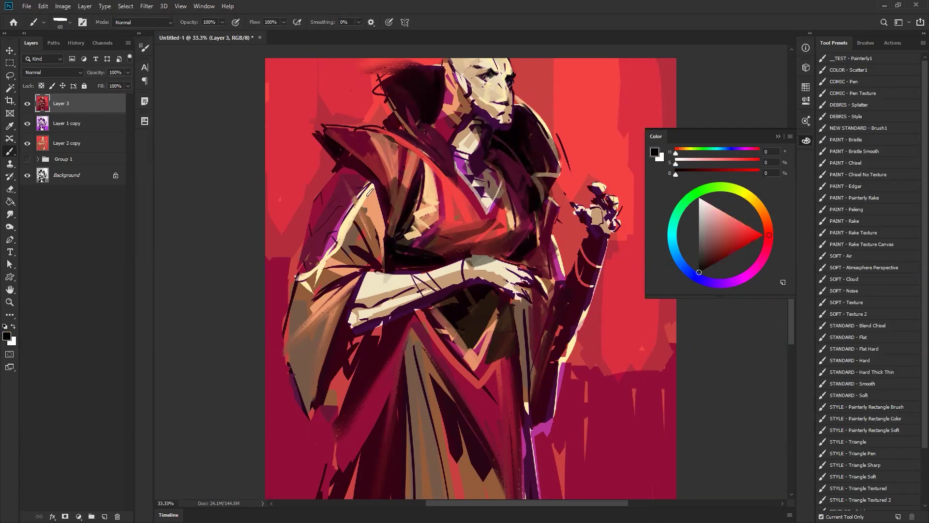
pyautogui.press('z')
pyautogui.keyDown('alt'); pyautogui.click(372, 241); pyautogui.keyUp('alt')
pyautogui.keyDown('alt'); pyautogui.click(359, 272); pyautogui.keyUp('alt')
pyautogui.click(371, 264)
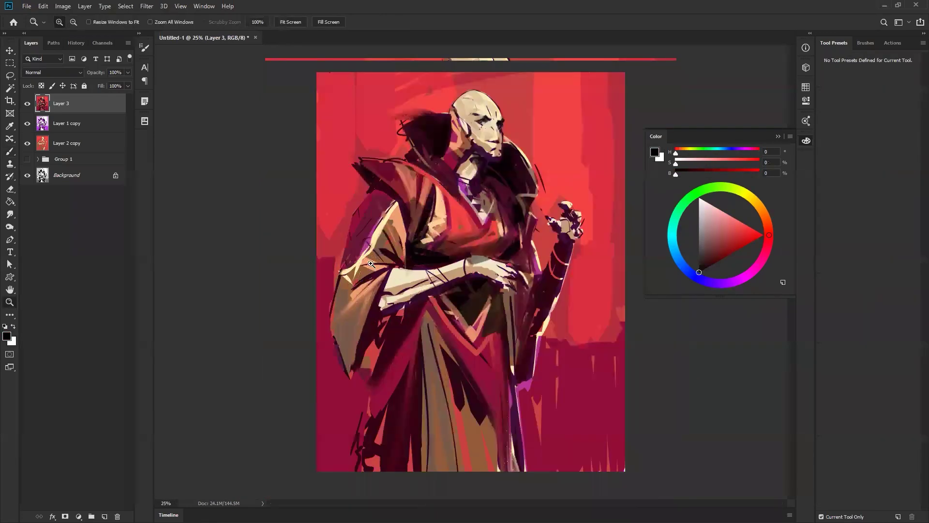
pyautogui.click(372, 264)
pyautogui.press('b')
pyautogui.press(']')
pyautogui.press(']')
pyautogui.press(']')
pyautogui.moveTo(352, 160)
pyautogui.mouseDown()
pyautogui.moveTo(315, 207)
pyautogui.moveTo(309, 248)
pyautogui.mouseUp()
pyautogui.hotkey('ctrl', 'z')
# - Paint a black shadow beneath the flared shoulder collar at the top of the sleeve, enlarging the brush to 175
pyautogui.press(']')
pyautogui.press(']')
pyautogui.moveTo(369, 188)
pyautogui.mouseDown()
pyautogui.moveTo(353, 175)
pyautogui.moveTo(367, 188)
pyautogui.mouseUp()
pyautogui.hotkey('ctrl', 'z')
pyautogui.hotkey('ctrl', 'z')
pyautogui.moveTo(373, 185)
pyautogui.mouseDown()
pyautogui.moveTo(384, 216)
pyautogui.moveTo(350, 212)
pyautogui.mouseUp()
# - Examine the whole figure at reduced size, flipping the canvas back and forth to compare both orientations
pyautogui.press('z')
pyautogui.keyDown('alt'); pyautogui.click(477, 269); pyautogui.keyUp('alt')
pyautogui.keyDown('alt'); pyautogui.click(477, 269); pyautogui.keyUp('alt')
pyautogui.keyDown('alt'); pyautogui.click(481, 270); pyautogui.keyUp('alt')
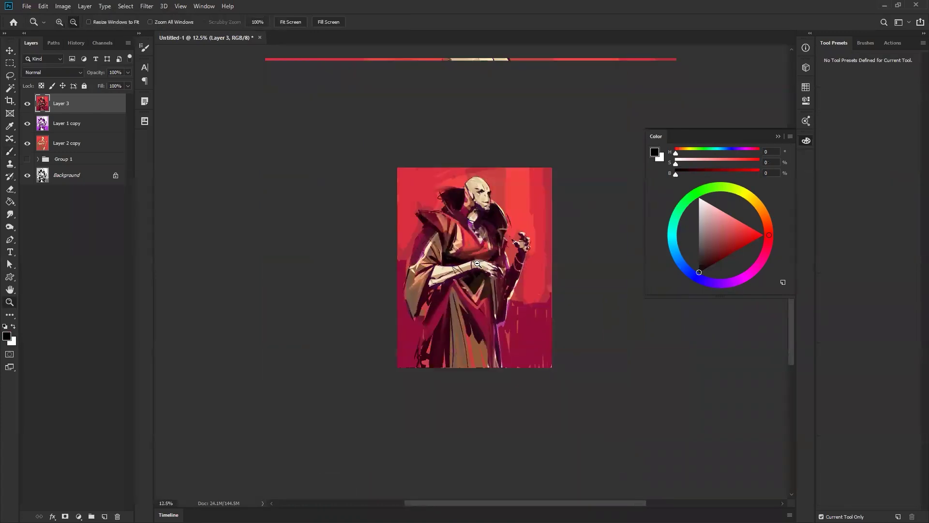
pyautogui.press('F2')
pyautogui.click(525, 263)
pyautogui.press('b')
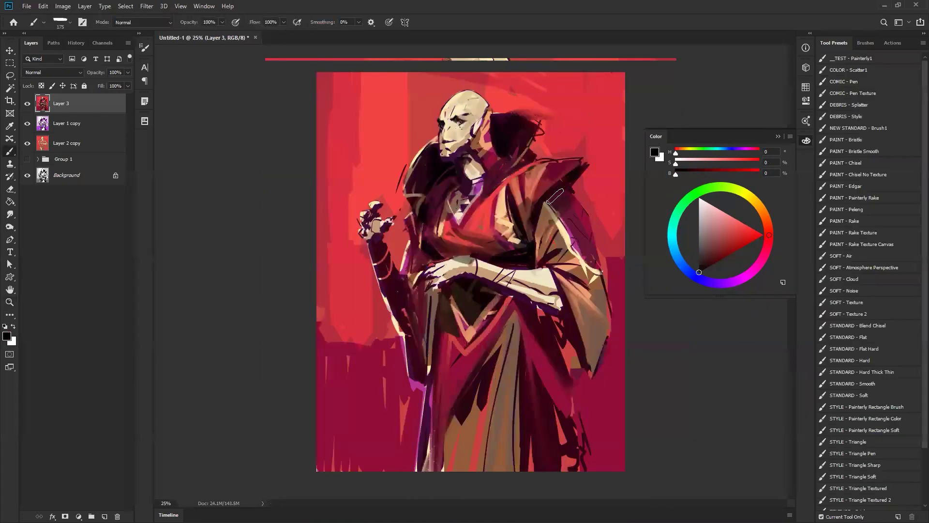
pyautogui.press('h')
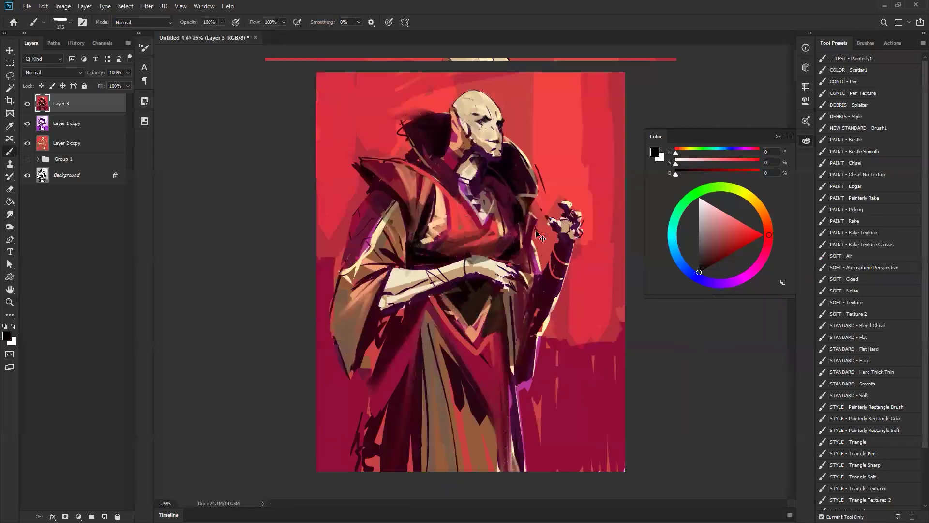
pyautogui.press('h')
pyautogui.press('[')
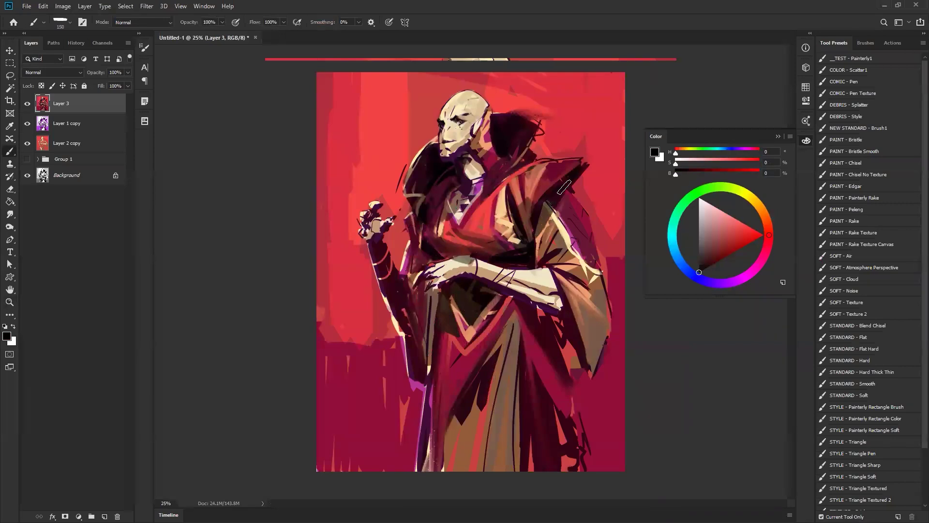
pyautogui.press('z')
pyautogui.keyDown('alt'); pyautogui.click(542, 284); pyautogui.keyUp('alt')
pyautogui.keyDown('alt'); pyautogui.click(542, 284); pyautogui.keyUp('alt')
pyautogui.click(543, 284)
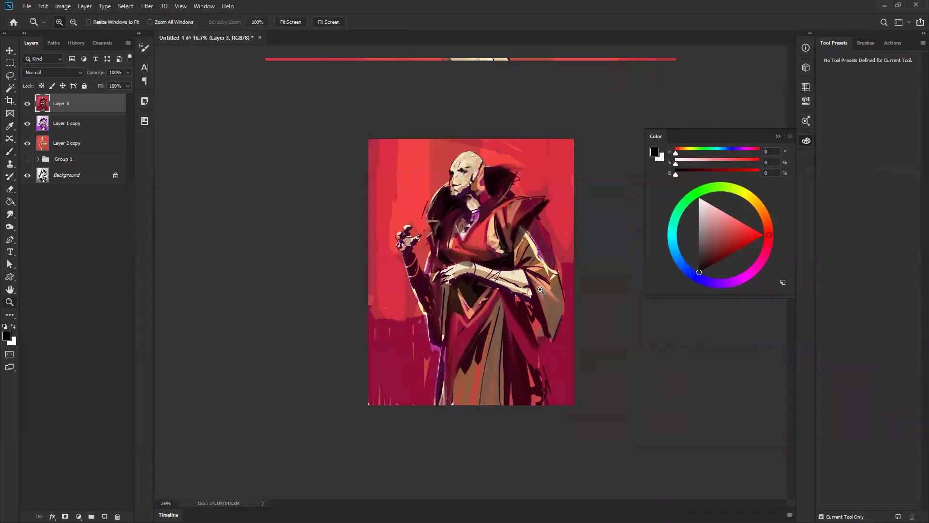
pyautogui.click(543, 285)
pyautogui.press('b')
pyautogui.press('h')
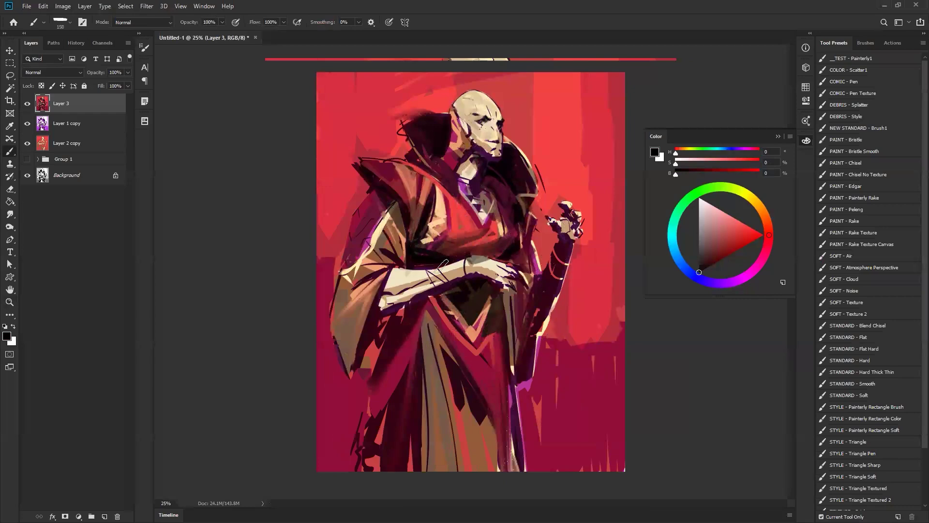
# - Repaint the resting forearm and hand in cream (H 46, S 18, B 93) and tan (H 36, S 27, B 85), reducing the brush to 60
pyautogui.press('z')
pyautogui.click(460, 286)
pyautogui.click(460, 286)
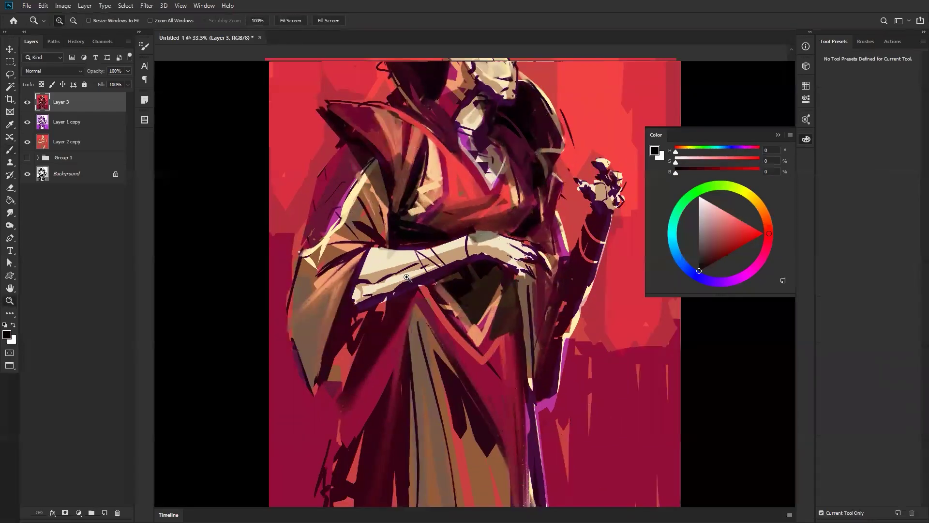
pyautogui.press('b')
pyautogui.keyDown('alt'); pyautogui.click(365, 237); pyautogui.keyUp('alt')
pyautogui.press('[')
pyautogui.press('[')
pyautogui.press('[')
pyautogui.press('[')
pyautogui.press('[')
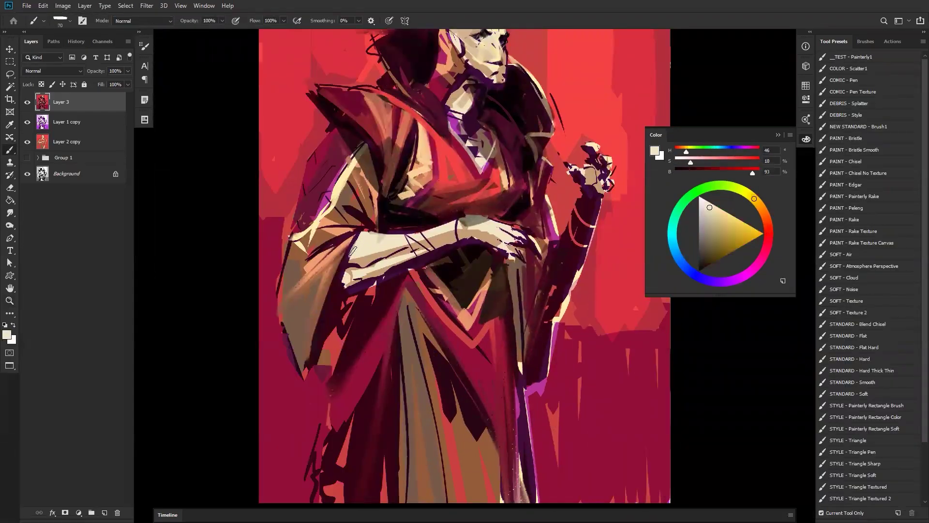
pyautogui.moveTo(361, 260)
pyautogui.mouseDown()
pyautogui.moveTo(397, 241)
pyautogui.moveTo(496, 233)
pyautogui.moveTo(490, 227)
pyautogui.moveTo(516, 248)
pyautogui.mouseUp()
pyautogui.keyDown('alt'); pyautogui.click(375, 257); pyautogui.keyUp('alt')
pyautogui.moveTo(387, 264)
pyautogui.mouseDown()
pyautogui.moveTo(346, 283)
pyautogui.moveTo(343, 277)
pyautogui.moveTo(341, 288)
pyautogui.moveTo(383, 274)
pyautogui.mouseUp()
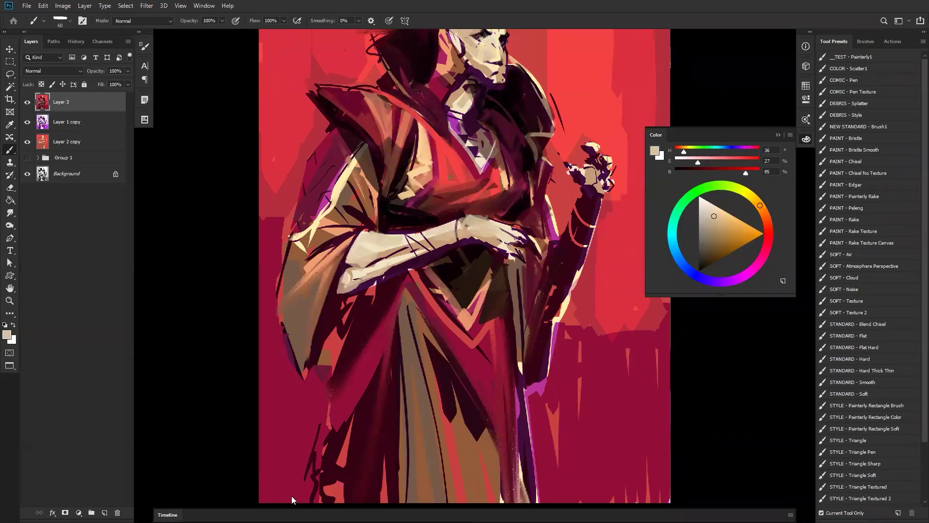
# - Switch to the ArtStation page in the browser, open the artist's portfolio and browse through the artworks to the end
pyautogui.hotkey('alt', 'Tab')
pyautogui.click(836, 105)
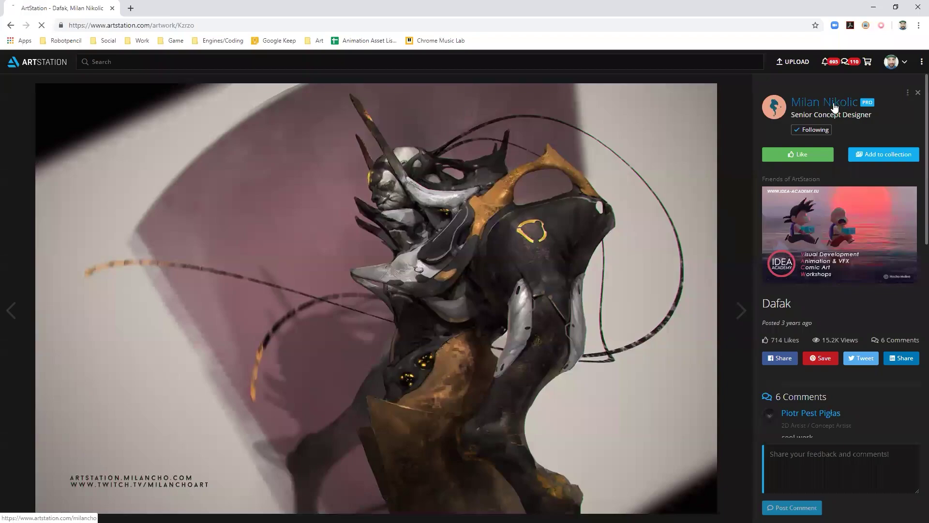
pyautogui.scroll(-10, 599, 246)
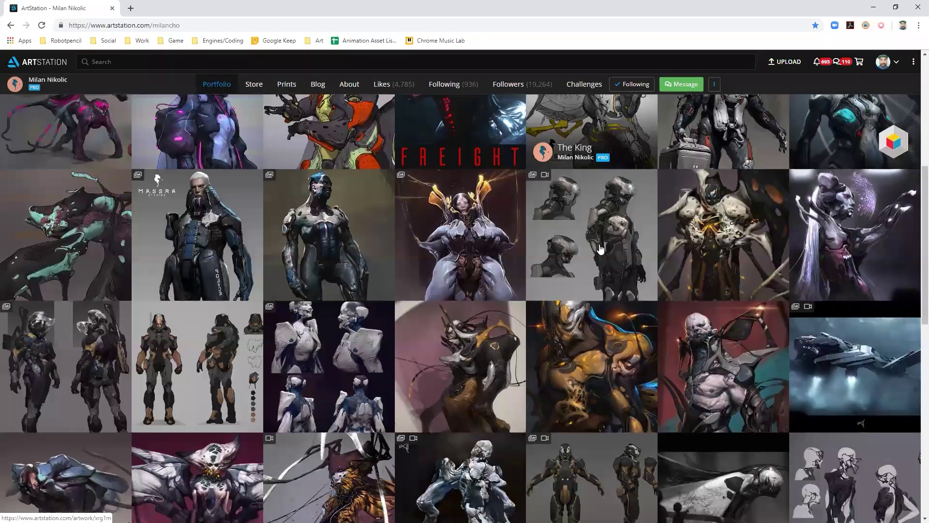
pyautogui.scroll(-10, 600, 249)
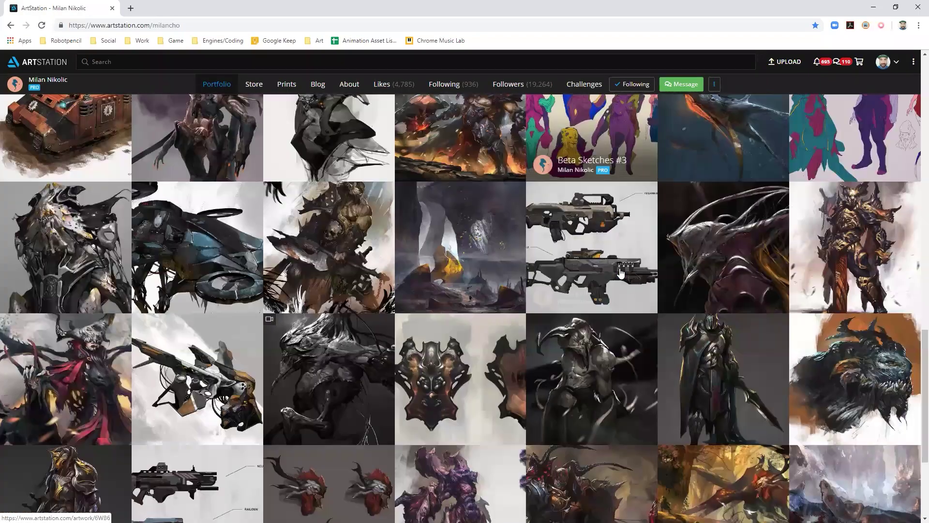
pyautogui.scroll(-3, 621, 275)
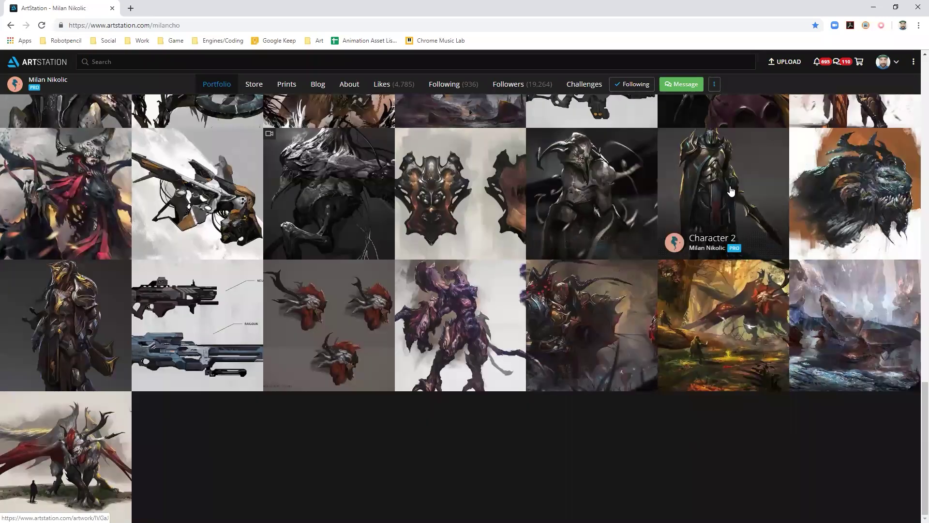
# - View the Character 2 artwork and return to the top of the artist's portfolio
pyautogui.click(743, 202)
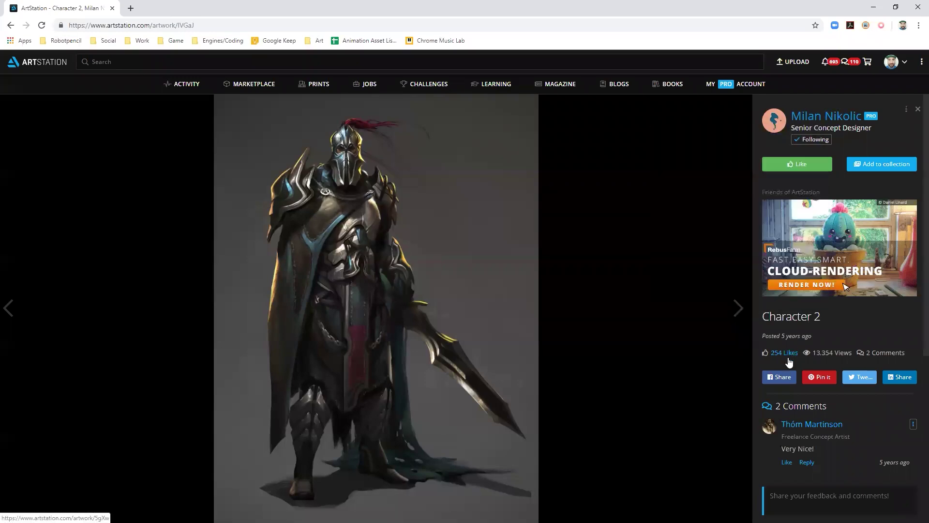
pyautogui.moveTo(782, 335); pyautogui.dragTo(812, 340)
pyautogui.click(837, 115)
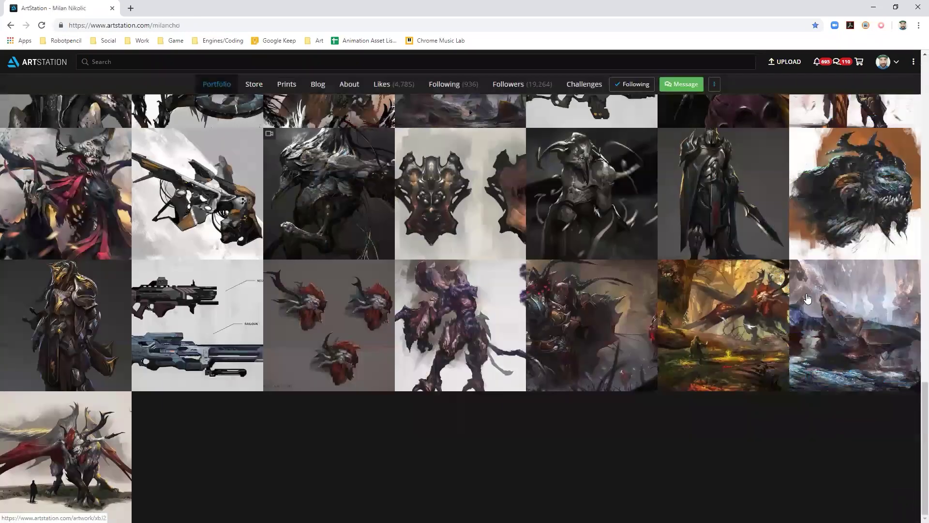
pyautogui.scroll(3, 771, 257)
pyautogui.scroll(15, 771, 257)
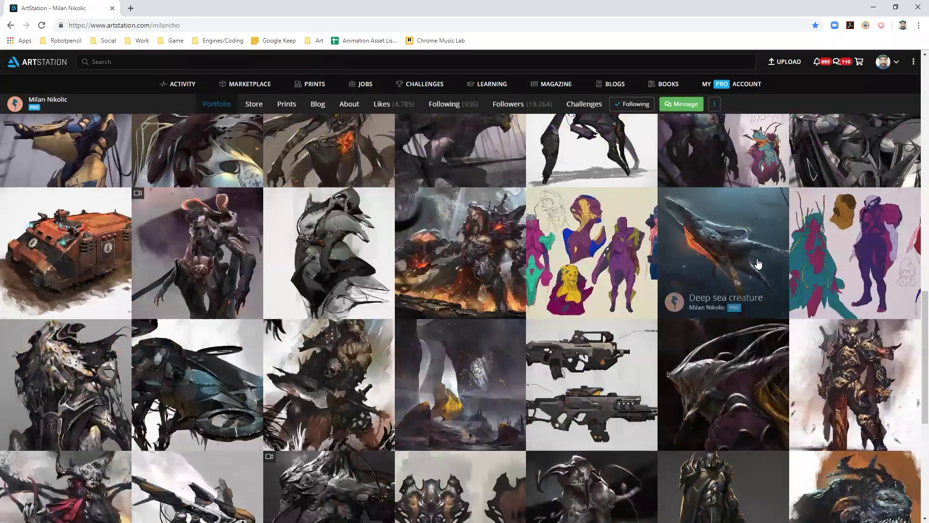
pyautogui.scroll(-1, 508, 238)
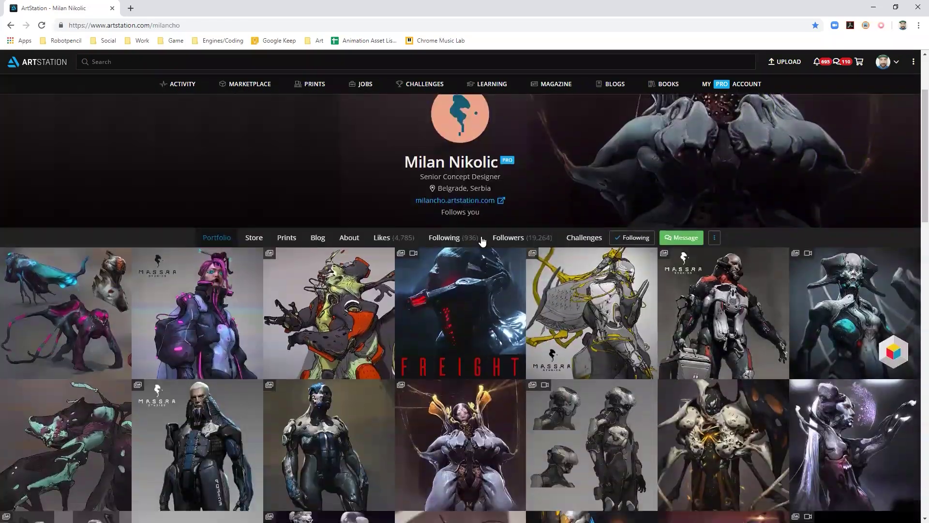
# - Open the FREIGHT - Short Film project, browse through its concept images and film stills, and close the browser to return to the painting
pyautogui.click(457, 254)
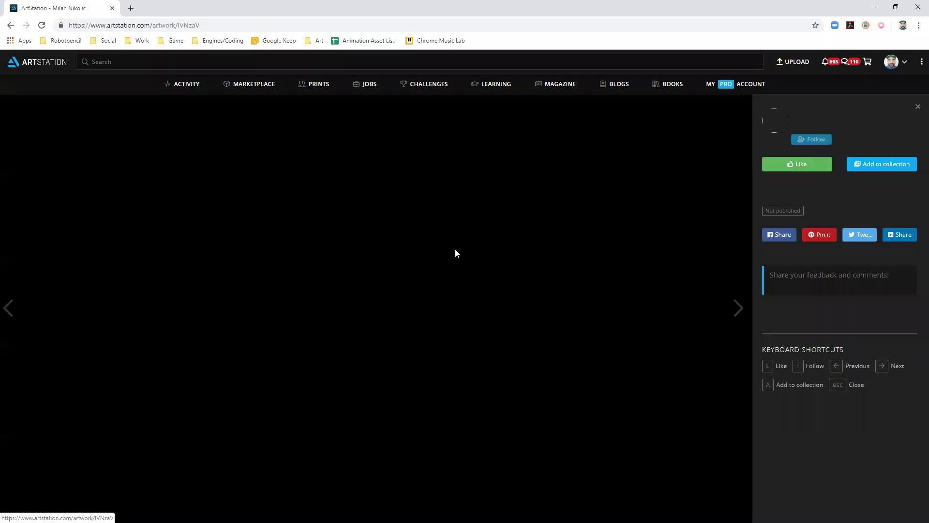
pyautogui.scroll(-13, 433, 277)
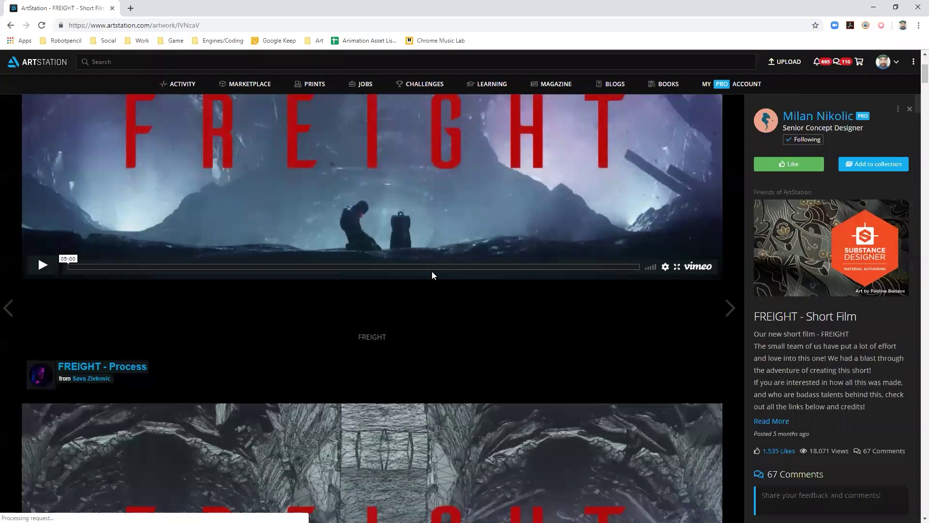
pyautogui.scroll(-20, 433, 272)
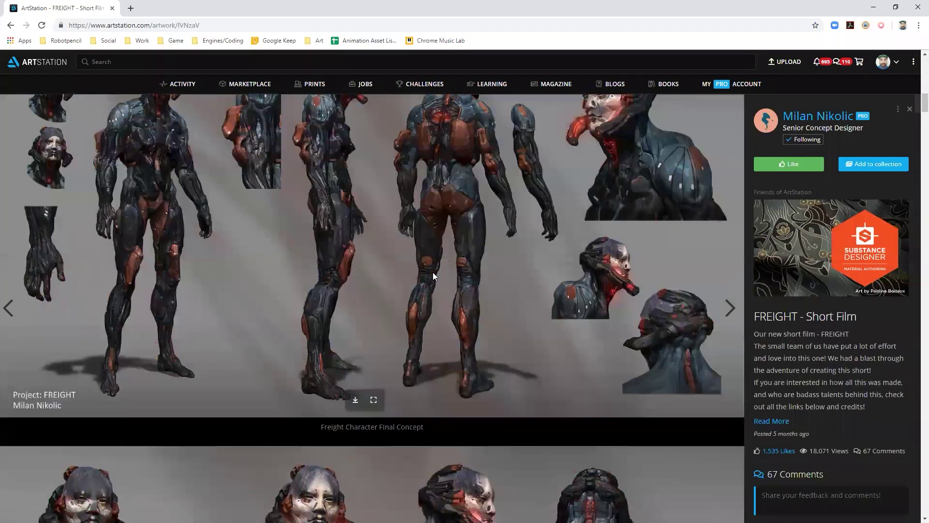
pyautogui.scroll(-20, 437, 275)
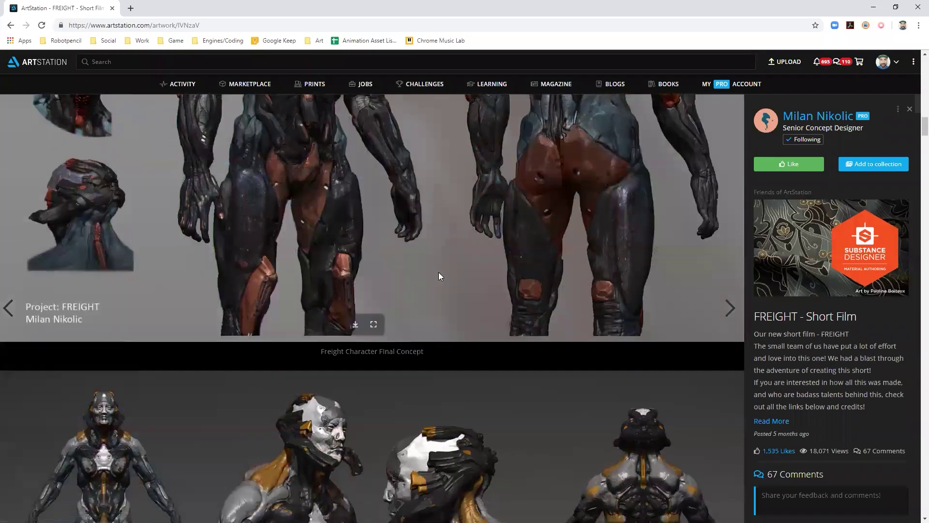
pyautogui.scroll(-15, 441, 276)
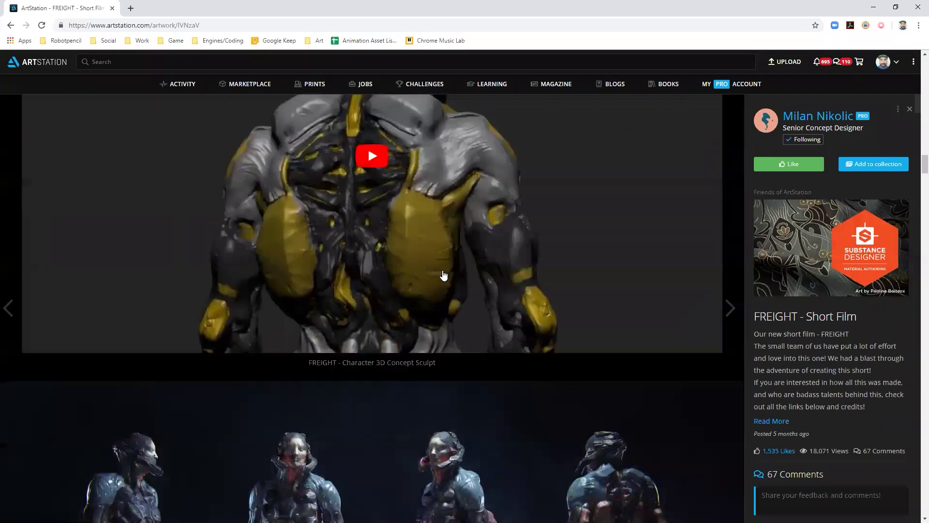
pyautogui.scroll(-10, 435, 281)
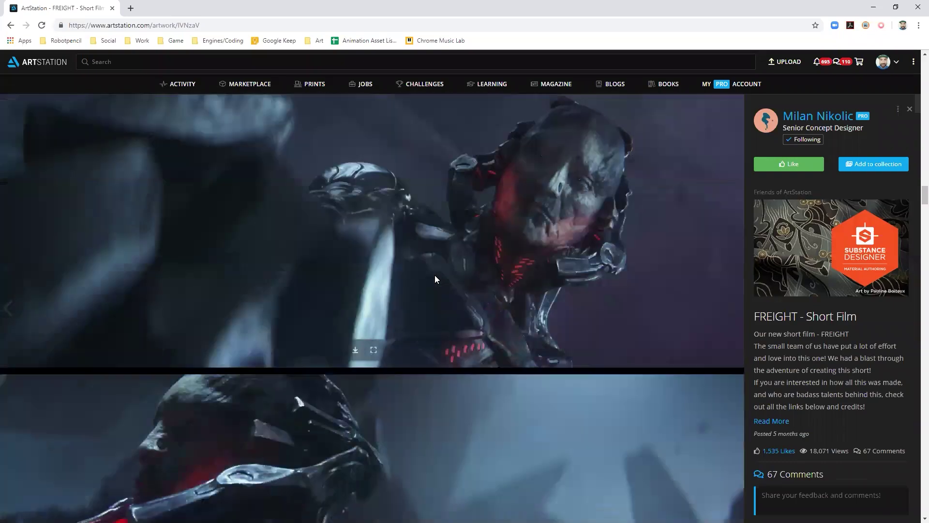
pyautogui.click(916, 10)
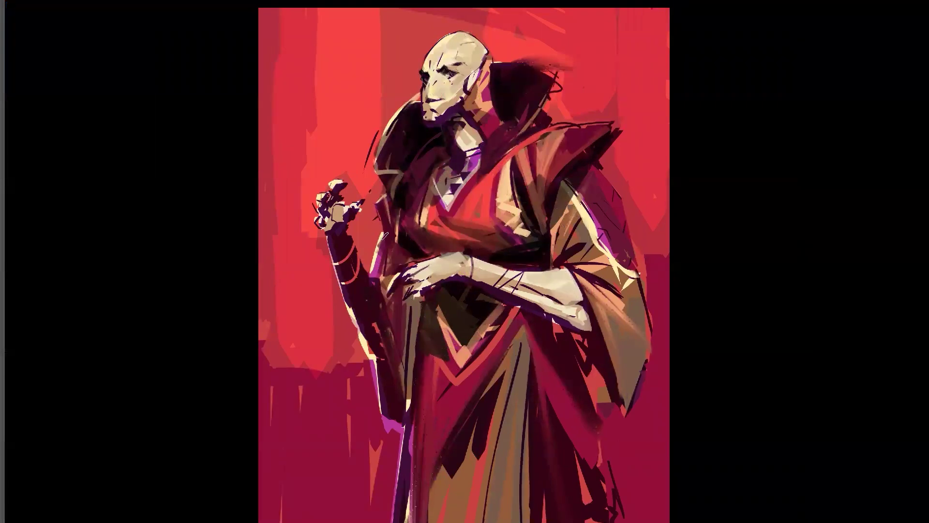
# - Paint a black shadow beneath the resting hand, running down between the robe front and the far sleeve, and check it on the mirrored canvas
pyautogui.moveTo(381, 252)
pyautogui.mouseDown()
pyautogui.moveTo(377, 267)
pyautogui.moveTo(410, 259)
pyautogui.moveTo(374, 283)
pyautogui.moveTo(375, 276)
pyautogui.moveTo(389, 339)
pyautogui.mouseUp()
pyautogui.moveTo(381, 278)
pyautogui.mouseDown()
pyautogui.moveTo(389, 323)
pyautogui.moveTo(385, 290)
pyautogui.moveTo(400, 310)
pyautogui.moveTo(412, 297)
pyautogui.moveTo(400, 332)
pyautogui.moveTo(414, 301)
pyautogui.moveTo(407, 389)
pyautogui.moveTo(407, 311)
pyautogui.moveTo(394, 302)
pyautogui.moveTo(405, 366)
pyautogui.moveTo(402, 352)
pyautogui.mouseUp()
pyautogui.hotkey('ctrl', '-')
pyautogui.hotkey('ctrl', '-')
pyautogui.hotkey('ctrl', '-')
pyautogui.press('m')
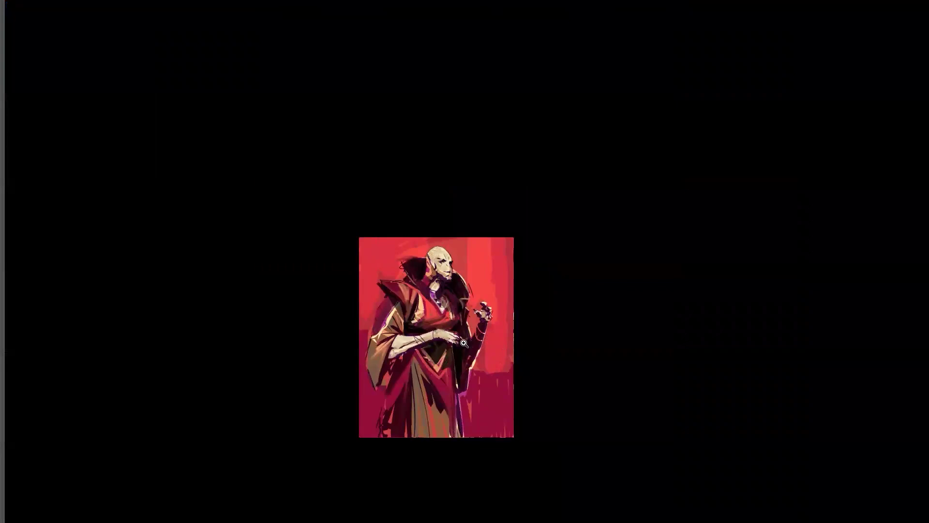
# - Paint dark purple folds across the waist sash just above the resting forearm, comparing the figure in both canvas orientations
pyautogui.scroll(5, 467, 344)
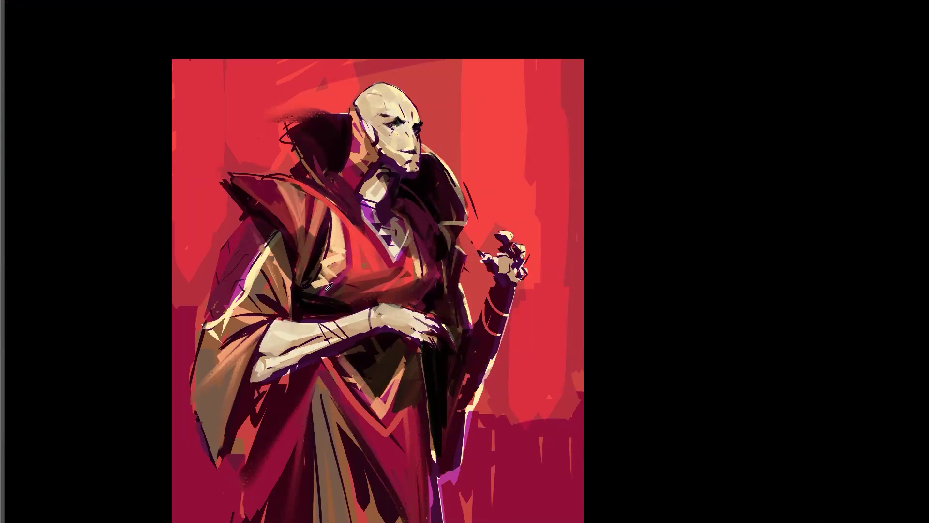
pyautogui.moveTo(298, 301)
pyautogui.mouseDown()
pyautogui.moveTo(346, 309)
pyautogui.moveTo(311, 316)
pyautogui.moveTo(326, 318)
pyautogui.moveTo(349, 312)
pyautogui.mouseUp()
pyautogui.scroll(-3, 360, 325)
pyautogui.moveTo(462, 319); pyautogui.dragTo(507, 261)
pyautogui.hotkey('ctrl', 'f')
pyautogui.keyDown('ctrl'); pyautogui.click(435, 277); pyautogui.keyUp('ctrl')
pyautogui.keyDown('ctrl'); pyautogui.click(437, 271); pyautogui.keyUp('ctrl')
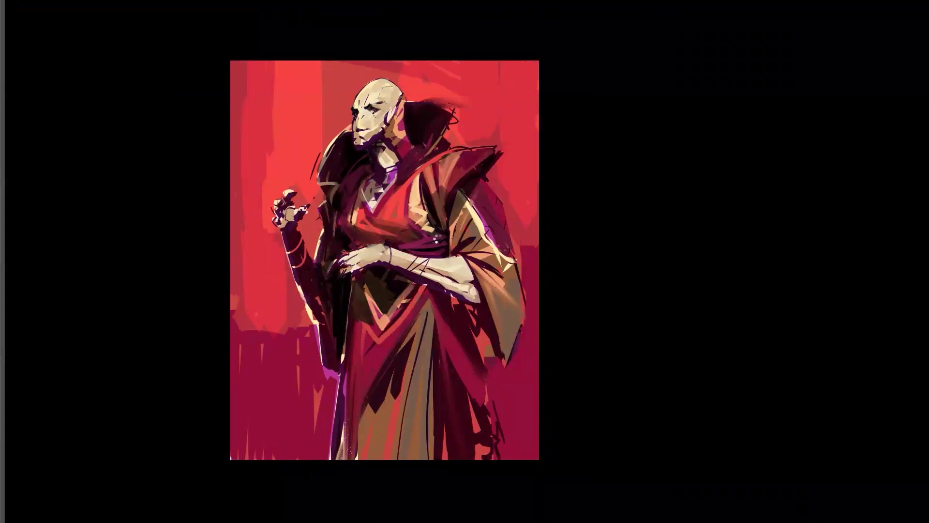
pyautogui.press('m')
pyautogui.press('m')
# - Paint a long pointed cream ear rising from the side of the bald head and check the whole figure in both canvas orientations
pyautogui.scroll(2, 368, 143)
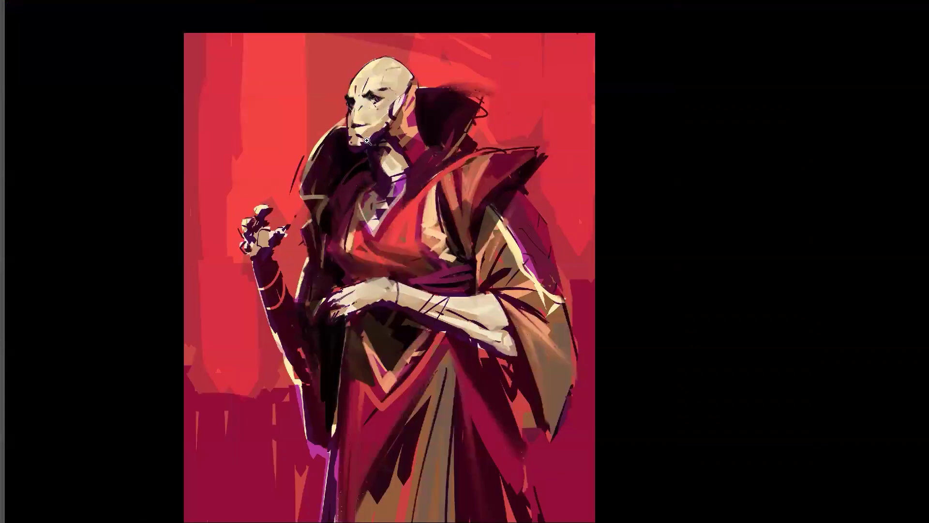
pyautogui.scroll(2, 370, 143)
pyautogui.keyDown('alt'); pyautogui.click(438, 118); pyautogui.keyUp('alt')
pyautogui.moveTo(445, 116)
pyautogui.mouseDown()
pyautogui.moveTo(465, 90)
pyautogui.moveTo(449, 128)
pyautogui.moveTo(469, 92)
pyautogui.moveTo(435, 128)
pyautogui.mouseUp()
pyautogui.hotkey('ctrl', 'z')
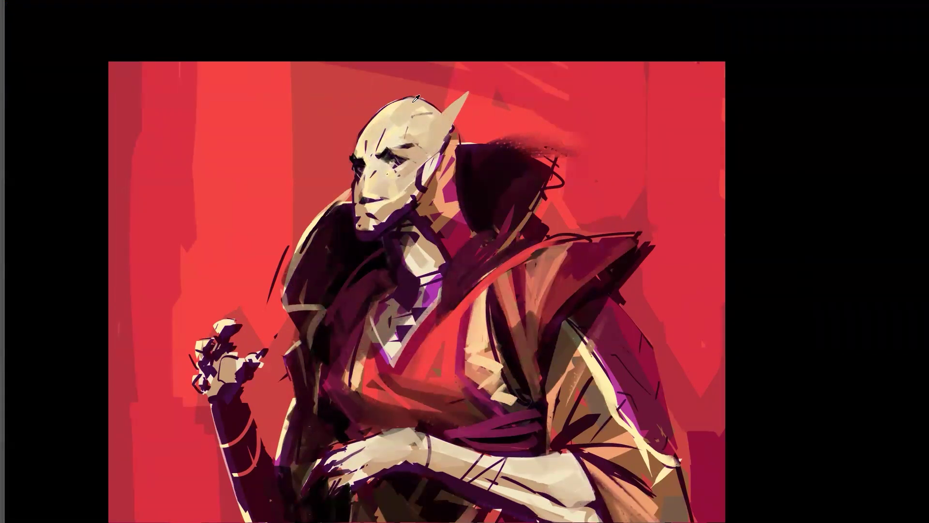
pyautogui.keyDown('alt'); pyautogui.click(421, 167); pyautogui.keyUp('alt')
pyautogui.keyDown('alt'); pyautogui.click(423, 165); pyautogui.keyUp('alt')
pyautogui.keyDown('alt'); pyautogui.click(425, 162); pyautogui.keyUp('alt')
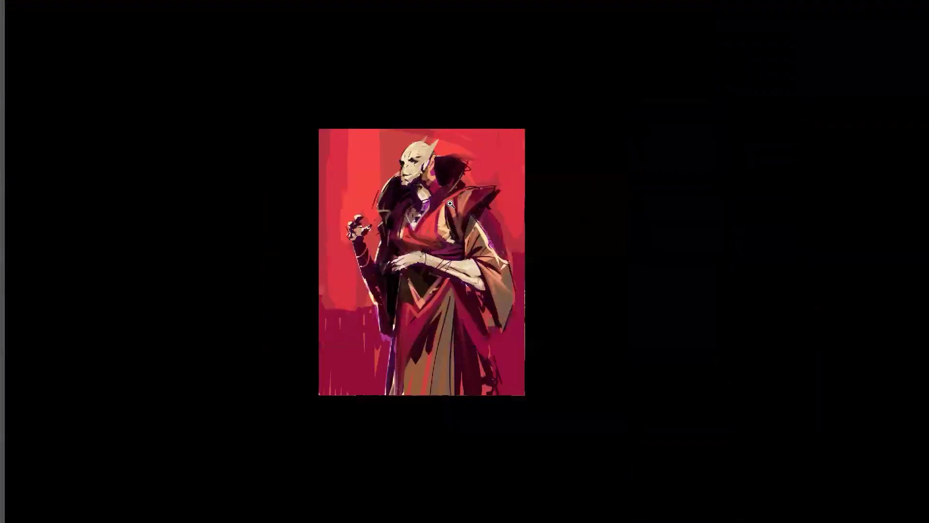
pyautogui.hotkey('ctrl', 'shift', 'h')
pyautogui.hotkey('ctrl', 'shift', 'h')
pyautogui.click(394, 153)
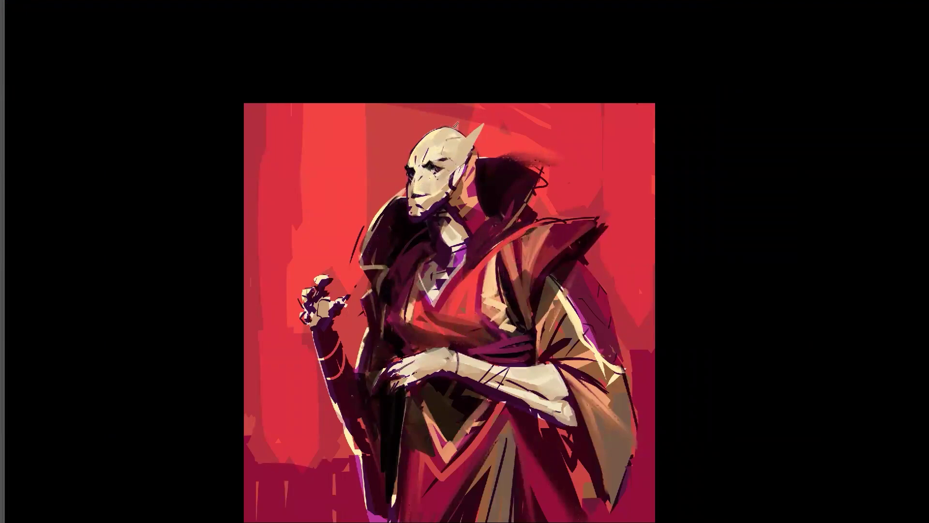
pyautogui.keyDown('alt'); pyautogui.click(438, 208); pyautogui.keyUp('alt')
pyautogui.press('h')
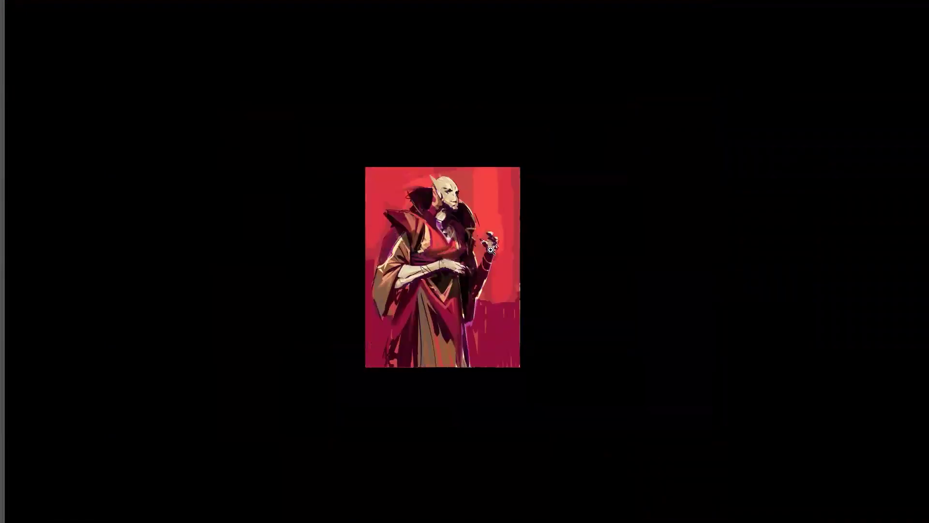
# - Paint edge and fold strokes on the dark collar and lapel beneath the neck, undoing the unwanted strokes
pyautogui.click(485, 207)
pyautogui.click(485, 207)
pyautogui.click(481, 207)
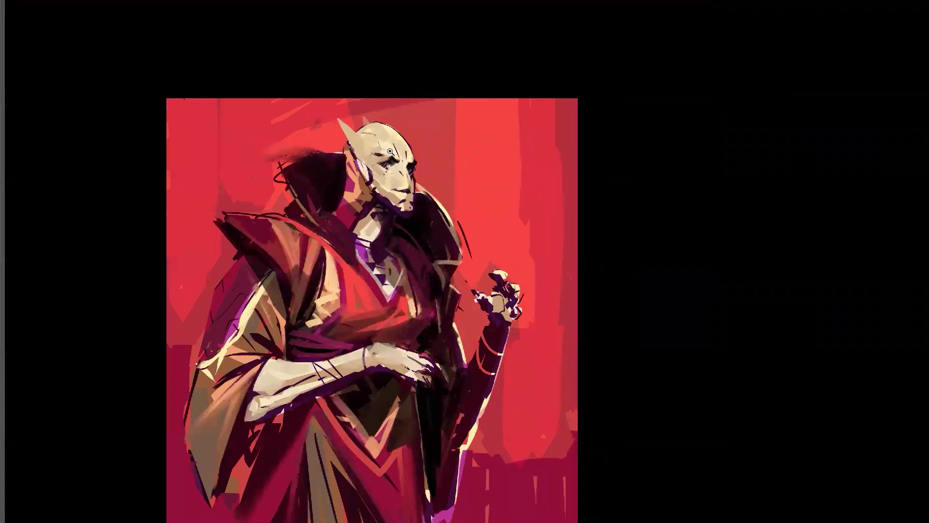
pyautogui.moveTo(369, 152); pyautogui.dragTo(465, 166)
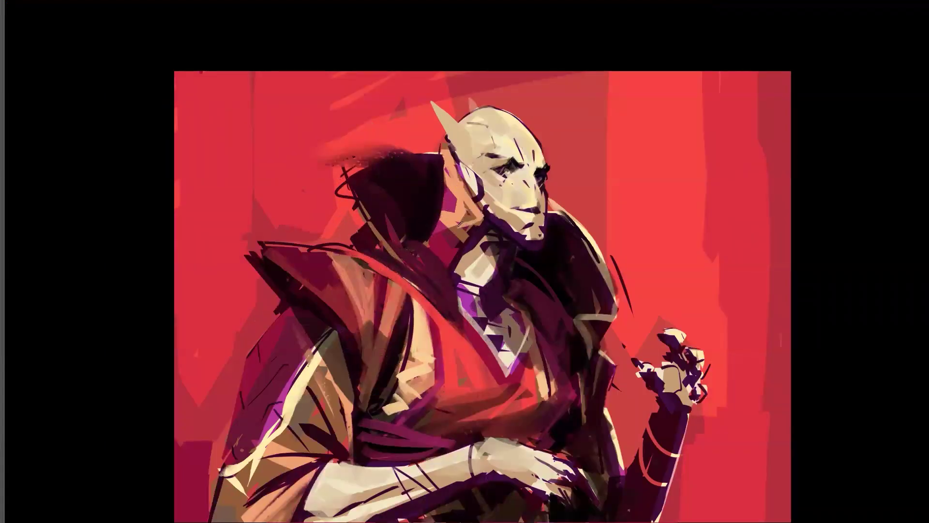
pyautogui.moveTo(447, 248)
pyautogui.mouseDown()
pyautogui.moveTo(418, 248)
pyautogui.moveTo(452, 325)
pyautogui.mouseUp()
pyautogui.hotkey('ctrl', 'z')
pyautogui.hotkey('ctrl', 'z')
pyautogui.hotkey('ctrl', 'z')
pyautogui.moveTo(409, 240)
pyautogui.mouseDown()
pyautogui.moveTo(458, 324)
pyautogui.moveTo(454, 285)
pyautogui.mouseUp()
pyautogui.moveTo(536, 277)
pyautogui.mouseDown()
pyautogui.moveTo(574, 349)
pyautogui.moveTo(569, 399)
pyautogui.mouseUp()
pyautogui.click(573, 385)
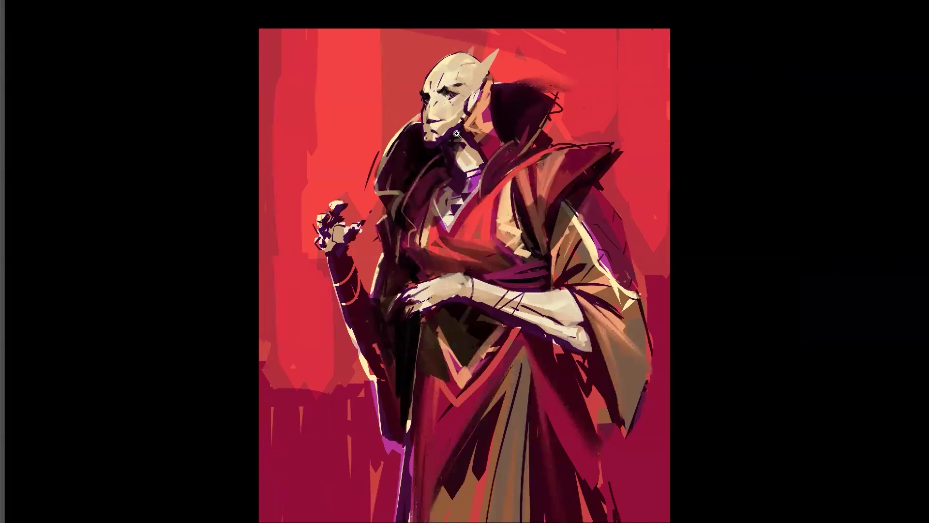
# - Pick a muted purple with hue 296, saturation 48 and brightness 73, and paint shadow strokes along the underside of the jaw
pyautogui.click(458, 133)
pyautogui.moveTo(412, 114); pyautogui.dragTo(420, 162)
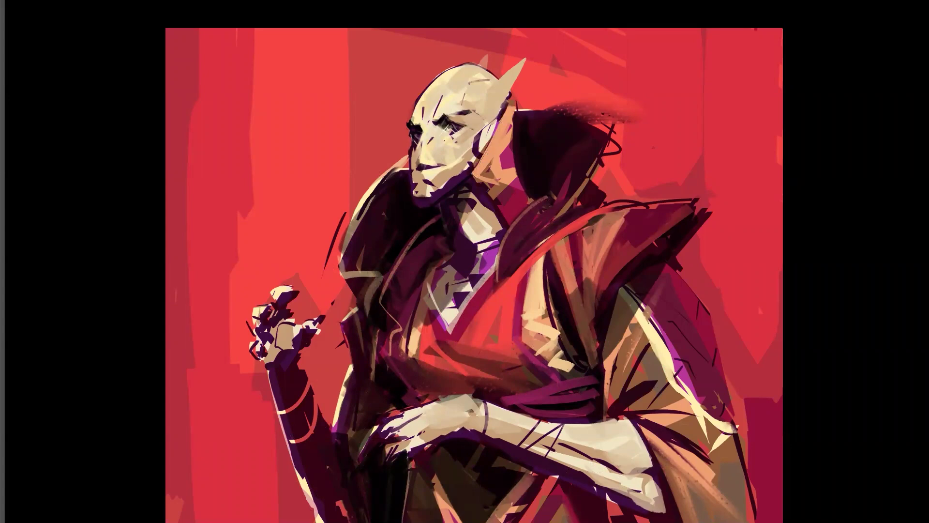
pyautogui.press('m')
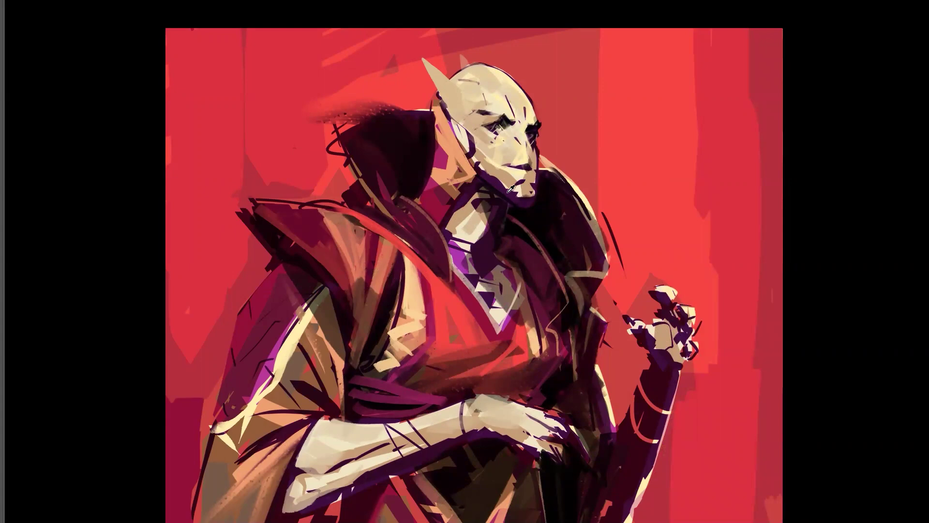
pyautogui.press('F6')
pyautogui.click(836, 108)
pyautogui.moveTo(485, 177); pyautogui.dragTo(516, 200)
pyautogui.hotkey('ctrl', 'z')
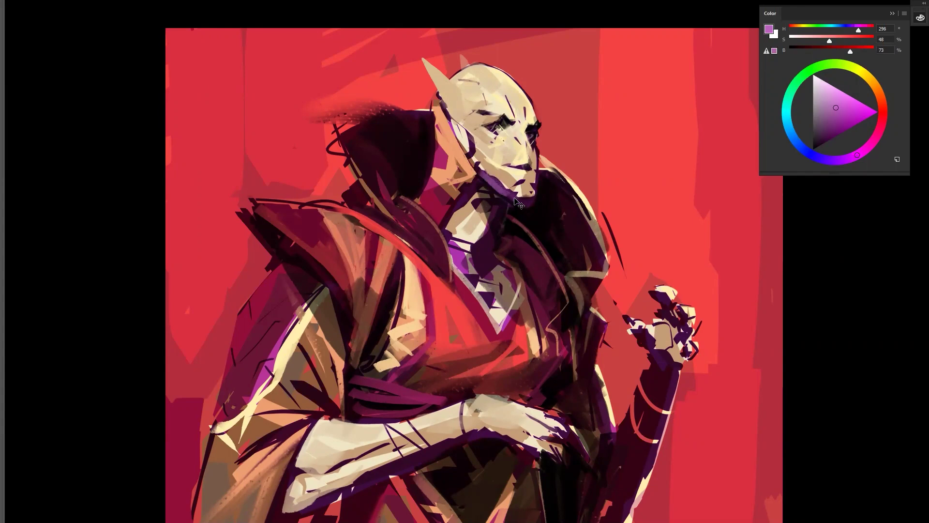
pyautogui.hotkey('ctrl', 'z')
pyautogui.moveTo(481, 172); pyautogui.dragTo(516, 205)
pyautogui.keyDown('alt'); pyautogui.click(526, 203); pyautogui.keyUp('alt')
pyautogui.moveTo(483, 173); pyautogui.dragTo(517, 204)
pyautogui.keyDown('alt'); pyautogui.click(504, 184); pyautogui.keyUp('alt')
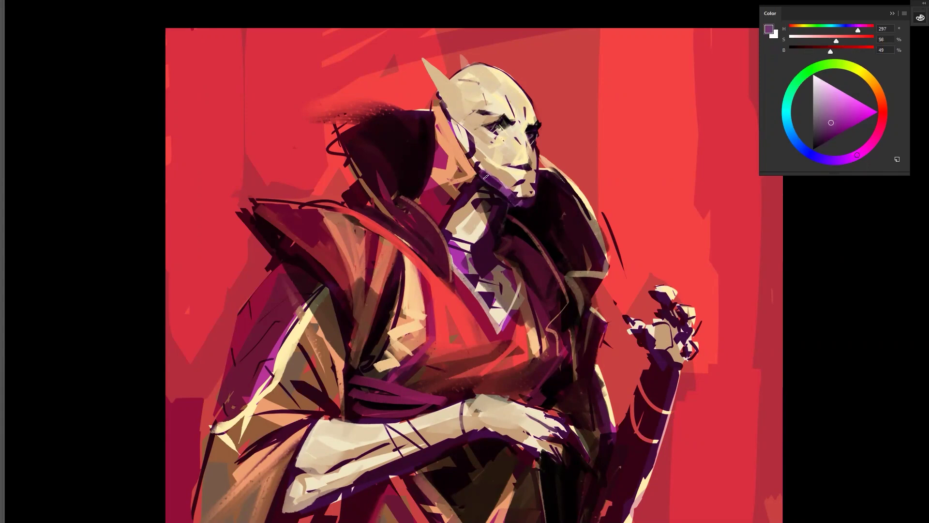
# - Paint the pale patch at the side of the head below the pointed ear in purple, using a darker sampled tone at its base
pyautogui.moveTo(463, 125); pyautogui.dragTo(471, 149)
pyautogui.keyDown('alt'); pyautogui.click(470, 155); pyautogui.keyUp('alt')
pyautogui.moveTo(470, 155); pyautogui.dragTo(470, 146)
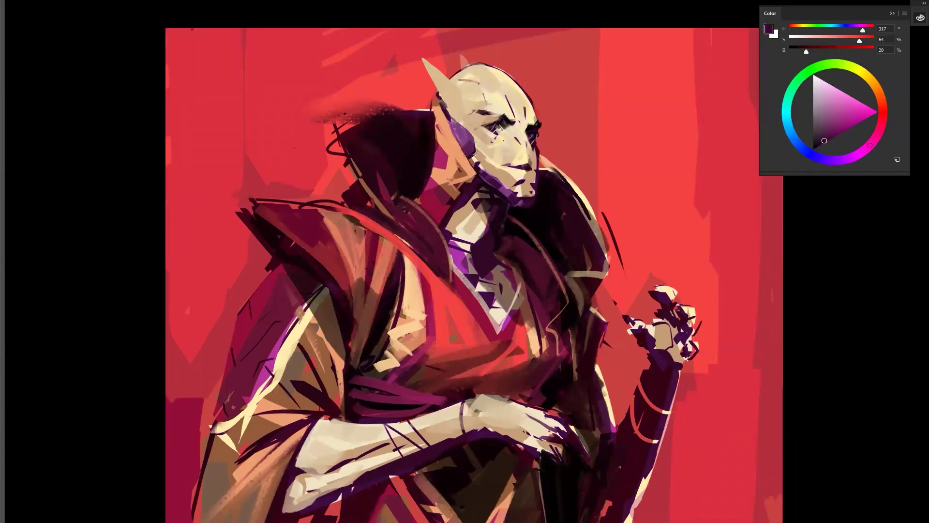
# - Hide the panels and review the mirrored figure as a whole and close up
pyautogui.keyDown('alt'); pyautogui.click(508, 216); pyautogui.keyUp('alt')
pyautogui.keyDown('alt'); pyautogui.click(508, 216); pyautogui.keyUp('alt')
pyautogui.keyDown('alt'); pyautogui.click(508, 216); pyautogui.keyUp('alt')
pyautogui.press('F2')
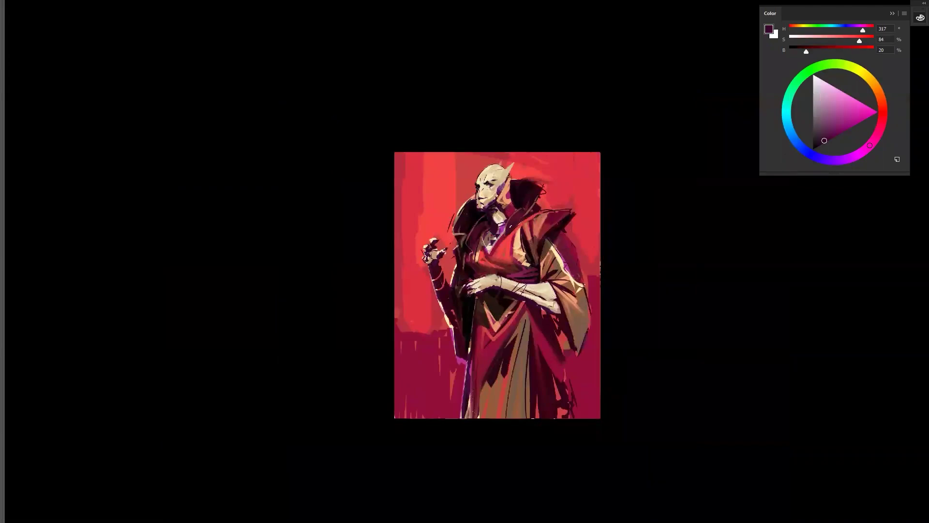
pyautogui.click(519, 220)
pyautogui.click(518, 219)
pyautogui.press('Tab')
pyautogui.press('Tab')
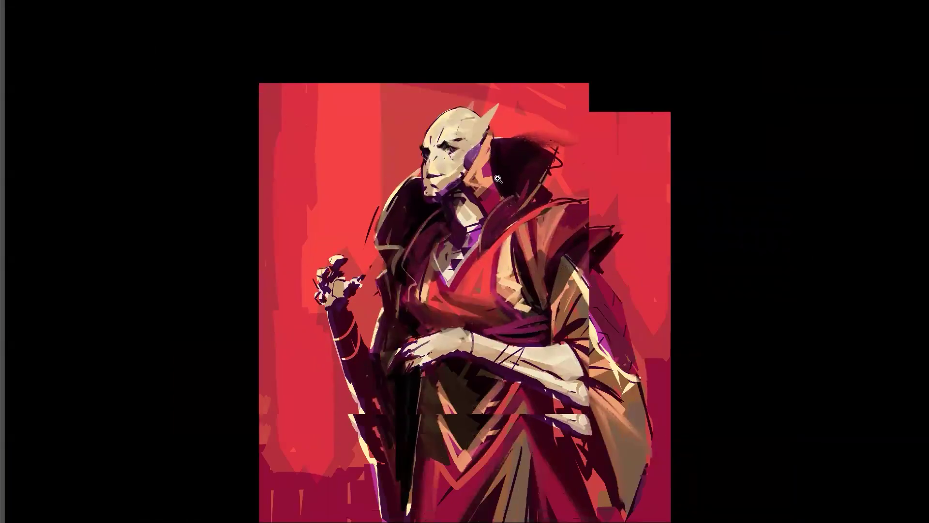
pyautogui.click(476, 232)
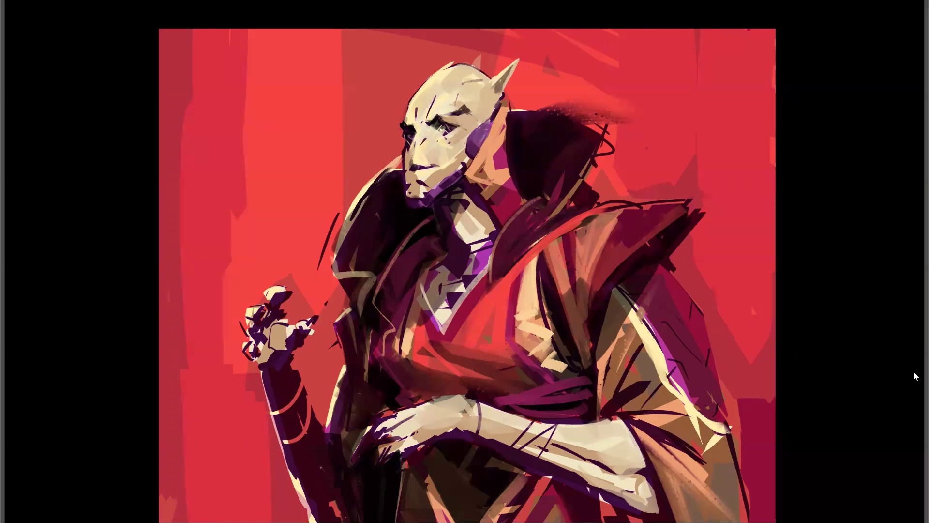
# - Undo the last edit, sample red from the robe's chest and paint a stroke down the back of the neck beside the raised collar
pyautogui.moveTo(926, 373)
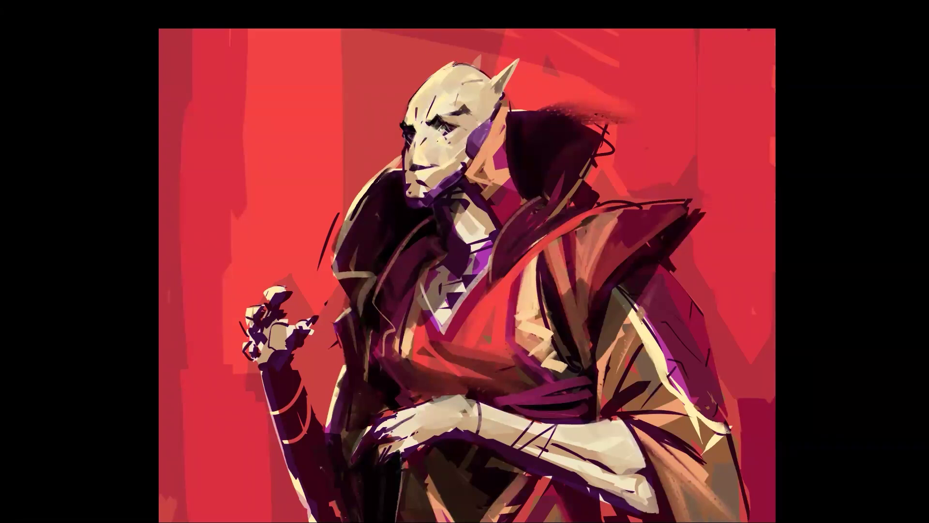
pyautogui.hotkey('ctrl', 'z')
pyautogui.hotkey('ctrl', 'shift', 'h')
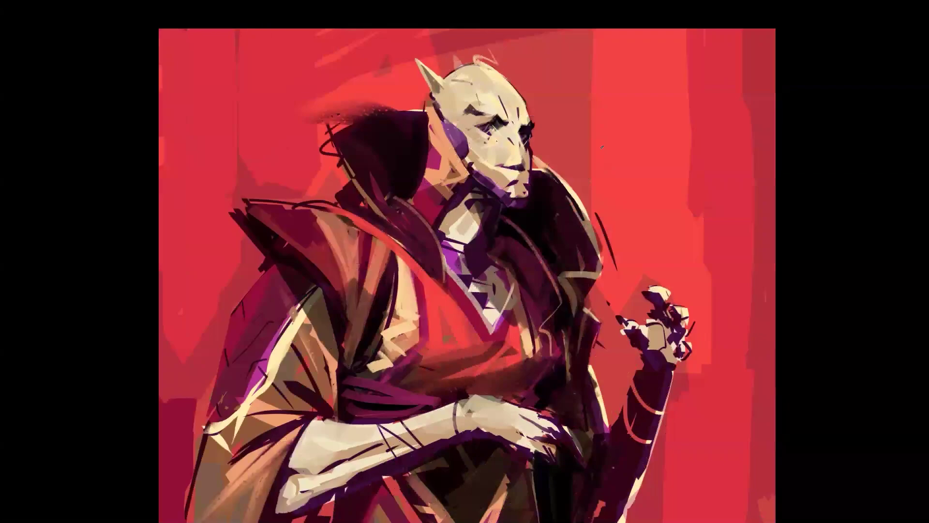
pyautogui.keyDown('alt'); pyautogui.click(579, 206); pyautogui.keyUp('alt')
pyautogui.keyDown('alt'); pyautogui.click(579, 206); pyautogui.keyUp('alt')
pyautogui.keyDown('alt'); pyautogui.click(579, 208); pyautogui.keyUp('alt')
pyautogui.keyDown('ctrl'); pyautogui.click(579, 219); pyautogui.keyUp('ctrl')
pyautogui.keyDown('ctrl'); pyautogui.click(575, 207); pyautogui.keyUp('ctrl')
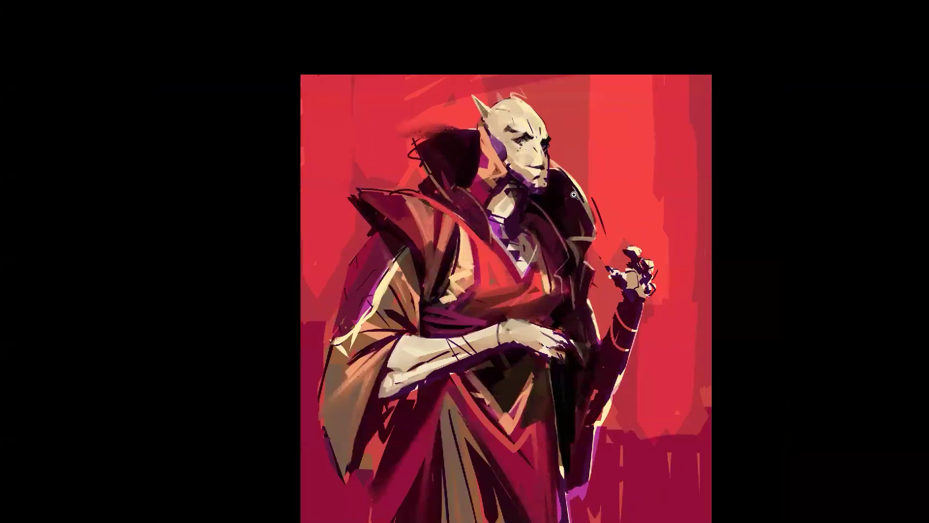
pyautogui.click(574, 195)
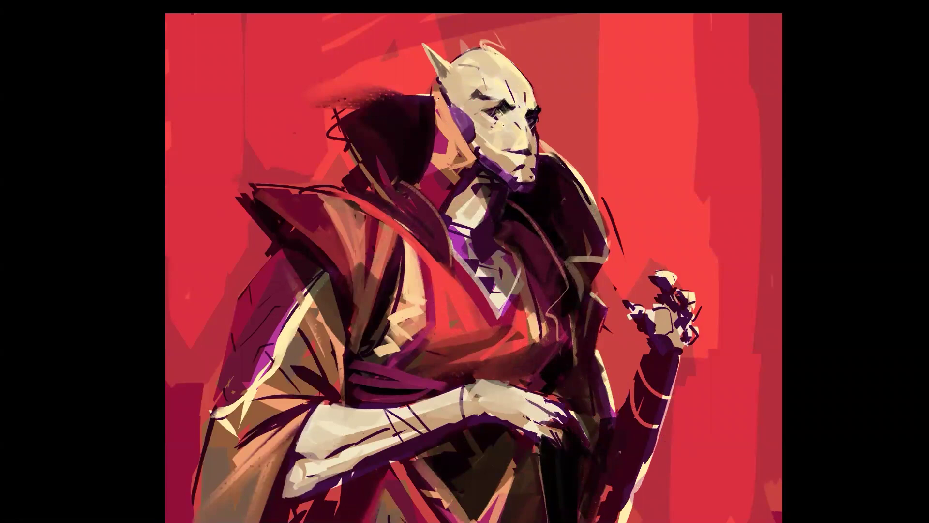
pyautogui.hotkey('ctrl', 'shift', 'h')
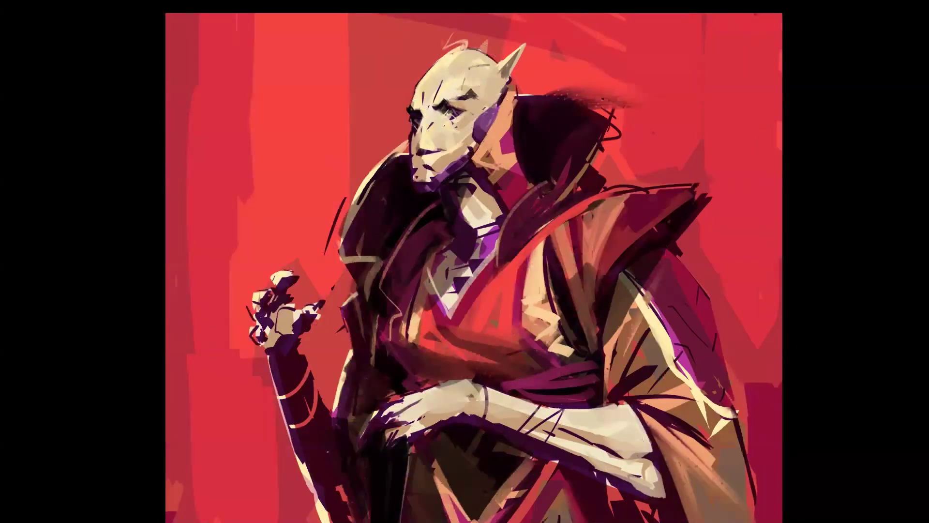
pyautogui.moveTo(512, 106); pyautogui.dragTo(484, 158)
pyautogui.hotkey('ctrl', 'z')
pyautogui.keyDown('alt'); pyautogui.click(508, 289); pyautogui.keyUp('alt')
pyautogui.moveTo(509, 107)
pyautogui.mouseDown()
pyautogui.moveTo(483, 156)
pyautogui.moveTo(494, 145)
pyautogui.moveTo(499, 164)
pyautogui.moveTo(506, 94)
pyautogui.moveTo(483, 162)
pyautogui.mouseUp()
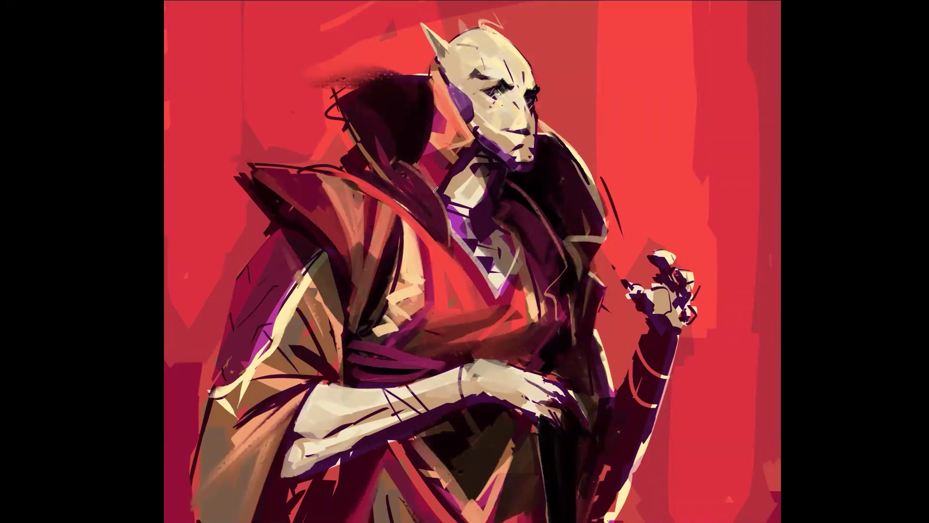
# - Brighten the folds on the robe's large shoulder with a highlight stroke and compare the result at reduced scale
pyautogui.keyDown('alt'); pyautogui.click(620, 202); pyautogui.keyUp('alt')
pyautogui.keyDown('alt'); pyautogui.click(620, 220); pyautogui.keyUp('alt')
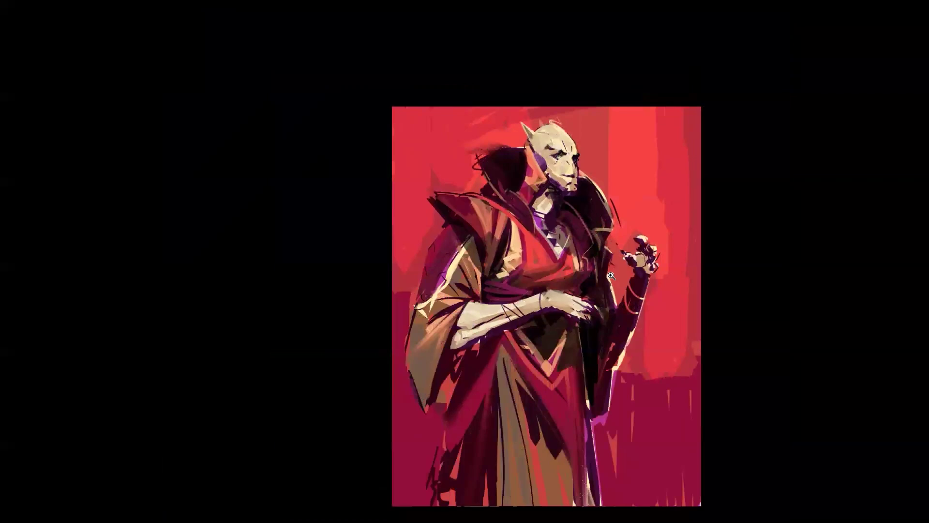
pyautogui.moveTo(527, 226)
pyautogui.mouseDown()
pyautogui.moveTo(471, 170)
pyautogui.moveTo(432, 150)
pyautogui.mouseUp()
pyautogui.keyDown('ctrl'); pyautogui.click(391, 149); pyautogui.keyUp('ctrl')
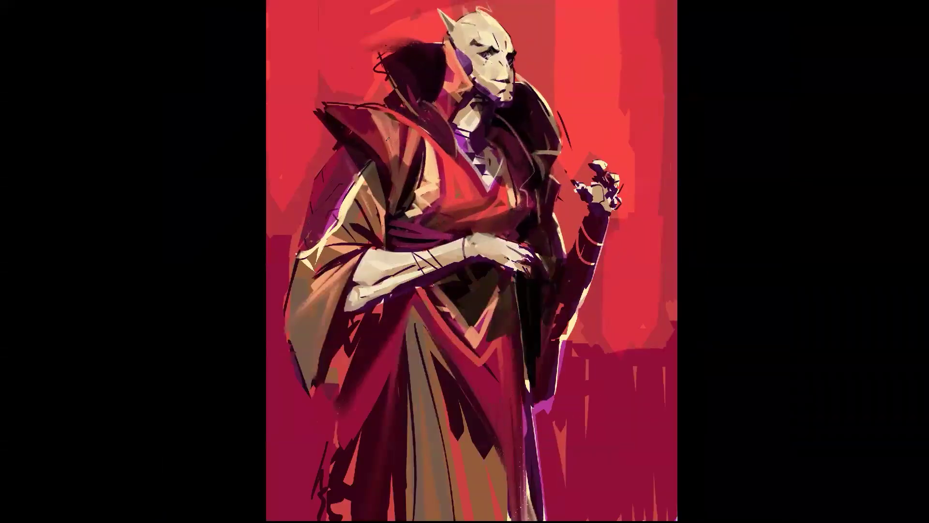
pyautogui.moveTo(388, 134)
pyautogui.mouseDown()
pyautogui.moveTo(395, 155)
pyautogui.moveTo(409, 160)
pyautogui.mouseUp()
pyautogui.keyDown('alt'); pyautogui.click(461, 221); pyautogui.keyUp('alt')
pyautogui.keyDown('alt'); pyautogui.click(464, 220); pyautogui.keyUp('alt')
pyautogui.keyDown('alt'); pyautogui.click(467, 220); pyautogui.keyUp('alt')
pyautogui.keyDown('ctrl'); pyautogui.click(469, 218); pyautogui.keyUp('ctrl')
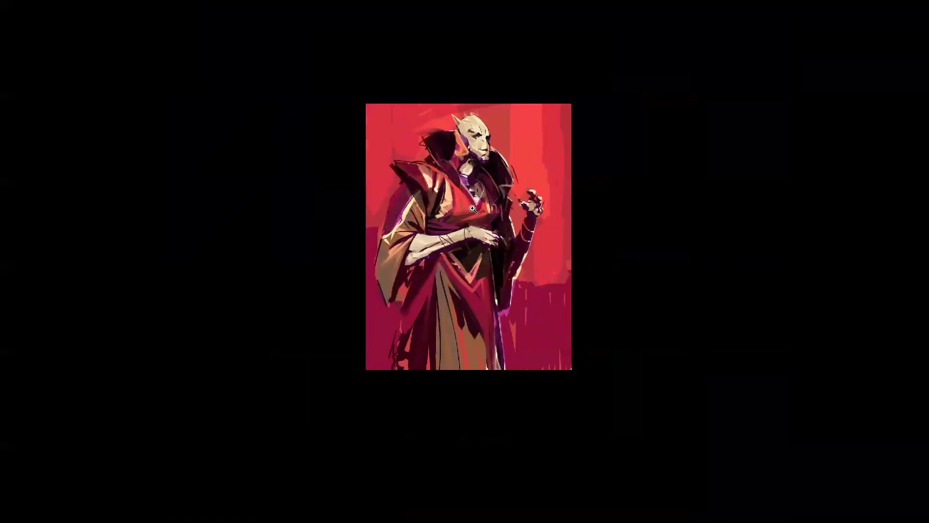
pyautogui.click(472, 208)
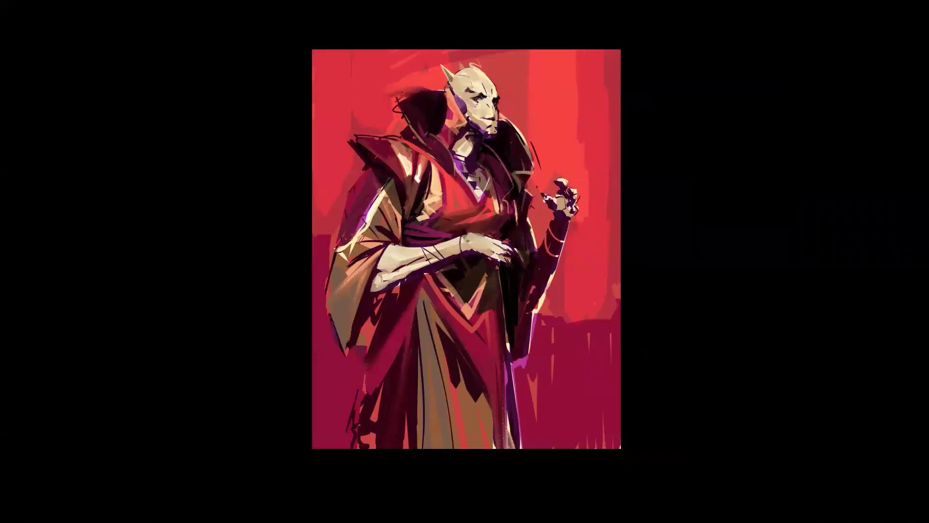
# - Brush bright highlights down the tan sleeve from the upper arm to the cuff, redoing the first stroke, and mirror the canvas
pyautogui.click(378, 240)
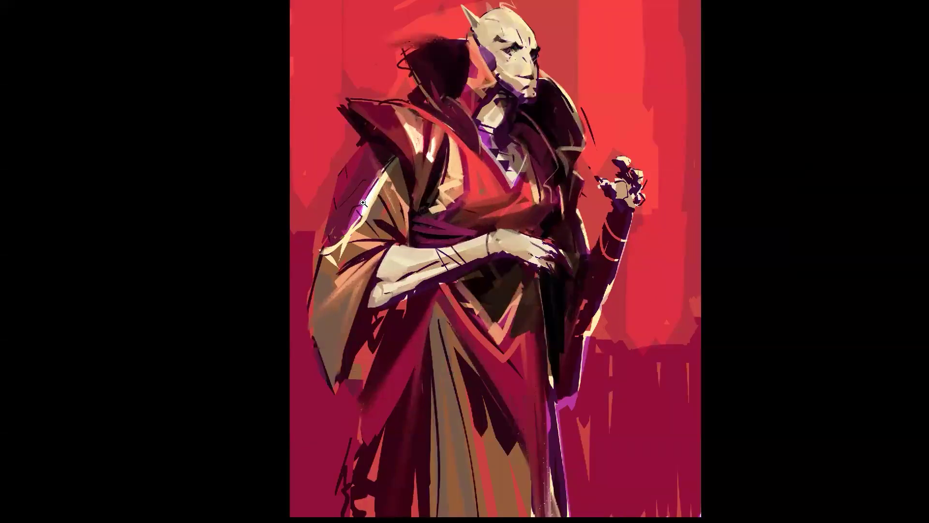
pyautogui.moveTo(383, 173); pyautogui.dragTo(352, 228)
pyautogui.hotkey('ctrl', 'z')
pyautogui.moveTo(382, 179)
pyautogui.mouseDown()
pyautogui.moveTo(340, 273)
pyautogui.moveTo(344, 316)
pyautogui.mouseUp()
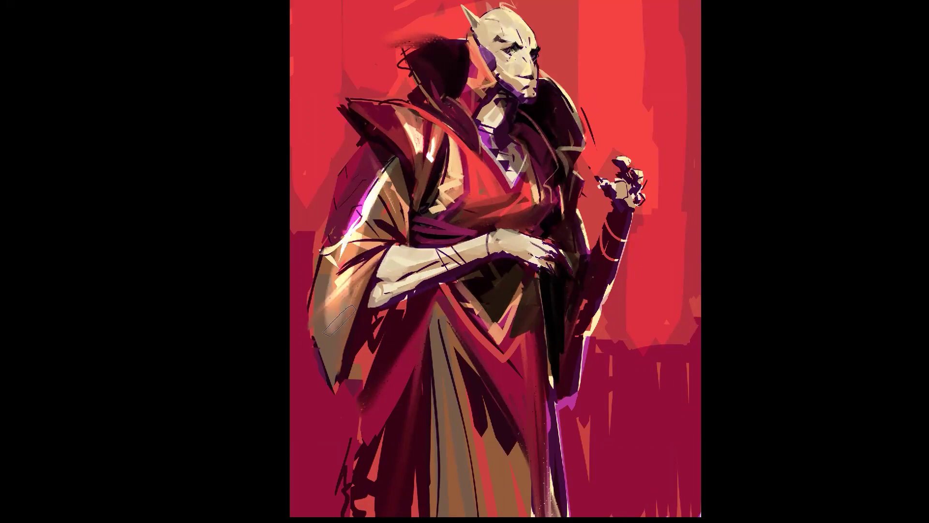
pyautogui.keyDown('alt'); pyautogui.click(364, 340); pyautogui.keyUp('alt')
pyautogui.hotkey('ctrl', 'shift', 'h')
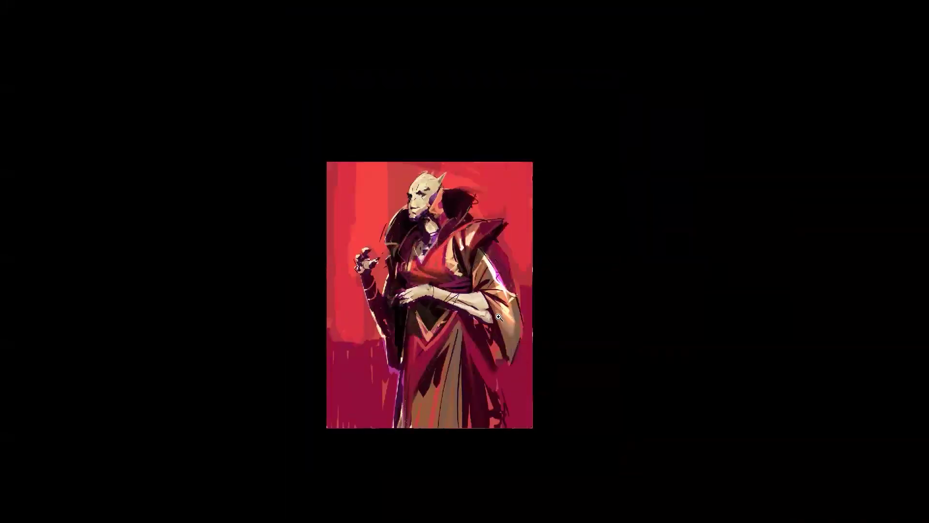
# - Brighten the tan and crimson folds of the lower robe with long highlight strokes running down from the waist
pyautogui.click(435, 313)
pyautogui.moveTo(466, 326); pyautogui.dragTo(395, 457)
pyautogui.moveTo(436, 371); pyautogui.dragTo(404, 430)
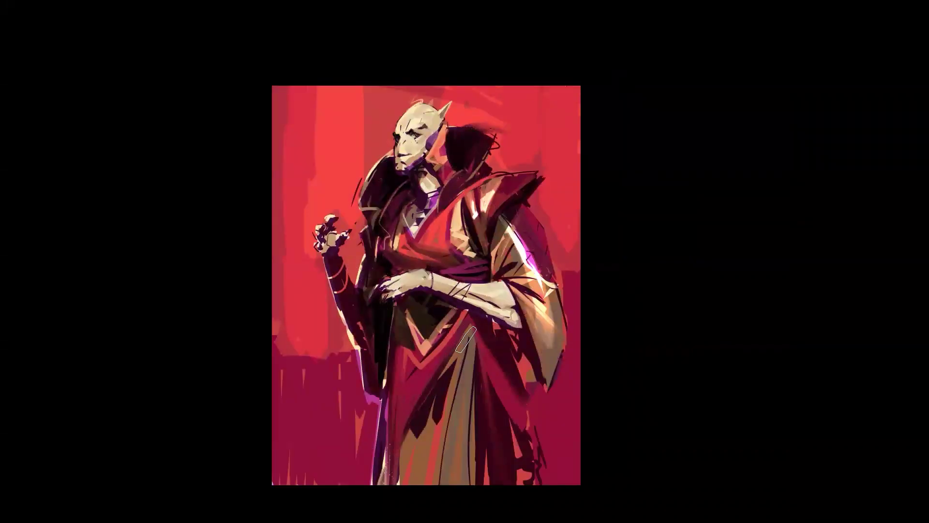
pyautogui.moveTo(468, 327); pyautogui.dragTo(435, 468)
pyautogui.moveTo(460, 360); pyautogui.dragTo(431, 472)
pyautogui.hotkey('ctrl', 'z')
pyautogui.moveTo(465, 333)
pyautogui.mouseDown()
pyautogui.moveTo(414, 491)
pyautogui.moveTo(429, 472)
pyautogui.mouseUp()
pyautogui.moveTo(469, 336)
pyautogui.mouseDown()
pyautogui.moveTo(467, 468)
pyautogui.moveTo(440, 346)
pyautogui.moveTo(466, 340)
pyautogui.moveTo(477, 493)
pyautogui.moveTo(478, 349)
pyautogui.moveTo(513, 450)
pyautogui.mouseUp()
# - Mirror the canvas, add highlight strokes to the red lapel and chest folds, and undo the last one
pyautogui.press('m')
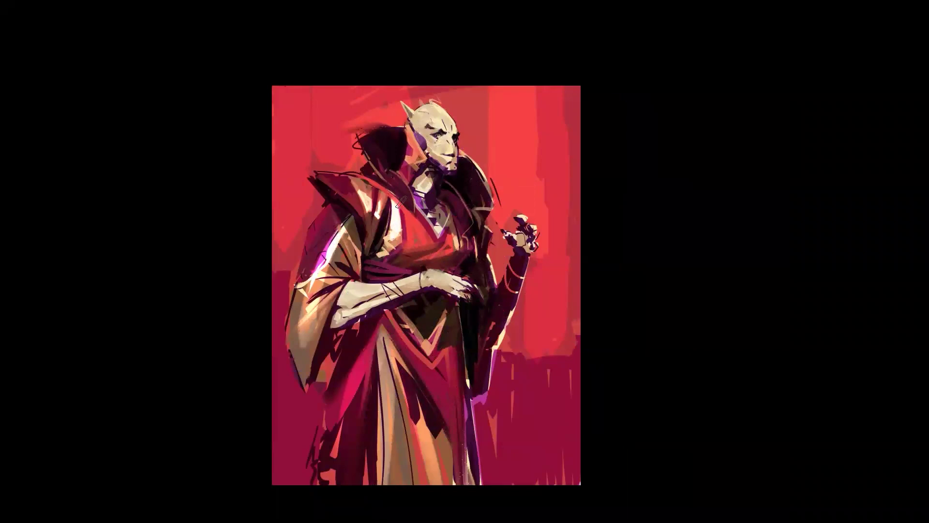
pyautogui.moveTo(417, 205); pyautogui.dragTo(439, 236)
pyautogui.moveTo(389, 190); pyautogui.dragTo(438, 239)
pyautogui.moveTo(398, 208)
pyautogui.mouseDown()
pyautogui.moveTo(424, 245)
pyautogui.moveTo(397, 252)
pyautogui.mouseUp()
pyautogui.hotkey('ctrl', 'z')
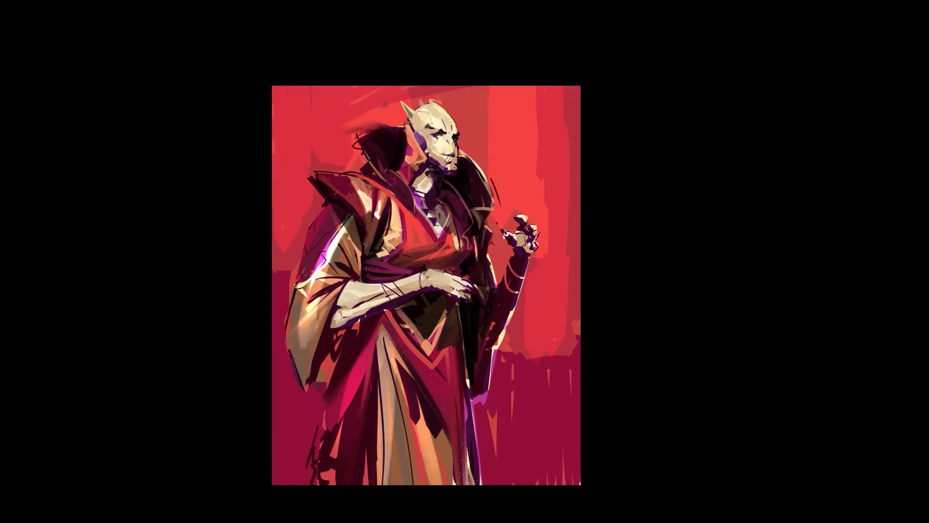
# - Mirror the canvas, restore the standard screen view with all panels and activate the Brush tool
pyautogui.keyDown('alt'); pyautogui.click(445, 238); pyautogui.keyUp('alt')
pyautogui.keyDown('alt'); pyautogui.click(448, 234); pyautogui.keyUp('alt')
pyautogui.hotkey('ctrl', 'shift', 'h')
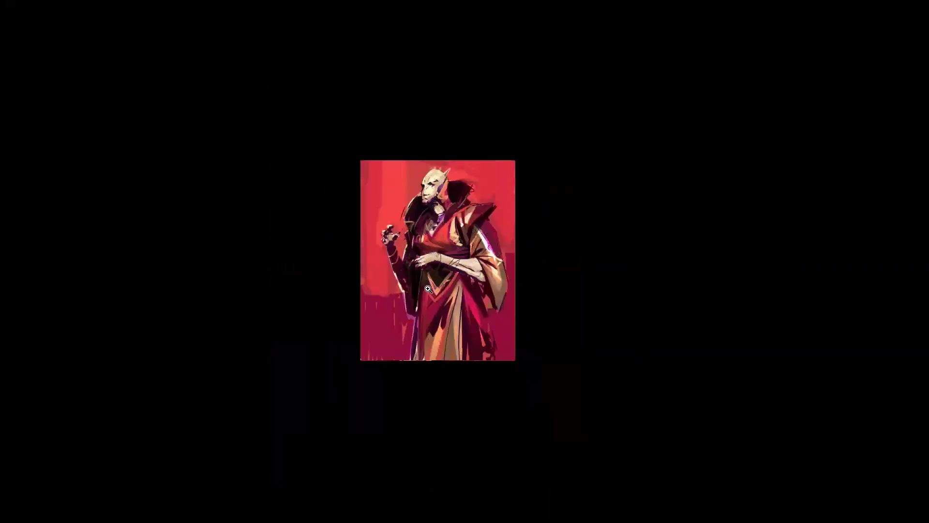
pyautogui.click(447, 265)
pyautogui.click(447, 265)
pyautogui.press('f')
pyautogui.press('f')
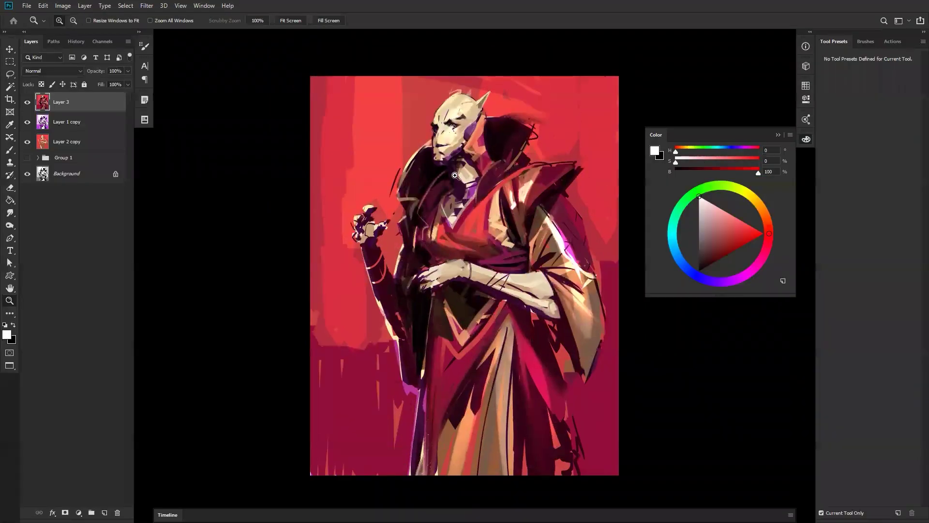
pyautogui.press('b')
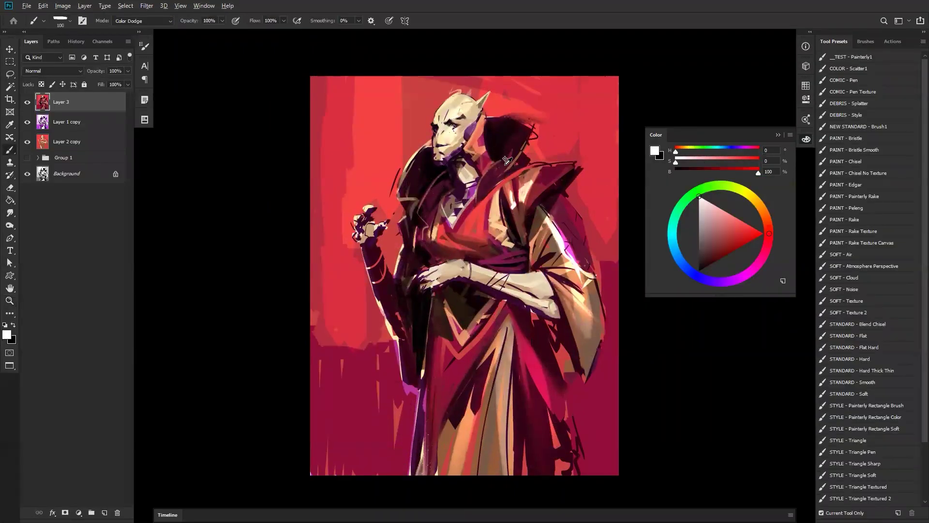
# - Mirror the canvas and repaint the background around the head and collar with sampled reds, using a size 300 brush in Normal mode
pyautogui.press('h')
pyautogui.keyDown('alt'); pyautogui.click(413, 106); pyautogui.keyUp('alt')
pyautogui.keyDown('alt'); pyautogui.click(424, 129); pyautogui.keyUp('alt')
pyautogui.moveTo(420, 126)
pyautogui.mouseDown()
pyautogui.moveTo(386, 98)
pyautogui.moveTo(424, 102)
pyautogui.moveTo(350, 84)
pyautogui.moveTo(350, 94)
pyautogui.moveTo(407, 107)
pyautogui.moveTo(380, 77)
pyautogui.moveTo(408, 74)
pyautogui.moveTo(428, 102)
pyautogui.moveTo(448, 65)
pyautogui.mouseUp()
pyautogui.keyDown('alt'); pyautogui.click(402, 97); pyautogui.keyUp('alt')
pyautogui.moveTo(522, 131); pyautogui.dragTo(610, 116)
pyautogui.keyDown('alt'); pyautogui.click(511, 95); pyautogui.keyUp('alt')
pyautogui.moveTo(526, 104)
pyautogui.mouseDown()
pyautogui.moveTo(527, 148)
pyautogui.moveTo(584, 37)
pyautogui.mouseUp()
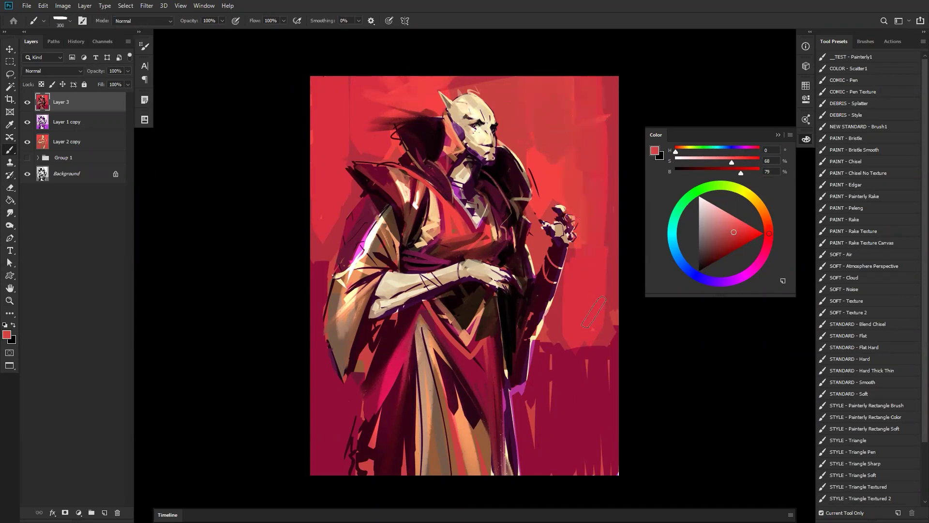
# - Repaint the background above and behind the raised hand with sampled reds, and stroke sampled maroon up the edge behind the sleeve
pyautogui.keyDown('alt'); pyautogui.click(556, 183); pyautogui.keyUp('alt')
pyautogui.moveTo(552, 157); pyautogui.dragTo(557, 75)
pyautogui.keyDown('alt'); pyautogui.click(557, 131); pyautogui.keyUp('alt')
pyautogui.moveTo(582, 164)
pyautogui.mouseDown()
pyautogui.moveTo(607, 52)
pyautogui.moveTo(616, 228)
pyautogui.moveTo(595, 296)
pyautogui.mouseUp()
pyautogui.keyDown('alt'); pyautogui.click(597, 279); pyautogui.keyUp('alt')
pyautogui.moveTo(600, 237); pyautogui.dragTo(602, 40)
pyautogui.moveTo(603, 40); pyautogui.dragTo(587, 260)
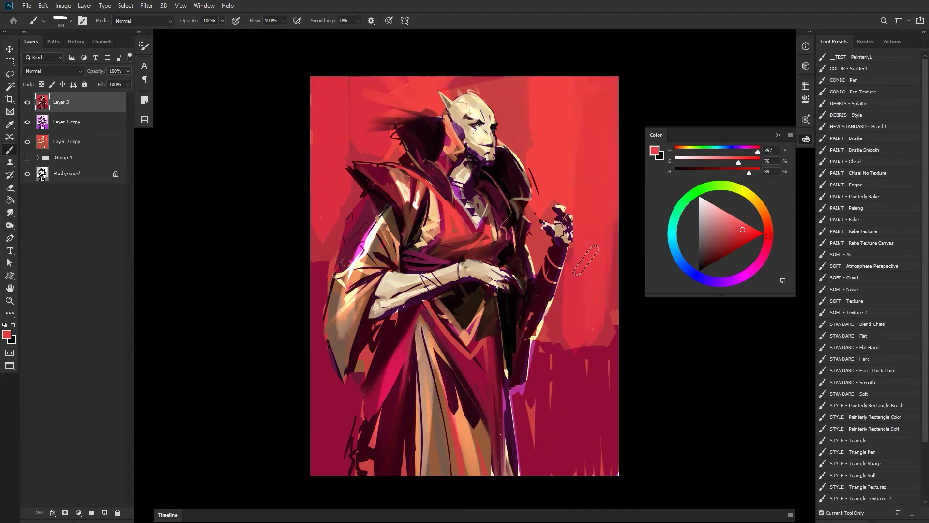
pyautogui.hotkey('ctrl', 'z')
pyautogui.keyDown('alt'); pyautogui.click(318, 271); pyautogui.keyUp('alt')
pyautogui.moveTo(313, 255); pyautogui.dragTo(311, 144)
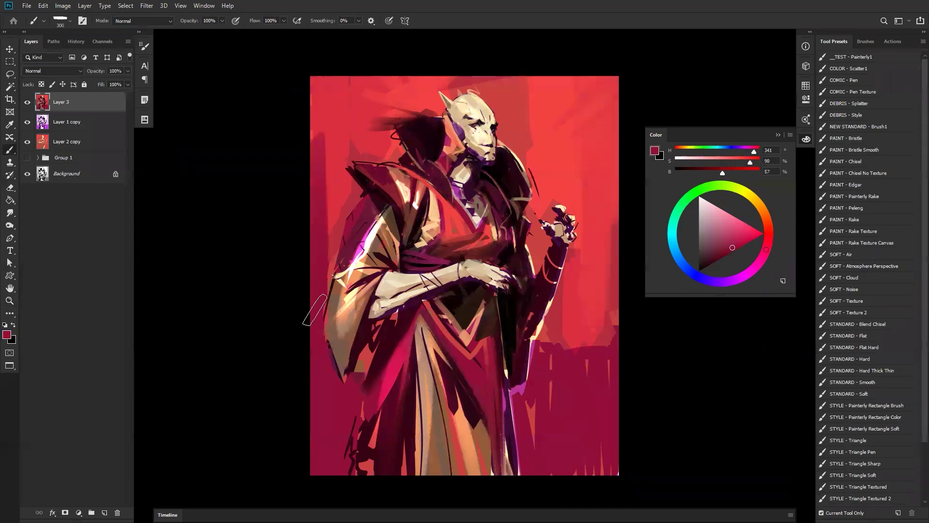
# - Reset the colours to default and paint a small black stroke on the dark panel below the resting hand with a reduced brush
pyautogui.press('d')
pyautogui.press('[')
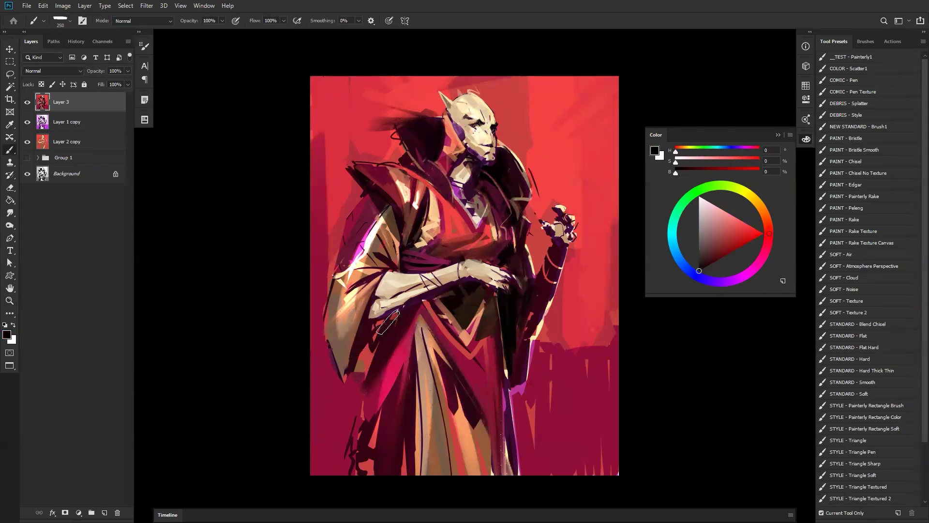
pyautogui.press('[')
pyautogui.press('[')
pyautogui.press('[')
pyautogui.press('[')
pyautogui.moveTo(486, 312)
pyautogui.mouseDown()
pyautogui.moveTo(472, 342)
pyautogui.moveTo(493, 305)
pyautogui.mouseUp()
# - Mirror the canvas and stroke sampled peach highlights along the collar and lapel edges, using a size 25 brush
pyautogui.hotkey('ctrl', 'shift', 'h')
pyautogui.press('[')
pyautogui.press('[')
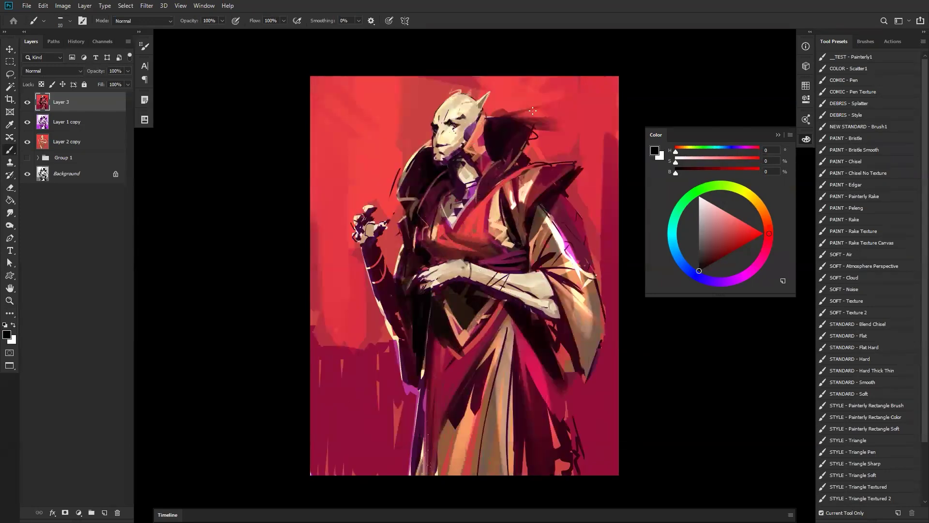
pyautogui.keyDown('ctrl'); pyautogui.click(546, 126); pyautogui.keyUp('ctrl')
pyautogui.keyDown('alt'); pyautogui.click(478, 111); pyautogui.keyUp('alt')
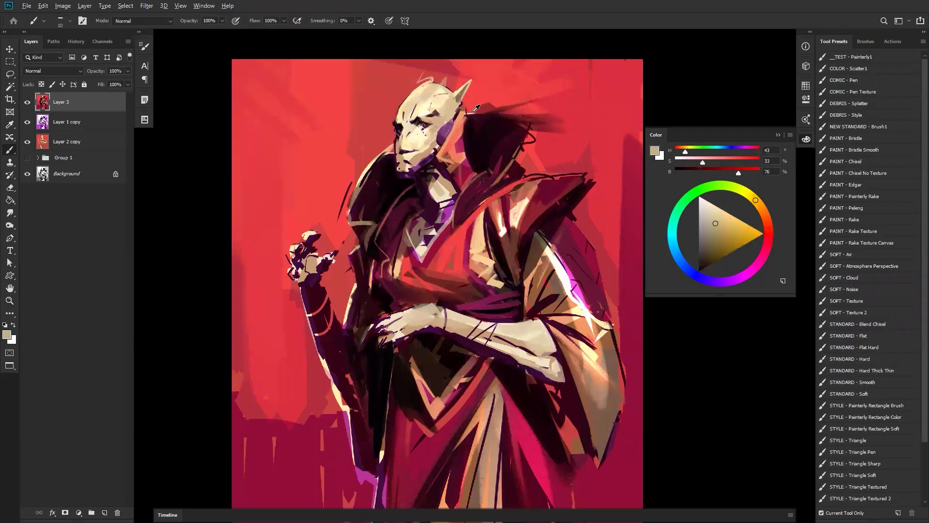
pyautogui.keyDown('alt'); pyautogui.click(373, 160); pyautogui.keyUp('alt')
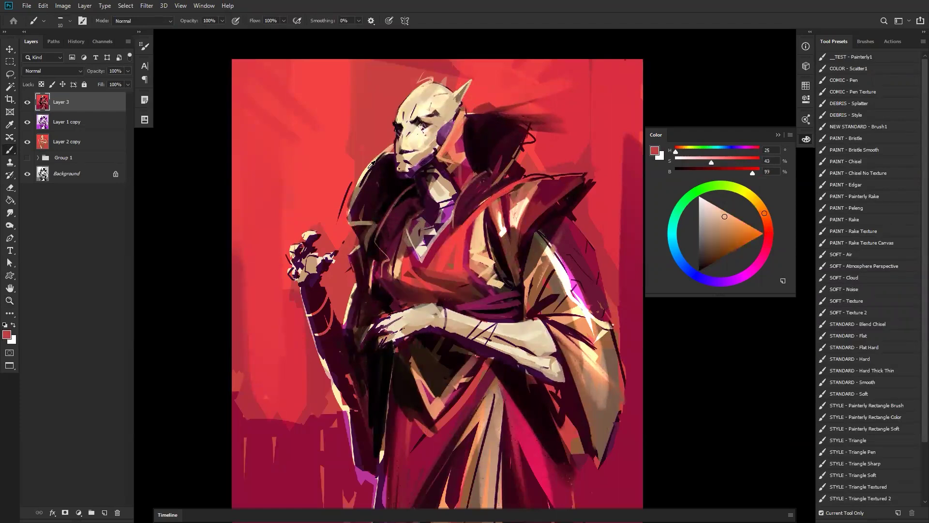
pyautogui.press(']')
pyautogui.press(']')
pyautogui.press('[')
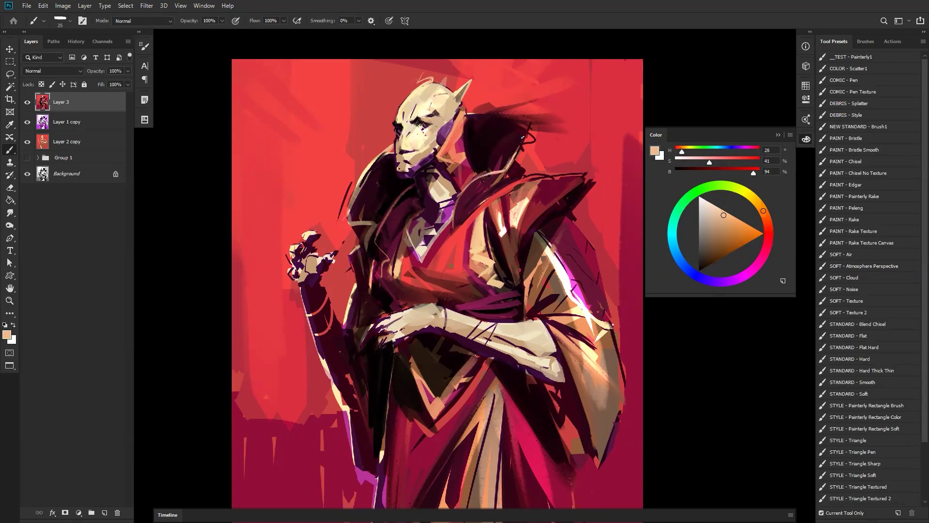
pyautogui.moveTo(373, 221); pyautogui.dragTo(366, 273)
pyautogui.keyDown('alt'); pyautogui.click(486, 208); pyautogui.keyUp('alt')
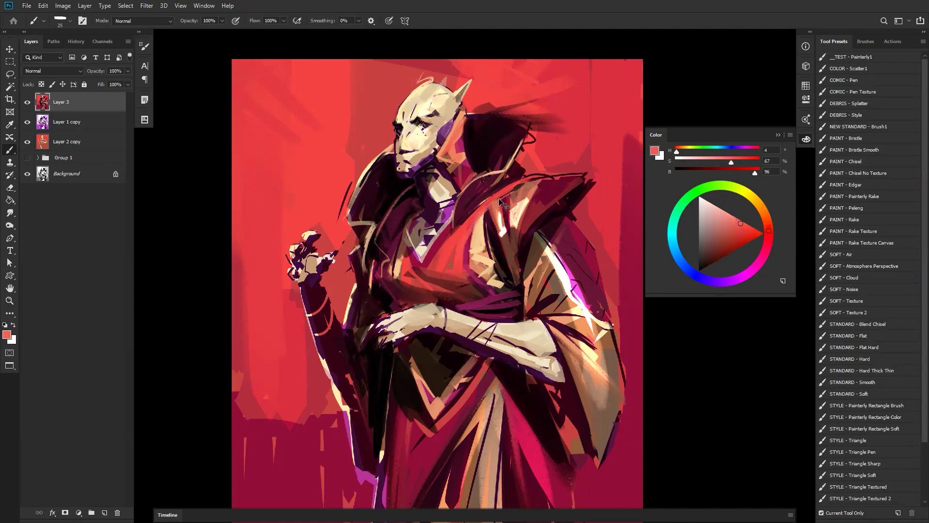
# - Try a sampled cream stroke down the neck opening above the chest with a size 30 brush, and undo the last two strokes
pyautogui.press('d')
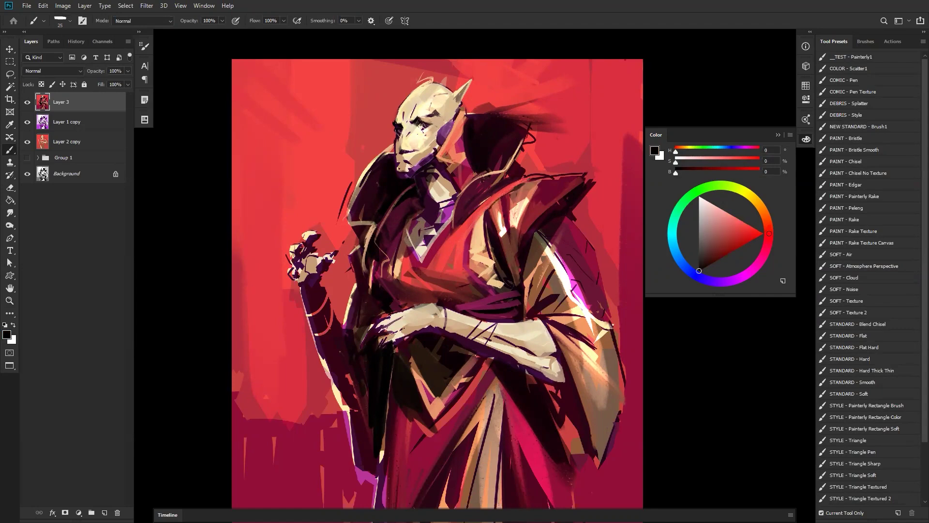
pyautogui.press(']')
pyautogui.keyDown('alt'); pyautogui.click(434, 234); pyautogui.keyUp('alt')
pyautogui.keyDown('alt'); pyautogui.click(425, 244); pyautogui.keyUp('alt')
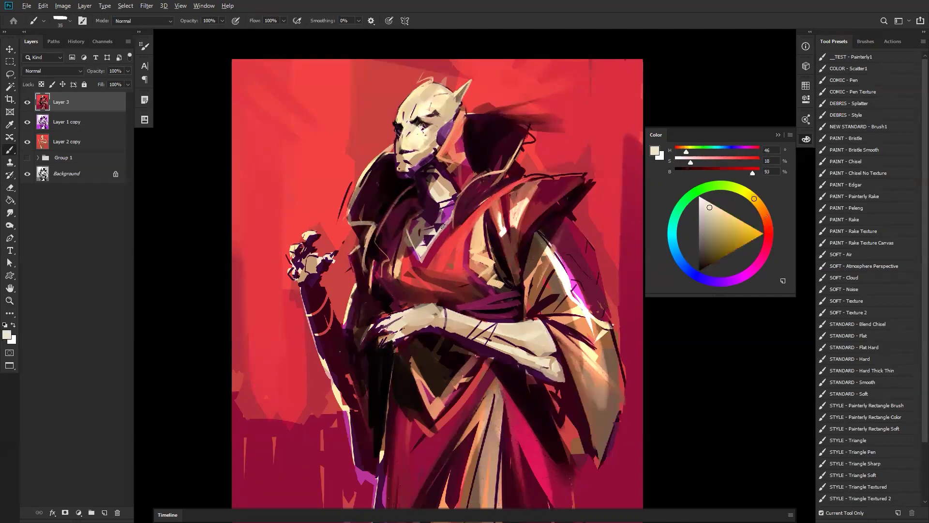
pyautogui.moveTo(448, 204)
pyautogui.mouseDown()
pyautogui.moveTo(440, 226)
pyautogui.moveTo(446, 220)
pyautogui.mouseUp()
pyautogui.hotkey('ctrl', 'z')
pyautogui.hotkey('ctrl', 'z')
# - Darken the lapel beside the chest opening with black and sampled dark maroon strokes, using a size 40 brush
pyautogui.keyDown('alt'); pyautogui.click(406, 203); pyautogui.keyUp('alt')
pyautogui.press(']')
pyautogui.moveTo(398, 220); pyautogui.dragTo(388, 237)
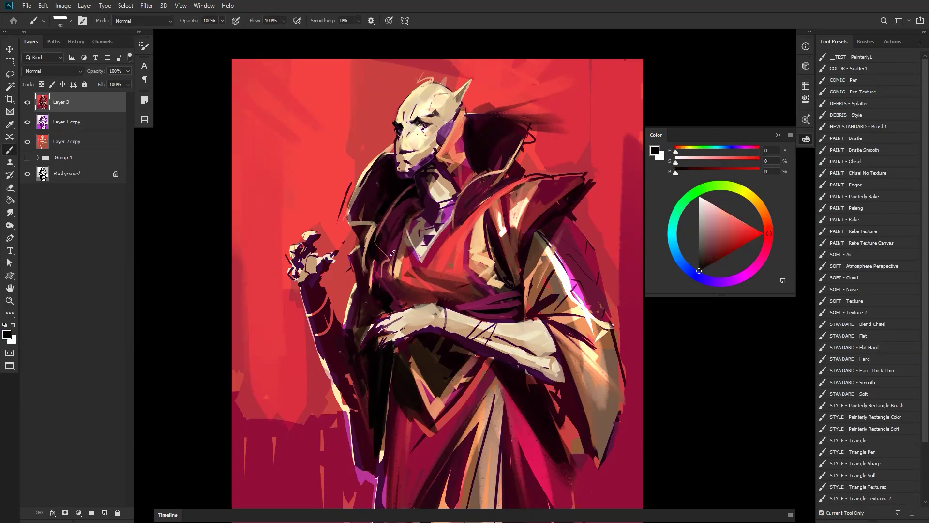
pyautogui.keyDown('alt'); pyautogui.click(400, 205); pyautogui.keyUp('alt')
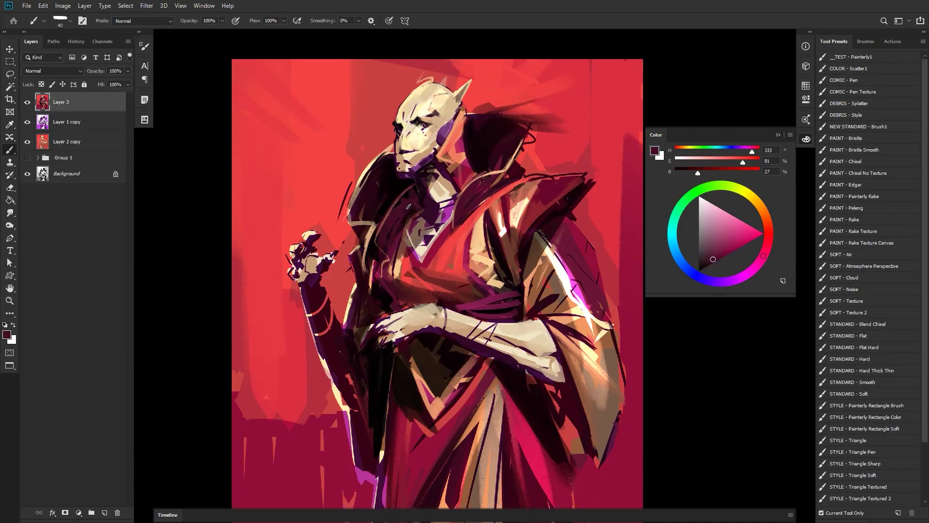
pyautogui.press('d')
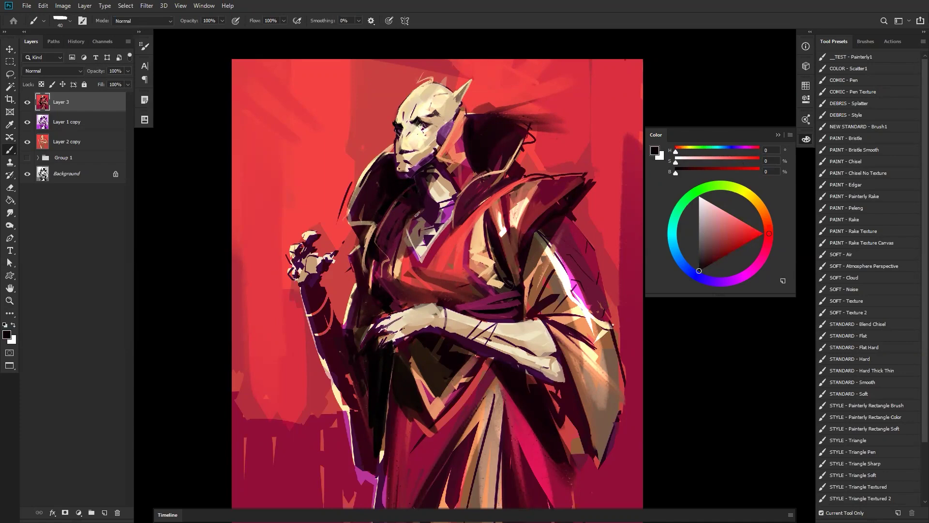
# - Mirror the canvas and shade the neck with sampled brown tones, using a size 80 brush
pyautogui.press('z')
pyautogui.hotkey('ctrl', '-')
pyautogui.hotkey('ctrl', '-')
pyautogui.hotkey('ctrl', '-')
pyautogui.hotkey('ctrl', 'shift', 'h')
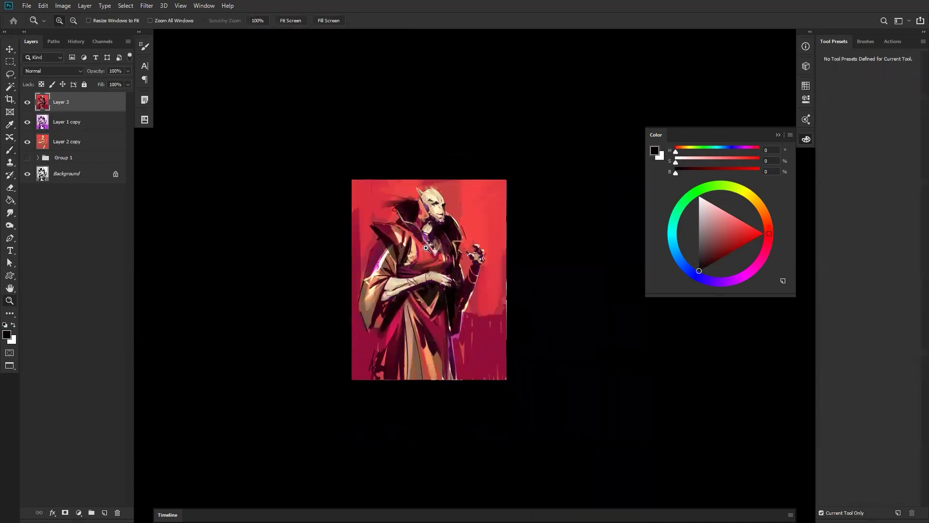
pyautogui.click(426, 250)
pyautogui.click(426, 249)
pyautogui.click(426, 250)
pyautogui.press('b')
pyautogui.press(']')
pyautogui.press(']')
pyautogui.press(']')
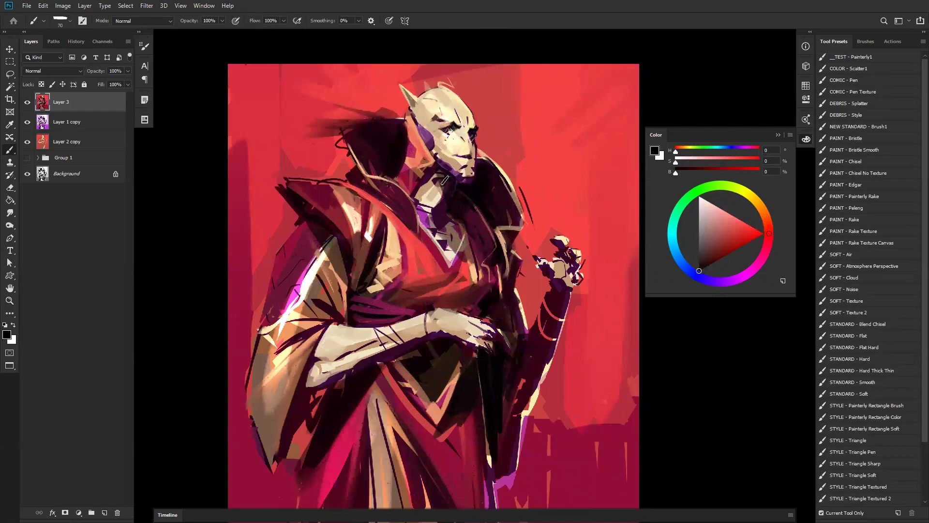
pyautogui.press(']')
pyautogui.keyDown('alt'); pyautogui.click(430, 196); pyautogui.keyUp('alt')
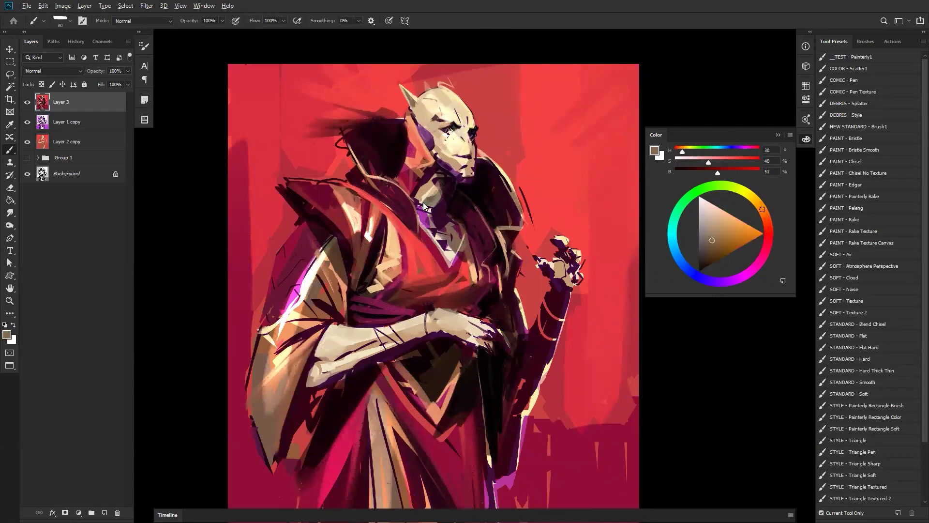
pyautogui.keyDown('alt'); pyautogui.click(428, 199); pyautogui.keyUp('alt')
# - Refine the face planes with sampled beige strokes at brush size 30 and reset the colours to default
pyautogui.press('z')
pyautogui.click(442, 119)
pyautogui.press('b')
pyautogui.press('d')
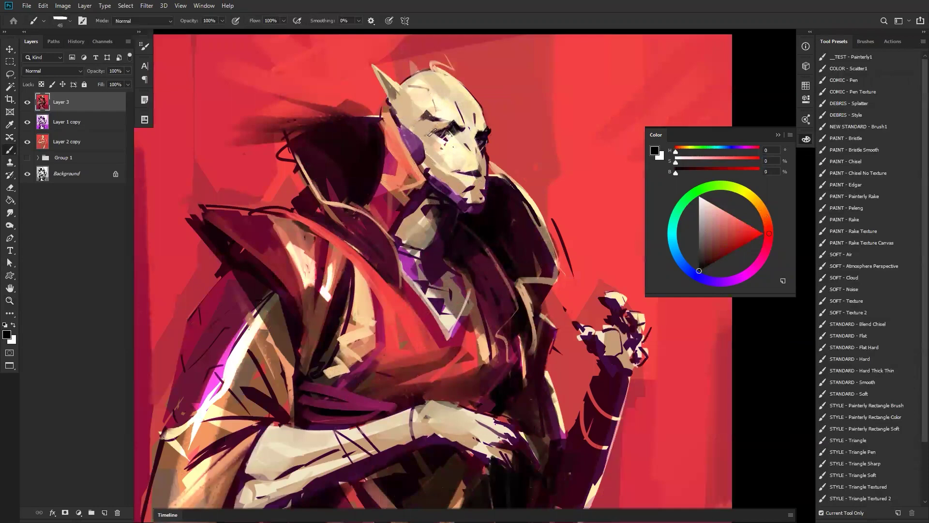
pyautogui.press('[')
pyautogui.press('[')
pyautogui.keyDown('alt'); pyautogui.click(431, 125); pyautogui.keyUp('alt')
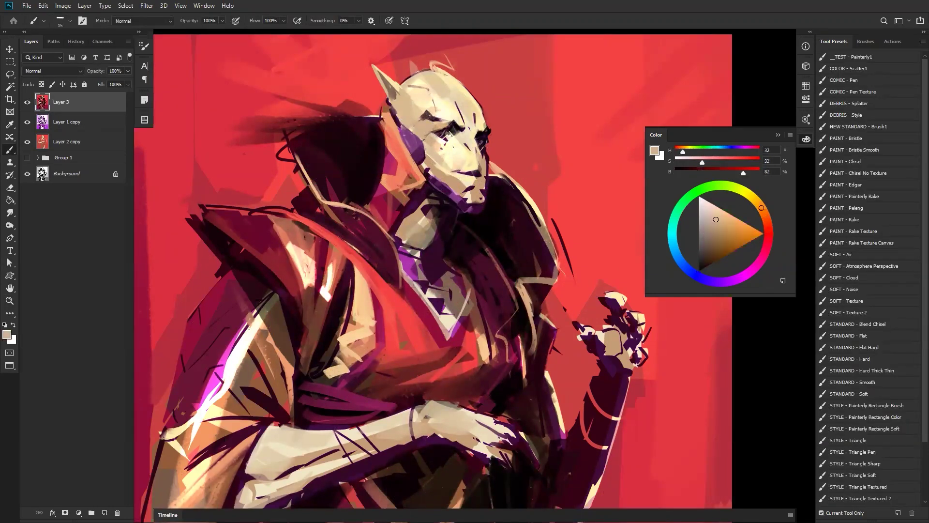
pyautogui.press(']')
pyautogui.press(']')
pyautogui.press(']')
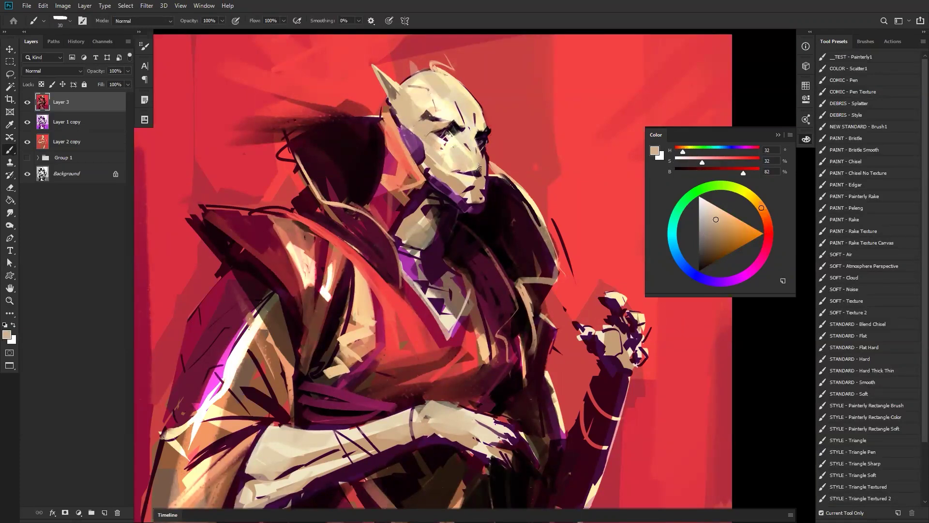
pyautogui.press('d')
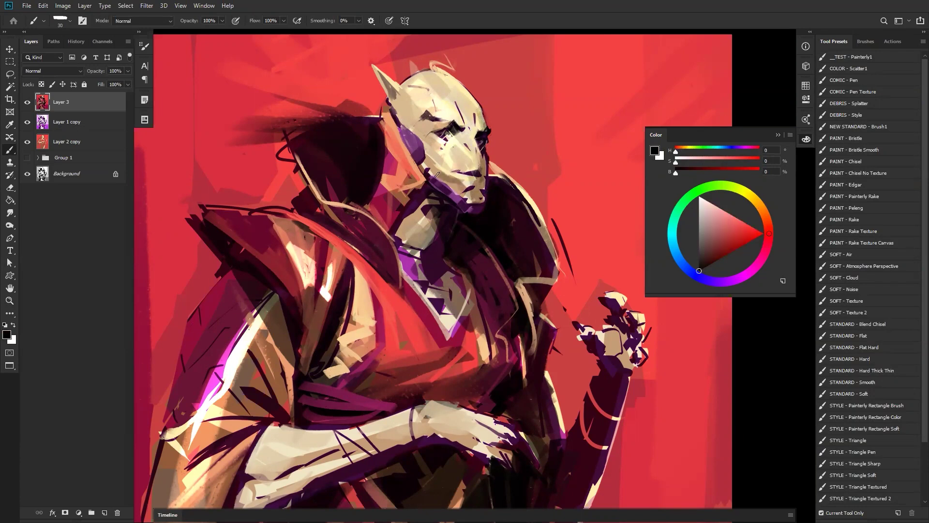
# - Mirror the canvas and repaint the front of the face around the brow and nose with sampled cream and beige
pyautogui.press('z')
pyautogui.keyDown('alt'); pyautogui.click(467, 212); pyautogui.keyUp('alt')
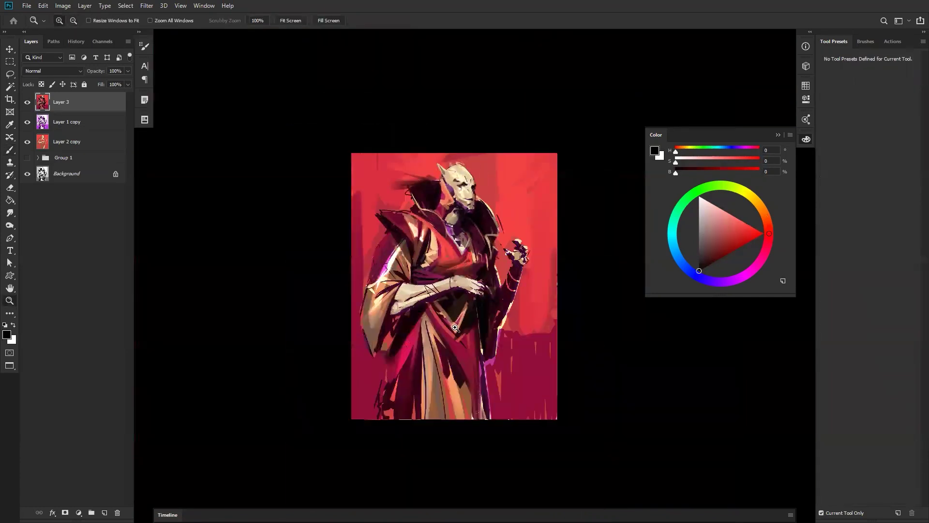
pyautogui.click(491, 221)
pyautogui.click(487, 218)
pyautogui.hotkey('ctrl', 'shift', 'h')
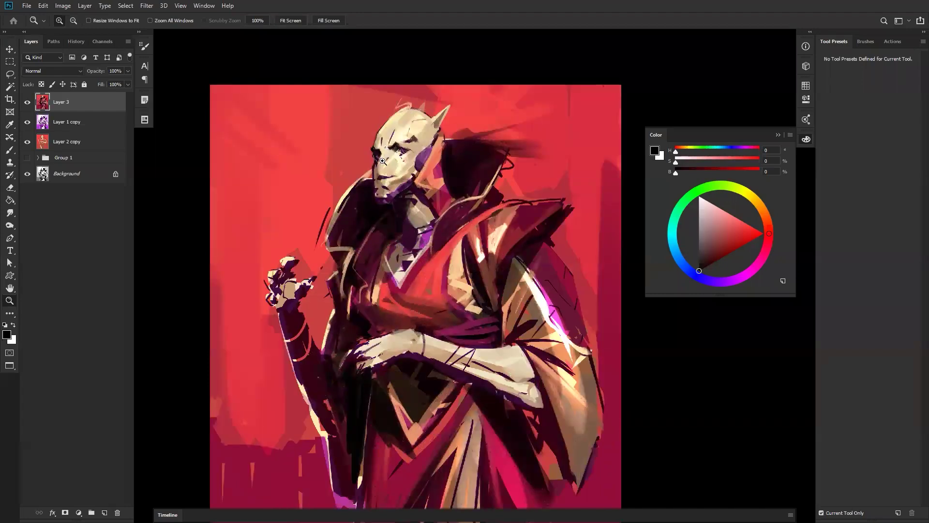
pyautogui.click(398, 158)
pyautogui.press('b')
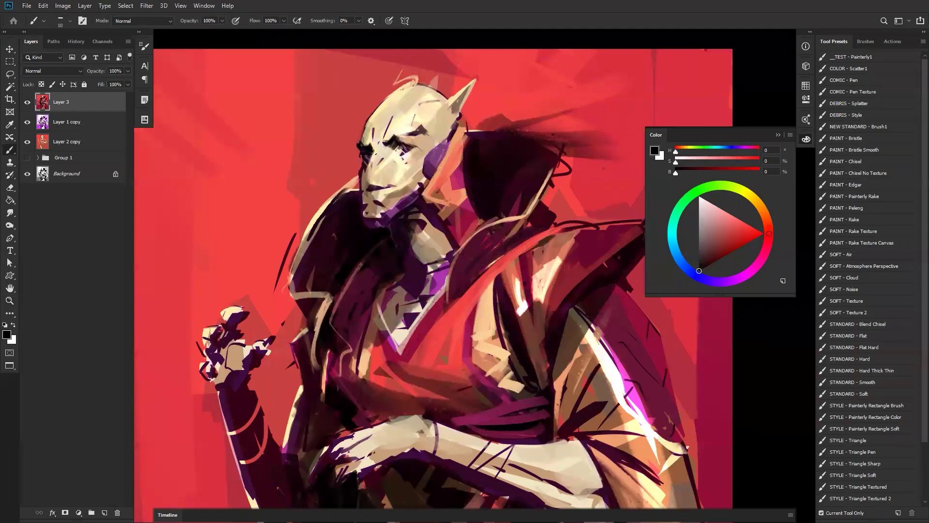
pyautogui.keyDown('alt'); pyautogui.click(378, 149); pyautogui.keyUp('alt')
pyautogui.press(']')
pyautogui.press(']')
pyautogui.press(']')
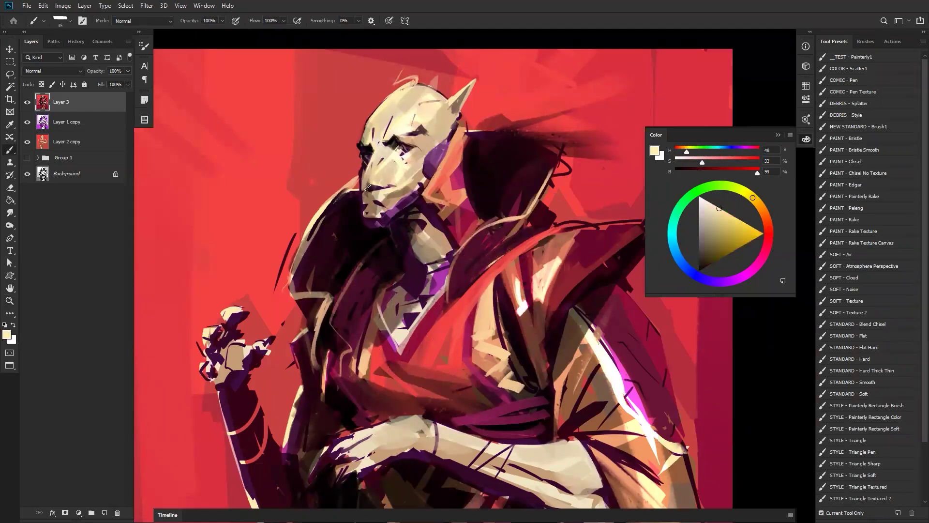
pyautogui.keyDown('alt'); pyautogui.click(363, 173); pyautogui.keyUp('alt')
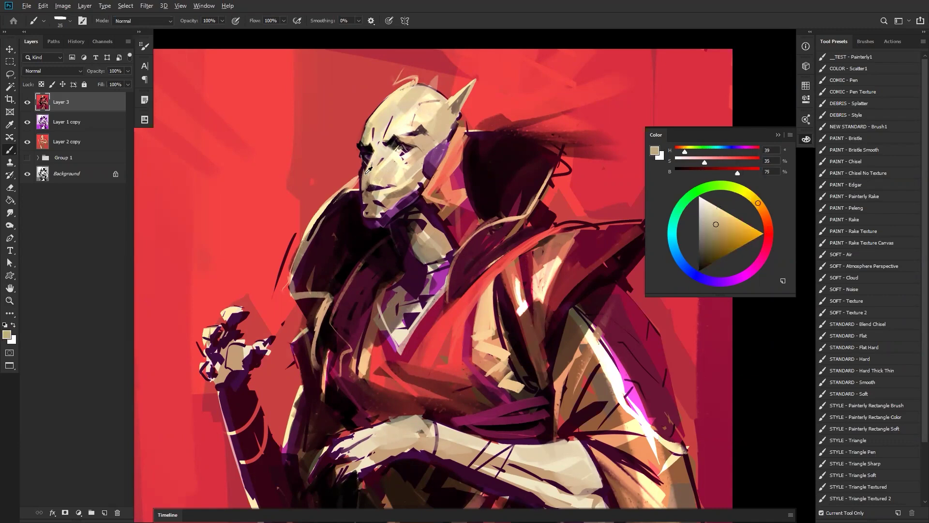
# - Mirror the canvas and refine the eyes, nose and mouth with sampled cream and very dark purple, using small brush sizes
pyautogui.press('[')
pyautogui.press('[')
pyautogui.press('[')
pyautogui.press('[')
pyautogui.press('d')
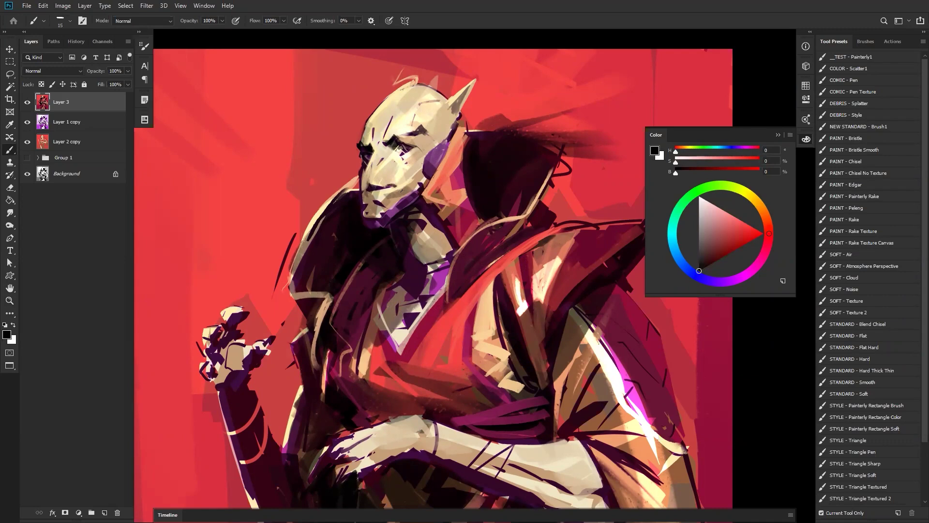
pyautogui.hotkey('ctrl', 'shift', 'h')
pyautogui.keyDown('alt'); pyautogui.click(456, 154); pyautogui.keyUp('alt')
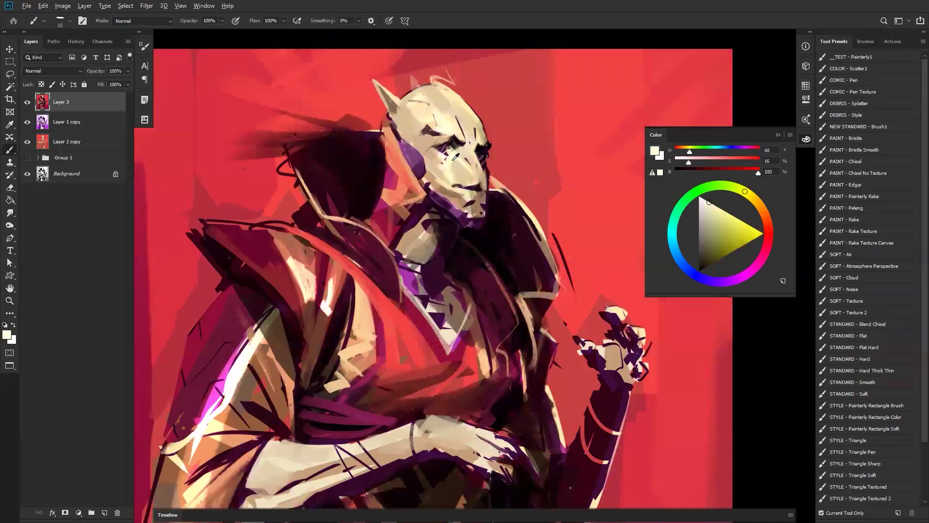
pyautogui.keyDown('alt'); pyautogui.click(459, 133); pyautogui.keyUp('alt')
pyautogui.keyDown('alt'); pyautogui.click(456, 138); pyautogui.keyUp('alt')
pyautogui.press(']')
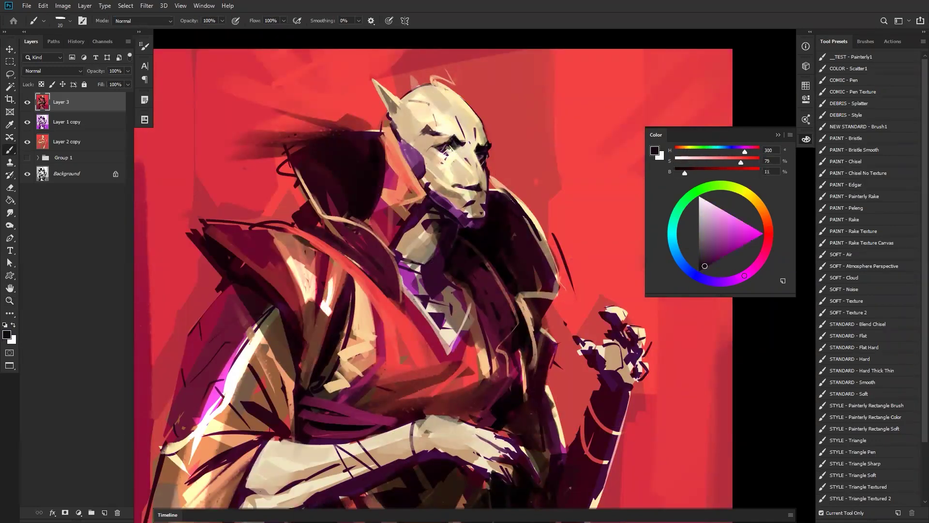
pyautogui.press(']')
pyautogui.press(']')
pyautogui.moveTo(485, 163); pyautogui.dragTo(482, 174)
# - Shade the cheek and jawline with sampled tan and dark purple strokes, using a brush of size 25 to 30
pyautogui.press('z')
pyautogui.keyDown('alt'); pyautogui.click(444, 229); pyautogui.keyUp('alt')
pyautogui.keyDown('alt'); pyautogui.click(444, 229); pyautogui.keyUp('alt')
pyautogui.keyDown('alt'); pyautogui.click(443, 229); pyautogui.keyUp('alt')
pyautogui.click(451, 236)
pyautogui.click(451, 234)
pyautogui.click(454, 230)
pyautogui.press('b')
pyautogui.keyDown('alt'); pyautogui.click(426, 184); pyautogui.keyUp('alt')
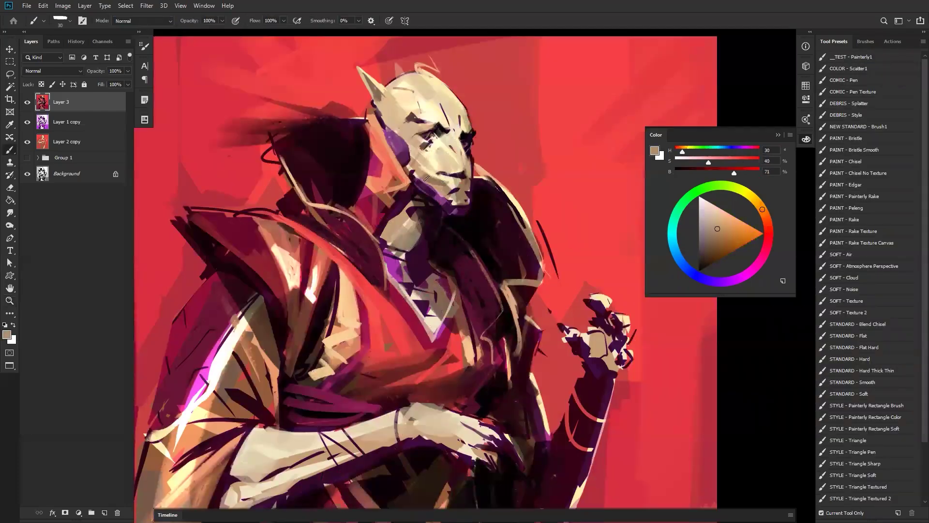
pyautogui.keyDown('alt'); pyautogui.click(429, 188); pyautogui.keyUp('alt')
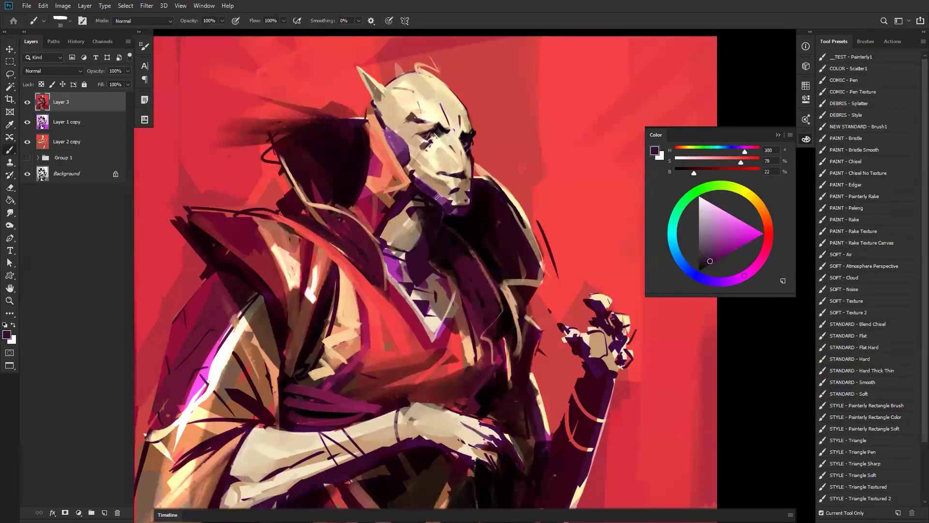
pyautogui.press('[')
pyautogui.moveTo(406, 163); pyautogui.dragTo(413, 178)
# - Mirror the canvas and stroke a sampled peach edge on the inner collar between the jaw and the neck
pyautogui.press('z')
pyautogui.keyDown('alt'); pyautogui.click(446, 230); pyautogui.keyUp('alt')
pyautogui.hotkey('ctrl', 'shift', 'h')
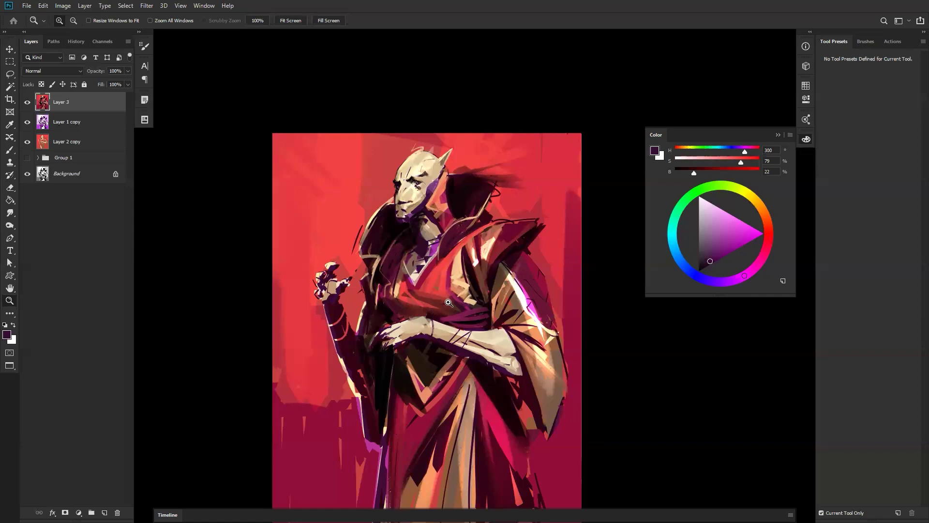
pyautogui.click(453, 217)
pyautogui.moveTo(460, 256); pyautogui.dragTo(478, 193)
pyautogui.click(479, 155)
pyautogui.press('b')
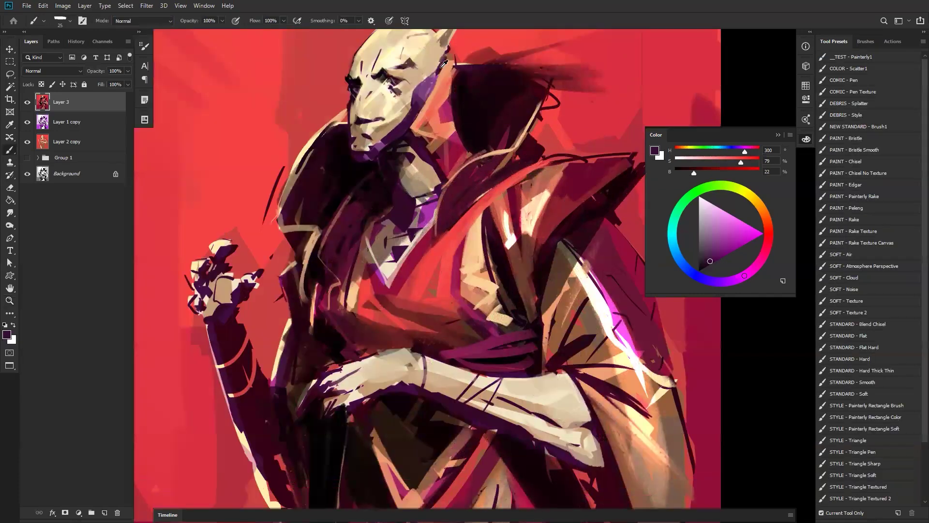
pyautogui.keyDown('alt'); pyautogui.click(432, 98); pyautogui.keyUp('alt')
pyautogui.press(']')
pyautogui.press(']')
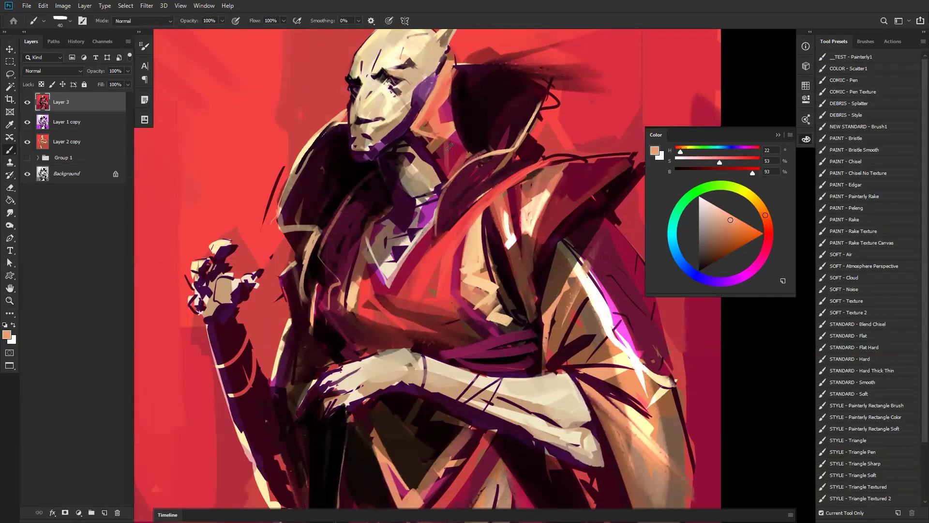
pyautogui.moveTo(421, 129)
pyautogui.mouseDown()
pyautogui.moveTo(447, 146)
pyautogui.moveTo(443, 172)
pyautogui.mouseUp()
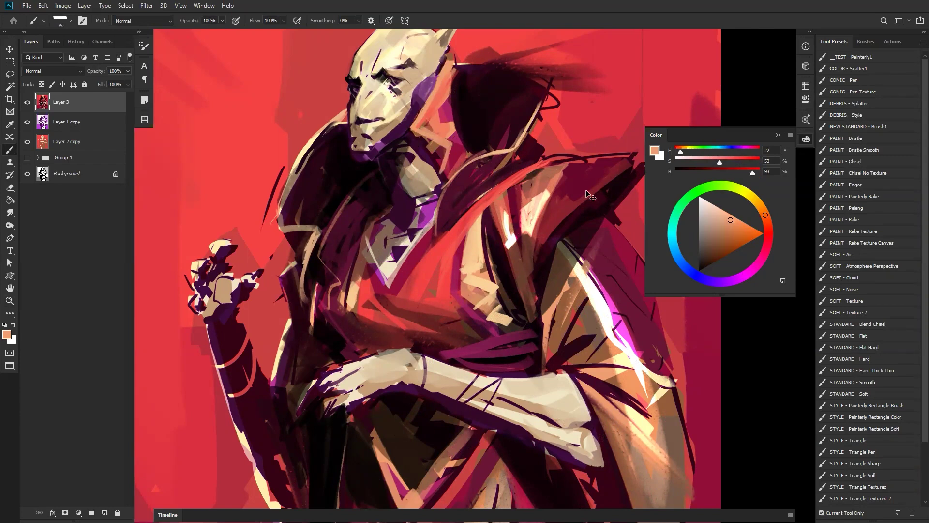
# - Mirror the canvas, undo the last peach stroke and paint a curved peach band around the base of the neck
pyautogui.hotkey('ctrl', 'shift', 'h')
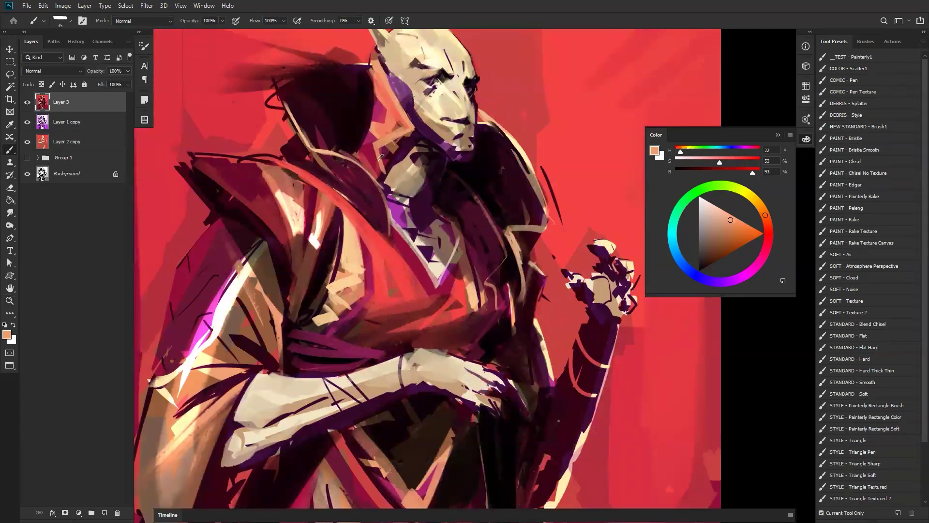
pyautogui.hotkey('ctrl', 'z')
pyautogui.moveTo(383, 165); pyautogui.dragTo(437, 186)
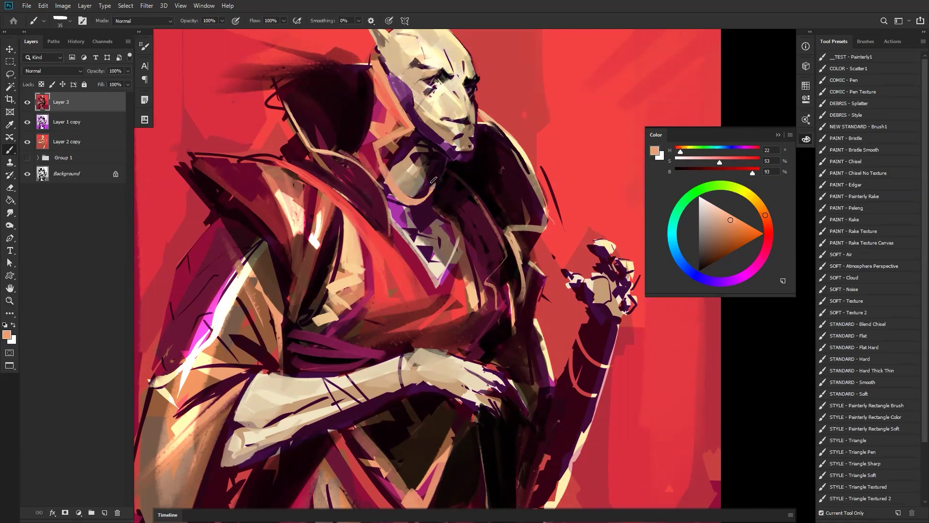
# - Darken the neck inside the peach band with black and sampled-colour strokes, and reset the colours to default
pyautogui.press('d')
pyautogui.moveTo(432, 188)
pyautogui.mouseDown()
pyautogui.moveTo(398, 203)
pyautogui.moveTo(436, 185)
pyautogui.moveTo(424, 200)
pyautogui.mouseUp()
pyautogui.keyDown('alt'); pyautogui.click(392, 185); pyautogui.keyUp('alt')
pyautogui.keyDown('alt'); pyautogui.click(395, 156); pyautogui.keyUp('alt')
pyautogui.moveTo(394, 158)
pyautogui.mouseDown()
pyautogui.moveTo(405, 193)
pyautogui.moveTo(404, 177)
pyautogui.moveTo(393, 184)
pyautogui.moveTo(411, 198)
pyautogui.moveTo(418, 179)
pyautogui.moveTo(409, 195)
pyautogui.mouseUp()
pyautogui.press('d')
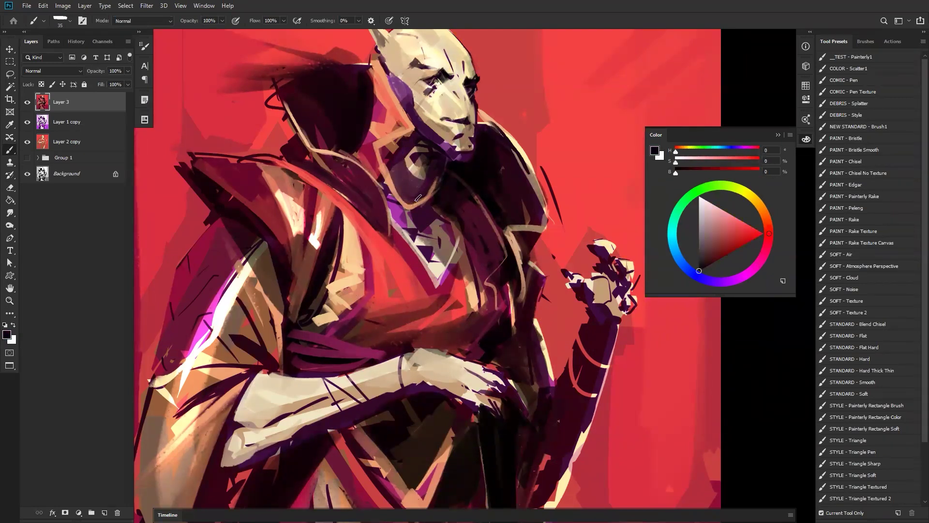
# - Sample a dark purple from the neck shadow and mirror the canvas to continue on the flipped figure
pyautogui.keyDown('alt'); pyautogui.click(423, 189); pyautogui.keyUp('alt')
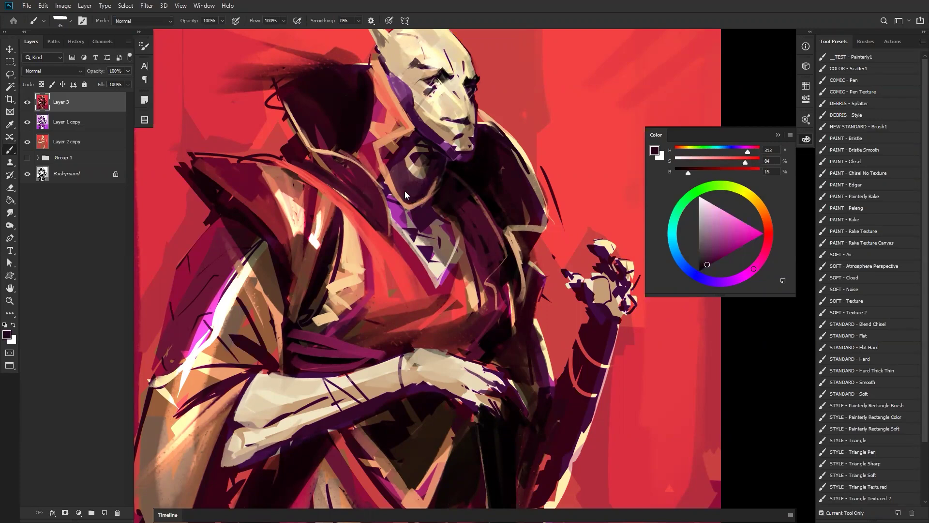
pyautogui.press('z')
pyautogui.keyDown('alt'); pyautogui.click(425, 204); pyautogui.keyUp('alt')
pyautogui.keyDown('alt'); pyautogui.click(421, 204); pyautogui.keyUp('alt')
pyautogui.keyDown('alt'); pyautogui.click(426, 205); pyautogui.keyUp('alt')
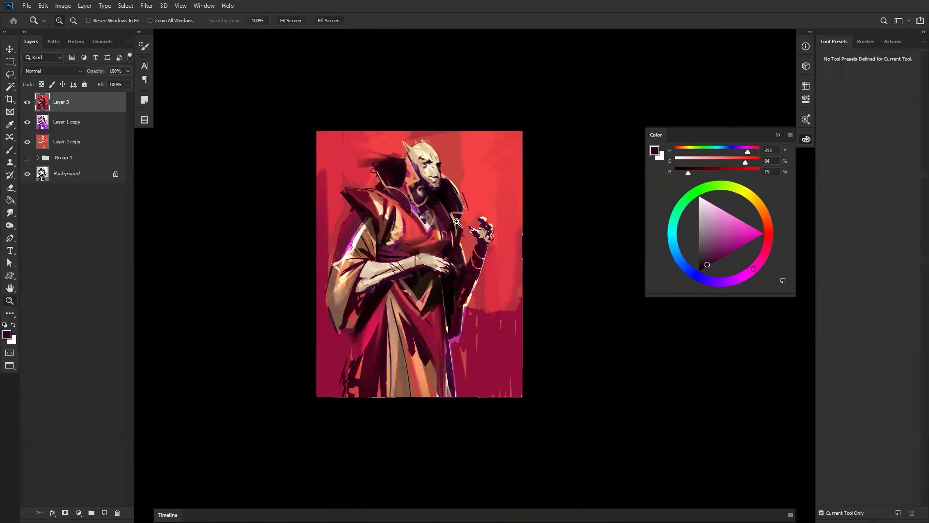
pyautogui.hotkey('ctrl', 'shift', 'h')
pyautogui.click(403, 205)
pyautogui.click(403, 204)
pyautogui.click(403, 204)
pyautogui.press('b')
# - Sample peach from the inner collar, reduce the brush size and stroke along the collar edge beside the neck
pyautogui.keyDown('alt'); pyautogui.click(467, 105); pyautogui.keyUp('alt')
pyautogui.keyDown('alt'); pyautogui.click(468, 101); pyautogui.keyUp('alt')
pyautogui.press('[')
pyautogui.press('[')
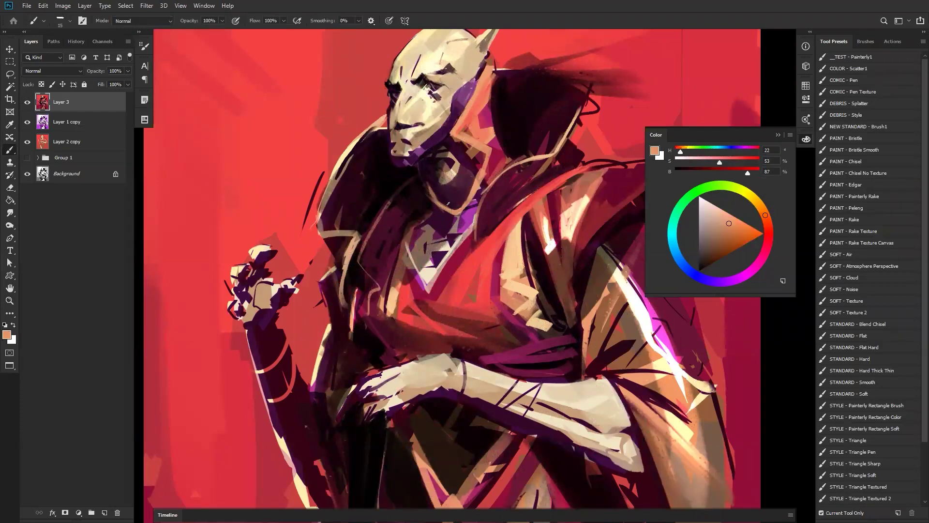
pyautogui.moveTo(444, 209); pyautogui.dragTo(457, 215)
pyautogui.moveTo(483, 170)
pyautogui.mouseDown()
pyautogui.moveTo(487, 150)
pyautogui.moveTo(472, 198)
pyautogui.moveTo(488, 149)
pyautogui.moveTo(485, 178)
pyautogui.moveTo(495, 152)
pyautogui.moveTo(479, 182)
pyautogui.moveTo(498, 150)
pyautogui.moveTo(481, 194)
pyautogui.mouseUp()
# - Undo the last strokes, switch the brush to Color Dodge mode, brighten the inner collar's edge and sample its peach
pyautogui.press('d')
pyautogui.press(']')
pyautogui.press(']')
pyautogui.press(']')
pyautogui.press(']')
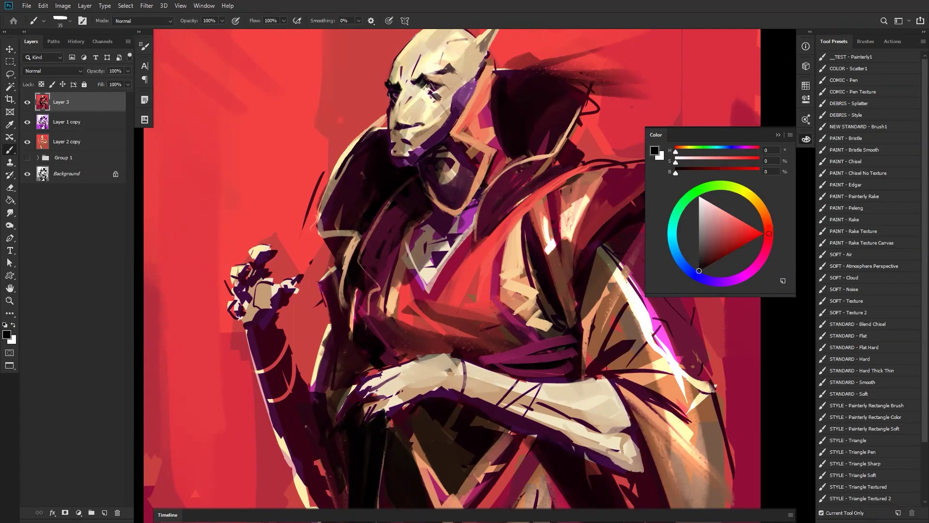
pyautogui.hotkey('ctrl', 'z')
pyautogui.hotkey('ctrl', 'z')
pyautogui.hotkey('shift', 'alt', 'd')
pyautogui.press('x')
pyautogui.hotkey('ctrl', 'z')
pyautogui.moveTo(483, 153)
pyautogui.mouseDown()
pyautogui.moveTo(495, 151)
pyautogui.moveTo(466, 205)
pyautogui.mouseUp()
pyautogui.keyDown('alt'); pyautogui.click(482, 175); pyautogui.keyUp('alt')
# - Brighten the inner collar between the jaw and the ear with Color Dodge strokes in the sampled peach
pyautogui.press('z')
pyautogui.keyDown('alt'); pyautogui.click(403, 231); pyautogui.keyUp('alt')
pyautogui.click(412, 210)
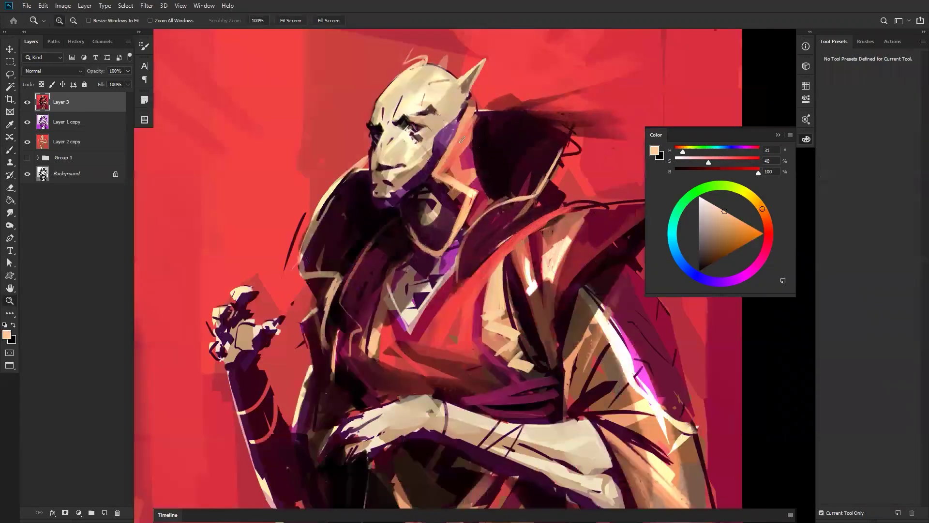
pyautogui.press('b')
pyautogui.moveTo(440, 165)
pyautogui.mouseDown()
pyautogui.moveTo(470, 103)
pyautogui.moveTo(449, 165)
pyautogui.mouseUp()
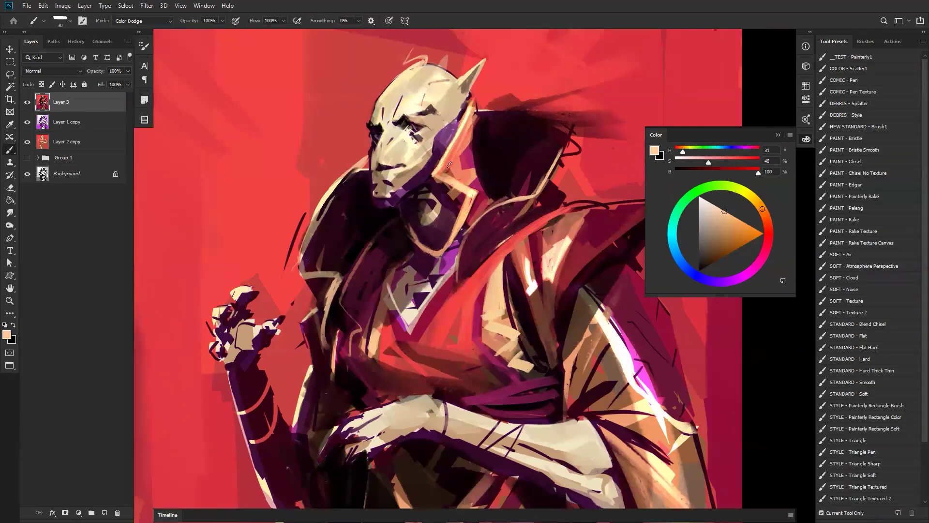
pyautogui.moveTo(468, 130)
pyautogui.mouseDown()
pyautogui.moveTo(452, 164)
pyautogui.moveTo(461, 179)
pyautogui.mouseUp()
# - Mirror the canvas to check the brightened collar, flip it back and return the brush to Normal mode
pyautogui.press('z')
pyautogui.keyDown('alt'); pyautogui.click(477, 190); pyautogui.keyUp('alt')
pyautogui.keyDown('alt'); pyautogui.click(476, 190); pyautogui.keyUp('alt')
pyautogui.keyDown('alt'); pyautogui.click(477, 189); pyautogui.keyUp('alt')
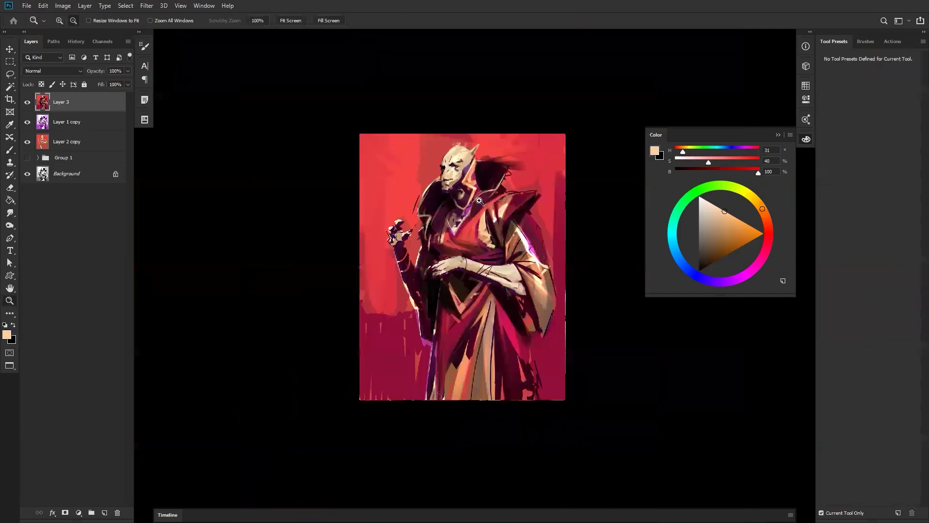
pyautogui.hotkey('ctrl', 'f')
pyautogui.click(475, 186)
pyautogui.click(475, 184)
pyautogui.click(476, 182)
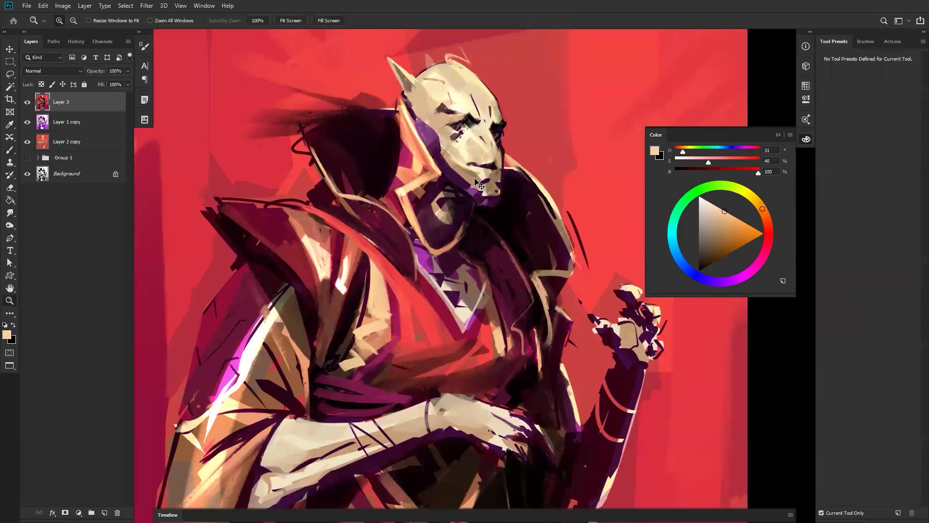
pyautogui.hotkey('ctrl', 'shift', 'h')
pyautogui.press('b')
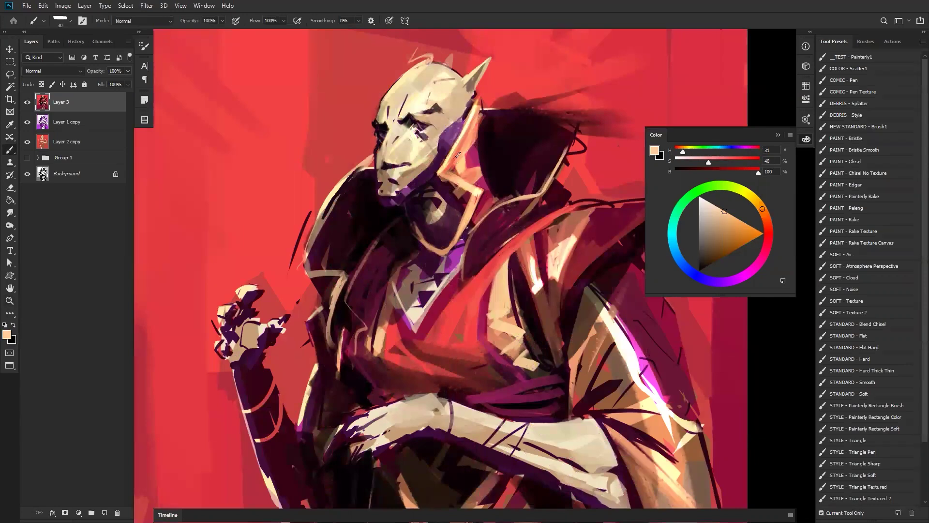
# - Refine the inner collar below the ear with sampled salmon, near-black and magenta strokes, reducing the brush to 25
pyautogui.keyDown('alt'); pyautogui.click(464, 167); pyautogui.keyUp('alt')
pyautogui.keyDown('alt'); pyautogui.click(447, 168); pyautogui.keyUp('alt')
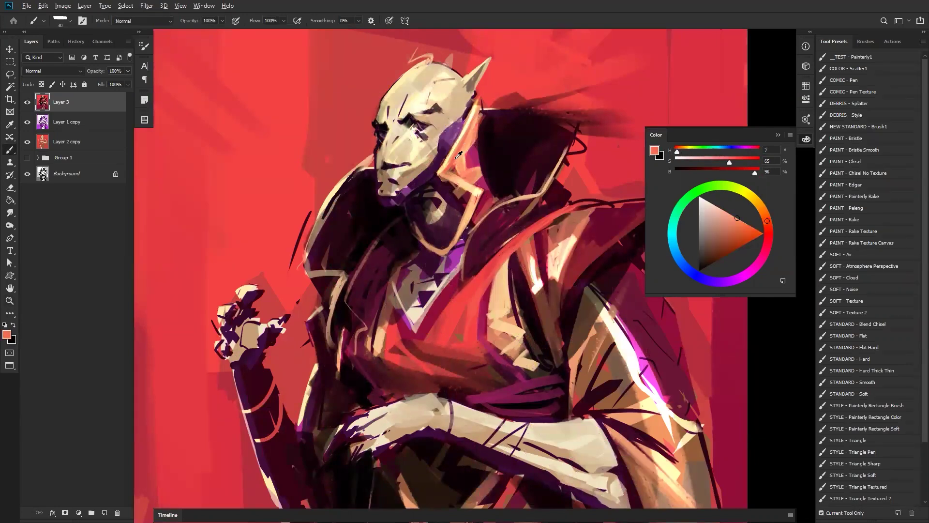
pyautogui.keyDown('alt'); pyautogui.click(482, 114); pyautogui.keyUp('alt')
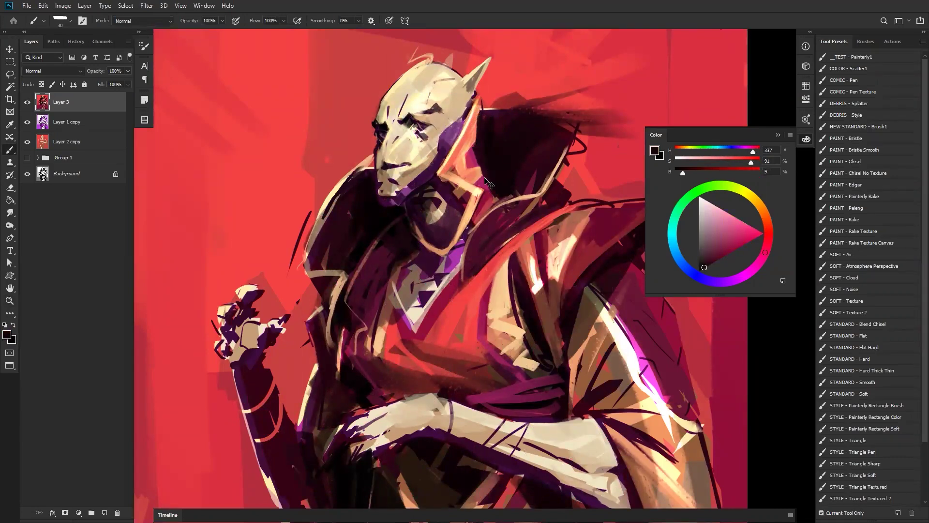
pyautogui.keyDown('alt'); pyautogui.click(477, 146); pyautogui.keyUp('alt')
pyautogui.keyDown('alt'); pyautogui.click(478, 145); pyautogui.keyUp('alt')
pyautogui.press('[')
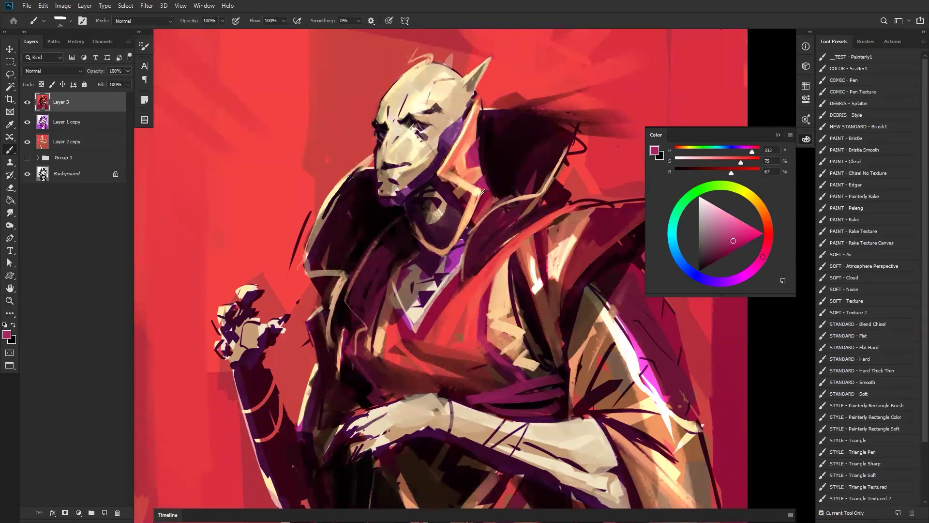
# - Mirror the canvas and sample a dark crimson from the collar, with the upper figure in view
pyautogui.press('z')
pyautogui.keyDown('alt'); pyautogui.click(489, 213); pyautogui.keyUp('alt')
pyautogui.keyDown('alt'); pyautogui.click(490, 214); pyautogui.keyUp('alt')
pyautogui.hotkey('ctrl', 'shift', 'h')
pyautogui.moveTo(471, 241); pyautogui.dragTo(471, 241)
pyautogui.press('b')
pyautogui.keyDown('alt'); pyautogui.click(426, 145); pyautogui.keyUp('alt')
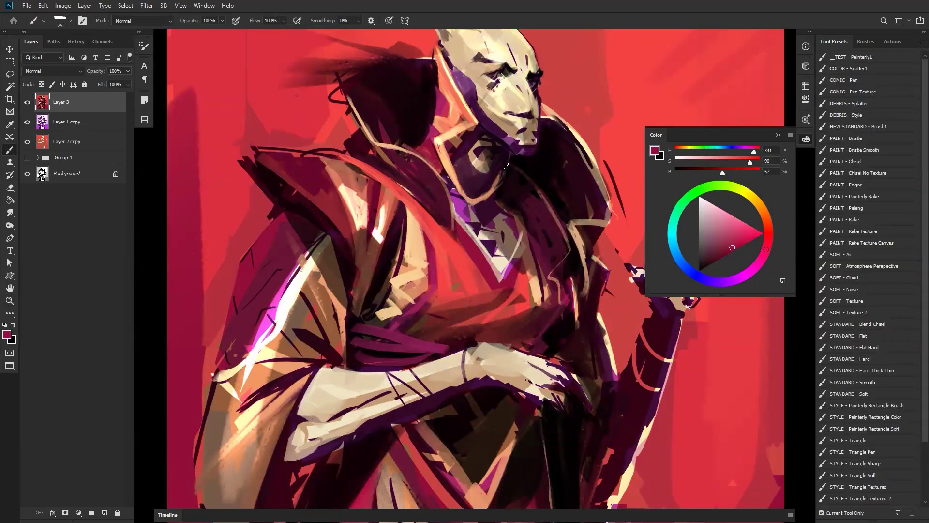
pyautogui.keyDown('alt'); pyautogui.click(530, 240); pyautogui.keyUp('alt')
pyautogui.keyDown('alt'); pyautogui.click(531, 239); pyautogui.keyUp('alt')
pyautogui.keyDown('alt'); pyautogui.click(531, 237); pyautogui.keyUp('alt')
pyautogui.keyDown('ctrl'); pyautogui.click(530, 234); pyautogui.keyUp('ctrl')
pyautogui.keyDown('ctrl'); pyautogui.click(530, 233); pyautogui.keyUp('ctrl')
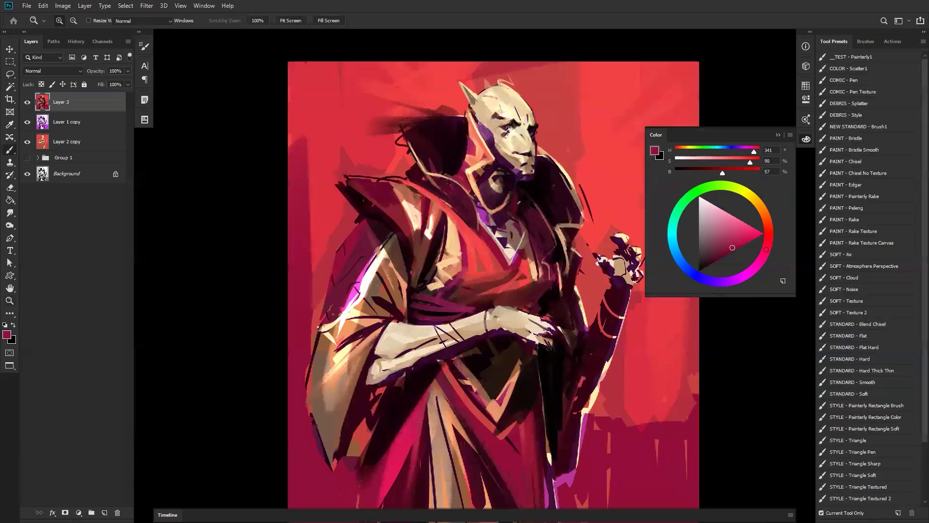
# - Refine the edge of the chest opening below the neck with black and sampled brown, purple and maroon strokes
pyautogui.press('b')
pyautogui.press('d')
pyautogui.moveTo(510, 212); pyautogui.dragTo(526, 233)
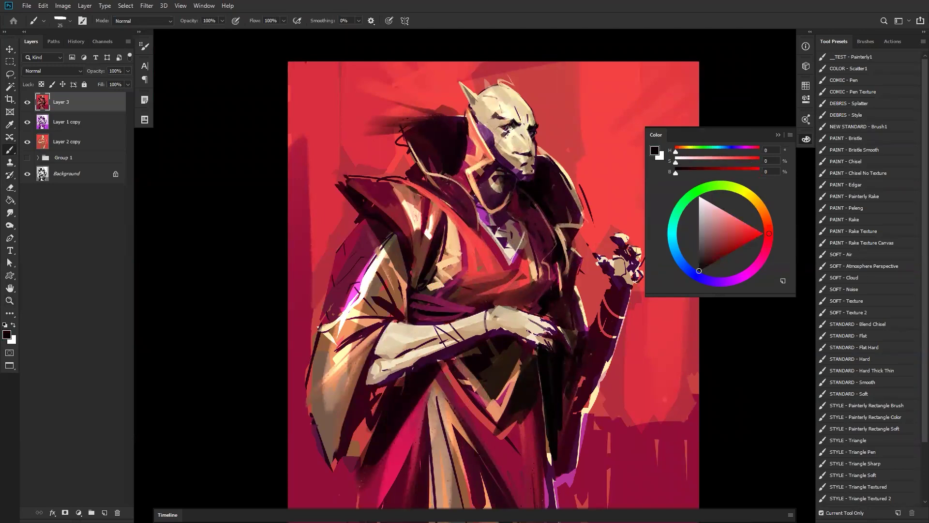
pyautogui.keyDown('alt'); pyautogui.click(516, 224); pyautogui.keyUp('alt')
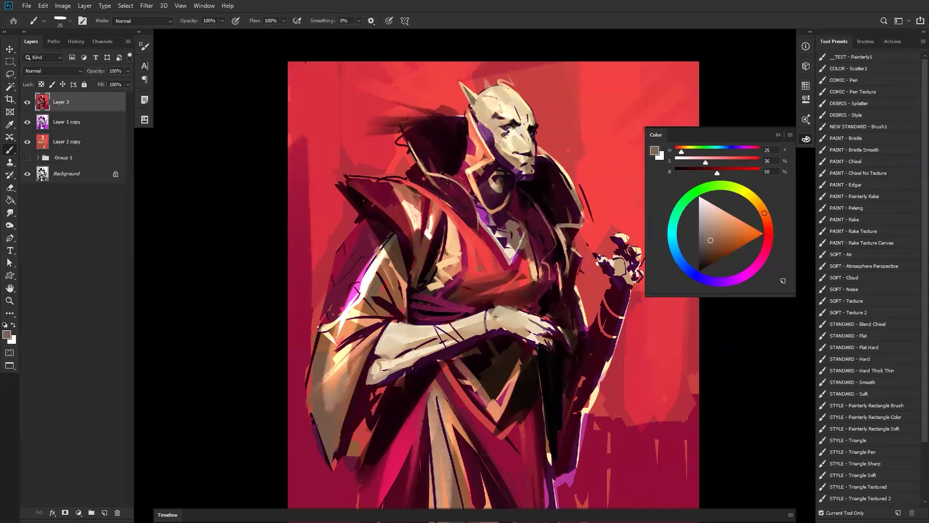
pyautogui.keyDown('alt'); pyautogui.click(520, 252); pyautogui.keyUp('alt')
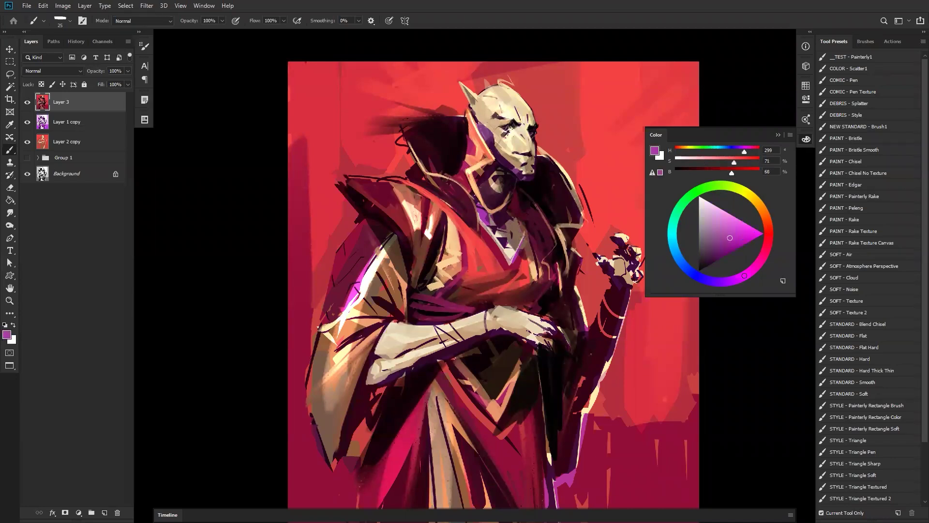
pyautogui.keyDown('alt'); pyautogui.click(524, 251); pyautogui.keyUp('alt')
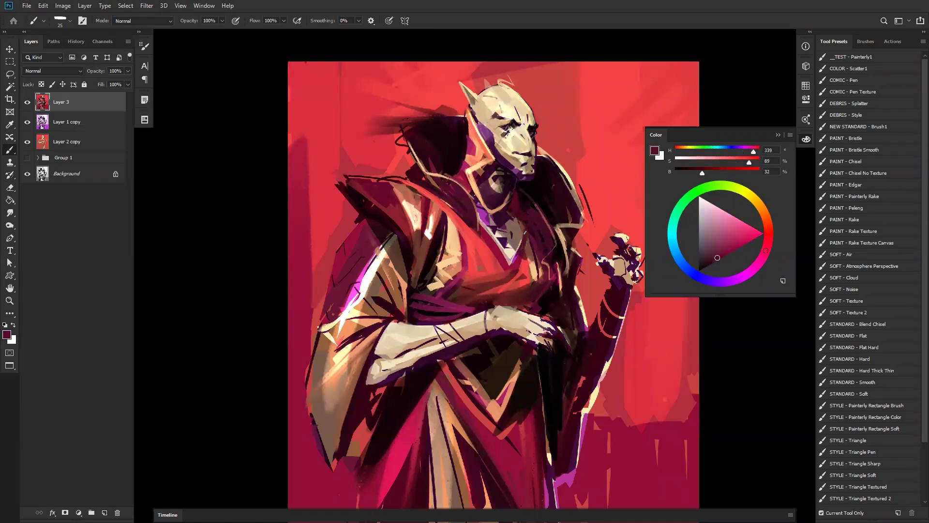
pyautogui.moveTo(517, 217); pyautogui.dragTo(521, 227)
# - Mirror the canvas and darken the collar flap near the raised hand with black strokes at brush size 40
pyautogui.press('d')
pyautogui.press(']')
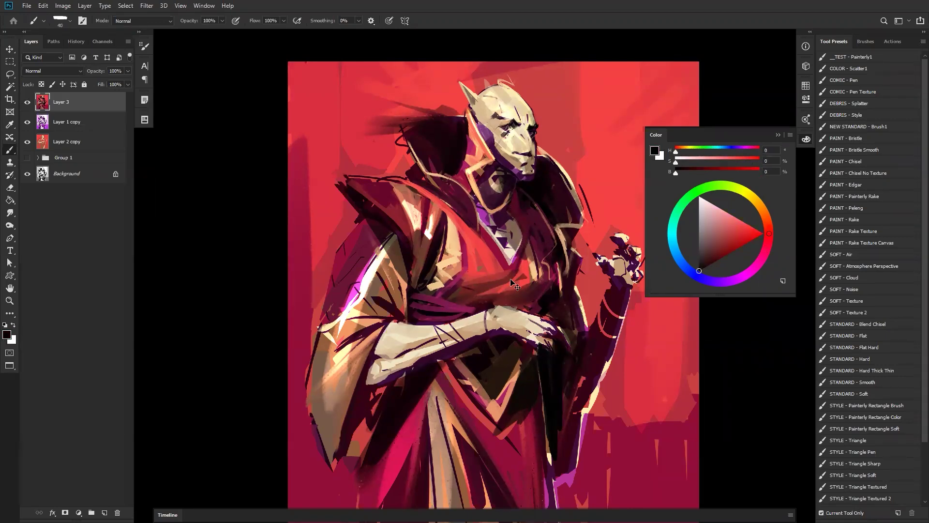
pyautogui.hotkey('ctrl', 'shift', 'h')
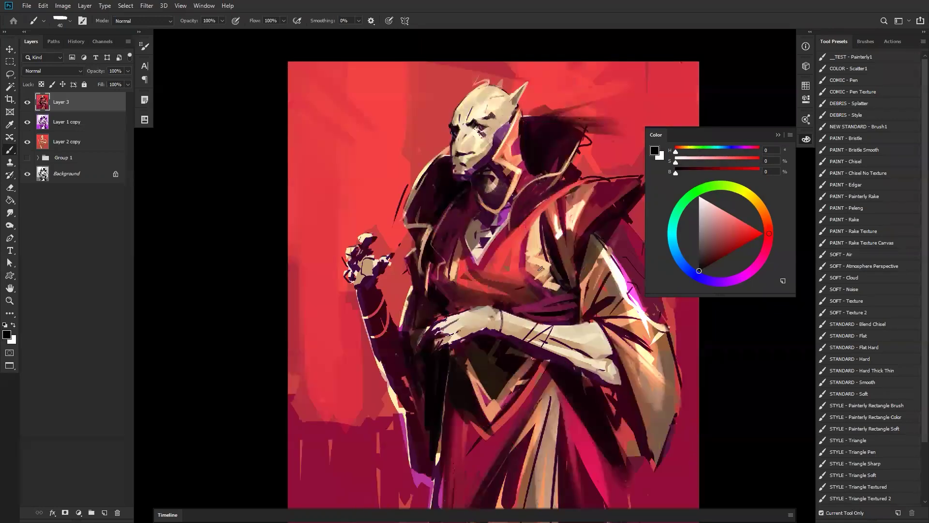
pyautogui.moveTo(568, 288); pyautogui.dragTo(502, 218)
pyautogui.moveTo(416, 217); pyautogui.dragTo(378, 233)
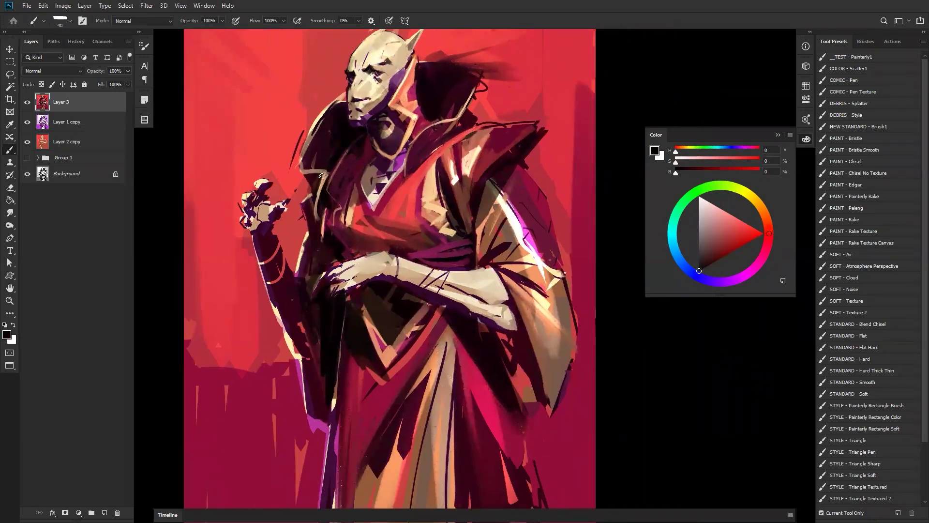
pyautogui.moveTo(328, 171)
pyautogui.mouseDown()
pyautogui.moveTo(316, 225)
pyautogui.moveTo(317, 207)
pyautogui.moveTo(315, 216)
pyautogui.mouseUp()
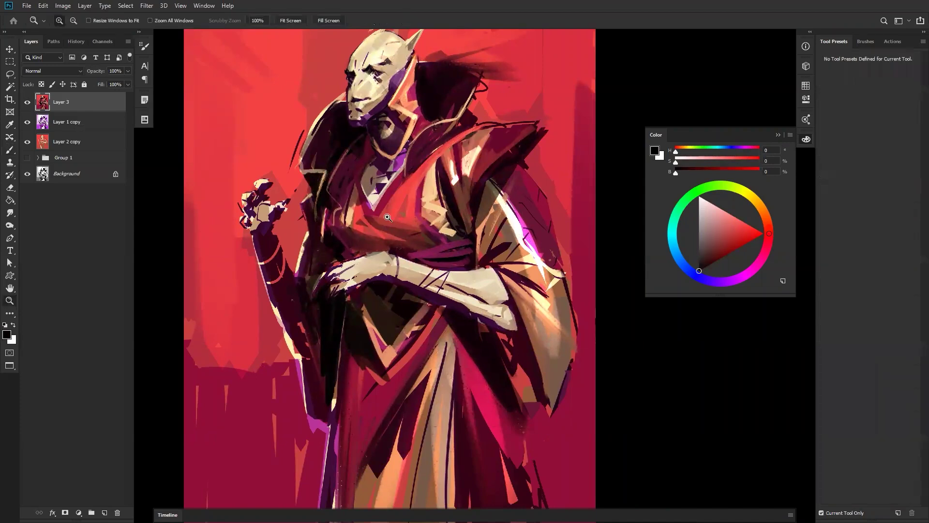
# - Mirror the canvas and stroke a sampled orange-tan down the lapel beside the chest opening
pyautogui.keyDown('ctrl'); pyautogui.keyDown('alt'); pyautogui.click(399, 225); pyautogui.keyUp('alt'); pyautogui.keyUp('ctrl')
pyautogui.keyDown('ctrl'); pyautogui.keyDown('alt'); pyautogui.click(400, 225); pyautogui.keyUp('alt'); pyautogui.keyUp('ctrl')
pyautogui.keyDown('ctrl'); pyautogui.keyDown('alt'); pyautogui.click(401, 226); pyautogui.keyUp('alt'); pyautogui.keyUp('ctrl')
pyautogui.hotkey('ctrl', 'shift', 'h')
pyautogui.click(426, 234)
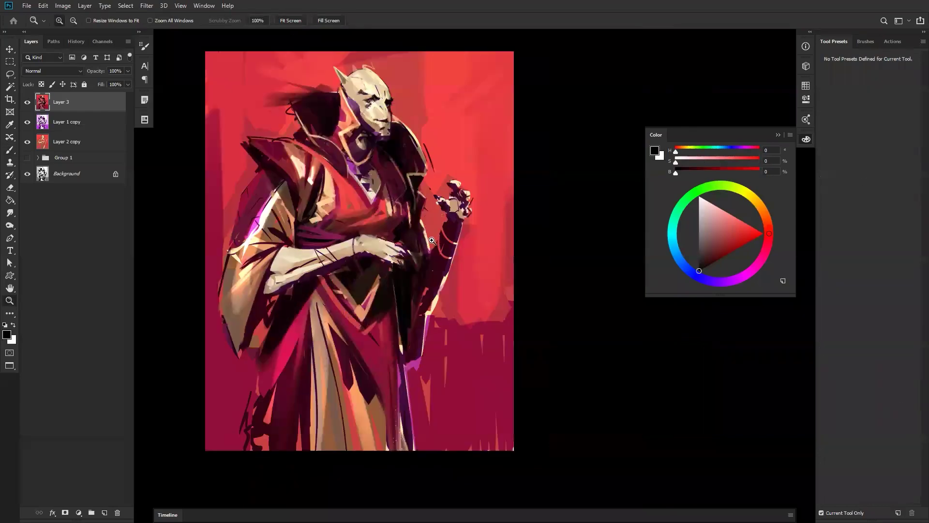
pyautogui.click(483, 275)
pyautogui.click(463, 278)
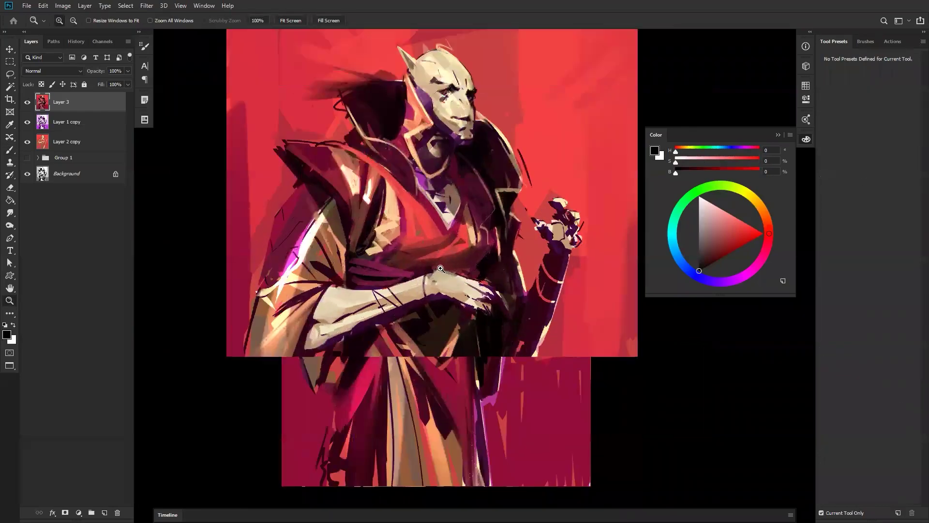
pyautogui.press('b')
pyautogui.keyDown('alt'); pyautogui.click(391, 233); pyautogui.keyUp('alt')
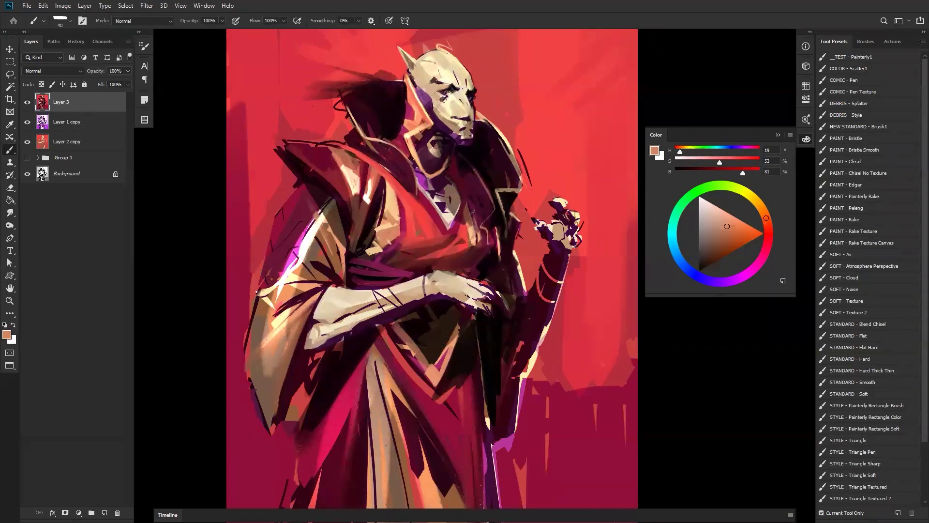
pyautogui.moveTo(468, 187); pyautogui.dragTo(475, 231)
pyautogui.moveTo(467, 198); pyautogui.dragTo(470, 219)
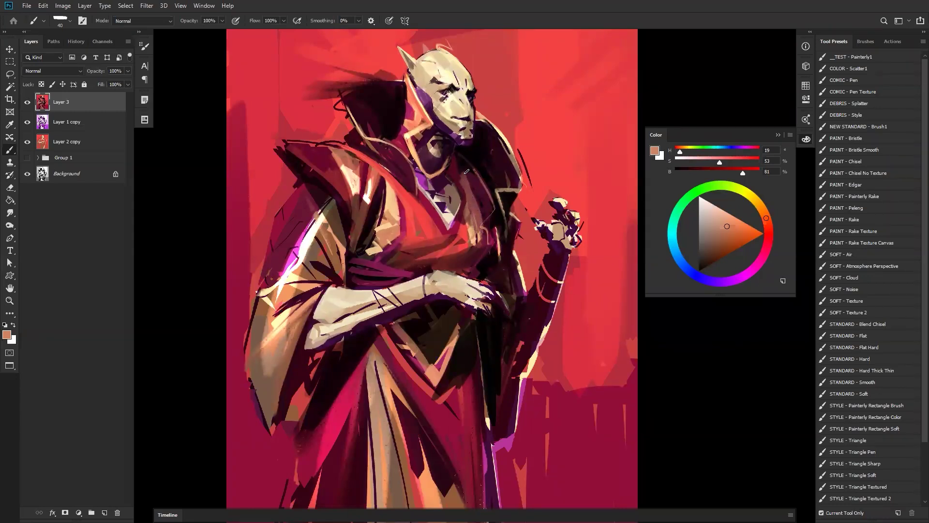
# - Darken the lapel beside the tan strokes with black and a sampled near-black
pyautogui.press('d')
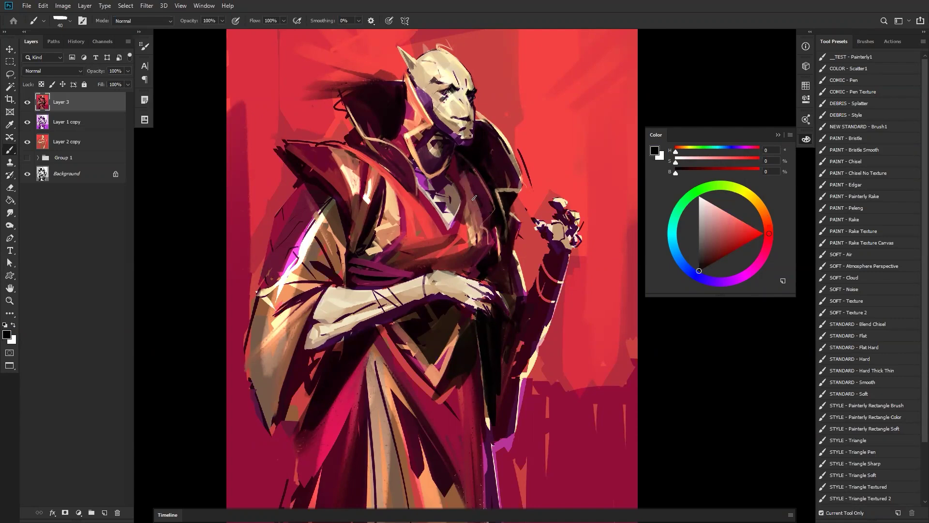
pyautogui.keyDown('alt'); pyautogui.click(470, 167); pyautogui.keyUp('alt')
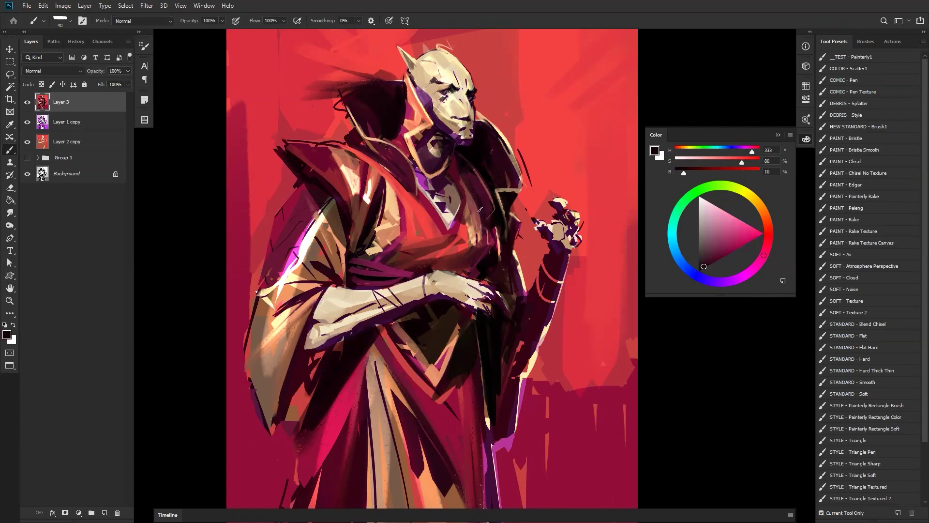
pyautogui.press('d')
pyautogui.moveTo(469, 173); pyautogui.dragTo(485, 194)
# - Mirror the canvas and examine the whole figure from a distance
pyautogui.press('z')
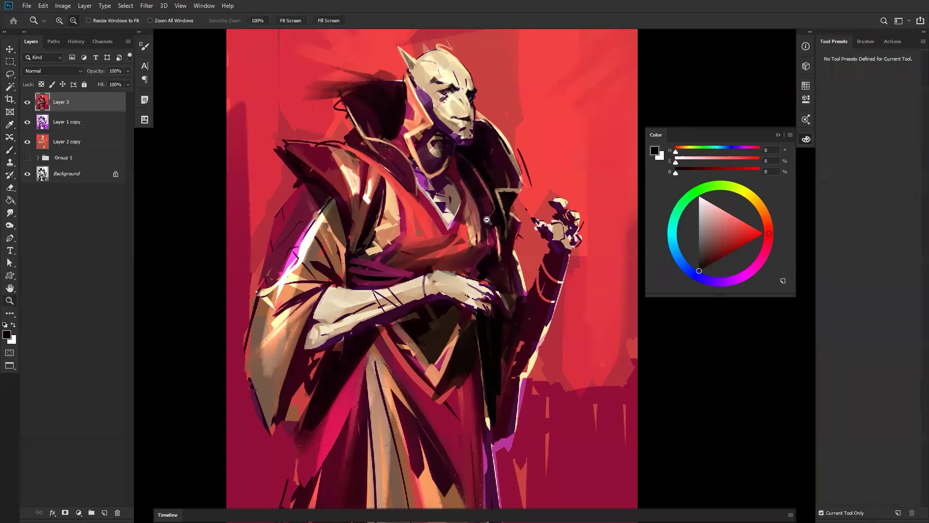
pyautogui.keyDown('alt'); pyautogui.click(488, 222); pyautogui.keyUp('alt')
pyautogui.keyDown('alt'); pyautogui.click(487, 222); pyautogui.keyUp('alt')
pyautogui.keyDown('alt'); pyautogui.click(488, 223); pyautogui.keyUp('alt')
pyautogui.hotkey('ctrl', 'f')
pyautogui.press('z')
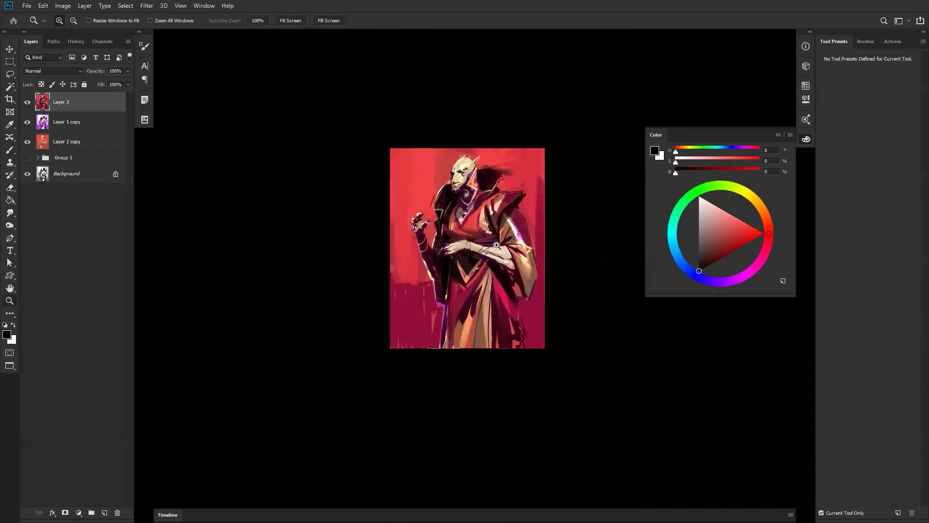
pyautogui.click(497, 244)
pyautogui.press('b')
pyautogui.hotkey('ctrl', '0')
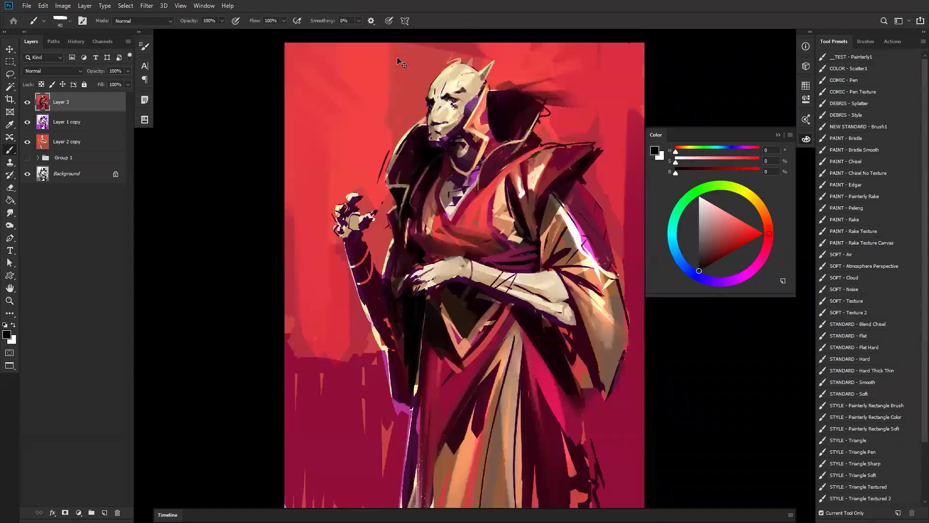
# - Touch up the robe above the folded hand with sampled peach, tan and dark red, and mirror the canvas
pyautogui.keyDown('alt'); pyautogui.click(430, 231); pyautogui.keyUp('alt')
pyautogui.keyDown('alt'); pyautogui.click(429, 241); pyautogui.keyUp('alt')
pyautogui.keyDown('alt'); pyautogui.click(429, 233); pyautogui.keyUp('alt')
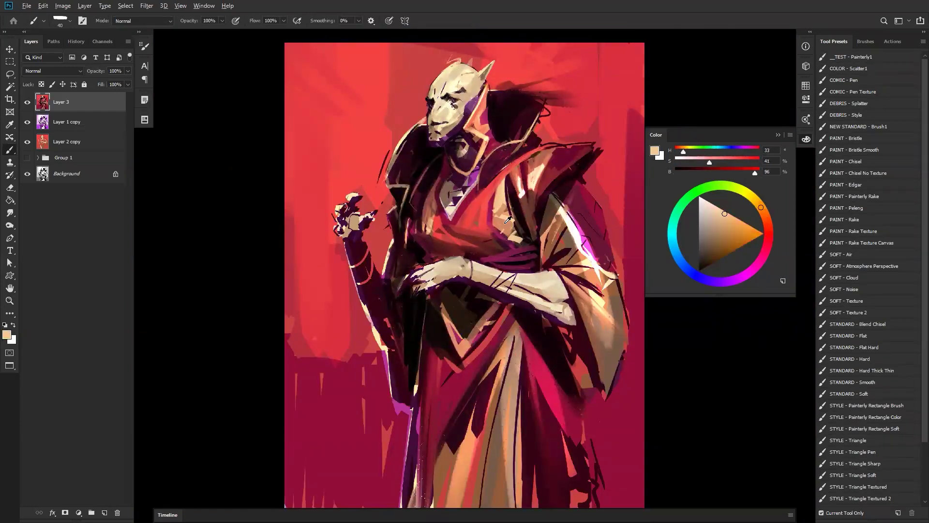
pyautogui.keyDown('alt'); pyautogui.click(428, 241); pyautogui.keyUp('alt')
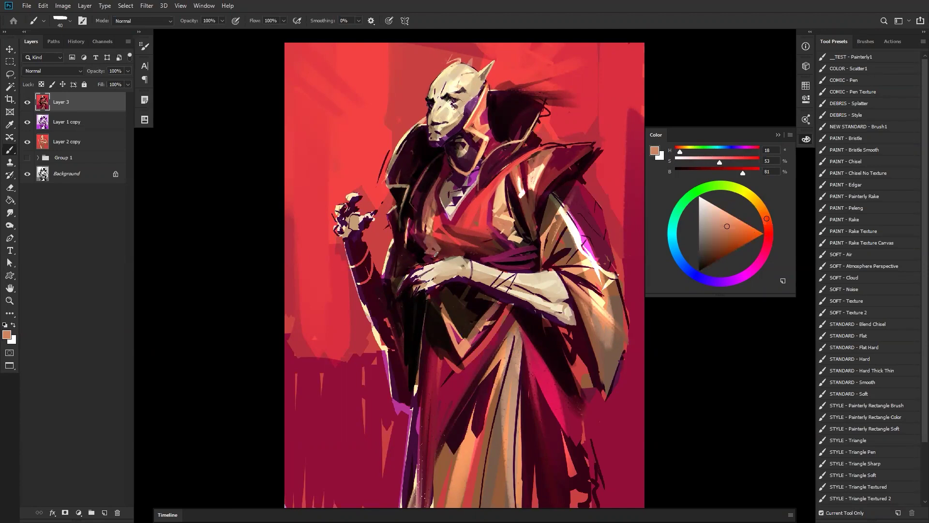
pyautogui.keyDown('alt'); pyautogui.click(440, 247); pyautogui.keyUp('alt')
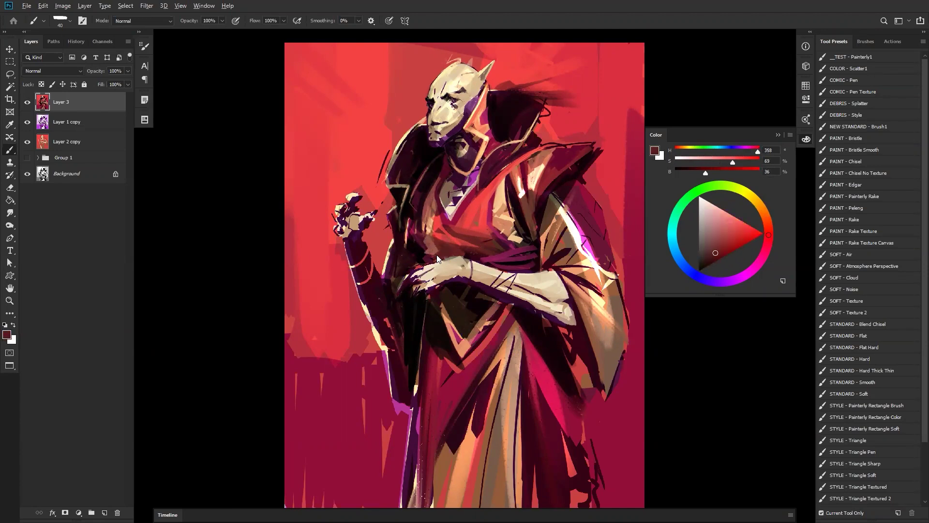
pyautogui.moveTo(435, 202)
pyautogui.mouseDown()
pyautogui.moveTo(430, 234)
pyautogui.moveTo(433, 200)
pyautogui.mouseUp()
pyautogui.hotkey('ctrl', 'shift', 'h')
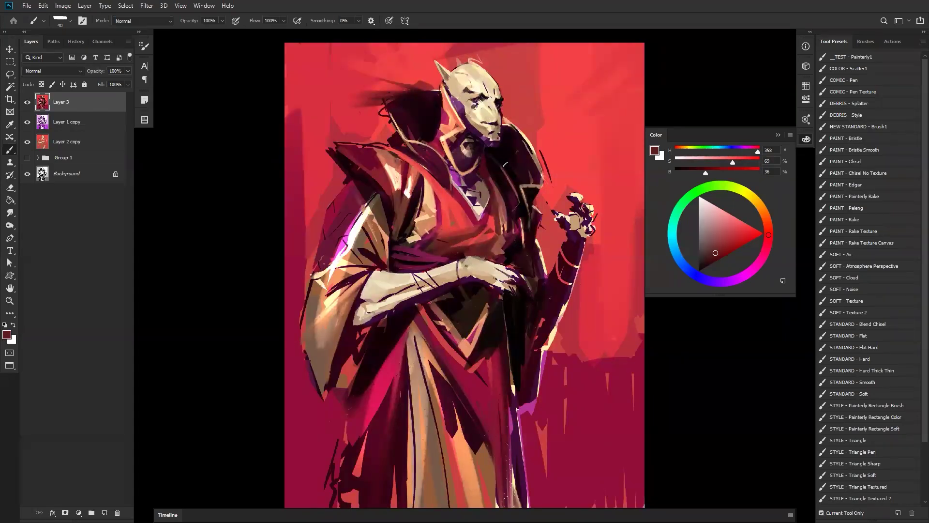
# - Touch up the red fabric beside the chest opening with small strokes of colours sampled from the robe
pyautogui.keyDown('alt'); pyautogui.click(490, 212); pyautogui.keyUp('alt')
pyautogui.press('[')
pyautogui.moveTo(496, 214); pyautogui.dragTo(494, 221)
pyautogui.keyDown('alt'); pyautogui.click(492, 214); pyautogui.keyUp('alt')
pyautogui.keyDown('alt'); pyautogui.click(488, 226); pyautogui.keyUp('alt')
pyautogui.keyDown('alt'); pyautogui.click(495, 211); pyautogui.keyUp('alt')
# - Mirror the canvas and stroke a sampled dark maroon into the folds of the chest fabric
pyautogui.keyDown('alt'); pyautogui.click(435, 203); pyautogui.keyUp('alt')
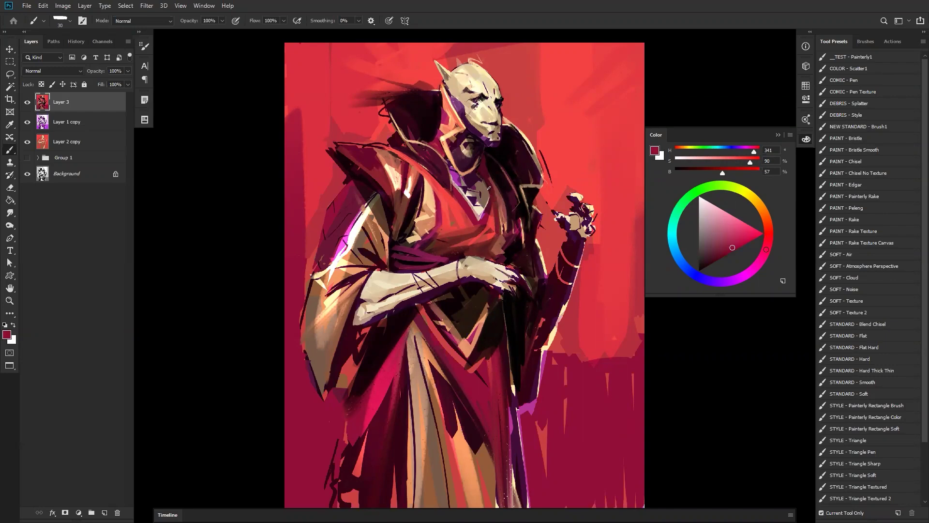
pyautogui.keyDown('ctrl'); pyautogui.keyDown('alt'); pyautogui.click(495, 261); pyautogui.keyUp('alt'); pyautogui.keyUp('ctrl')
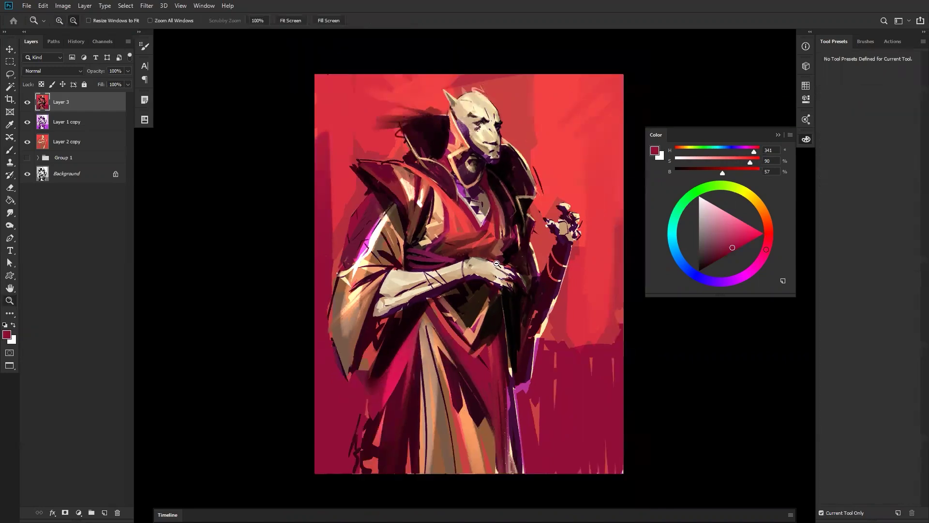
pyautogui.keyDown('ctrl'); pyautogui.keyDown('alt'); pyautogui.click(495, 263); pyautogui.keyUp('alt'); pyautogui.keyUp('ctrl')
pyautogui.keyDown('ctrl'); pyautogui.keyDown('alt'); pyautogui.click(495, 263); pyautogui.keyUp('alt'); pyautogui.keyUp('ctrl')
pyautogui.hotkey('ctrl', 'shift', 'h')
pyautogui.keyDown('ctrl'); pyautogui.click(479, 274); pyautogui.keyUp('ctrl')
pyautogui.keyDown('ctrl'); pyautogui.click(479, 274); pyautogui.keyUp('ctrl')
pyautogui.click(483, 257)
pyautogui.press('b')
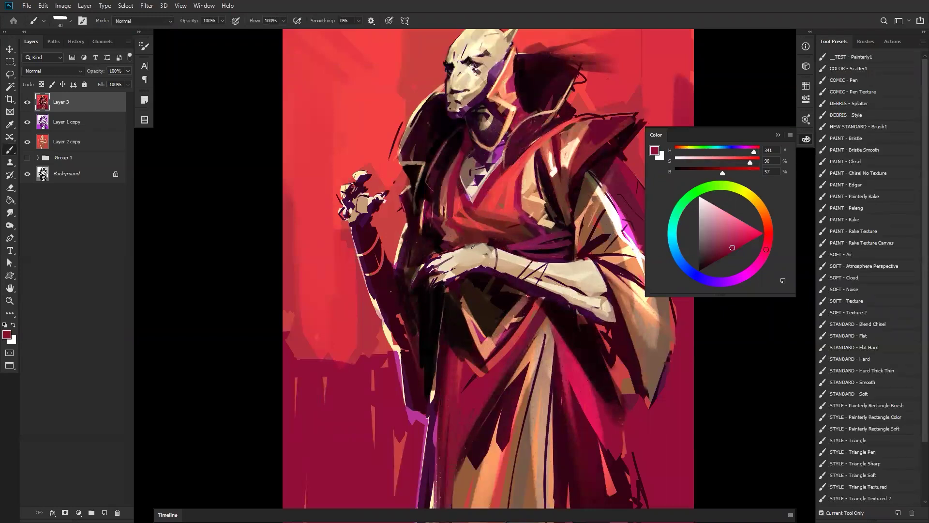
pyautogui.keyDown('alt'); pyautogui.click(463, 225); pyautogui.keyUp('alt')
pyautogui.moveTo(451, 221)
pyautogui.mouseDown()
pyautogui.moveTo(450, 197)
pyautogui.moveTo(447, 225)
pyautogui.mouseUp()
pyautogui.moveTo(519, 213); pyautogui.dragTo(548, 235)
# - Mirror the canvas back and examine the whole figure from a distance
pyautogui.press('z')
pyautogui.keyDown('alt'); pyautogui.click(541, 258); pyautogui.keyUp('alt')
pyautogui.keyDown('alt'); pyautogui.click(542, 258); pyautogui.keyUp('alt')
pyautogui.keyDown('alt'); pyautogui.click(543, 259); pyautogui.keyUp('alt')
pyautogui.hotkey('ctrl', 'shift', 'h')
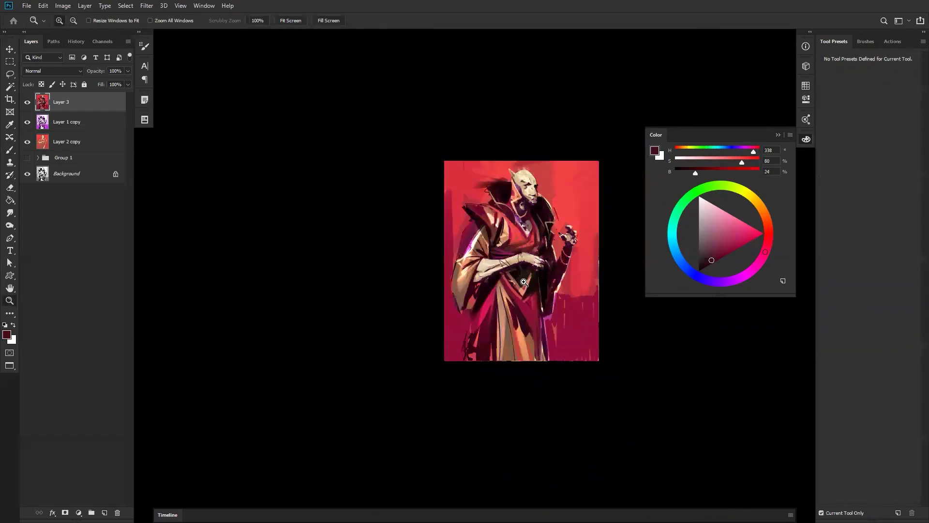
pyautogui.click(525, 280)
pyautogui.click(526, 283)
# - Darken the robe panel below the waist and beside the raised sleeve with dark maroon and a size 125 brush
pyautogui.press('b')
pyautogui.press(']')
pyautogui.press(']')
pyautogui.press(']')
pyautogui.press(']')
pyautogui.press(']')
pyautogui.press(']')
pyautogui.press(']')
pyautogui.moveTo(510, 319)
pyautogui.mouseDown()
pyautogui.moveTo(548, 389)
pyautogui.moveTo(540, 362)
pyautogui.mouseUp()
pyautogui.moveTo(538, 321); pyautogui.dragTo(548, 425)
pyautogui.moveTo(537, 356)
pyautogui.mouseDown()
pyautogui.moveTo(550, 469)
pyautogui.moveTo(545, 317)
pyautogui.moveTo(561, 457)
pyautogui.mouseUp()
pyautogui.moveTo(563, 341); pyautogui.dragTo(564, 328)
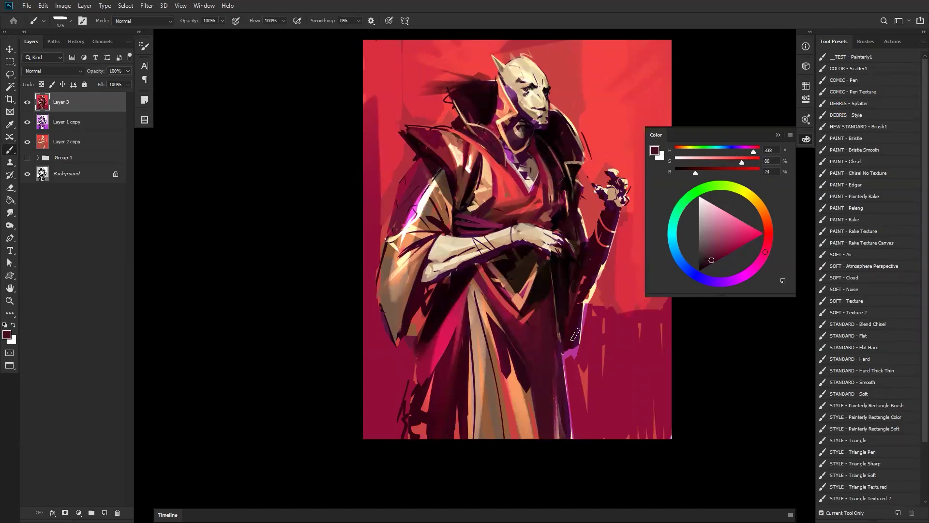
# - Highlight the raised arm's sleeve edge with sampled cream, and trim its lower tip with sampled crimson
pyautogui.keyDown('alt'); pyautogui.click(590, 303); pyautogui.keyUp('alt')
pyautogui.keyDown('alt'); pyautogui.click(592, 292); pyautogui.keyUp('alt')
pyautogui.press('[')
pyautogui.moveTo(591, 287); pyautogui.dragTo(570, 352)
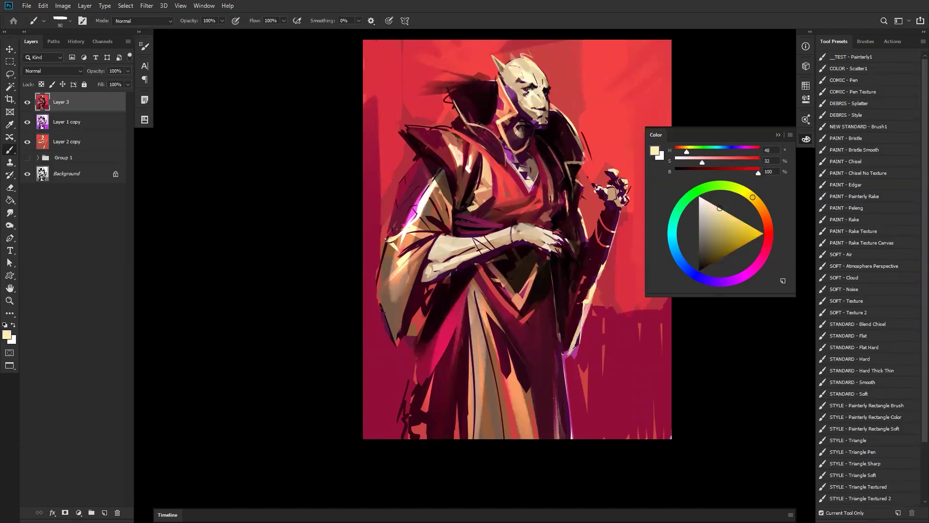
pyautogui.press('[')
pyautogui.press('[')
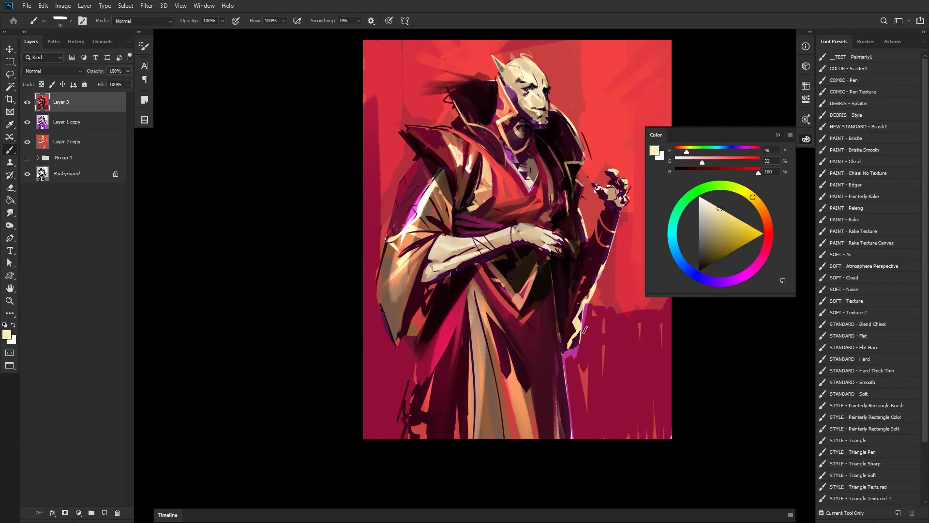
pyautogui.keyDown('alt'); pyautogui.click(572, 365); pyautogui.keyUp('alt')
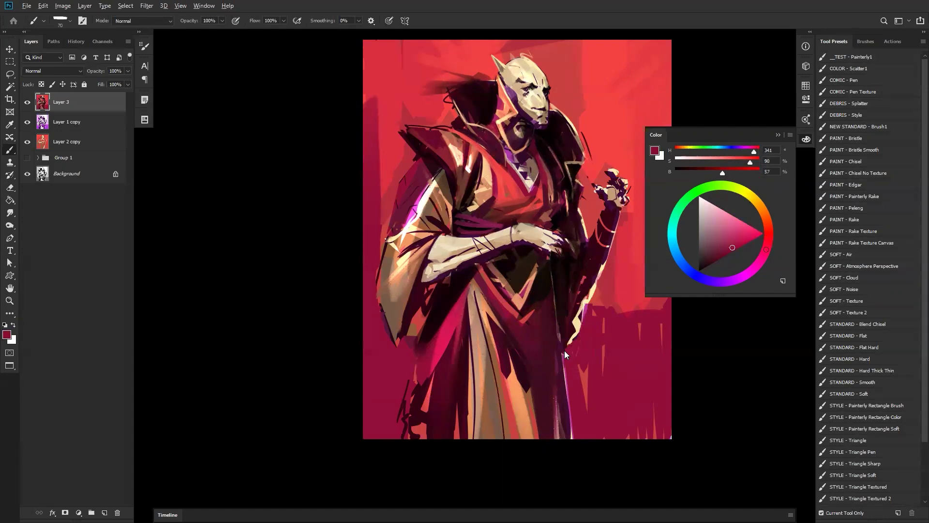
pyautogui.moveTo(564, 339); pyautogui.dragTo(571, 383)
# - Darken the robe between the folded hand and the raised sleeve with black, and mirror the canvas
pyautogui.press('d')
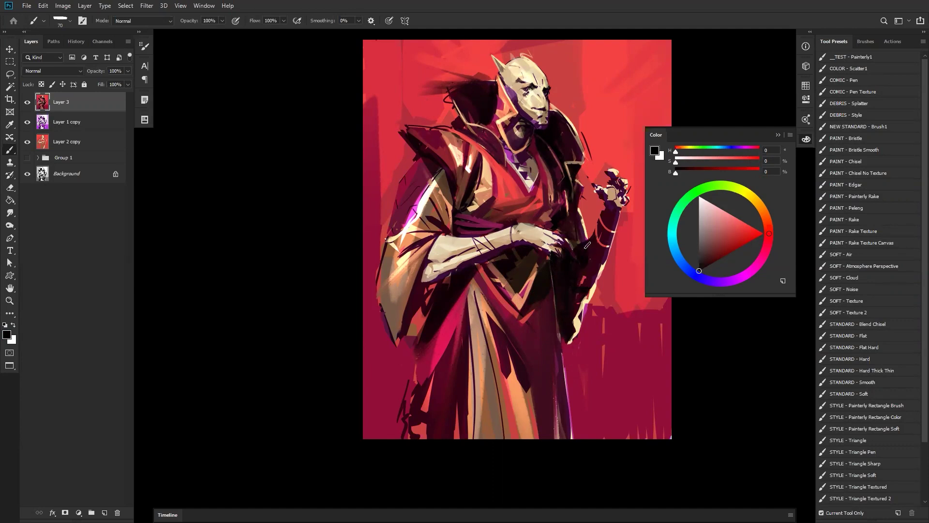
pyautogui.moveTo(574, 211); pyautogui.dragTo(578, 262)
pyautogui.press('z')
pyautogui.keyDown('alt'); pyautogui.click(586, 295); pyautogui.keyUp('alt')
pyautogui.keyDown('alt'); pyautogui.click(587, 299); pyautogui.keyUp('alt')
pyautogui.keyDown('alt'); pyautogui.click(588, 299); pyautogui.keyUp('alt')
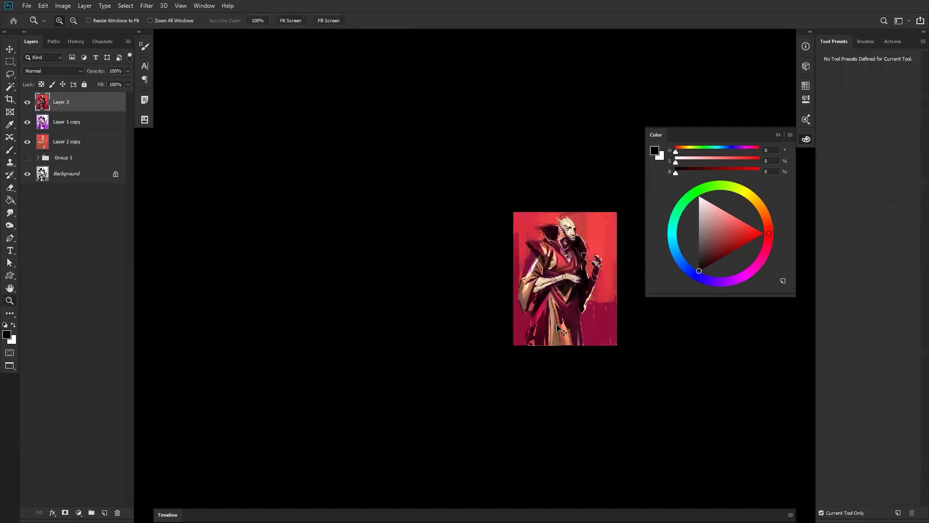
pyautogui.press('F2')
pyautogui.click(539, 299)
pyautogui.click(538, 295)
pyautogui.click(537, 292)
pyautogui.moveTo(589, 283); pyautogui.dragTo(408, 295)
pyautogui.press('b')
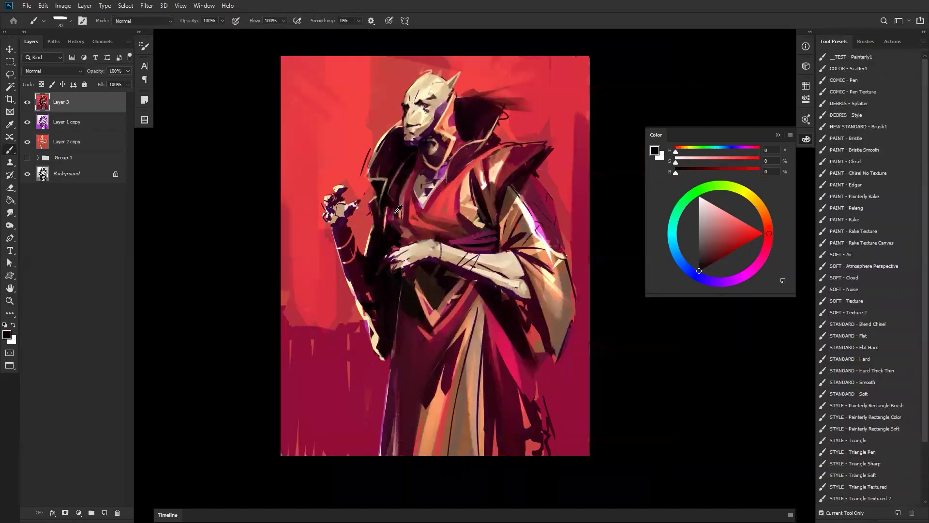
# - Deepen the robe panel below the folded hand with a sampled near-black, and mirror the canvas
pyautogui.keyDown('alt'); pyautogui.click(380, 205); pyautogui.keyUp('alt')
pyautogui.keyDown('alt'); pyautogui.click(381, 203); pyautogui.keyUp('alt')
pyautogui.press(']')
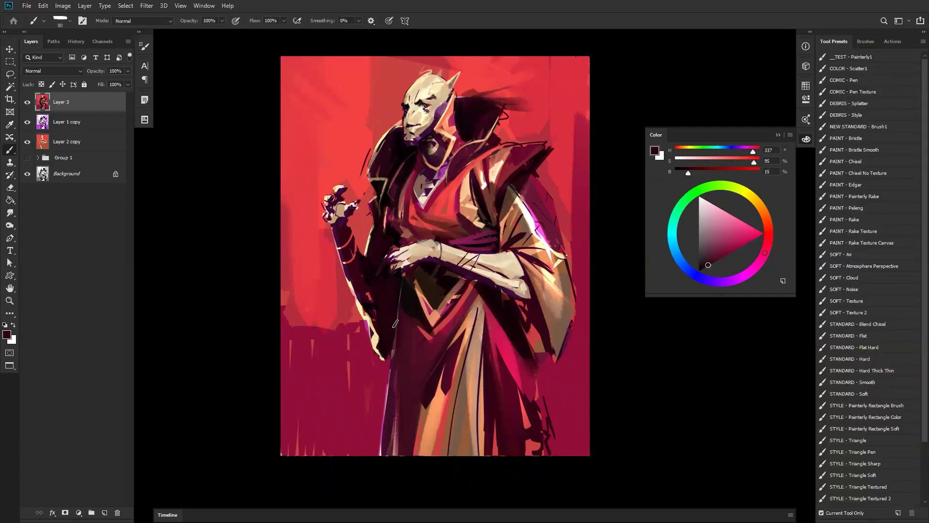
pyautogui.press('d')
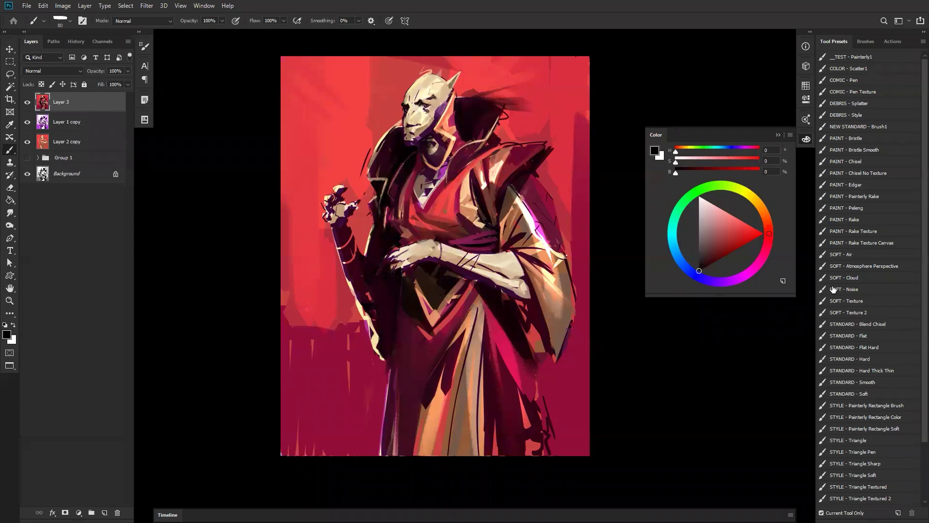
pyautogui.press('F2')
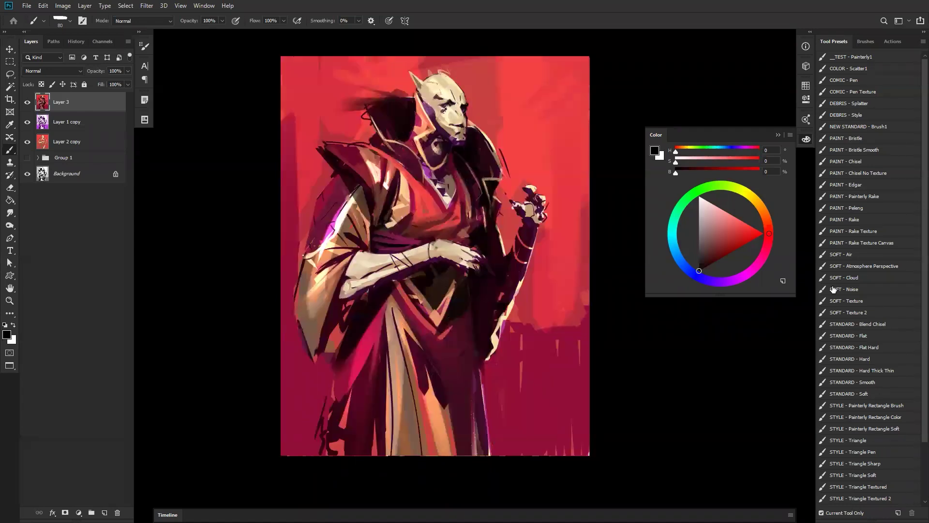
# - Clean up the robe behind the near shoulder with sampled crimson and its background edge with sampled red
pyautogui.keyDown('alt'); pyautogui.click(333, 184); pyautogui.keyUp('alt')
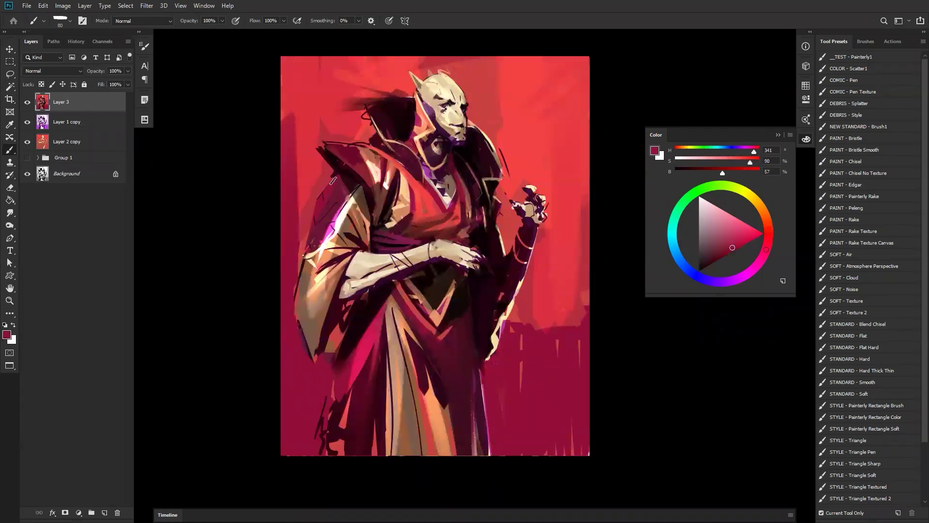
pyautogui.press(']')
pyautogui.press(']')
pyautogui.press(']')
pyautogui.moveTo(340, 208); pyautogui.dragTo(333, 220)
pyautogui.keyDown('alt'); pyautogui.click(319, 181); pyautogui.keyUp('alt')
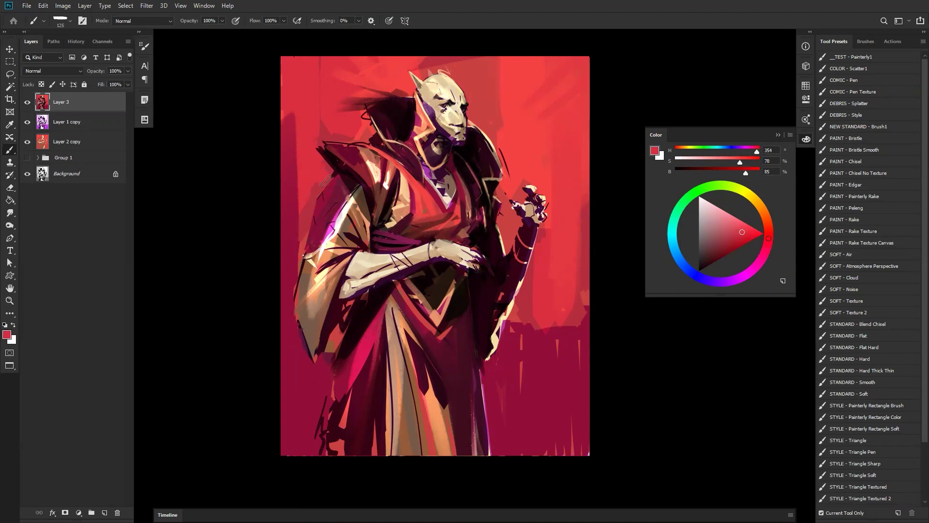
pyautogui.press('[')
pyautogui.press('[')
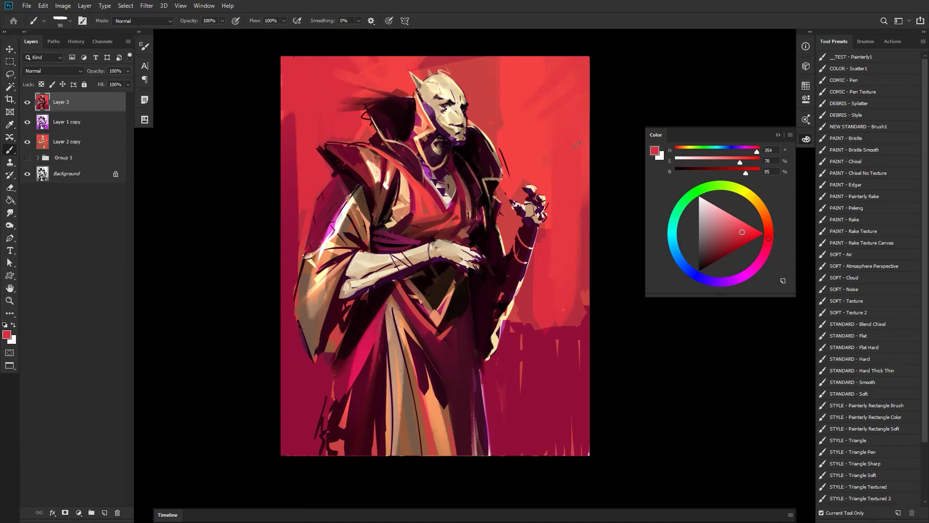
# - Paint flowing wisps behind the tall collar with a sampled near-black, undoing the last stroke
pyautogui.keyDown('alt'); pyautogui.click(392, 102); pyautogui.keyUp('alt')
pyautogui.moveTo(375, 103)
pyautogui.mouseDown()
pyautogui.moveTo(341, 111)
pyautogui.moveTo(397, 110)
pyautogui.moveTo(374, 97)
pyautogui.moveTo(346, 103)
pyautogui.moveTo(398, 112)
pyautogui.moveTo(335, 82)
pyautogui.moveTo(392, 109)
pyautogui.moveTo(405, 107)
pyautogui.moveTo(388, 89)
pyautogui.moveTo(367, 94)
pyautogui.moveTo(407, 100)
pyautogui.moveTo(382, 86)
pyautogui.mouseUp()
pyautogui.press('[')
pyautogui.press('[')
pyautogui.press('[')
pyautogui.moveTo(342, 116)
pyautogui.mouseDown()
pyautogui.moveTo(324, 96)
pyautogui.moveTo(377, 114)
pyautogui.moveTo(341, 115)
pyautogui.moveTo(355, 120)
pyautogui.moveTo(380, 117)
pyautogui.moveTo(349, 139)
pyautogui.moveTo(383, 116)
pyautogui.moveTo(353, 123)
pyautogui.moveTo(330, 115)
pyautogui.moveTo(380, 120)
pyautogui.moveTo(354, 131)
pyautogui.moveTo(387, 129)
pyautogui.moveTo(349, 130)
pyautogui.mouseUp()
pyautogui.hotkey('ctrl', 'z')
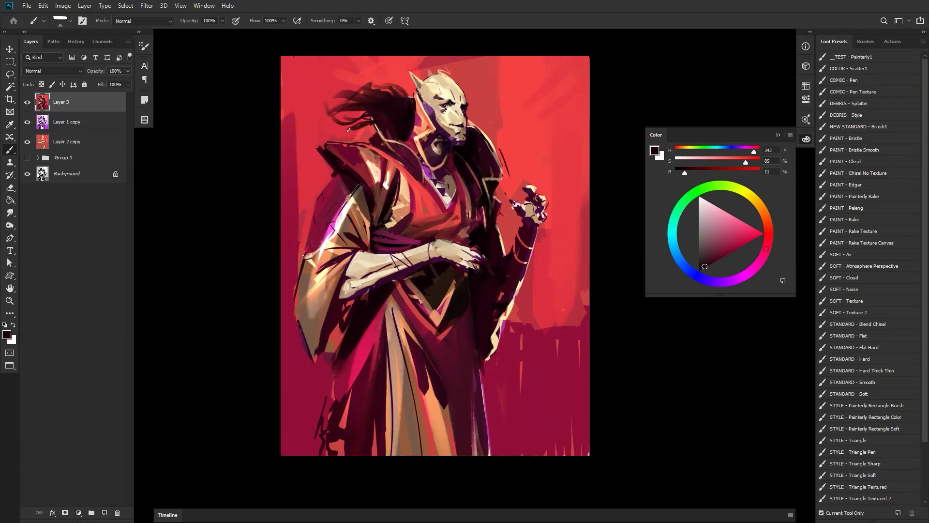
# - Trim the tall collar's edges with thin sampled peach lines, and undo the line across the chest
pyautogui.keyDown('alt'); pyautogui.click(386, 130); pyautogui.keyUp('alt')
pyautogui.press('[')
pyautogui.press('[')
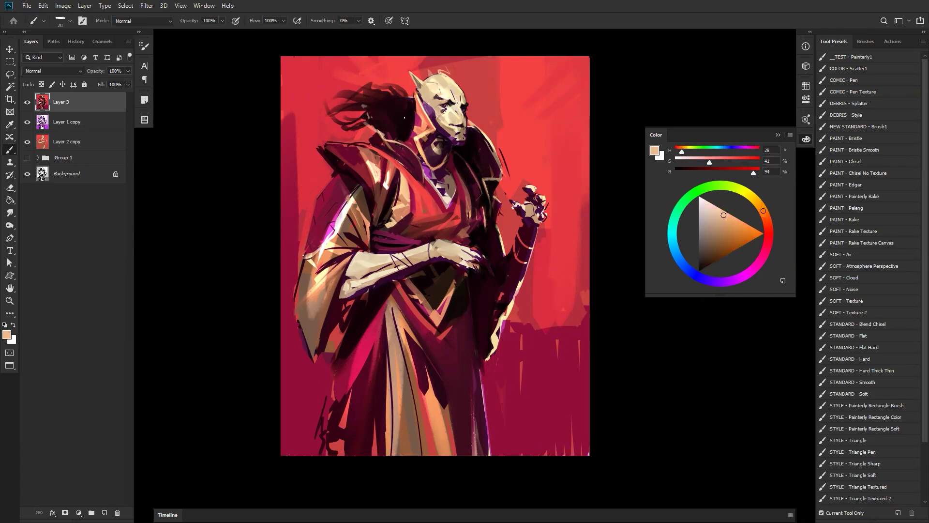
pyautogui.moveTo(370, 119); pyautogui.dragTo(418, 159)
pyautogui.moveTo(482, 136)
pyautogui.mouseDown()
pyautogui.moveTo(496, 177)
pyautogui.moveTo(486, 146)
pyautogui.mouseUp()
pyautogui.moveTo(420, 160)
pyautogui.mouseDown()
pyautogui.moveTo(441, 201)
pyautogui.moveTo(468, 214)
pyautogui.mouseUp()
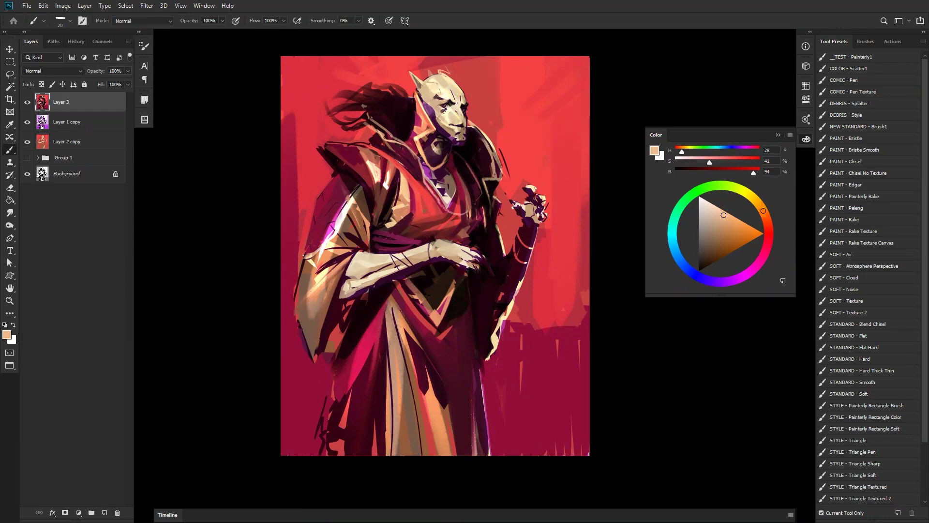
pyautogui.hotkey('ctrl', 'z')
pyautogui.hotkey('ctrl', 'z')
# - Line the edge of the shoulder lapel with a sampled pale yellow, and mirror the canvas
pyautogui.keyDown('alt'); pyautogui.click(373, 160); pyautogui.keyUp('alt')
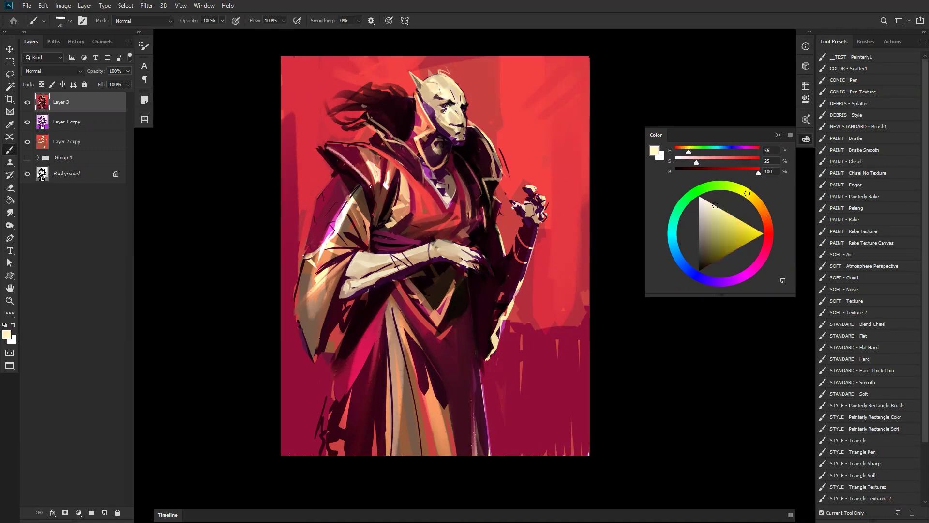
pyautogui.moveTo(397, 171); pyautogui.dragTo(384, 220)
pyautogui.press('z')
pyautogui.keyDown('alt'); pyautogui.click(481, 251); pyautogui.keyUp('alt')
pyautogui.keyDown('alt'); pyautogui.click(481, 251); pyautogui.keyUp('alt')
pyautogui.hotkey('ctrl', 'shift', 'h')
pyautogui.click(514, 251)
pyautogui.press('b')
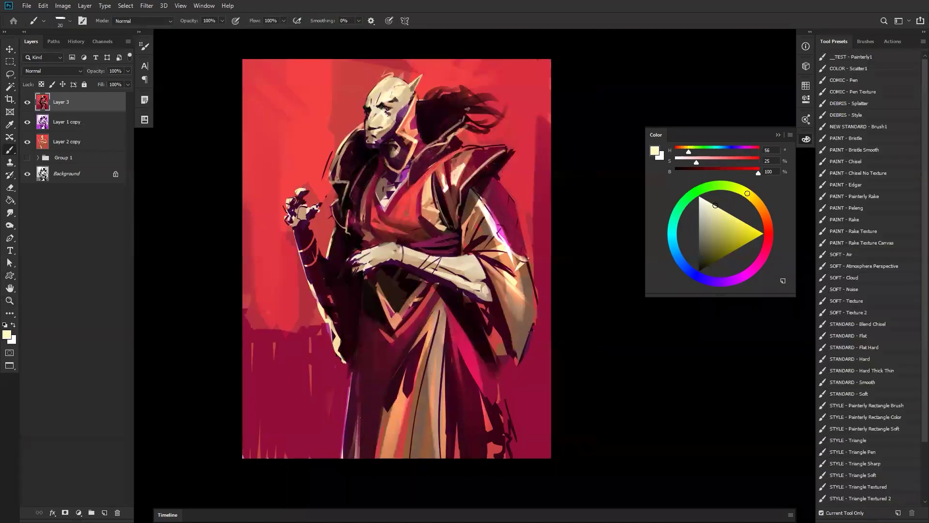
# - Paint a V-shaped drape of red folds below the waist with red sampled from the chest
pyautogui.keyDown('alt'); pyautogui.click(376, 209); pyautogui.keyUp('alt')
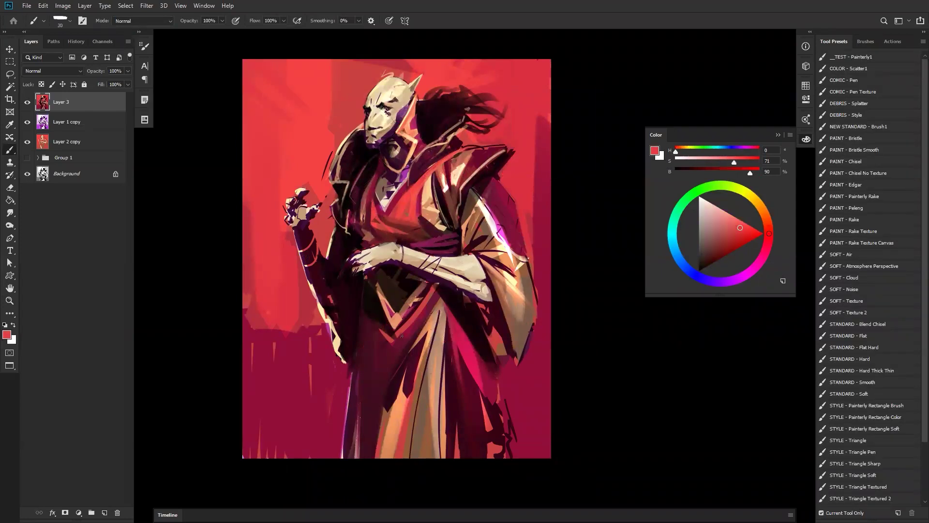
pyautogui.moveTo(429, 299)
pyautogui.mouseDown()
pyautogui.moveTo(399, 349)
pyautogui.moveTo(395, 339)
pyautogui.moveTo(397, 347)
pyautogui.moveTo(416, 319)
pyautogui.moveTo(389, 335)
pyautogui.moveTo(375, 324)
pyautogui.moveTo(390, 352)
pyautogui.moveTo(372, 303)
pyautogui.moveTo(380, 378)
pyautogui.mouseUp()
pyautogui.press(']')
pyautogui.moveTo(380, 379)
pyautogui.mouseDown()
pyautogui.moveTo(426, 317)
pyautogui.moveTo(374, 398)
pyautogui.moveTo(423, 324)
pyautogui.mouseUp()
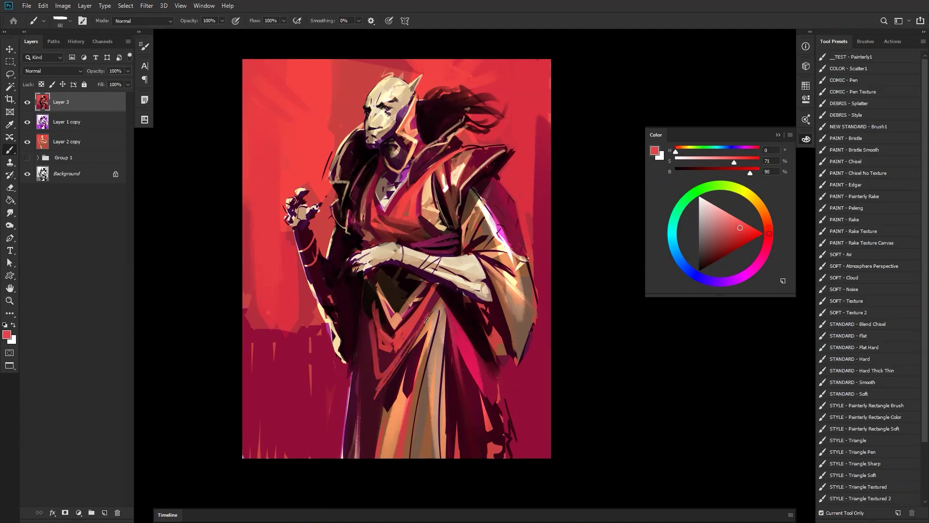
# - Shape the lower tip of the red drape with dark tones sampled from the skirt
pyautogui.keyDown('alt'); pyautogui.click(372, 358); pyautogui.keyUp('alt')
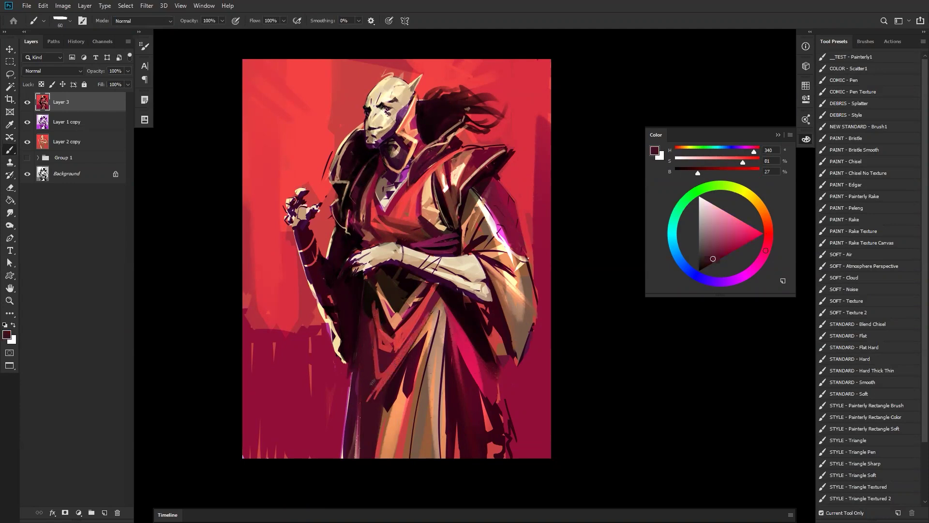
pyautogui.keyDown('alt'); pyautogui.click(376, 385); pyautogui.keyUp('alt')
pyautogui.keyDown('alt'); pyautogui.click(367, 403); pyautogui.keyUp('alt')
pyautogui.moveTo(373, 379); pyautogui.dragTo(375, 410)
# - Darken the robe's outer panel from the waist to the hem with sampled black and a larger brush
pyautogui.keyDown('alt'); pyautogui.click(369, 306); pyautogui.keyUp('alt')
pyautogui.moveTo(347, 370); pyautogui.dragTo(339, 457)
pyautogui.press(']')
pyautogui.press(']')
pyautogui.press(']')
pyautogui.press(']')
pyautogui.press(']')
pyautogui.press(']')
pyautogui.press(']')
pyautogui.press(']')
pyautogui.press(']')
pyautogui.moveTo(361, 331)
pyautogui.mouseDown()
pyautogui.moveTo(339, 416)
pyautogui.moveTo(347, 438)
pyautogui.mouseUp()
pyautogui.press('[')
pyautogui.press('[')
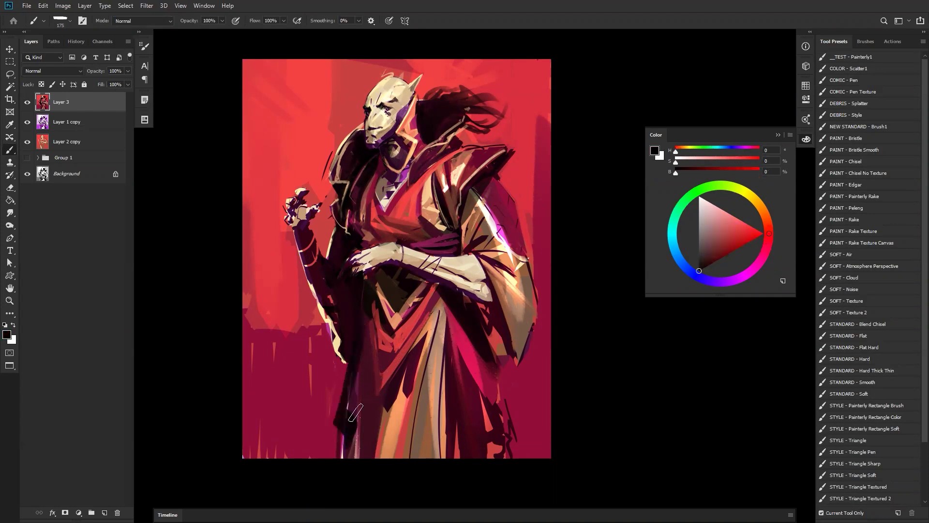
pyautogui.moveTo(357, 365); pyautogui.dragTo(358, 484)
# - Sample the folded arm's pale skin tone for a smaller brush, mirroring the canvas and back to check the figure
pyautogui.hotkey('ctrl', 'shift', 'h')
pyautogui.press('[')
pyautogui.press('[')
pyautogui.press('[')
pyautogui.press('[')
pyautogui.press('[')
pyautogui.keyDown('alt'); pyautogui.click(432, 259); pyautogui.keyUp('alt')
pyautogui.hotkey('ctrl', 'shift', 'h')
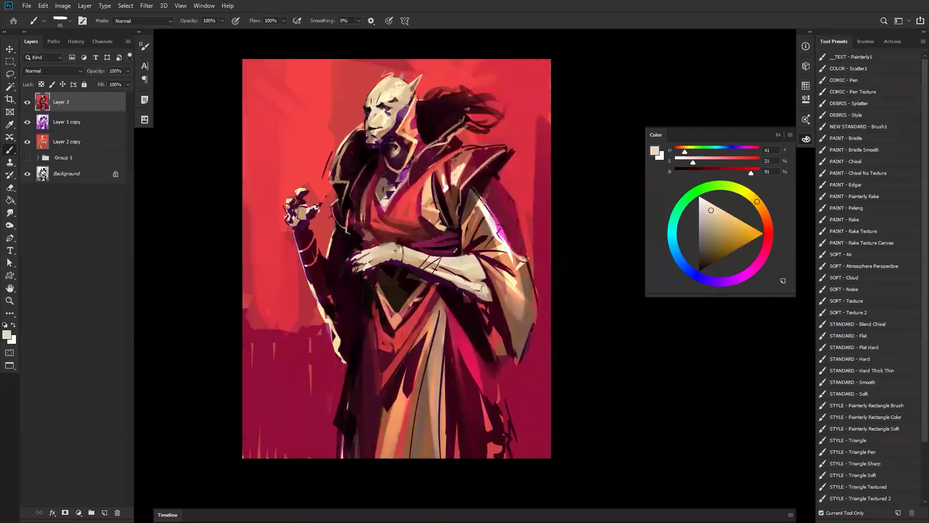
# - Extend the folded hand's fingers into long, pointed shapes with thin pale strokes
pyautogui.keyDown('ctrl'); pyautogui.click(447, 260); pyautogui.keyUp('ctrl')
pyautogui.moveTo(334, 246); pyautogui.dragTo(464, 224)
pyautogui.press('[')
pyautogui.press('[')
pyautogui.press('[')
pyautogui.moveTo(451, 231); pyautogui.dragTo(493, 218)
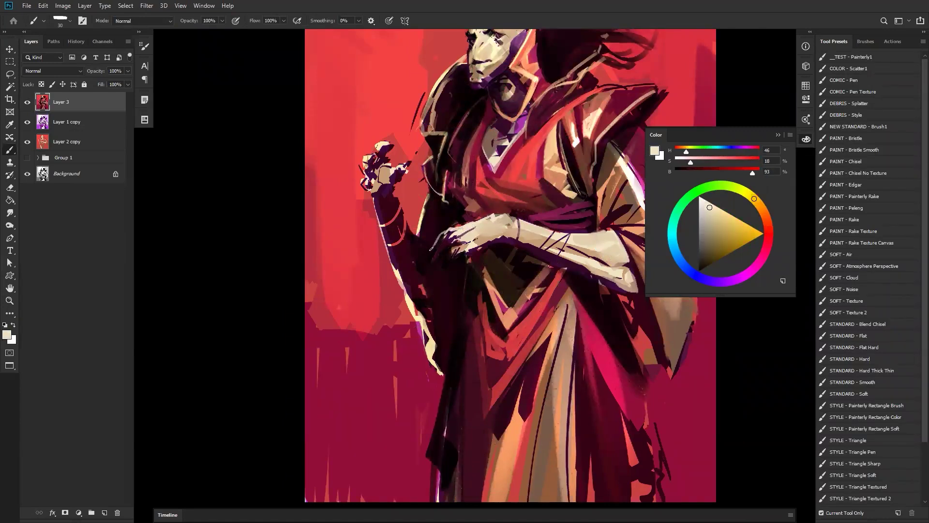
pyautogui.moveTo(443, 232)
pyautogui.mouseDown()
pyautogui.moveTo(451, 227)
pyautogui.moveTo(426, 257)
pyautogui.moveTo(435, 274)
pyautogui.moveTo(443, 267)
pyautogui.moveTo(424, 274)
pyautogui.moveTo(432, 261)
pyautogui.moveTo(422, 277)
pyautogui.mouseUp()
# - Separate the folded hand's fingers and knuckles with sampled dark maroon and neighbouring tones
pyautogui.press('[')
pyautogui.keyDown('alt'); pyautogui.click(447, 240); pyautogui.keyUp('alt')
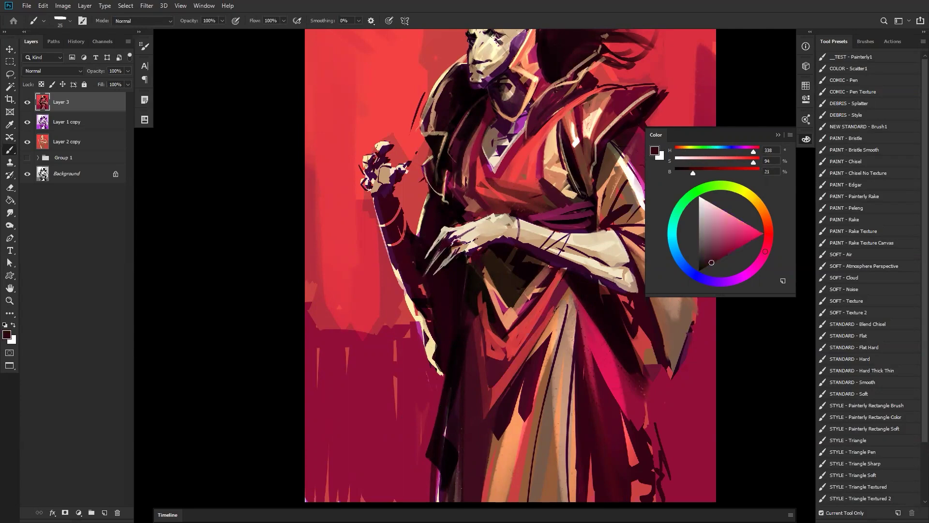
pyautogui.keyDown('alt'); pyautogui.click(462, 237); pyautogui.keyUp('alt')
pyautogui.moveTo(466, 244); pyautogui.dragTo(488, 238)
# - Smooth the back of the folded hand with sampled cream and a larger brush, and mirror the canvas
pyautogui.keyDown('alt'); pyautogui.click(481, 228); pyautogui.keyUp('alt')
pyautogui.press(']')
pyautogui.press(']')
pyautogui.press(']')
pyautogui.press(']')
pyautogui.moveTo(483, 227); pyautogui.dragTo(506, 214)
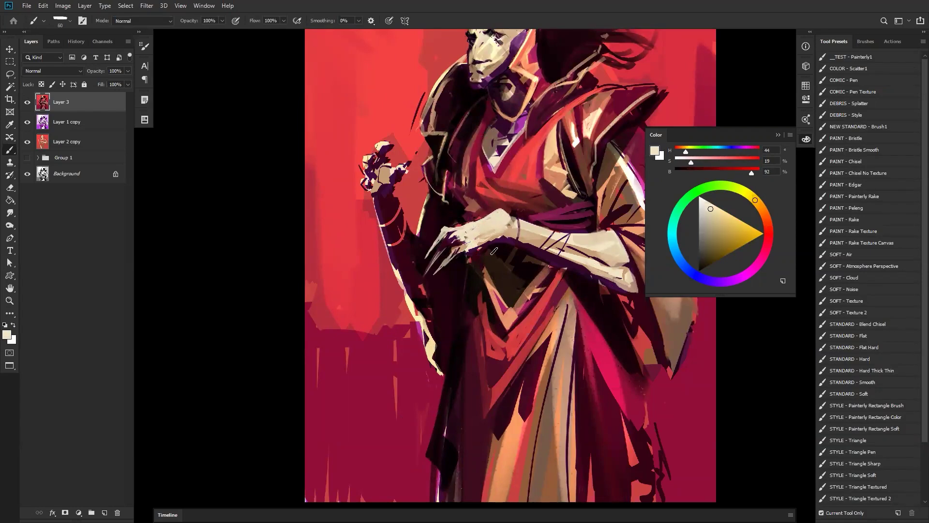
pyautogui.press('z')
pyautogui.keyDown('alt'); pyautogui.click(494, 252); pyautogui.keyUp('alt')
pyautogui.keyDown('alt'); pyautogui.click(494, 254); pyautogui.keyUp('alt')
pyautogui.hotkey('ctrl', 'shift', 'h')
pyautogui.click(542, 276)
pyautogui.click(542, 275)
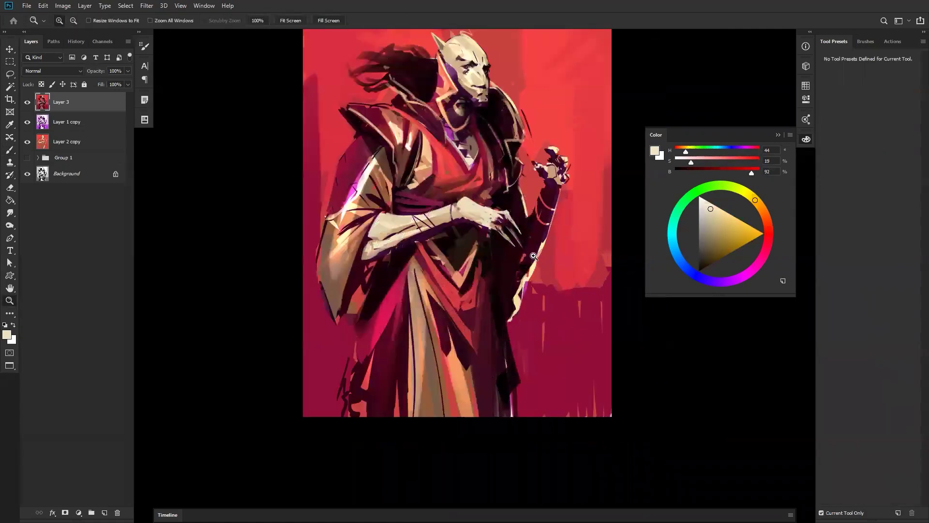
# - Shade the back and knuckles of the folded hand with a sampled tan
pyautogui.click(543, 267)
pyautogui.press('b')
pyautogui.keyDown('alt'); pyautogui.click(429, 189); pyautogui.keyUp('alt')
pyautogui.keyDown('alt'); pyautogui.click(431, 188); pyautogui.keyUp('alt')
pyautogui.press('[')
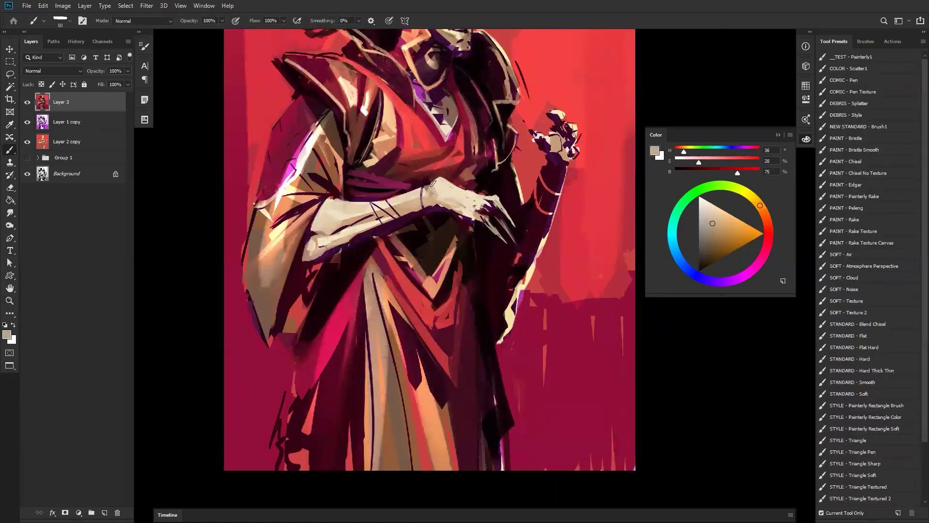
pyautogui.hotkey('ctrl', 'z')
pyautogui.moveTo(437, 182)
pyautogui.mouseDown()
pyautogui.moveTo(465, 194)
pyautogui.moveTo(473, 211)
pyautogui.moveTo(487, 201)
pyautogui.mouseUp()
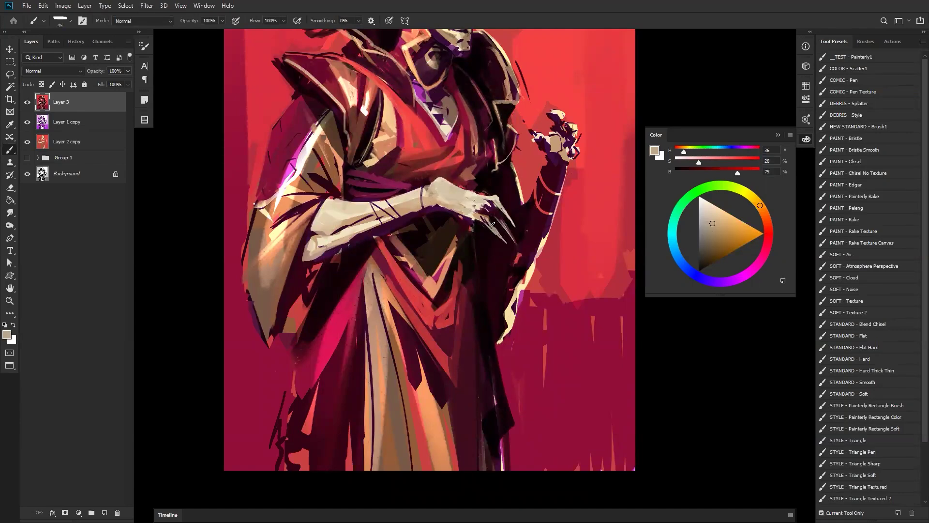
# - Mirror the canvas and examine the whole figure from a distance
pyautogui.press('z')
pyautogui.keyDown('alt'); pyautogui.click(481, 239); pyautogui.keyUp('alt')
pyautogui.keyDown('alt'); pyautogui.click(482, 239); pyautogui.keyUp('alt')
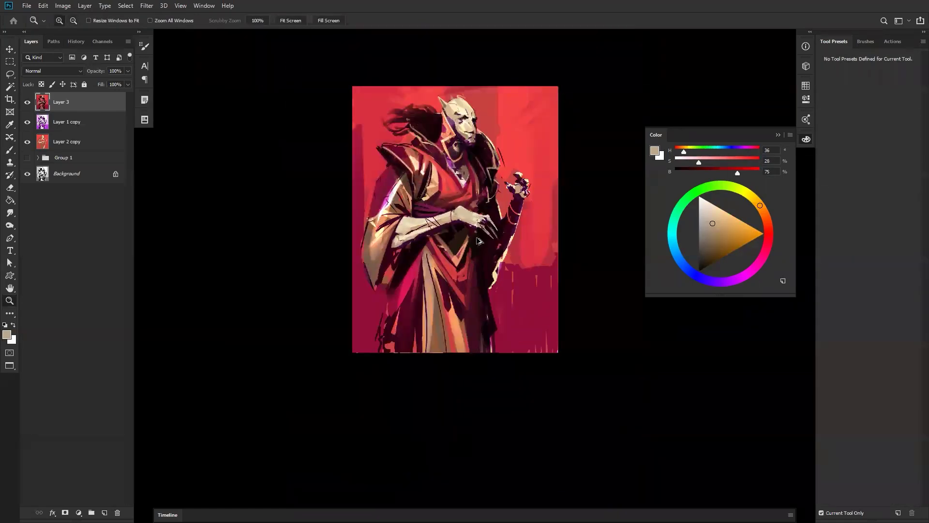
pyautogui.hotkey('ctrl', 'shift', 'h')
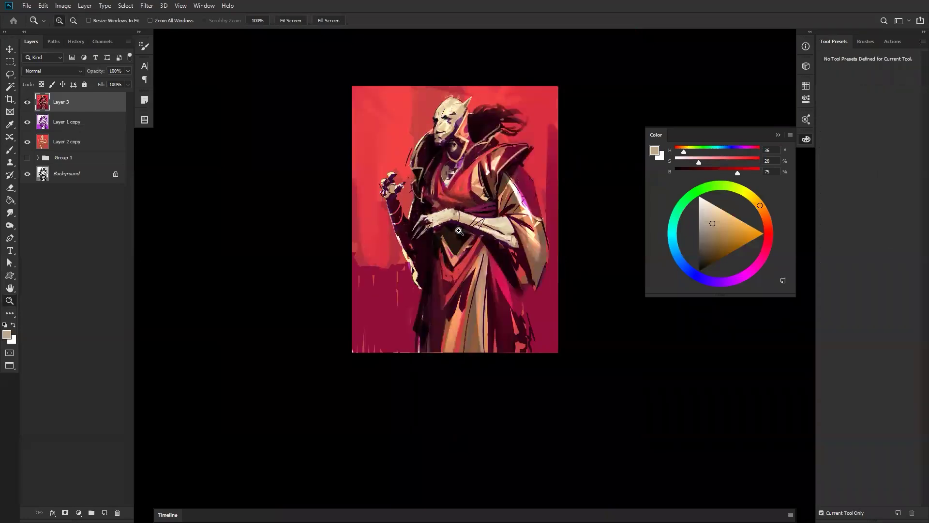
# - Refine the knuckles and back of the folded hand with sampled cream and dark purple tones
pyautogui.click(460, 232)
pyautogui.press('b')
pyautogui.keyDown('alt'); pyautogui.click(416, 187); pyautogui.keyUp('alt')
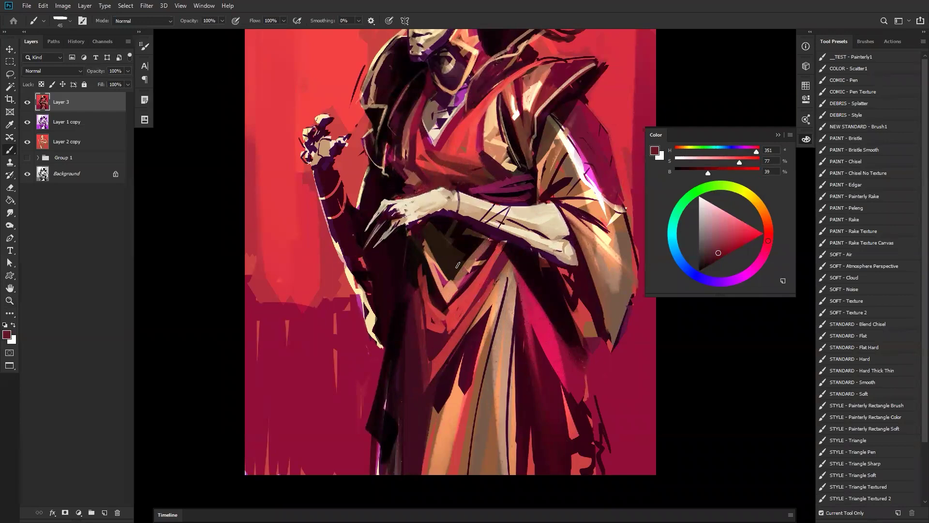
pyautogui.press('z')
pyautogui.keyDown('alt'); pyautogui.click(437, 303); pyautogui.keyUp('alt')
pyautogui.click(440, 238)
pyautogui.press('b')
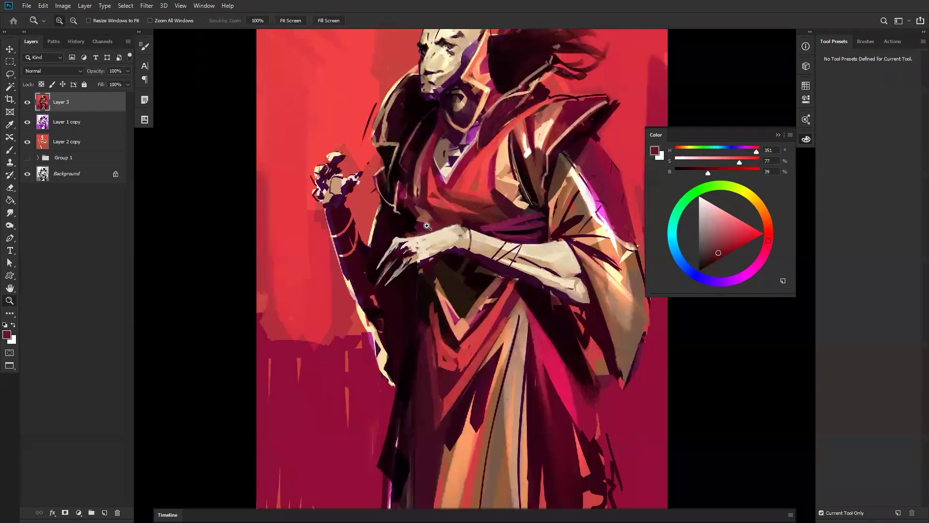
pyautogui.keyDown('alt'); pyautogui.click(408, 241); pyautogui.keyUp('alt')
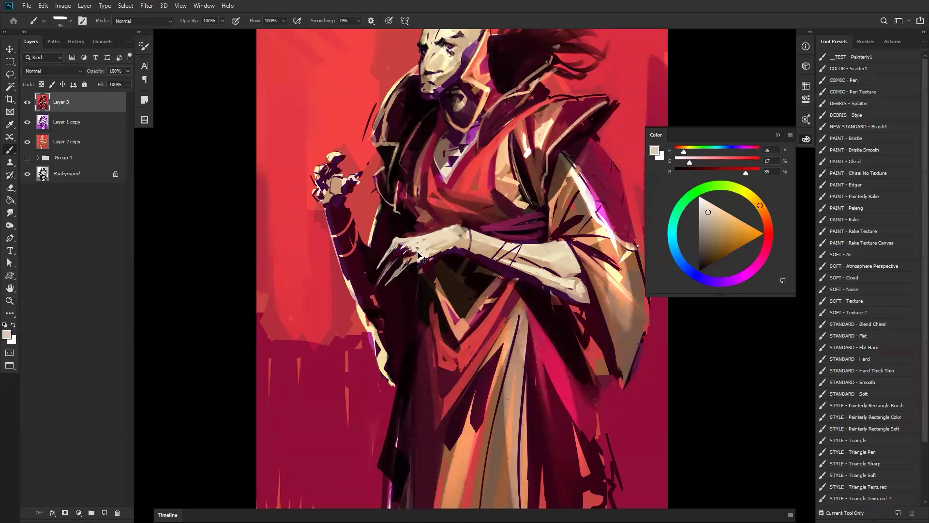
pyautogui.keyDown('alt'); pyautogui.click(405, 245); pyautogui.keyUp('alt')
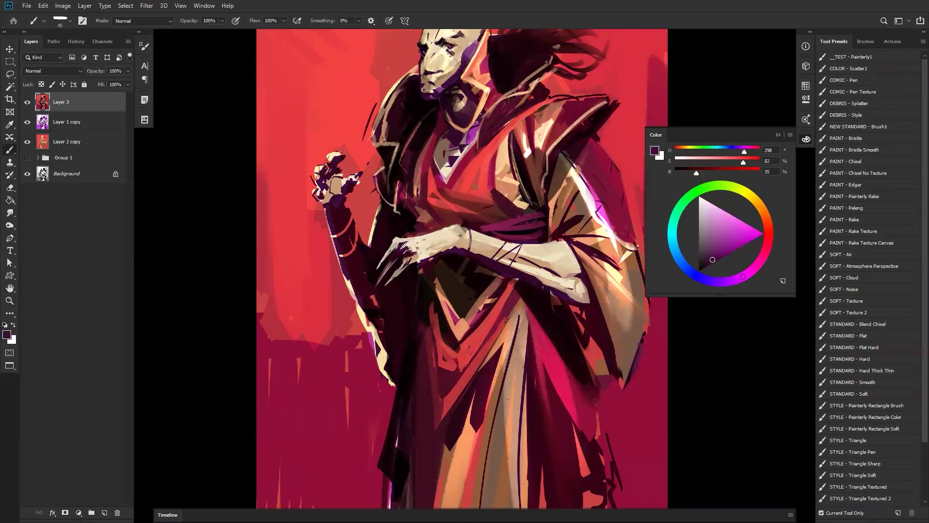
pyautogui.keyDown('alt'); pyautogui.click(411, 244); pyautogui.keyUp('alt')
pyautogui.press('z')
pyautogui.click(406, 252)
pyautogui.press('b')
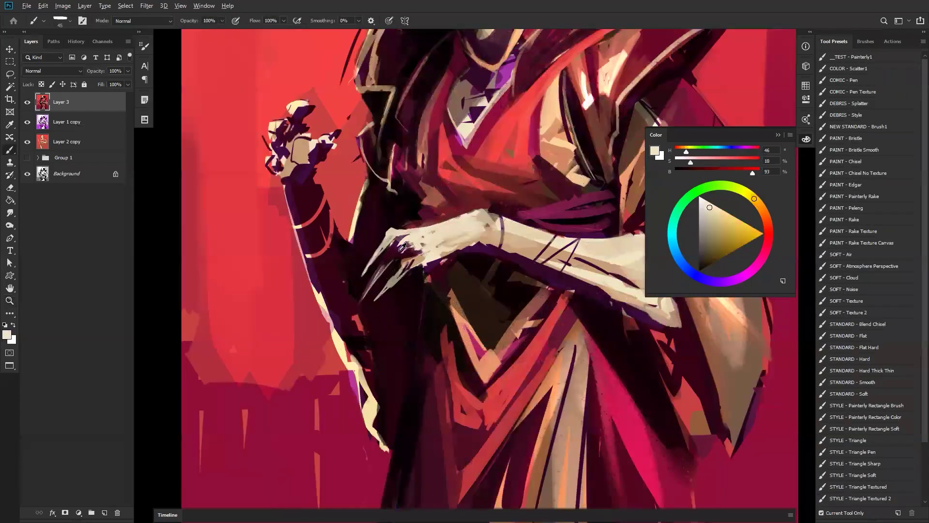
# - Darken the folded hand's long fingers and underside with sampled dark purple and a smaller brush, and switch to a larger black brush
pyautogui.keyDown('alt'); pyautogui.click(404, 246); pyautogui.keyUp('alt')
pyautogui.press('[')
pyautogui.press('[')
pyautogui.press('[')
pyautogui.moveTo(384, 244); pyautogui.dragTo(357, 285)
pyautogui.moveTo(387, 237)
pyautogui.mouseDown()
pyautogui.moveTo(386, 284)
pyautogui.moveTo(361, 303)
pyautogui.mouseUp()
pyautogui.moveTo(396, 275)
pyautogui.mouseDown()
pyautogui.moveTo(368, 306)
pyautogui.moveTo(399, 276)
pyautogui.moveTo(466, 249)
pyautogui.moveTo(461, 258)
pyautogui.mouseUp()
pyautogui.press('d')
pyautogui.press(']')
pyautogui.press(']')
pyautogui.press(']')
pyautogui.press(']')
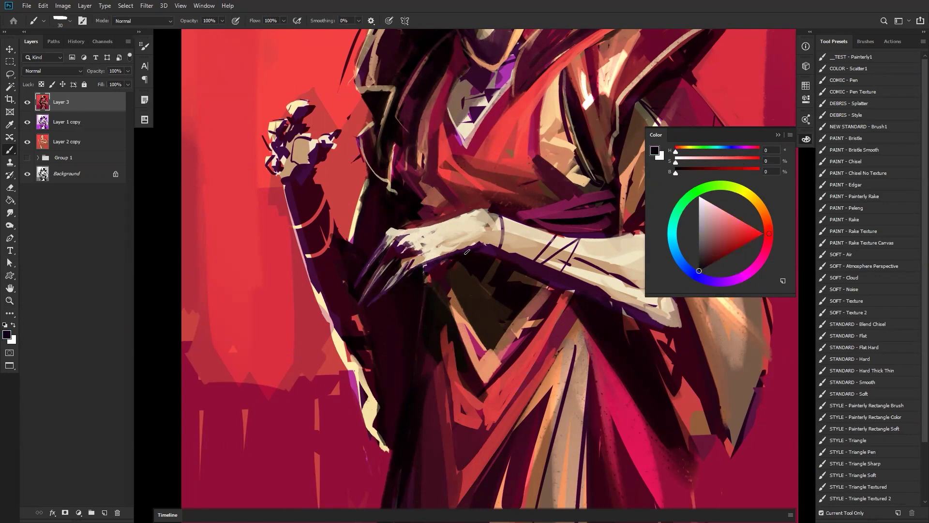
# - Examine the whole figure from a distance in mirrored view and restore the canvas orientation
pyautogui.press('z')
pyautogui.keyDown('alt'); pyautogui.click(450, 319); pyautogui.keyUp('alt')
pyautogui.keyDown('alt'); pyautogui.click(450, 319); pyautogui.keyUp('alt')
pyautogui.keyDown('alt'); pyautogui.click(450, 319); pyautogui.keyUp('alt')
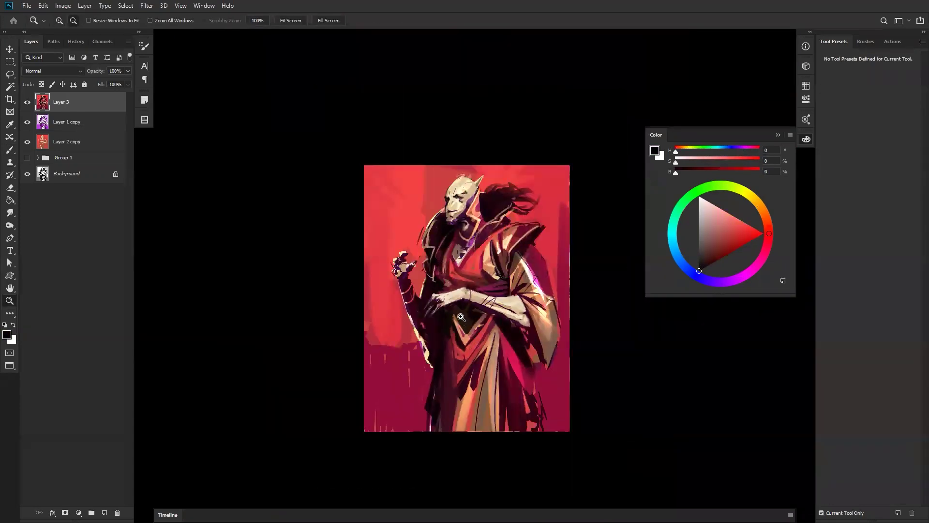
pyautogui.keyDown('alt'); pyautogui.click(452, 319); pyautogui.keyUp('alt')
pyautogui.hotkey('ctrl', 'alt', 'h')
pyautogui.click(486, 279)
pyautogui.click(486, 275)
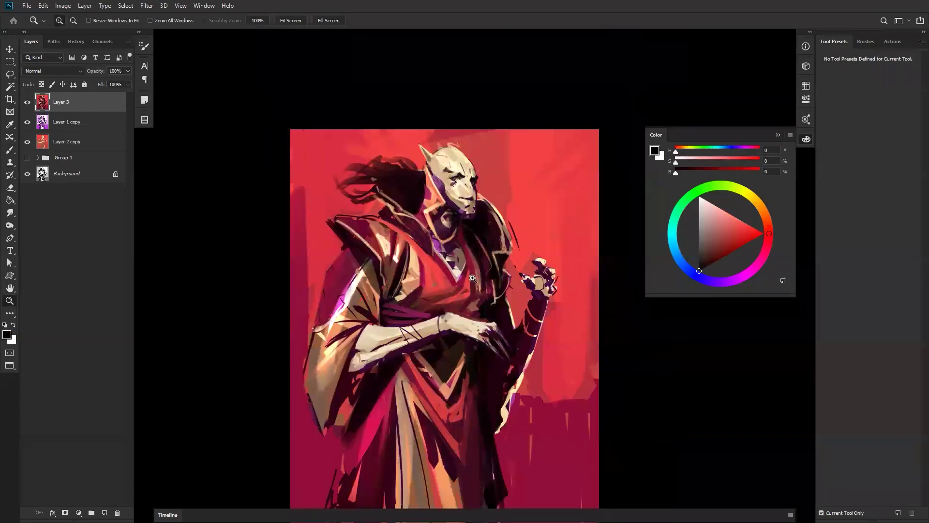
pyautogui.hotkey('ctrl', 'alt', 'h')
# - Add fine highlights to the jawline and the top of the head near the ear with a sampled pale cream
pyautogui.click(433, 182)
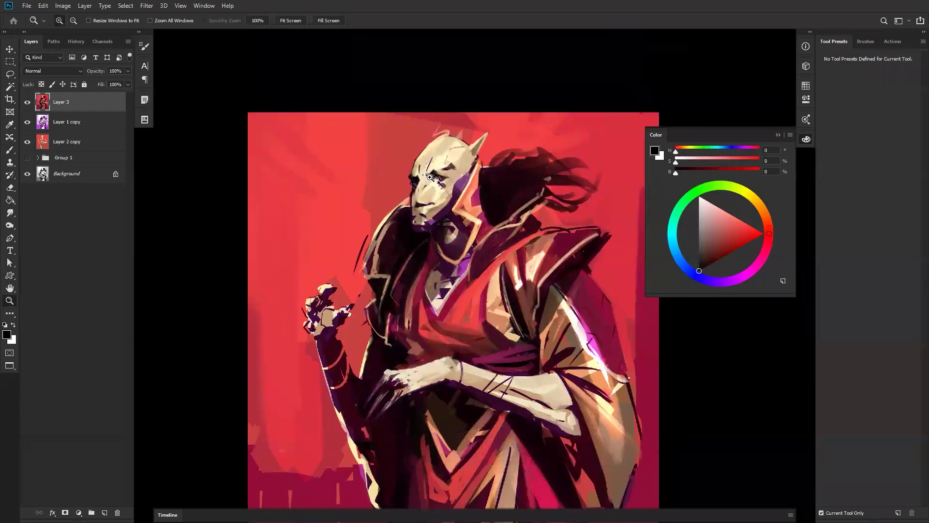
pyautogui.click(431, 176)
pyautogui.press('b')
pyautogui.keyDown('alt'); pyautogui.click(441, 186); pyautogui.keyUp('alt')
pyautogui.keyDown('alt'); pyautogui.click(438, 189); pyautogui.keyUp('alt')
pyautogui.moveTo(439, 183); pyautogui.dragTo(437, 217)
pyautogui.press('[')
pyautogui.press('[')
pyautogui.press('[')
pyautogui.press('[')
pyautogui.press('[')
pyautogui.press('[')
pyautogui.press('[')
pyautogui.press('[')
pyautogui.press('[')
pyautogui.hotkey('ctrl', 'z')
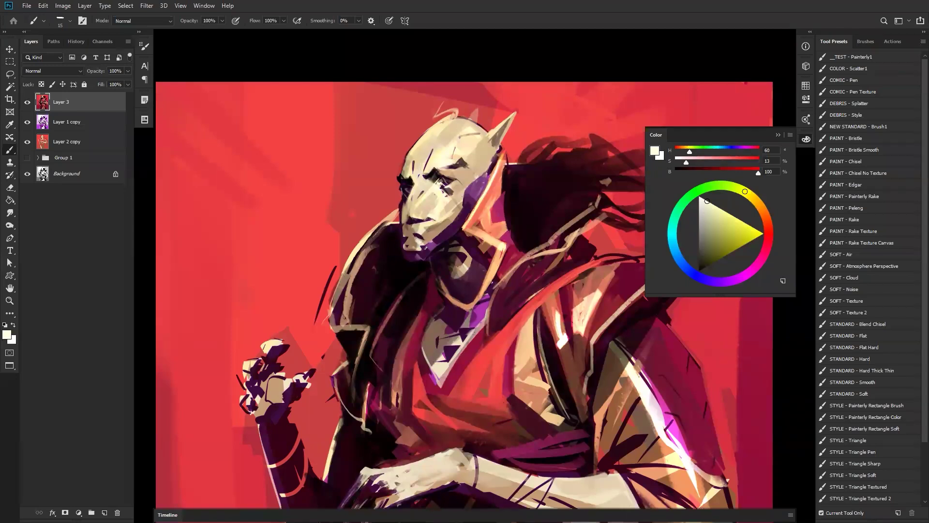
pyautogui.moveTo(454, 221); pyautogui.dragTo(425, 246)
pyautogui.moveTo(486, 132); pyautogui.dragTo(462, 120)
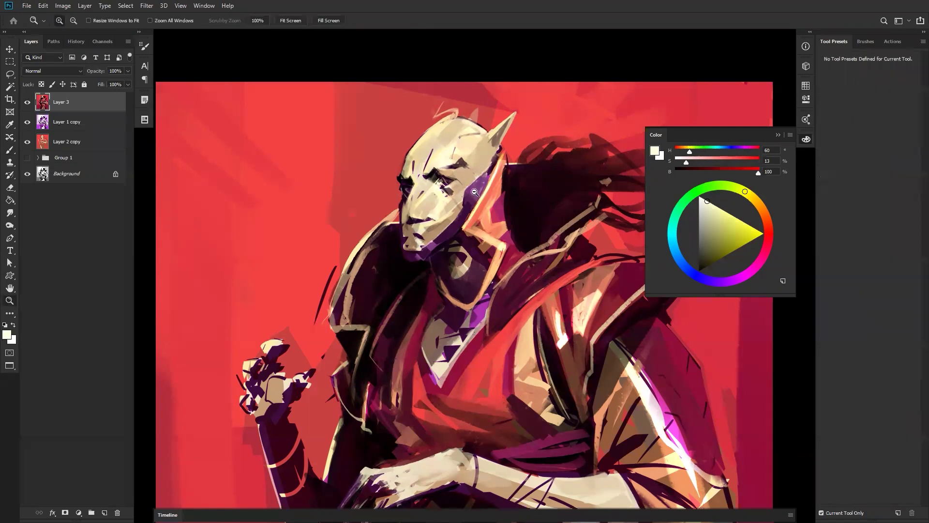
# - Paint a wavy black strand along the top of the swept-back hair with a larger brush
pyautogui.keyDown('alt'); pyautogui.click(475, 195); pyautogui.keyUp('alt')
pyautogui.press('F2')
pyautogui.click(506, 224)
pyautogui.click(506, 222)
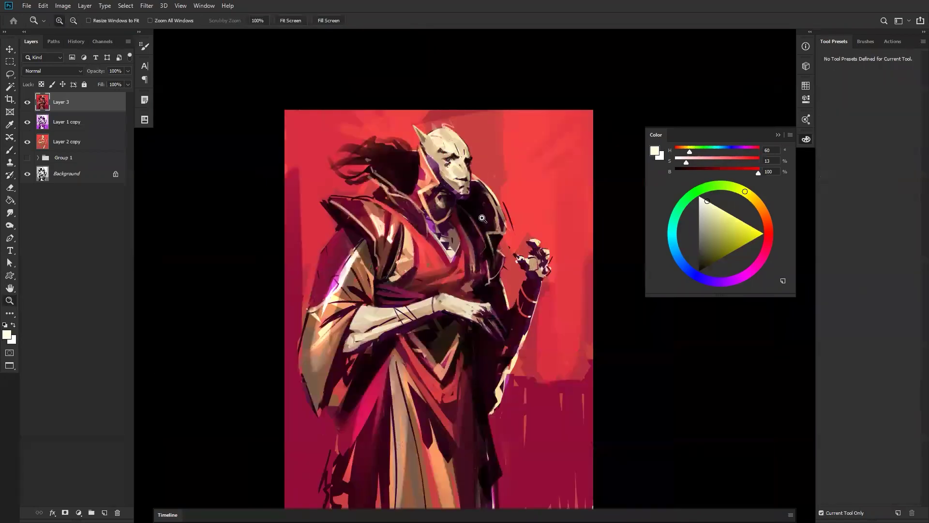
pyautogui.press('b')
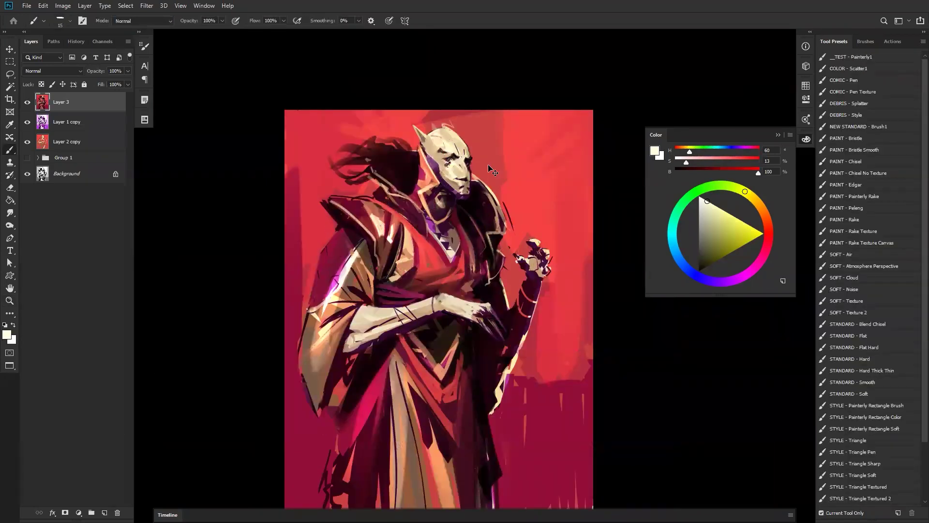
pyautogui.press('h')
pyautogui.press('d')
pyautogui.press(']')
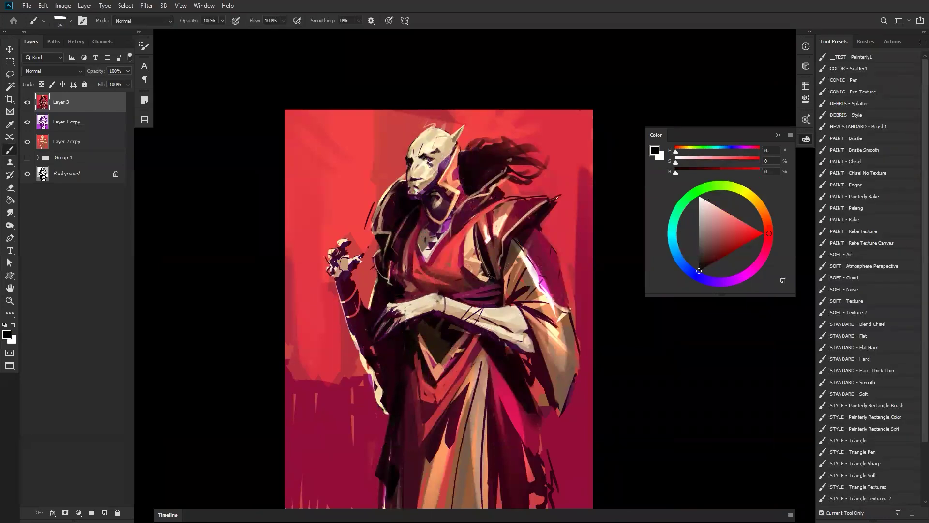
pyautogui.press(']')
pyautogui.press(']')
pyautogui.moveTo(459, 146); pyautogui.dragTo(515, 133)
pyautogui.press(']')
pyautogui.press(']')
pyautogui.press(']')
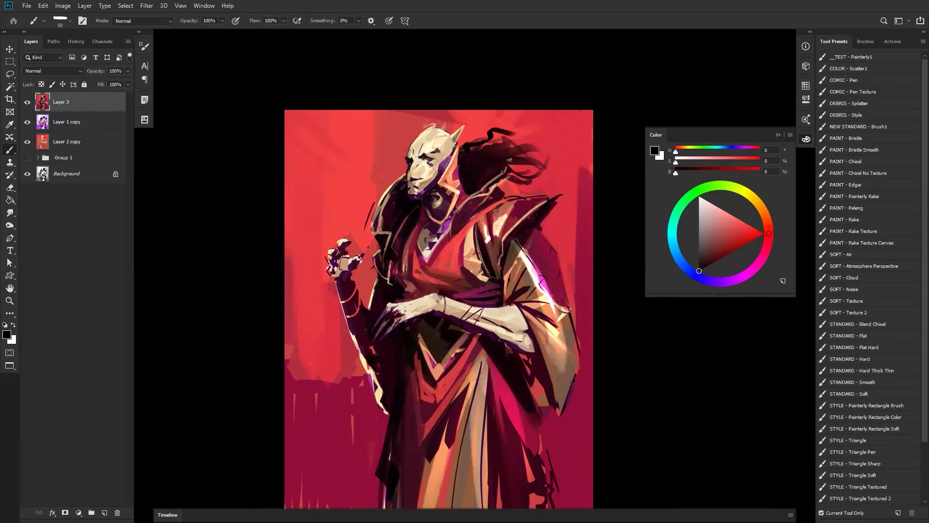
# - Check the hair's silhouette against the whole figure in mirrored view and restore the canvas orientation
pyautogui.press('z')
pyautogui.keyDown('alt'); pyautogui.click(410, 230); pyautogui.keyUp('alt')
pyautogui.keyDown('alt'); pyautogui.click(411, 230); pyautogui.keyUp('alt')
pyautogui.keyDown('alt'); pyautogui.click(410, 230); pyautogui.keyUp('alt')
pyautogui.hotkey('ctrl', 'shift', 'h')
pyautogui.click(427, 233)
pyautogui.click(430, 233)
pyautogui.click(431, 232)
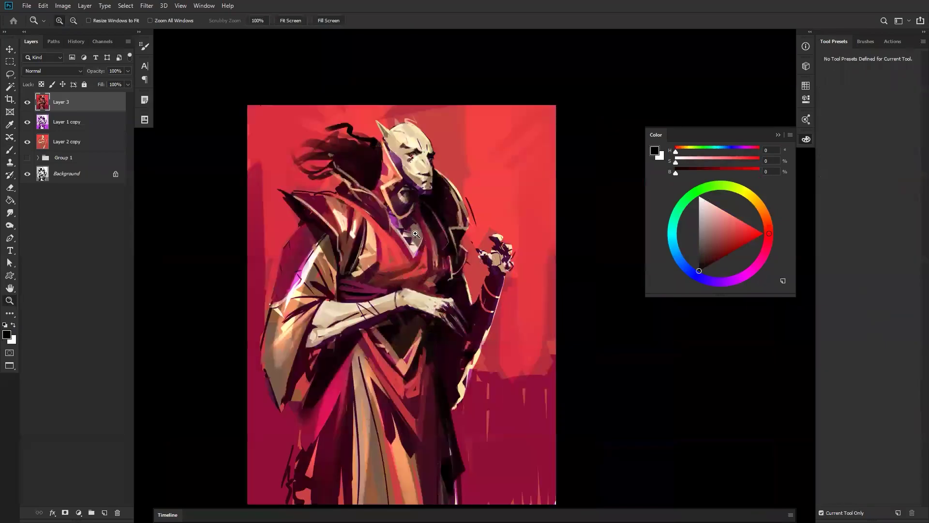
pyautogui.hotkey('ctrl', 'shift', 'h')
# - Brighten the edge of the raised collar behind the neck with a sampled pale cream
pyautogui.press('b')
pyautogui.scroll(2, 438, 184)
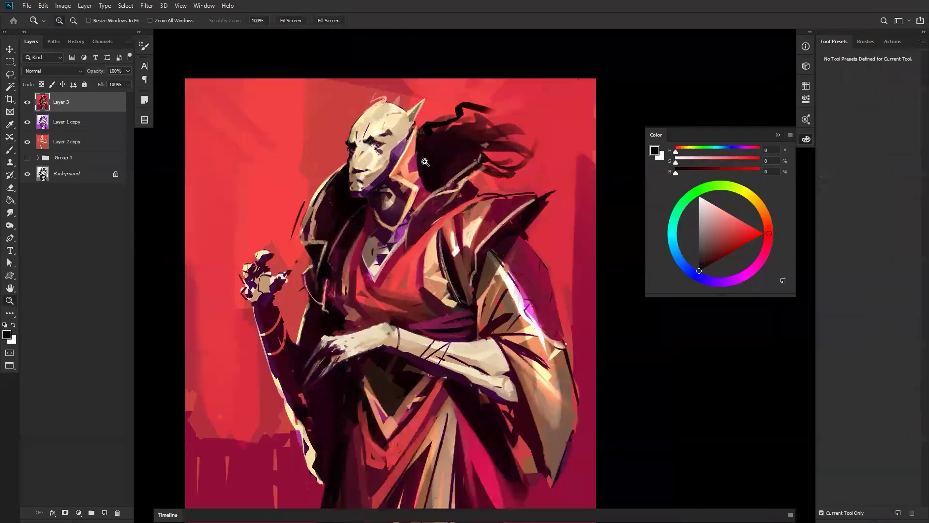
pyautogui.keyDown('alt'); pyautogui.click(435, 192); pyautogui.keyUp('alt')
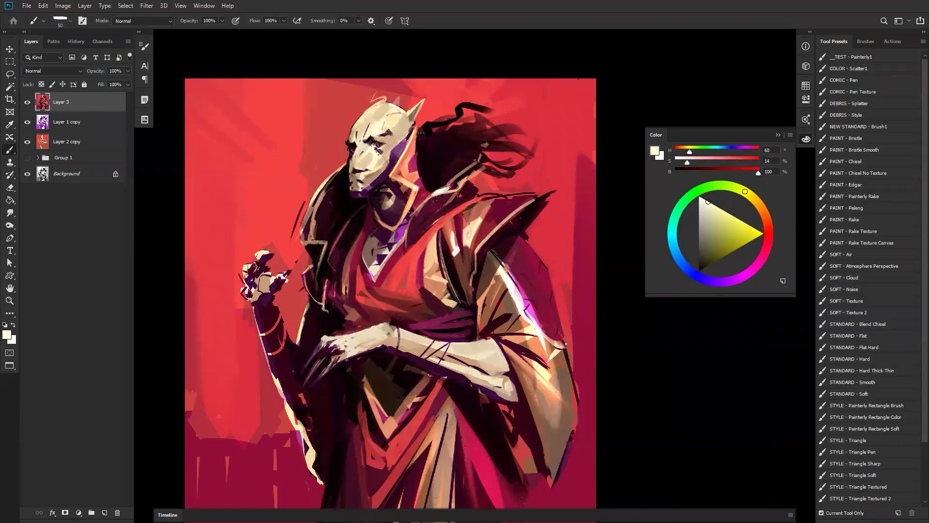
# - Examine the brightened collar edge from a distance in mirrored view and restore the canvas orientation
pyautogui.press('z')
pyautogui.keyDown('alt'); pyautogui.click(489, 241); pyautogui.keyUp('alt')
pyautogui.keyDown('alt'); pyautogui.click(489, 241); pyautogui.keyUp('alt')
pyautogui.keyDown('alt'); pyautogui.click(489, 241); pyautogui.keyUp('alt')
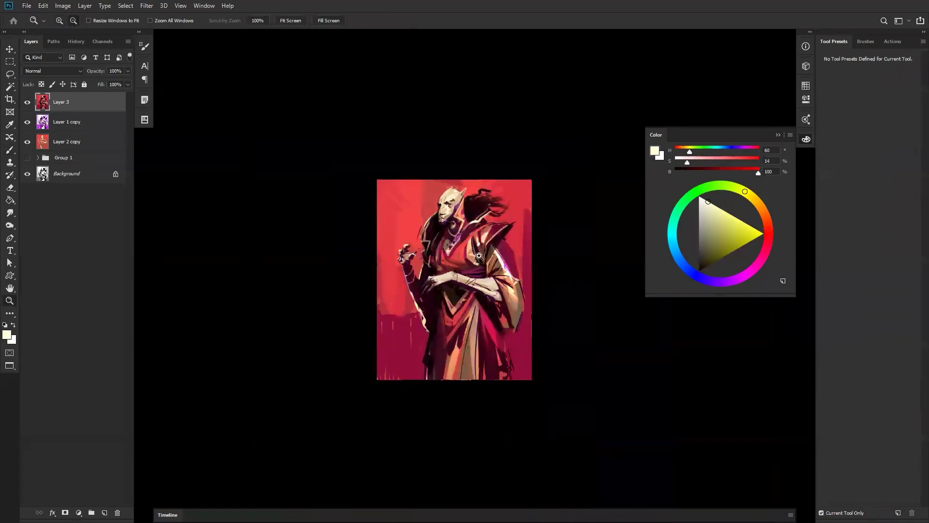
pyautogui.hotkey('ctrl', 'shift', 'h')
pyautogui.click(467, 236)
pyautogui.click(467, 236)
pyautogui.click(462, 250)
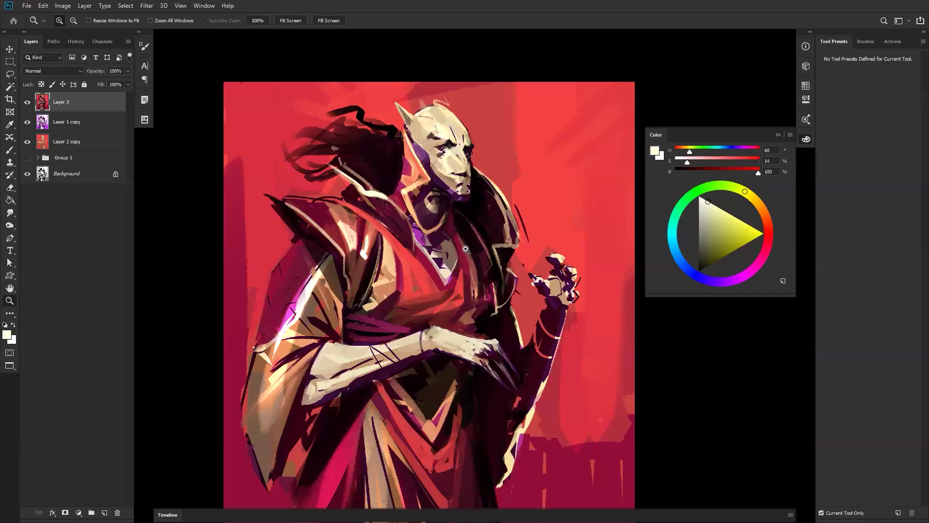
pyautogui.hotkey('ctrl', 'shift', 'h')
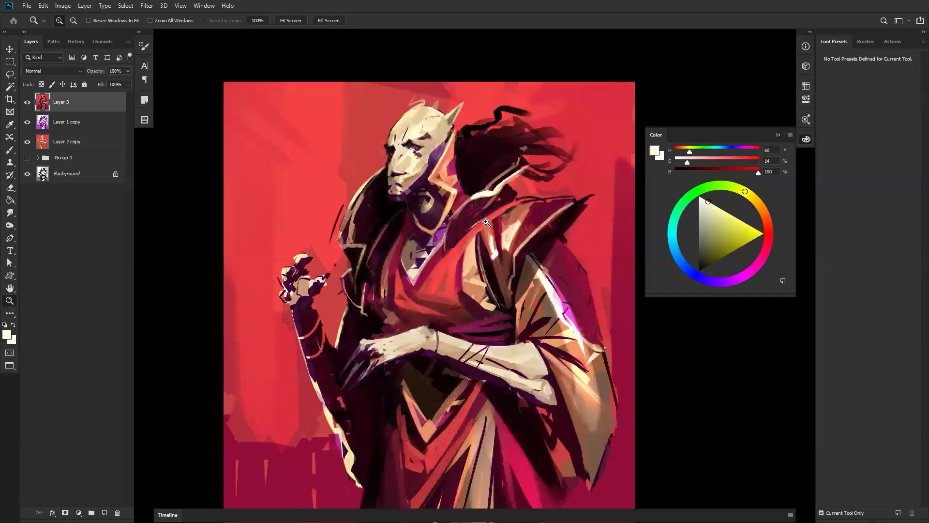
# - Extend the pale cream highlight down the collar's inner edge and along the V-shaped neckline with a smaller brush
pyautogui.click(488, 219)
pyautogui.press('b')
pyautogui.moveTo(462, 188)
pyautogui.mouseDown()
pyautogui.moveTo(438, 209)
pyautogui.moveTo(424, 247)
pyautogui.mouseUp()
pyautogui.hotkey('ctrl', 'z')
pyautogui.press('[')
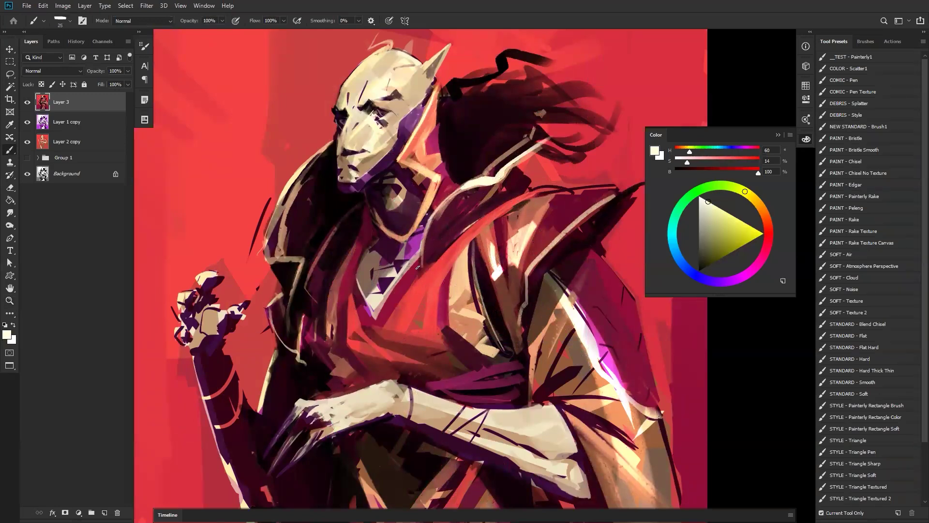
pyautogui.moveTo(409, 289); pyautogui.dragTo(358, 360)
pyautogui.hotkey('ctrl', 'z')
pyautogui.moveTo(355, 298); pyautogui.dragTo(367, 329)
# - Compare the collar and neckline highlights with the whole figure in mirrored view and restore the canvas orientation
pyautogui.press('z')
pyautogui.keyDown('alt'); pyautogui.click(388, 338); pyautogui.keyUp('alt')
pyautogui.keyDown('alt'); pyautogui.click(388, 339); pyautogui.keyUp('alt')
pyautogui.keyDown('alt'); pyautogui.click(388, 338); pyautogui.keyUp('alt')
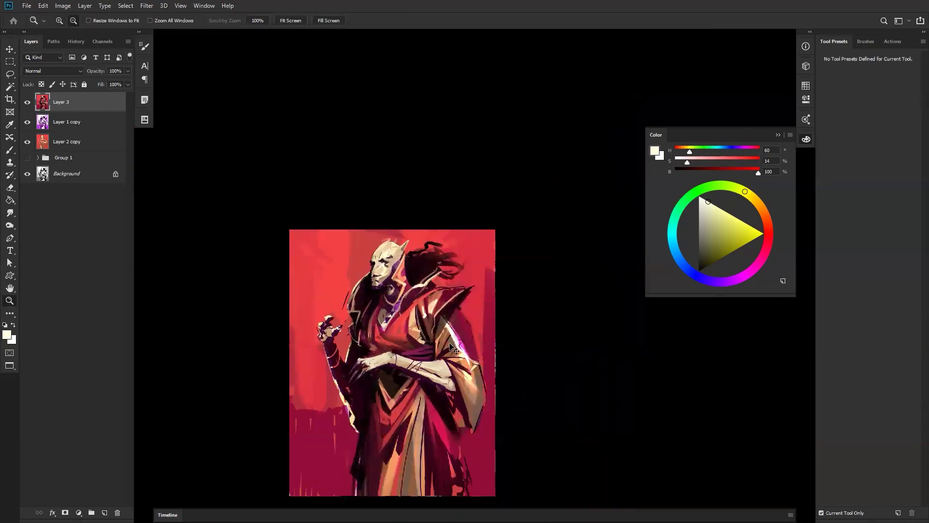
pyautogui.hotkey('ctrl', 'shift', 'h')
pyautogui.moveTo(438, 347); pyautogui.dragTo(477, 274)
pyautogui.click(472, 261)
pyautogui.click(468, 257)
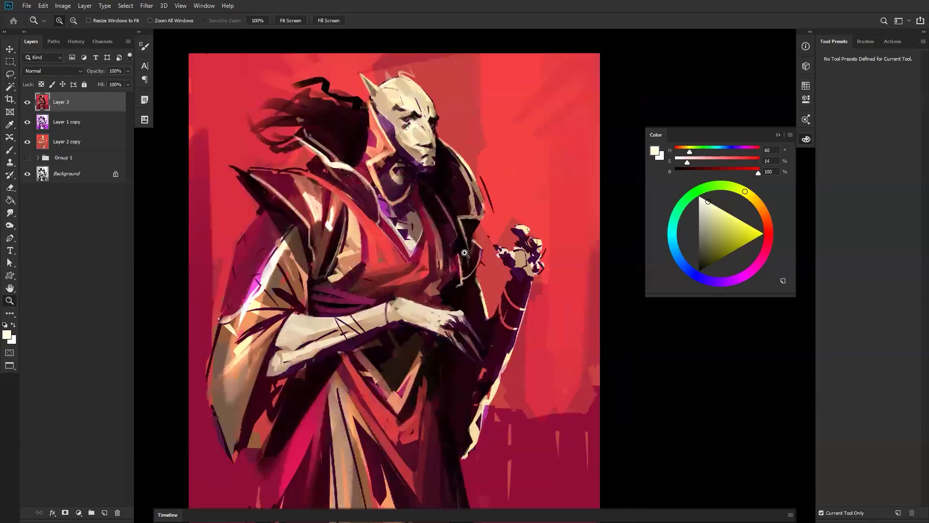
pyautogui.hotkey('ctrl', 'shift', 'h')
# - Touch up the collar area around the neck with a sampled tan, mirror the canvas and enlarge the brush to 60
pyautogui.moveTo(446, 196); pyautogui.dragTo(487, 247)
pyautogui.click(449, 176)
pyautogui.press('b')
pyautogui.keyDown('alt'); pyautogui.click(403, 212); pyautogui.keyUp('alt')
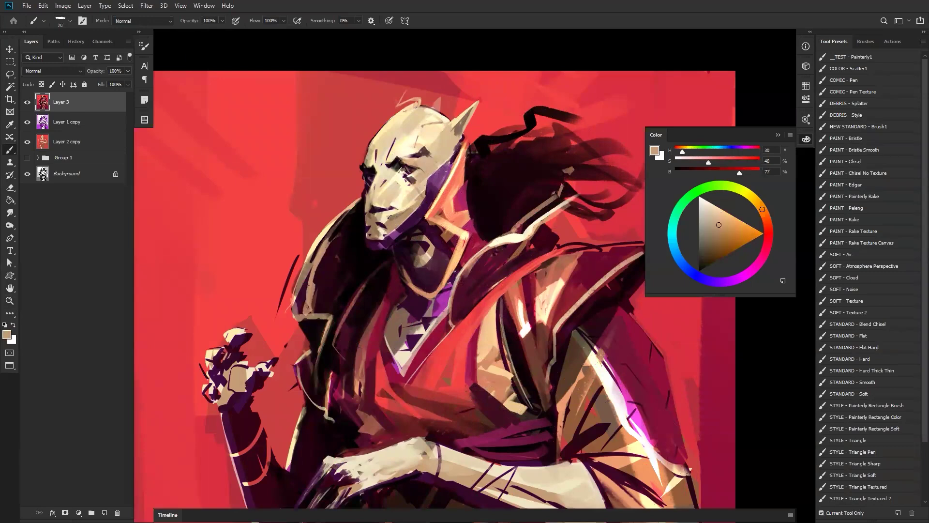
pyautogui.press(']')
pyautogui.keyDown('alt'); pyautogui.click(441, 204); pyautogui.keyUp('alt')
pyautogui.keyDown('alt'); pyautogui.click(440, 205); pyautogui.keyUp('alt')
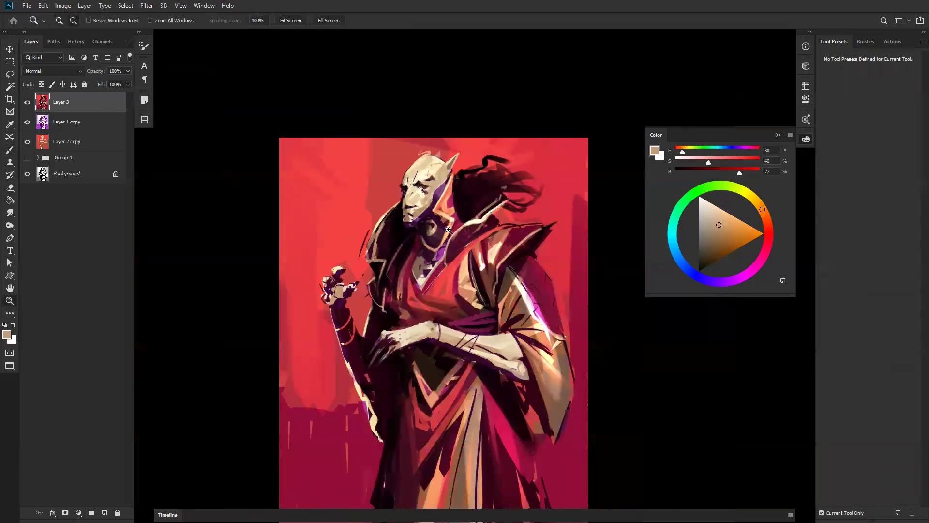
pyautogui.keyDown('alt'); pyautogui.click(444, 208); pyautogui.keyUp('alt')
pyautogui.press('F2')
pyautogui.click(484, 244)
pyautogui.click(484, 243)
pyautogui.press(']')
pyautogui.press(']')
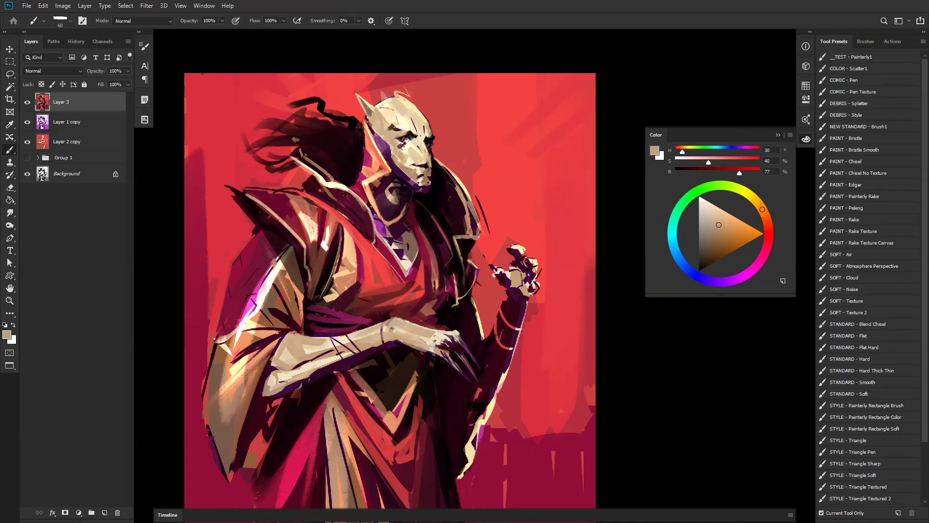
# - Deepen the shadow in black where the inner sleeve folds meet the waist sash
pyautogui.press('z')
pyautogui.keyDown('alt'); pyautogui.click(465, 382); pyautogui.keyUp('alt')
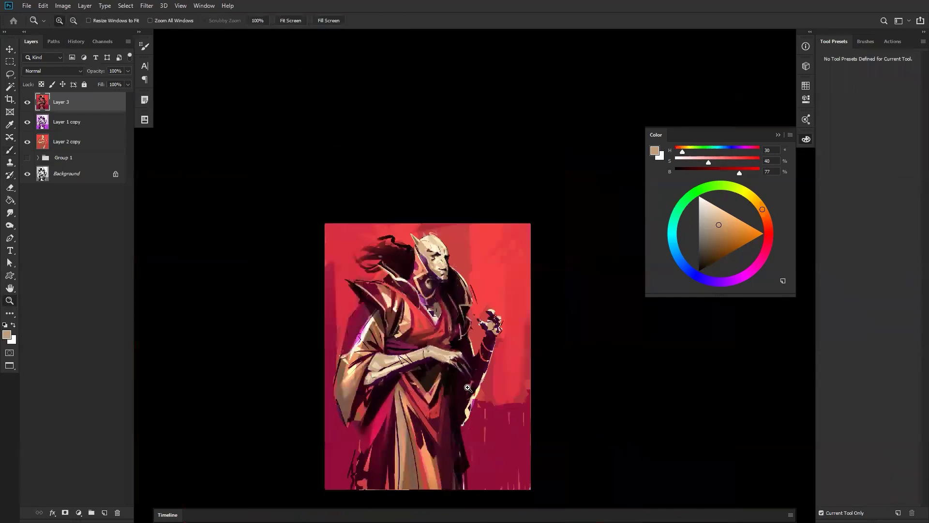
pyautogui.click(477, 384)
pyautogui.click(350, 318)
pyautogui.press('b')
pyautogui.press('d')
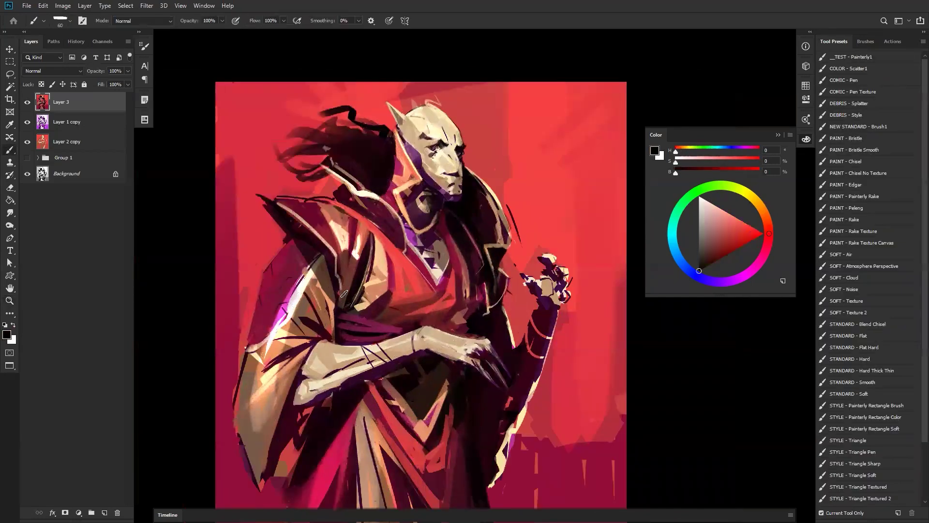
pyautogui.moveTo(345, 299)
pyautogui.mouseDown()
pyautogui.moveTo(345, 339)
pyautogui.moveTo(354, 328)
pyautogui.mouseUp()
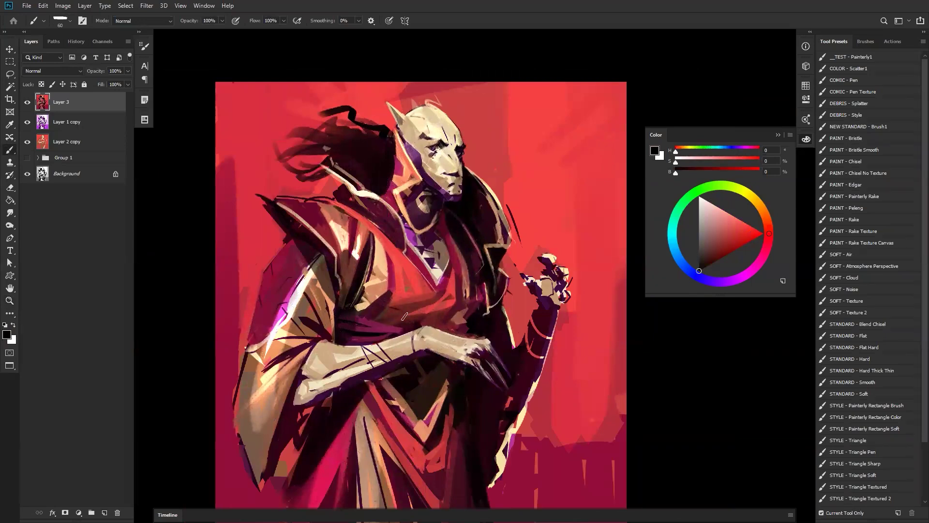
# - Mirror the canvas back and examine the balance of the whole figure
pyautogui.press('z')
pyautogui.keyDown('alt'); pyautogui.click(480, 325); pyautogui.keyUp('alt')
pyautogui.keyDown('alt'); pyautogui.click(481, 324); pyautogui.keyUp('alt')
pyautogui.keyDown('alt'); pyautogui.click(489, 327); pyautogui.keyUp('alt')
pyautogui.hotkey('ctrl', 'shift', 'h')
pyautogui.click(469, 359)
pyautogui.click(469, 359)
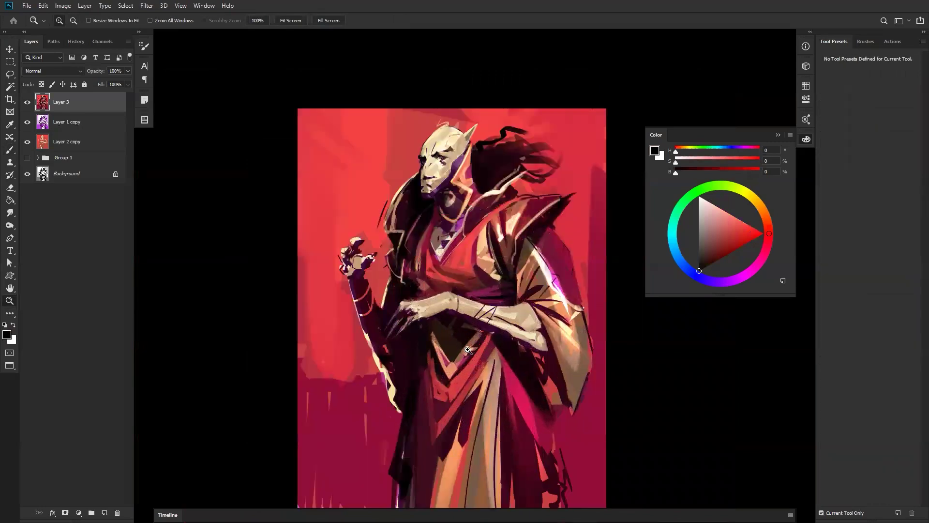
# - Cover the triangular robe panel below the folded hand with sampled dark red, using a slightly larger brush
pyautogui.press('b')
pyautogui.keyDown('alt'); pyautogui.click(453, 322); pyautogui.keyUp('alt')
pyautogui.press(']')
pyautogui.keyDown('alt'); pyautogui.click(467, 281); pyautogui.keyUp('alt')
pyautogui.moveTo(452, 359)
pyautogui.mouseDown()
pyautogui.moveTo(442, 319)
pyautogui.moveTo(462, 324)
pyautogui.moveTo(457, 344)
pyautogui.moveTo(453, 331)
pyautogui.mouseUp()
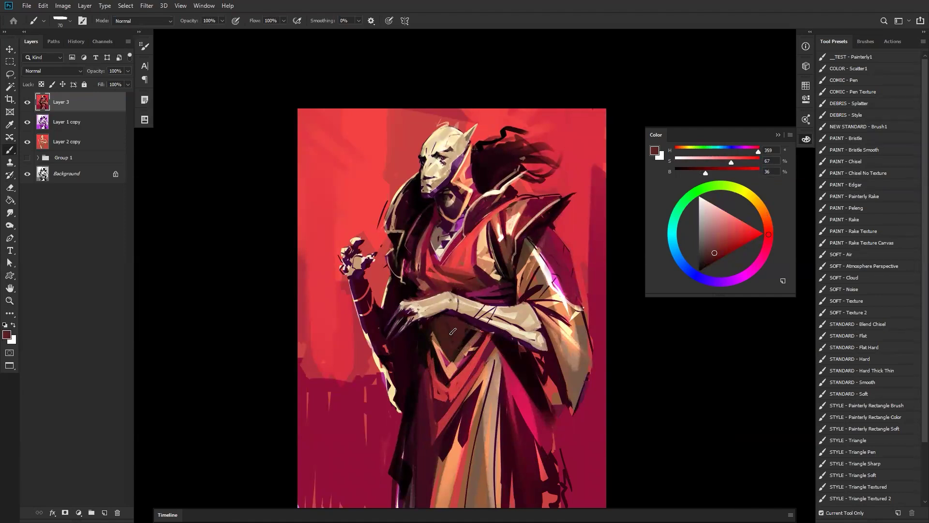
pyautogui.keyDown('alt'); pyautogui.click(466, 264); pyautogui.keyUp('alt')
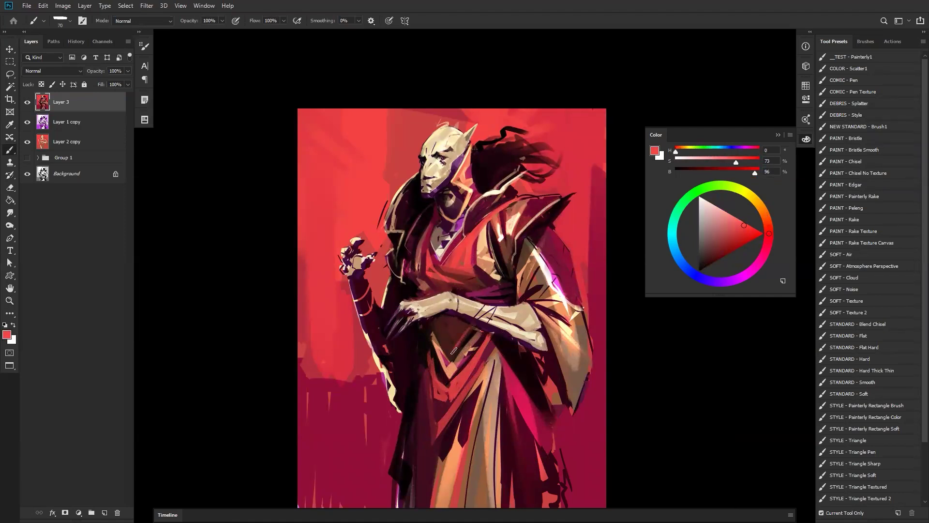
pyautogui.keyDown('alt'); pyautogui.click(455, 355); pyautogui.keyUp('alt')
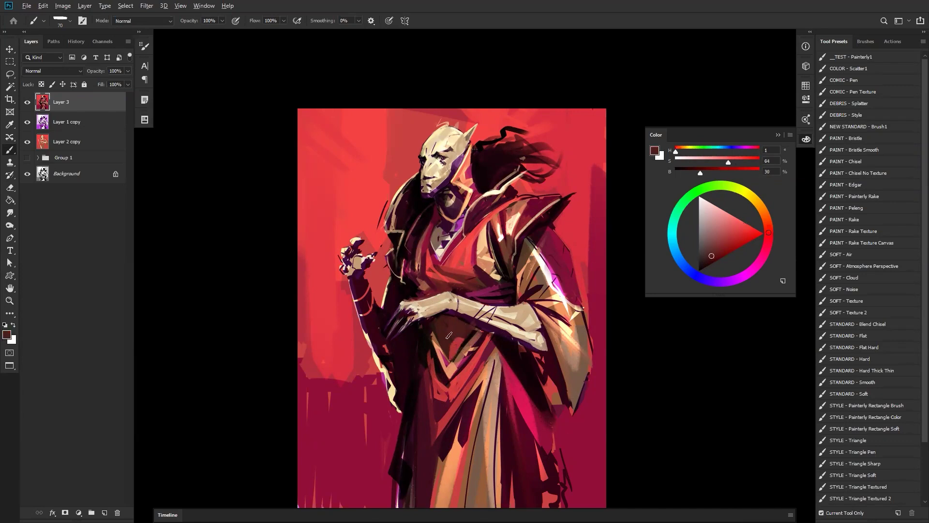
# - Mirror the canvas and check the recoloured robe panel within the whole figure
pyautogui.keyDown('ctrl'); pyautogui.keyDown('alt'); pyautogui.click(457, 419); pyautogui.keyUp('alt'); pyautogui.keyUp('ctrl')
pyautogui.keyDown('ctrl'); pyautogui.keyDown('alt'); pyautogui.click(457, 419); pyautogui.keyUp('alt'); pyautogui.keyUp('ctrl')
pyautogui.press('F2')
pyautogui.keyDown('ctrl'); pyautogui.click(461, 411); pyautogui.keyUp('ctrl')
pyautogui.click(461, 411)
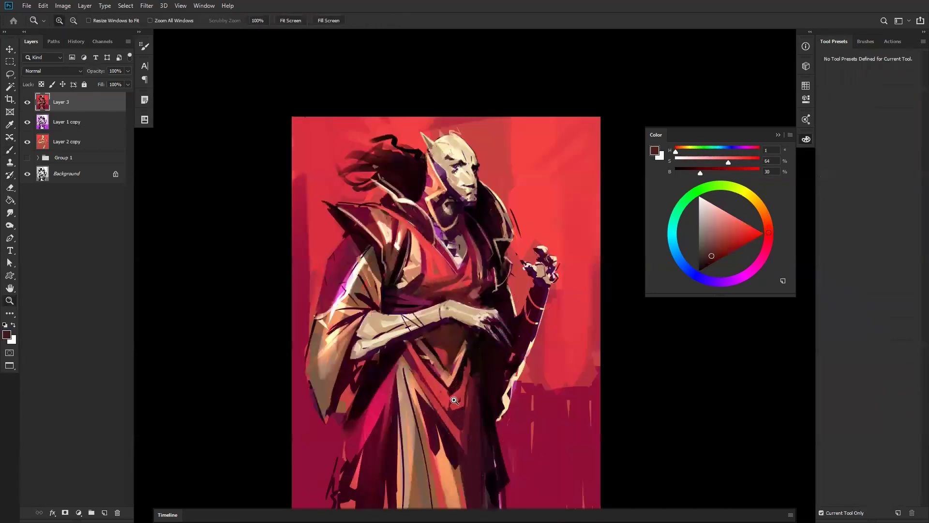
# - Retouch the robe panel and waist area below the folded hand with sampled colours and black
pyautogui.press('b')
pyautogui.keyDown('alt'); pyautogui.click(462, 343); pyautogui.keyUp('alt')
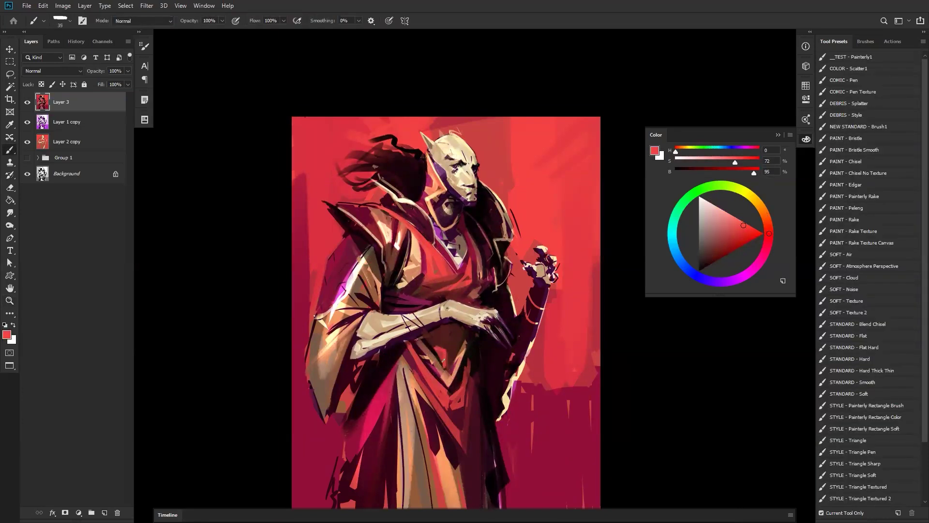
pyautogui.keyDown('alt'); pyautogui.click(430, 341); pyautogui.keyUp('alt')
pyautogui.press('d')
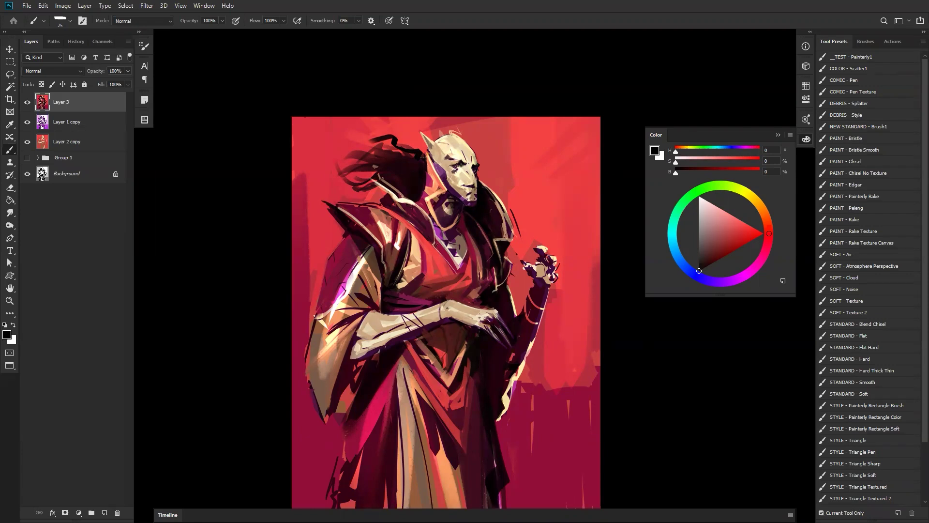
# - Brighten the robe's chest panel with light peach (H 13, S 46, B 100) in Color Dodge mode, using a larger brush
pyautogui.keyDown('alt'); pyautogui.click(439, 255); pyautogui.keyUp('alt')
pyautogui.click(730, 214)
pyautogui.click(767, 223)
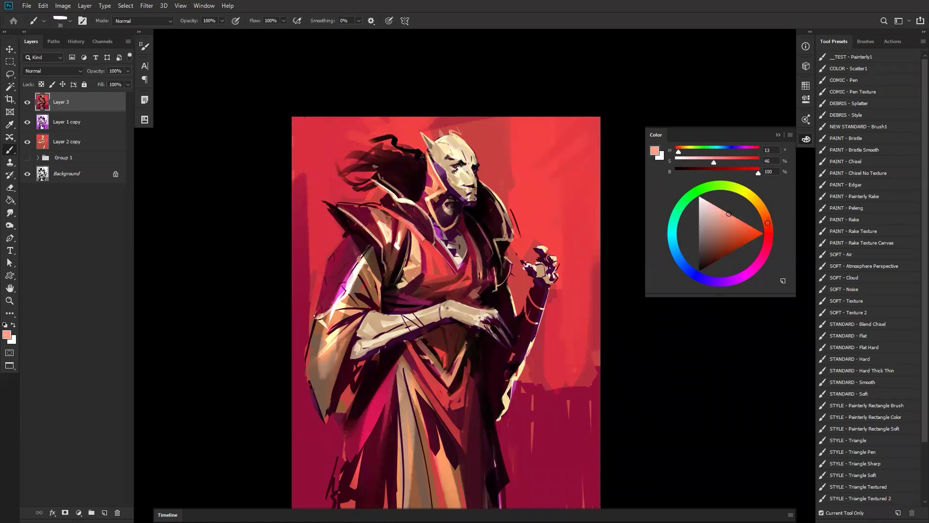
pyautogui.hotkey('alt', 'shift', 'd')
pyautogui.press(']')
pyautogui.press(']')
pyautogui.press(']')
pyautogui.press(']')
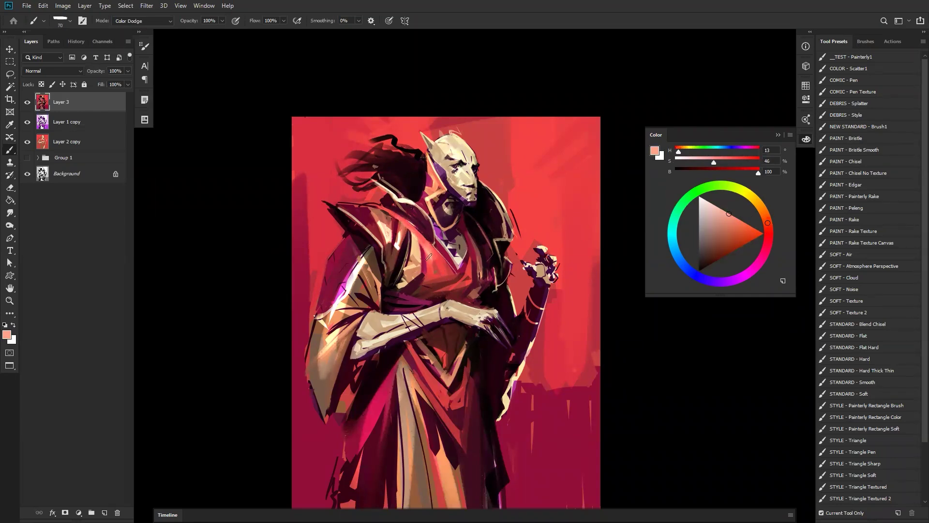
pyautogui.moveTo(398, 219); pyautogui.dragTo(477, 274)
# - Try Color Dodge strokes with a progressively larger brush over the waist and central robe folds on the mirrored canvas
pyautogui.hotkey('ctrl', 'shift', 'h')
pyautogui.moveTo(433, 348); pyautogui.dragTo(426, 270)
pyautogui.press(']')
pyautogui.press(']')
pyautogui.moveTo(426, 317)
pyautogui.mouseDown()
pyautogui.moveTo(466, 285)
pyautogui.moveTo(439, 340)
pyautogui.mouseUp()
pyautogui.moveTo(468, 298)
pyautogui.mouseDown()
pyautogui.moveTo(438, 349)
pyautogui.moveTo(465, 338)
pyautogui.moveTo(442, 448)
pyautogui.mouseUp()
pyautogui.press(']')
pyautogui.press(']')
pyautogui.press(']')
pyautogui.press(']')
pyautogui.press(']')
pyautogui.press(']')
pyautogui.press(']')
pyautogui.press(']')
pyautogui.press(']')
pyautogui.press(']')
pyautogui.hotkey('ctrl', 'z')
pyautogui.hotkey('ctrl', 'z')
# - Reduce the brush to size 80 and add Color Dodge highlights along the light central skirt fold
pyautogui.press('[')
pyautogui.press('[')
pyautogui.press('[')
pyautogui.press('[')
pyautogui.press('[')
pyautogui.press('[')
pyautogui.press('[')
pyautogui.press('[')
pyautogui.press('[')
pyautogui.press('[')
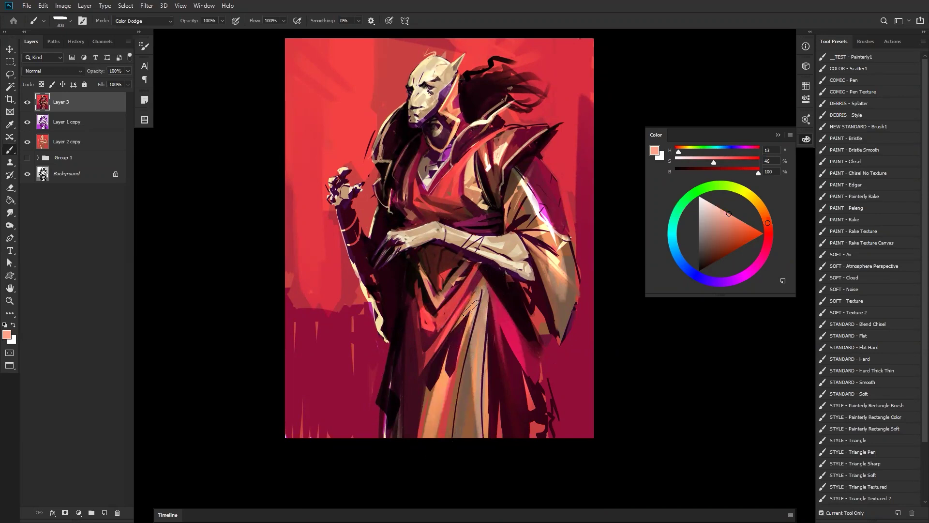
pyautogui.press('[')
pyautogui.press('[')
pyautogui.moveTo(463, 314)
pyautogui.mouseDown()
pyautogui.moveTo(480, 292)
pyautogui.moveTo(458, 324)
pyautogui.mouseUp()
pyautogui.moveTo(478, 293); pyautogui.dragTo(466, 335)
pyautogui.moveTo(472, 310); pyautogui.dragTo(450, 394)
pyautogui.moveTo(445, 435); pyautogui.dragTo(436, 409)
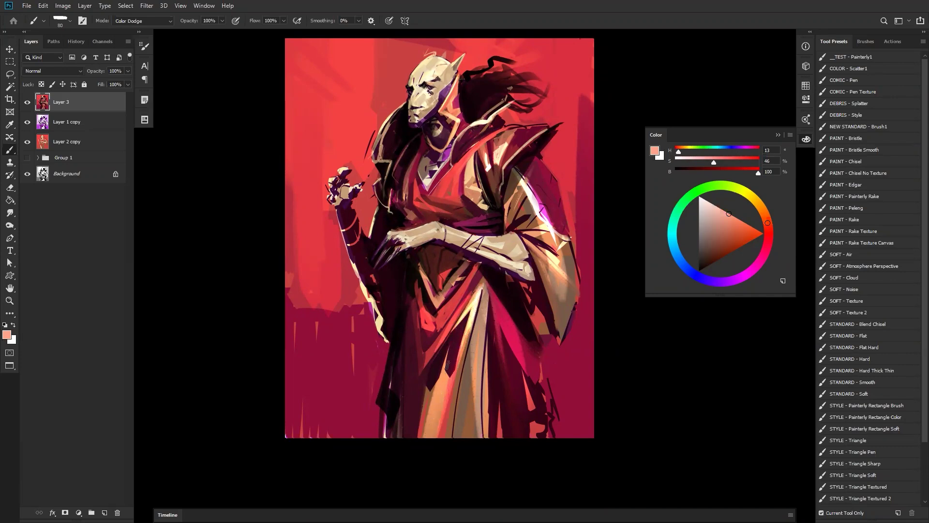
# - Brighten the shoulder fold and the neck opening with peach Color Dodge highlights
pyautogui.hotkey('ctrl', 'shift', 'h')
pyautogui.hotkey('ctrl', 'shift', 'h')
pyautogui.moveTo(473, 156); pyautogui.dragTo(467, 213)
pyautogui.moveTo(428, 188)
pyautogui.mouseDown()
pyautogui.moveTo(431, 168)
pyautogui.moveTo(427, 192)
pyautogui.mouseUp()
# - Mirror the canvas back and check the new highlights within the whole figure at reduced size
pyautogui.keyDown('ctrl'); pyautogui.keyDown('alt'); pyautogui.click(434, 237); pyautogui.keyUp('alt'); pyautogui.keyUp('ctrl')
pyautogui.keyDown('ctrl'); pyautogui.keyDown('alt'); pyautogui.click(436, 236); pyautogui.keyUp('alt'); pyautogui.keyUp('ctrl')
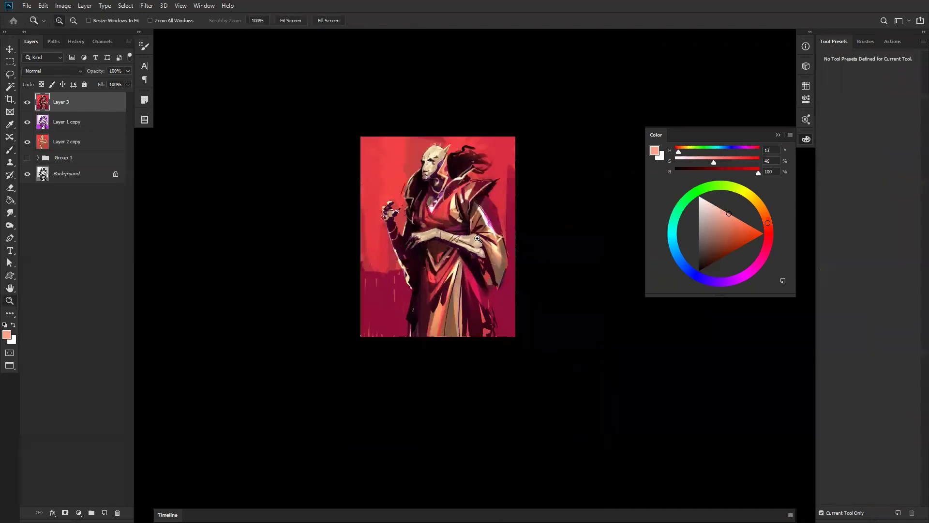
pyautogui.hotkey('ctrl', 'shift', 'h')
pyautogui.keyDown('ctrl'); pyautogui.click(478, 249); pyautogui.keyUp('ctrl')
pyautogui.keyDown('ctrl'); pyautogui.click(478, 248); pyautogui.keyUp('ctrl')
pyautogui.press('b')
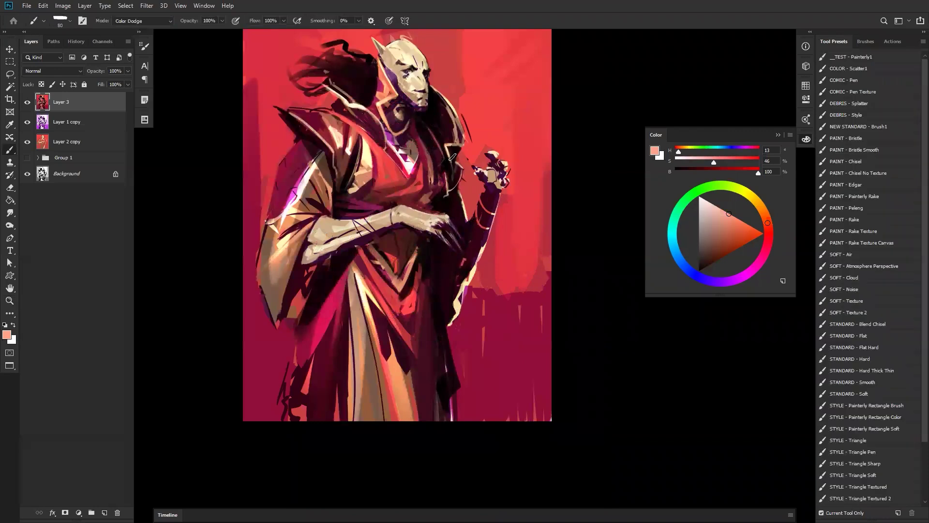
# - Add peach Color Dodge glow to the pointed shoulder edge and upper sleeve with a larger brush
pyautogui.moveTo(382, 72)
pyautogui.mouseDown()
pyautogui.moveTo(388, 96)
pyautogui.moveTo(369, 78)
pyautogui.moveTo(377, 126)
pyautogui.moveTo(361, 95)
pyautogui.moveTo(375, 110)
pyautogui.mouseUp()
pyautogui.hotkey('ctrl', 'z')
pyautogui.press(']')
pyautogui.moveTo(297, 114); pyautogui.dragTo(333, 125)
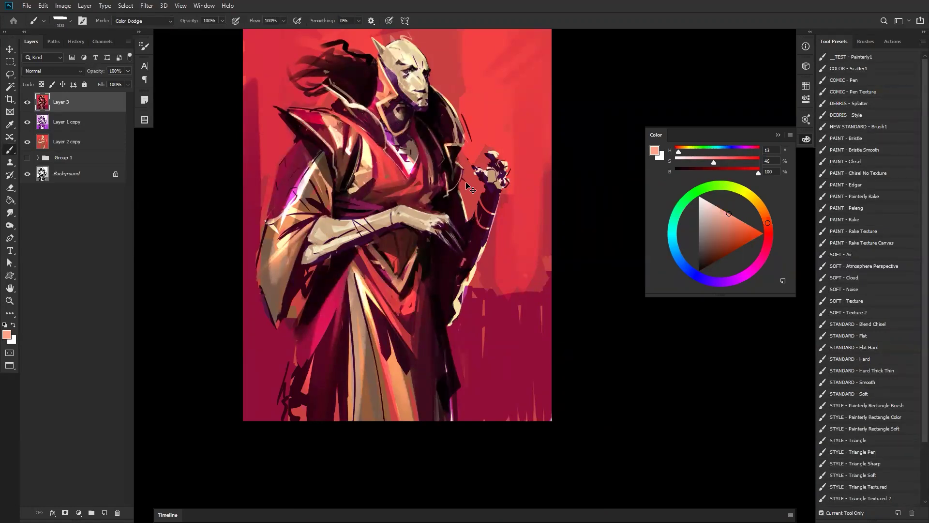
pyautogui.press(']')
pyautogui.moveTo(305, 153); pyautogui.dragTo(306, 227)
pyautogui.press(']')
pyautogui.press(']')
pyautogui.moveTo(470, 203); pyautogui.dragTo(479, 261)
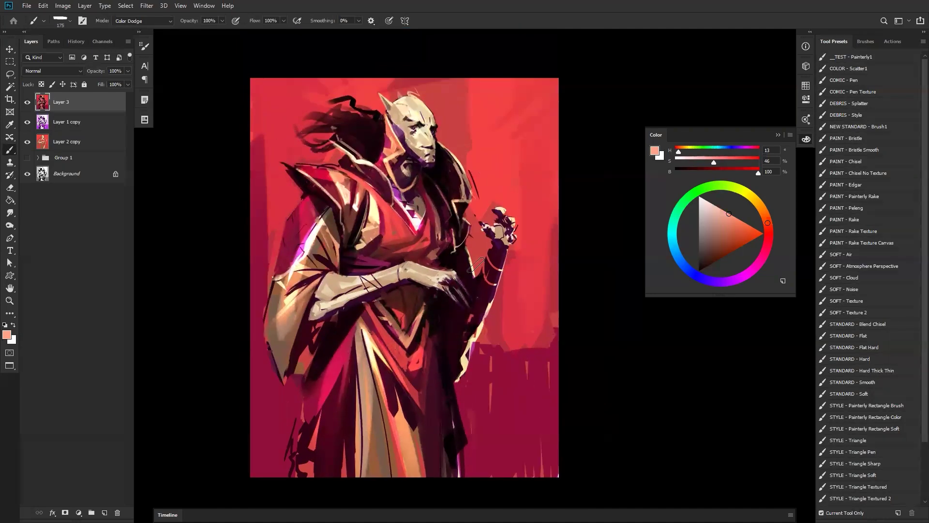
# - Tint the chest, collar and forearm edge with purple (H 266, S 86, B 75) in Overlay mode at brush size 200
pyautogui.hotkey('shift', 'alt', 'o')
pyautogui.moveTo(776, 221); pyautogui.dragTo(744, 191)
pyautogui.click(741, 237)
pyautogui.moveTo(701, 271); pyautogui.dragTo(717, 281)
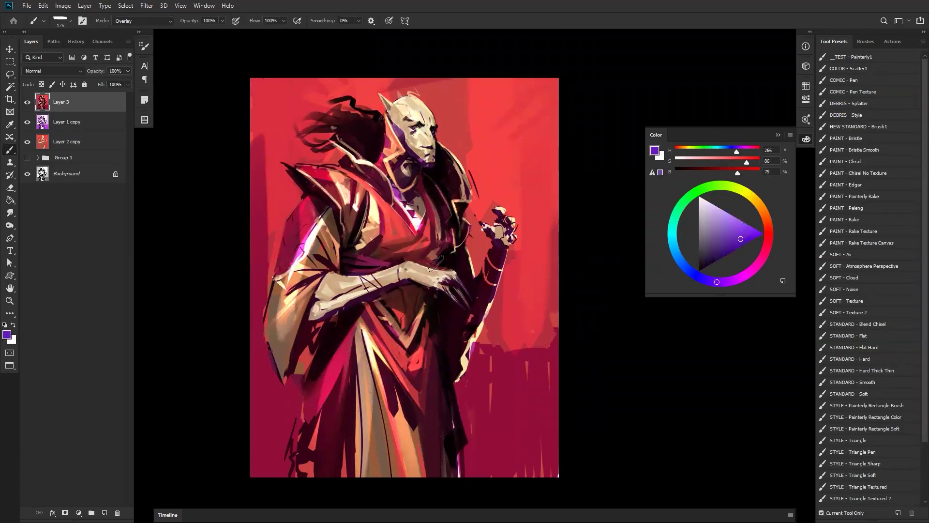
pyautogui.press(']')
pyautogui.moveTo(408, 226)
pyautogui.mouseDown()
pyautogui.moveTo(399, 233)
pyautogui.moveTo(424, 251)
pyautogui.mouseUp()
pyautogui.moveTo(394, 145); pyautogui.dragTo(400, 175)
pyautogui.moveTo(315, 282)
pyautogui.mouseDown()
pyautogui.moveTo(318, 304)
pyautogui.moveTo(338, 301)
pyautogui.moveTo(322, 304)
pyautogui.mouseUp()
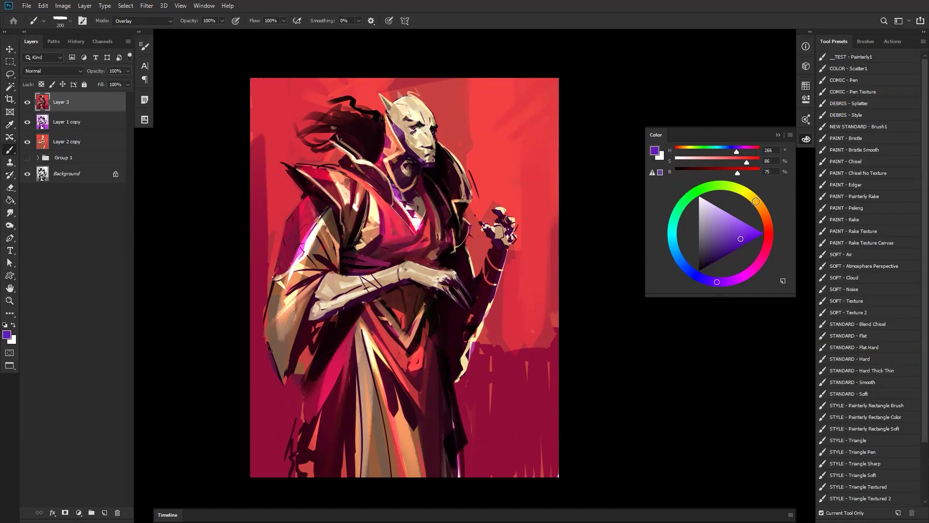
# - Lighten the jaw and lower face in Overlay mode with peach (H 13, S 45, B 92) and dusty pink (H 1, S 21, B 83)
pyautogui.click(768, 224)
pyautogui.click(726, 218)
pyautogui.press('[')
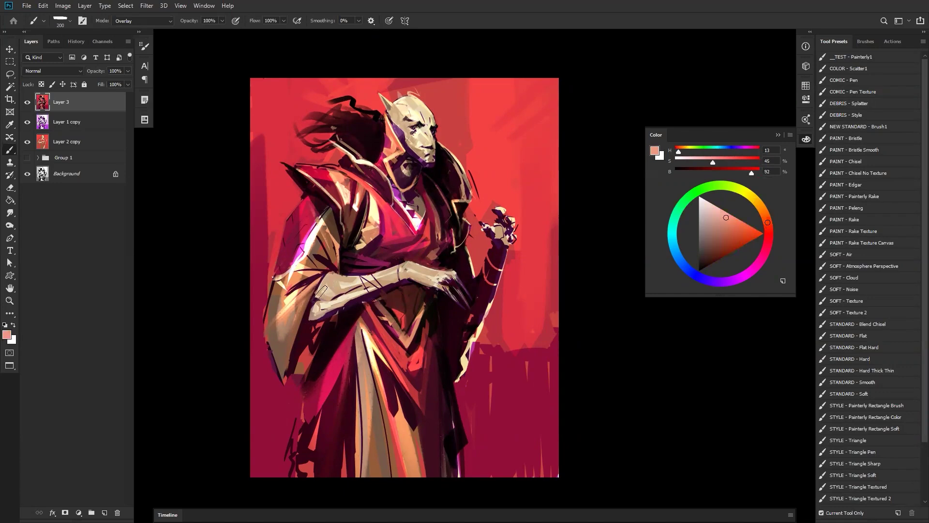
pyautogui.press('[')
pyautogui.press('[')
pyautogui.moveTo(433, 162); pyautogui.dragTo(430, 164)
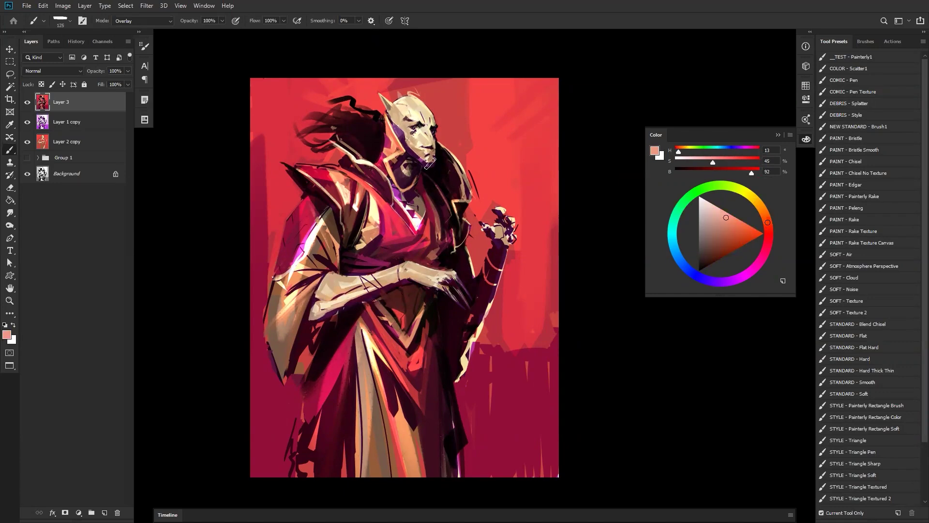
pyautogui.click(768, 233)
pyautogui.moveTo(725, 227); pyautogui.dragTo(710, 215)
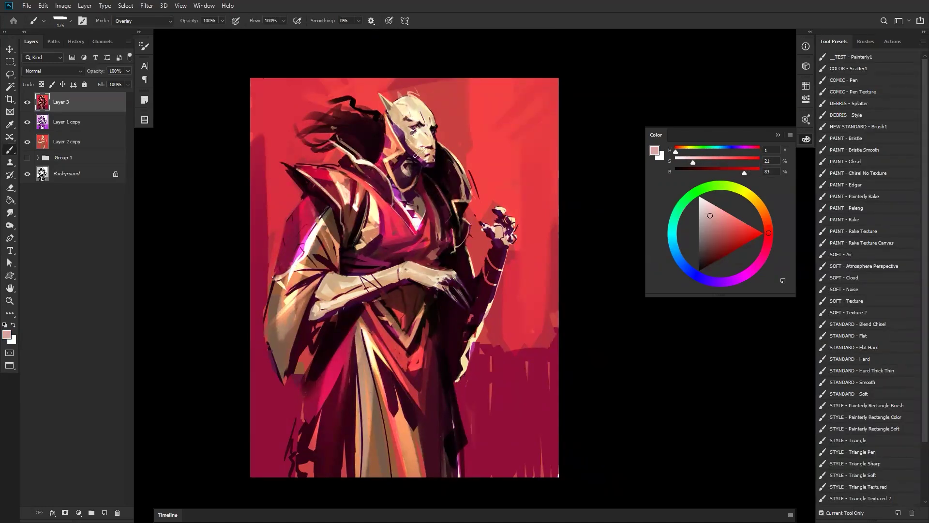
# - Mirror the canvas back and forth and check the tinted face and chest within the whole figure
pyautogui.keyDown('ctrl'); pyautogui.keyDown('alt'); pyautogui.click(594, 311); pyautogui.keyUp('alt'); pyautogui.keyUp('ctrl')
pyautogui.keyDown('ctrl'); pyautogui.keyDown('alt'); pyautogui.click(598, 310); pyautogui.keyUp('alt'); pyautogui.keyUp('ctrl')
pyautogui.keyDown('ctrl'); pyautogui.click(597, 301); pyautogui.keyUp('ctrl')
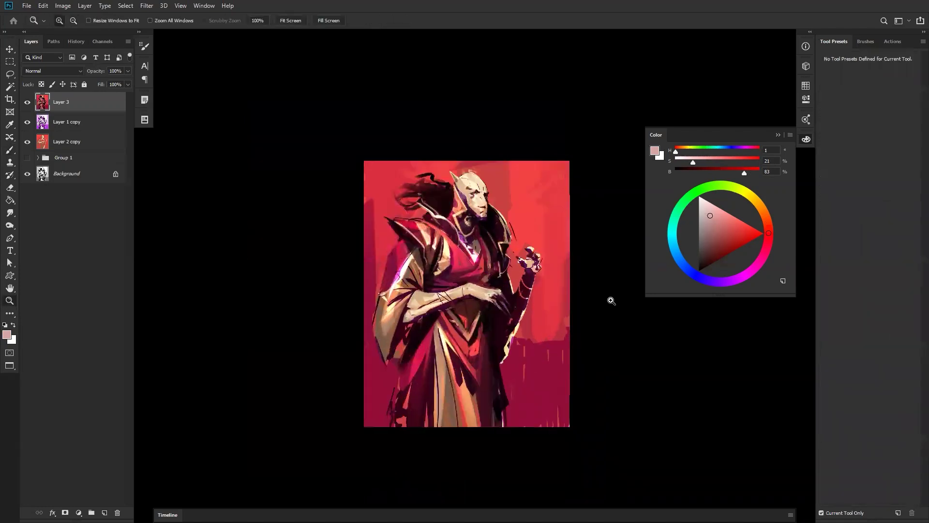
pyautogui.keyDown('ctrl'); pyautogui.click(611, 297); pyautogui.keyUp('ctrl')
pyautogui.hotkey('ctrl', 'shift', 'h')
pyautogui.hotkey('ctrl', 'shift', 'h')
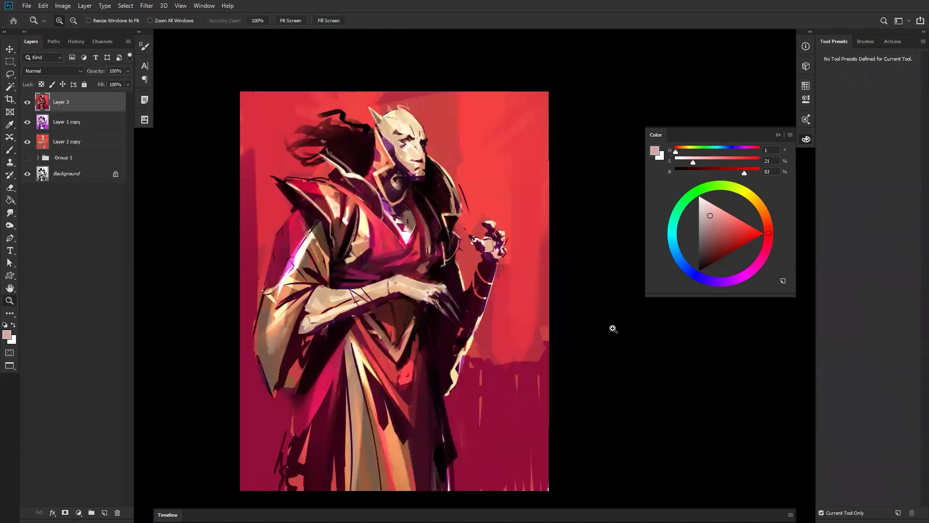
pyautogui.press('b')
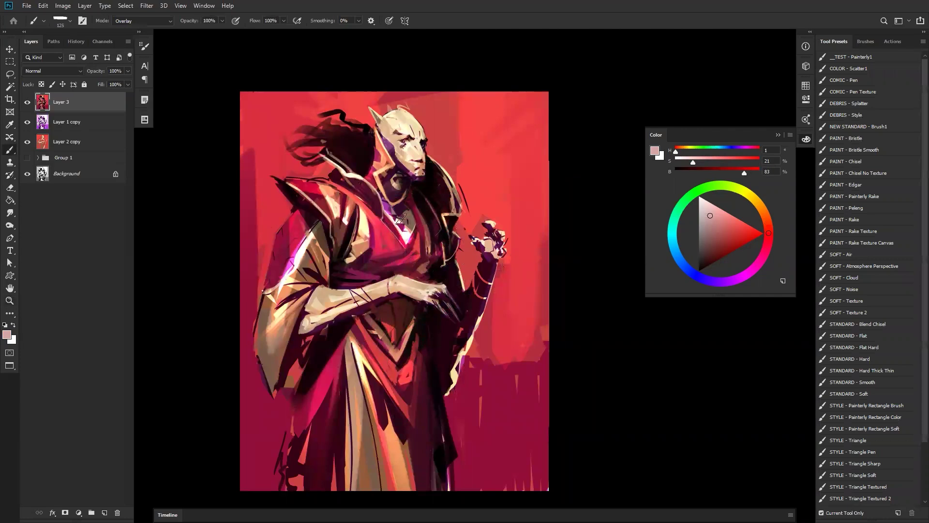
# - Try dusty pink Overlay strokes down the wide sleeve at brush size 300
pyautogui.press(']')
pyautogui.press(']')
pyautogui.press(']')
pyautogui.press(']')
pyautogui.press(']')
pyautogui.moveTo(286, 320); pyautogui.dragTo(277, 361)
pyautogui.moveTo(290, 314); pyautogui.dragTo(274, 380)
pyautogui.hotkey('ctrl', 'z')
pyautogui.hotkey('ctrl', 'z')
# - Tint the wide sleeve and the dark robe folds beneath it with light blue (H 211, S 41, B 84) in Overlay mode
pyautogui.click(680, 259)
pyautogui.moveTo(718, 222); pyautogui.dragTo(724, 219)
pyautogui.moveTo(270, 328); pyautogui.dragTo(276, 364)
pyautogui.moveTo(287, 284); pyautogui.dragTo(290, 323)
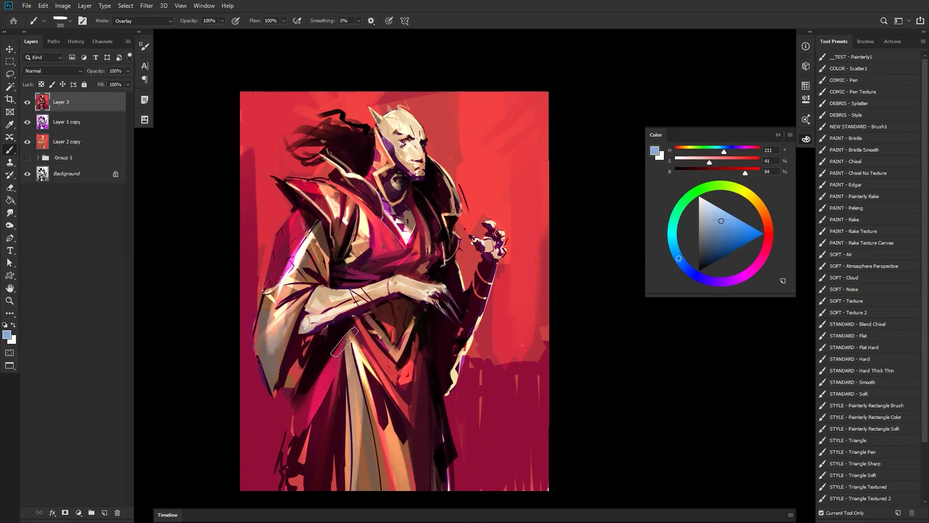
pyautogui.moveTo(298, 460); pyautogui.dragTo(321, 358)
pyautogui.moveTo(286, 477); pyautogui.dragTo(334, 342)
# - Reduce the brush to size 200 and cool the raised collar with light blue Overlay strokes
pyautogui.press('[')
pyautogui.press('[')
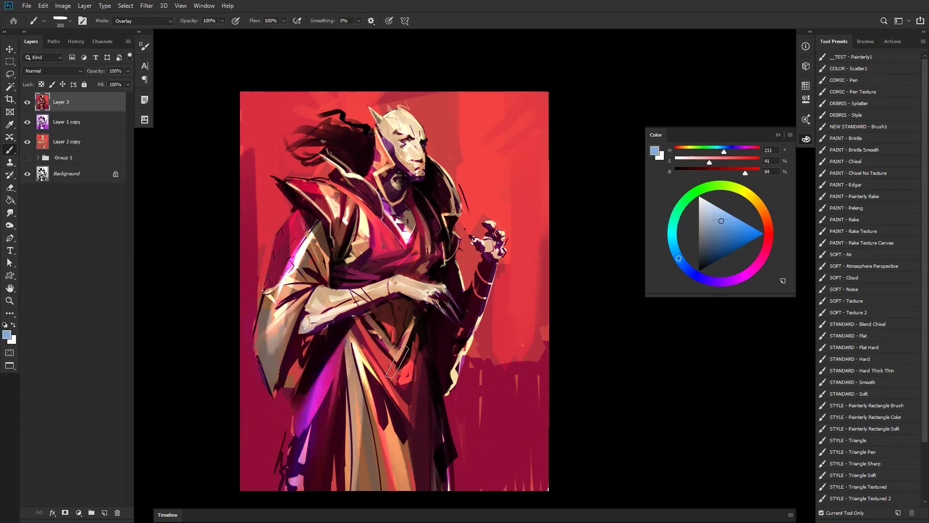
pyautogui.moveTo(362, 197)
pyautogui.mouseDown()
pyautogui.moveTo(354, 205)
pyautogui.moveTo(373, 151)
pyautogui.moveTo(381, 228)
pyautogui.mouseUp()
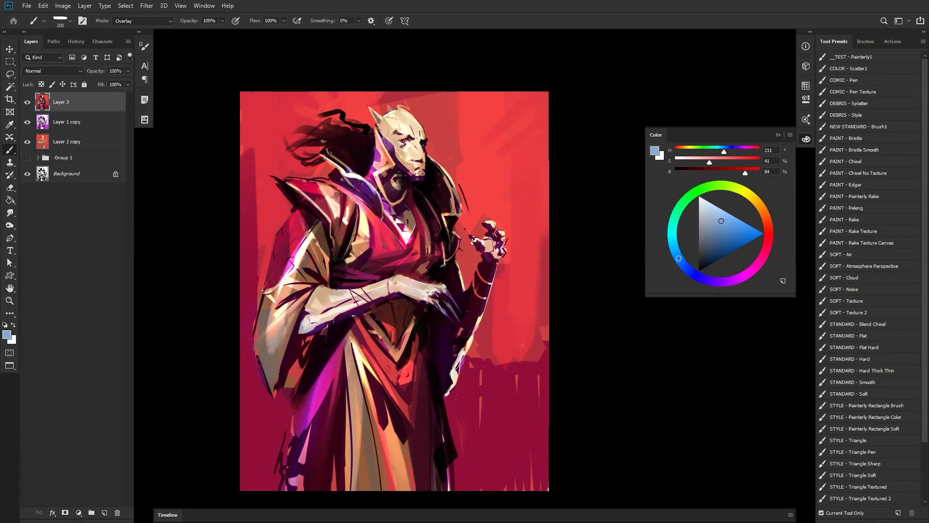
# - Mirror the canvas both ways and judge the cool blue tints at several zoom levels
pyautogui.press('z')
pyautogui.keyDown('alt'); pyautogui.click(473, 393); pyautogui.keyUp('alt')
pyautogui.hotkey('ctrl', 'shift', 'h')
pyautogui.hotkey('ctrl', 'shift', 'h')
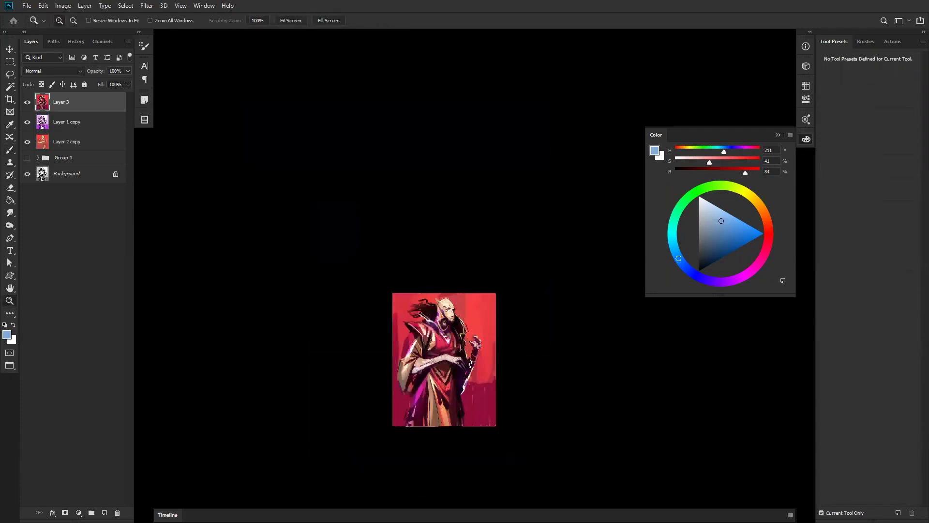
pyautogui.click(472, 362)
pyautogui.click(472, 362)
pyautogui.click(473, 359)
pyautogui.press('b')
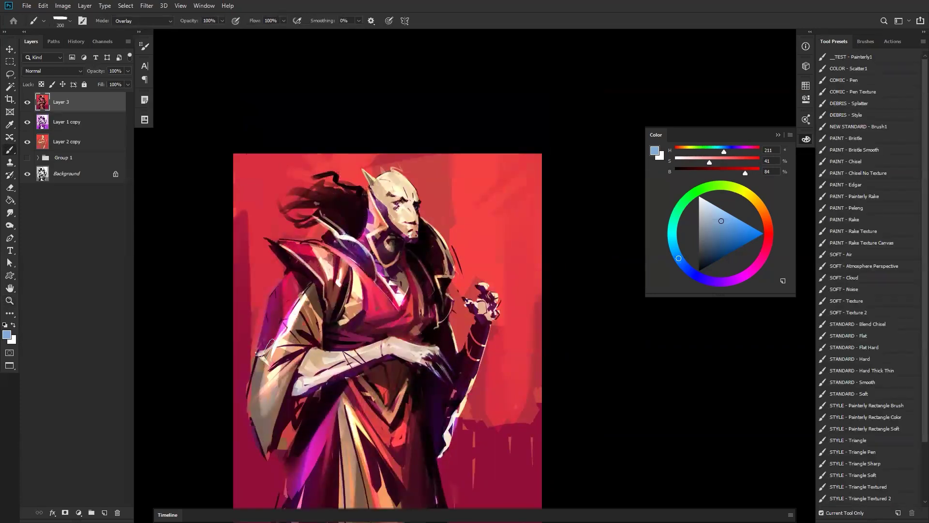
pyautogui.moveTo(403, 288); pyautogui.dragTo(480, 178)
pyautogui.moveTo(452, 226); pyautogui.dragTo(418, 280)
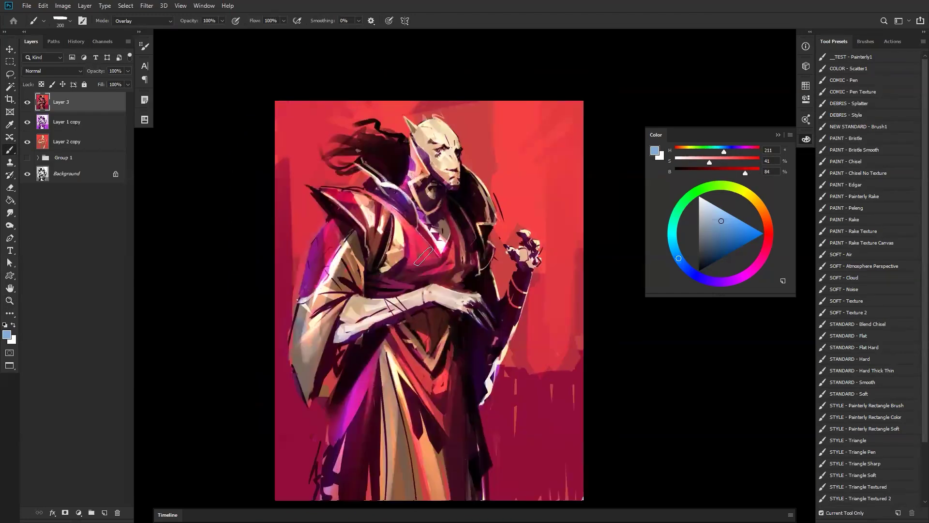
pyautogui.press('[')
pyautogui.keyDown('alt'); pyautogui.doubleClick(420, 258); pyautogui.keyUp('alt')
pyautogui.keyDown('ctrl'); pyautogui.click(427, 242); pyautogui.keyUp('ctrl')
pyautogui.keyDown('ctrl'); pyautogui.click(426, 243); pyautogui.keyUp('ctrl')
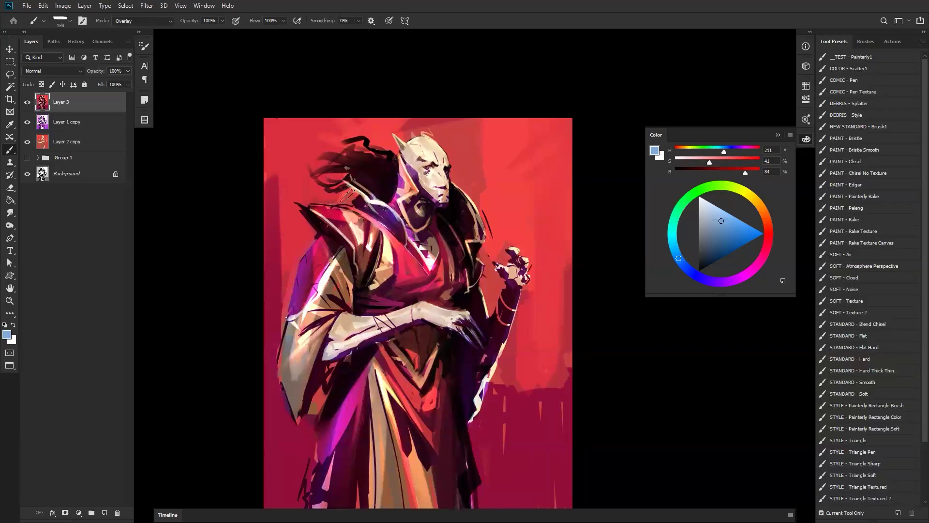
# - Enlarge the brush to size 1100 and wash the background beside the hair and shoulder with light blue in Overlay mode
pyautogui.press(']')
pyautogui.press(']')
pyautogui.press(']')
pyautogui.press(']')
pyautogui.press(']')
pyautogui.press(']')
pyautogui.press(']')
pyautogui.press(']')
pyautogui.press(']')
pyautogui.press(']')
pyautogui.press(']')
pyautogui.press(']')
pyautogui.moveTo(305, 191)
pyautogui.mouseDown()
pyautogui.moveTo(279, 197)
pyautogui.moveTo(339, 208)
pyautogui.mouseUp()
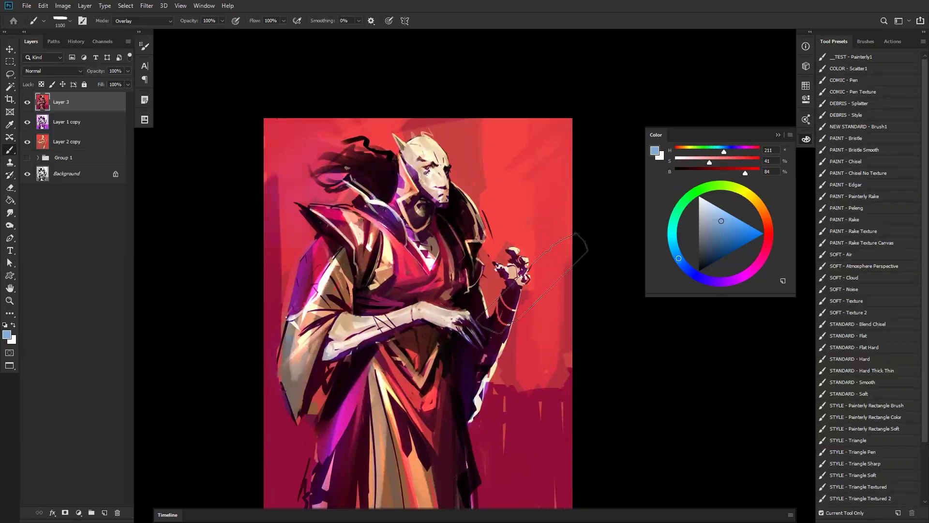
# - Mirror the canvas and examine the cooled background against the figure, both small and enlarged
pyautogui.press('z')
pyautogui.keyDown('alt'); pyautogui.click(510, 355); pyautogui.keyUp('alt')
pyautogui.keyDown('alt'); pyautogui.click(515, 352); pyautogui.keyUp('alt')
pyautogui.keyDown('alt'); pyautogui.click(516, 352); pyautogui.keyUp('alt')
pyautogui.hotkey('ctrl', 'shift', 'h')
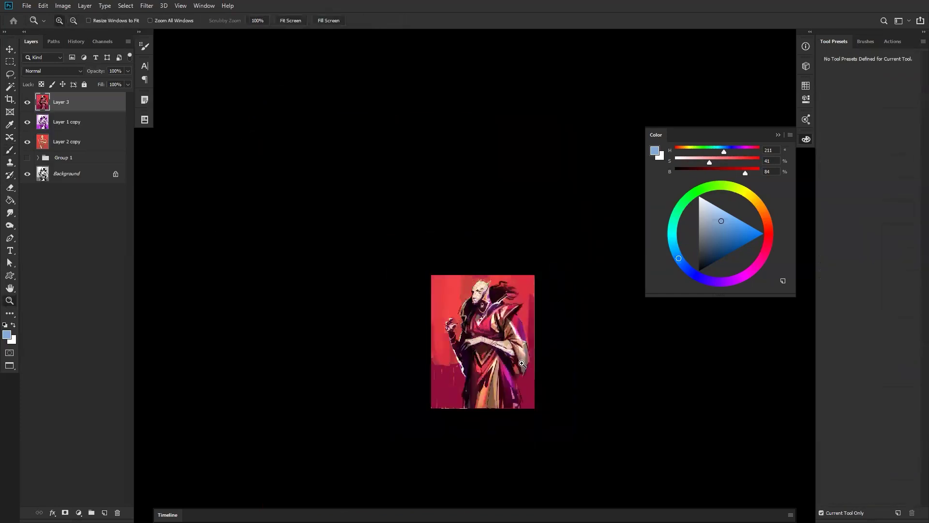
pyautogui.click(523, 363)
pyautogui.click(522, 357)
pyautogui.click(522, 345)
pyautogui.moveTo(518, 267); pyautogui.dragTo(531, 199)
# - Smudge and soften the hard background edges around the figure with the Mixer Brush, enlarged to size 700
pyautogui.press('b')
pyautogui.hotkey('shift', 'b')
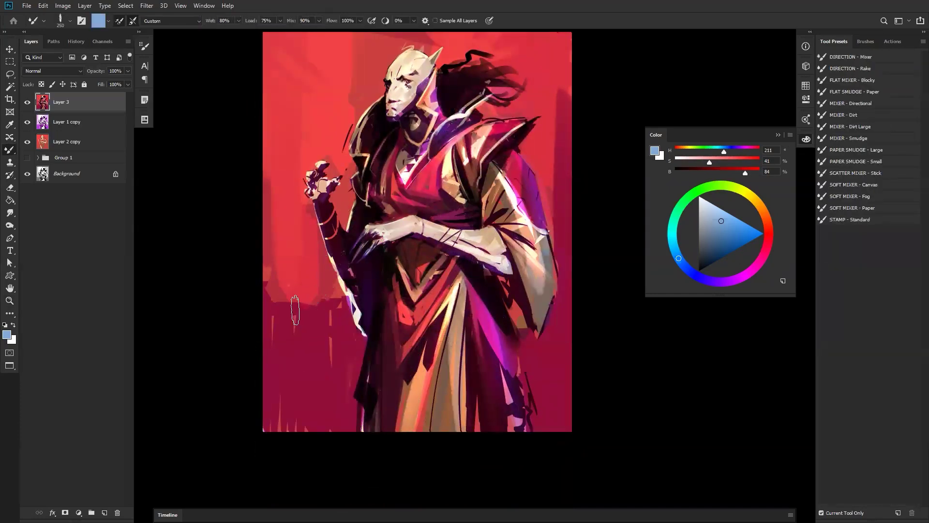
pyautogui.moveTo(279, 297)
pyautogui.mouseDown()
pyautogui.moveTo(266, 322)
pyautogui.moveTo(296, 385)
pyautogui.moveTo(289, 281)
pyautogui.moveTo(276, 307)
pyautogui.moveTo(278, 268)
pyautogui.moveTo(305, 306)
pyautogui.moveTo(274, 334)
pyautogui.mouseUp()
pyautogui.press(']')
pyautogui.press(']')
pyautogui.press(']')
pyautogui.press(']')
pyautogui.press(']')
pyautogui.moveTo(268, 430)
pyautogui.mouseDown()
pyautogui.moveTo(290, 388)
pyautogui.moveTo(308, 310)
pyautogui.moveTo(283, 378)
pyautogui.mouseUp()
pyautogui.moveTo(556, 147)
pyautogui.mouseDown()
pyautogui.moveTo(563, 98)
pyautogui.moveTo(559, 181)
pyautogui.moveTo(555, 169)
pyautogui.moveTo(552, 183)
pyautogui.moveTo(562, 119)
pyautogui.moveTo(556, 167)
pyautogui.mouseUp()
pyautogui.moveTo(380, 143); pyautogui.dragTo(398, 274)
pyautogui.moveTo(333, 223)
pyautogui.mouseDown()
pyautogui.moveTo(333, 166)
pyautogui.moveTo(310, 143)
pyautogui.mouseUp()
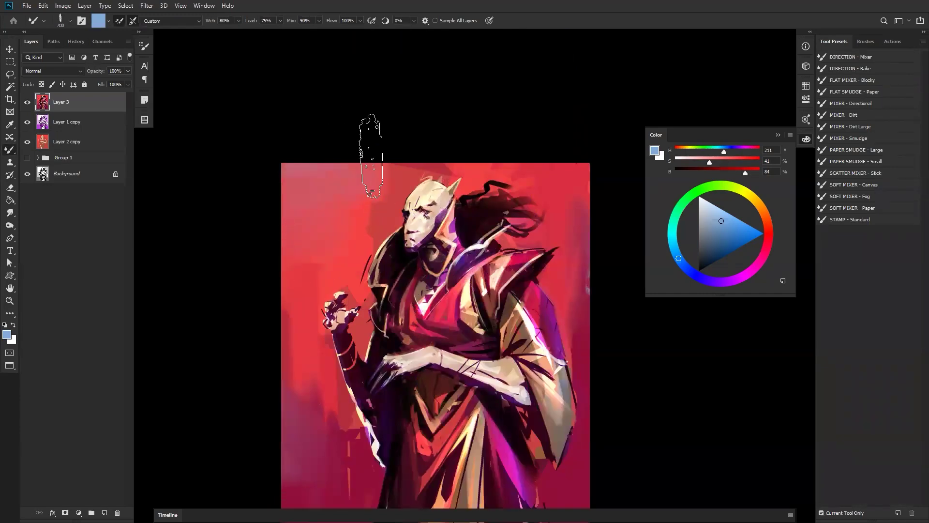
# - Try a Mixer Brush smudge down from the background's upper edge near the head
pyautogui.moveTo(369, 150); pyautogui.dragTo(364, 208)
pyautogui.hotkey('ctrl', 'z')
pyautogui.hotkey('ctrl', 'z')
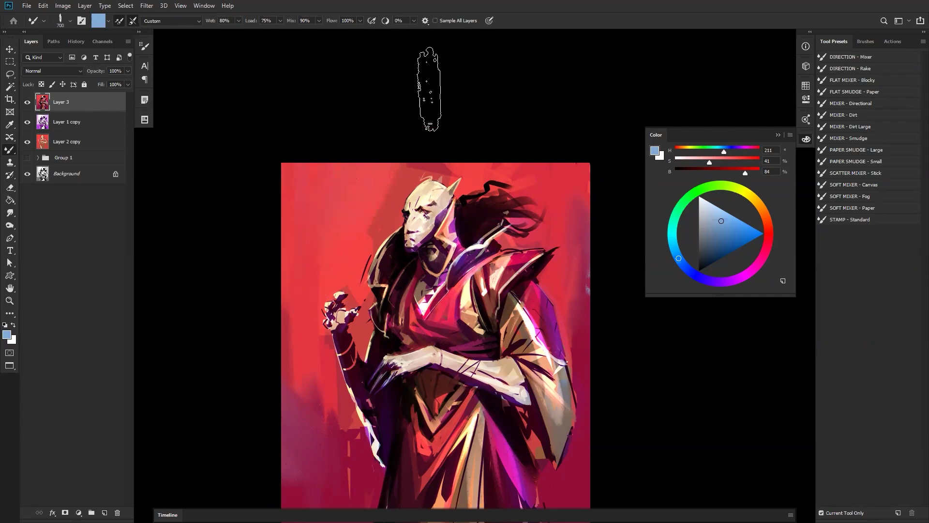
pyautogui.scroll(-5, 582, 179)
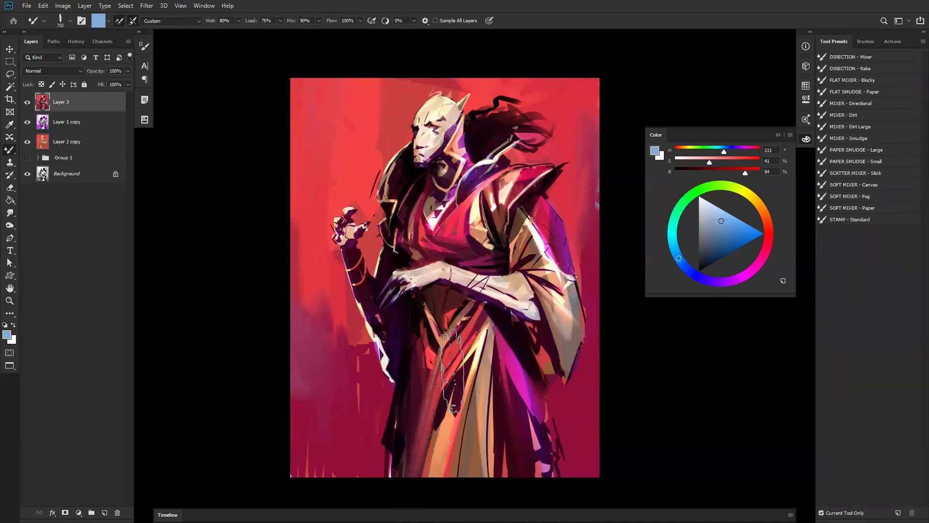
# - Reduce the Mixer Brush to size 175 and smudge the robe's red front panel and skirt folds with colours sampled from them
pyautogui.press('[')
pyautogui.press('[')
pyautogui.press('[')
pyautogui.press('[')
pyautogui.press('[')
pyautogui.press('[')
pyautogui.press('[')
pyautogui.press('[')
pyautogui.press('[')
pyautogui.press('[')
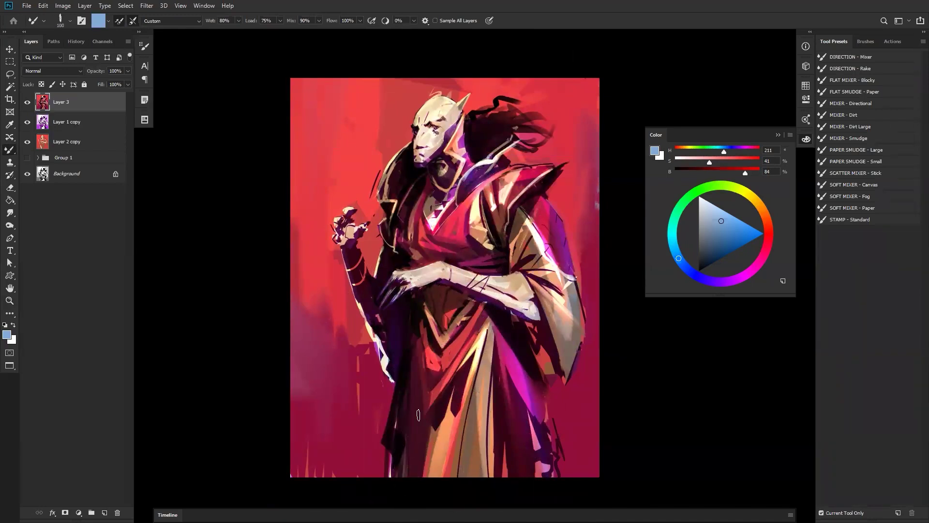
pyautogui.moveTo(486, 319); pyautogui.dragTo(440, 383)
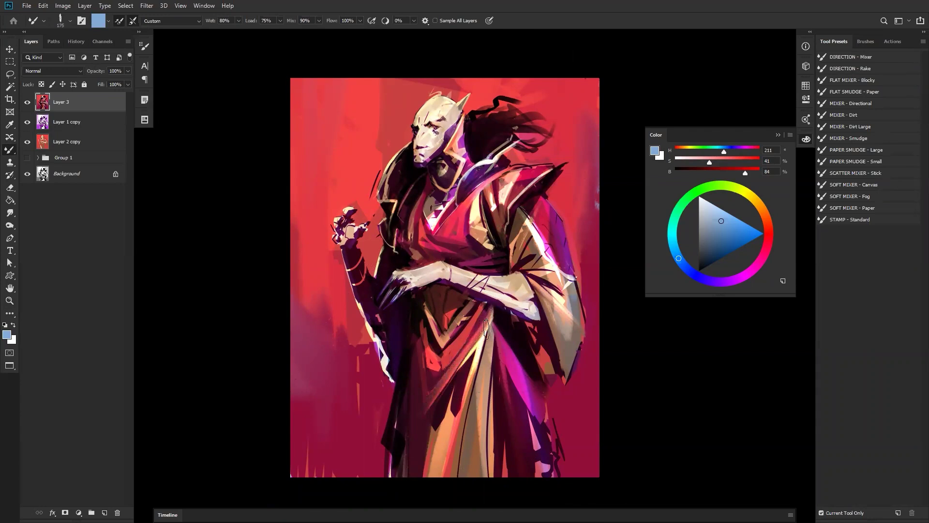
pyautogui.moveTo(488, 316); pyautogui.dragTo(443, 377)
pyautogui.keyDown('alt'); pyautogui.click(444, 381); pyautogui.keyUp('alt')
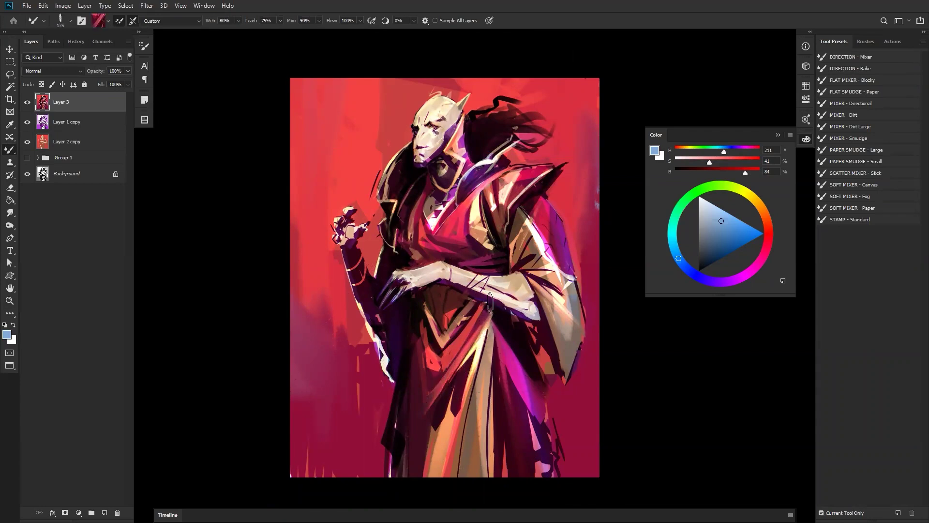
pyautogui.keyDown('alt'); pyautogui.click(480, 345); pyautogui.keyUp('alt')
pyautogui.moveTo(481, 345); pyautogui.dragTo(452, 431)
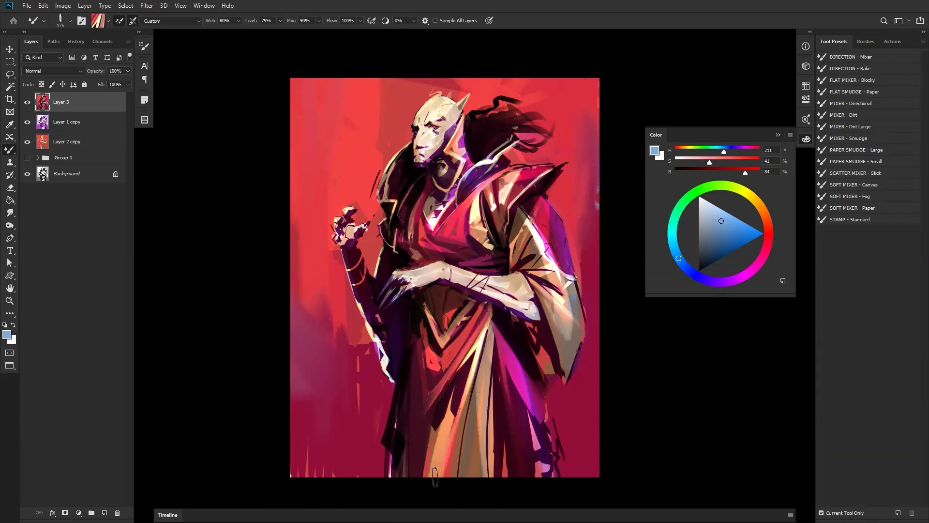
# - Try long Mixer Brush strokes down the tan and dark skirt folds, and undo them
pyautogui.moveTo(477, 352)
pyautogui.mouseDown()
pyautogui.moveTo(463, 462)
pyautogui.moveTo(494, 338)
pyautogui.moveTo(479, 473)
pyautogui.mouseUp()
pyautogui.moveTo(488, 346)
pyautogui.mouseDown()
pyautogui.moveTo(501, 487)
pyautogui.moveTo(533, 446)
pyautogui.mouseUp()
pyautogui.hotkey('ctrl', 'z')
pyautogui.hotkey('ctrl', 'z')
pyautogui.moveTo(492, 335); pyautogui.dragTo(534, 487)
pyautogui.moveTo(497, 370); pyautogui.dragTo(502, 466)
pyautogui.moveTo(502, 396); pyautogui.dragTo(531, 471)
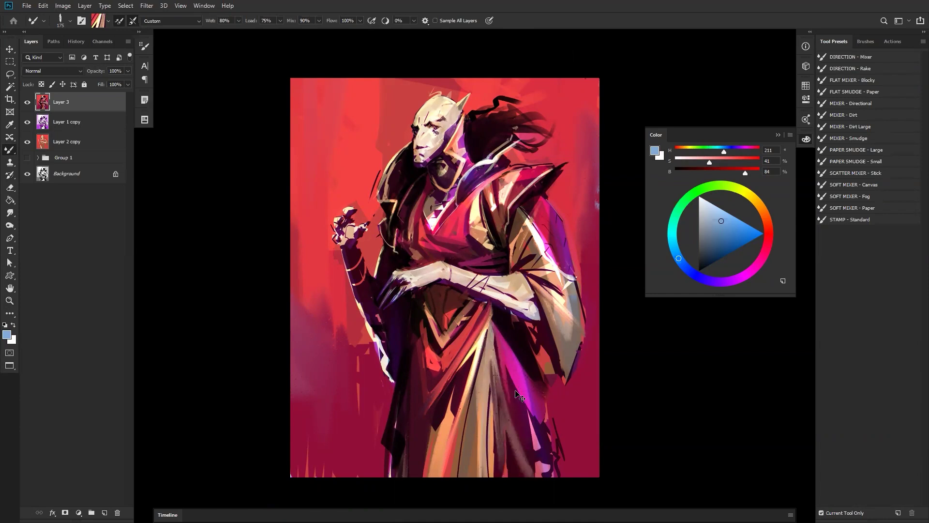
pyautogui.hotkey('ctrl', 'z')
pyautogui.hotkey('ctrl', 'z')
# - Sample the magenta skirt fold, smudge it down toward the hem, and check the robe in a mirrored view
pyautogui.keyDown('alt'); pyautogui.click(512, 365); pyautogui.keyUp('alt')
pyautogui.moveTo(512, 365); pyautogui.dragTo(539, 460)
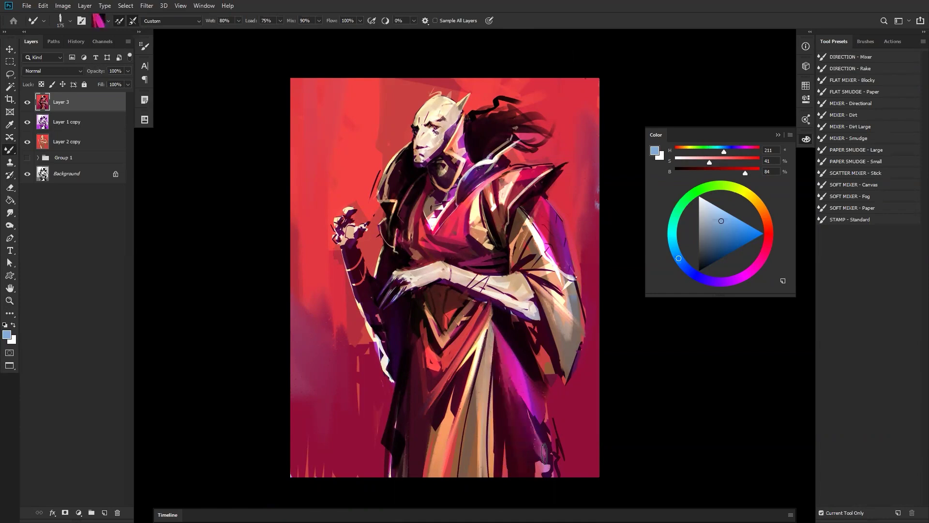
pyautogui.moveTo(496, 352)
pyautogui.mouseDown()
pyautogui.moveTo(516, 448)
pyautogui.moveTo(536, 476)
pyautogui.mouseUp()
pyautogui.hotkey('ctrl', 'f')
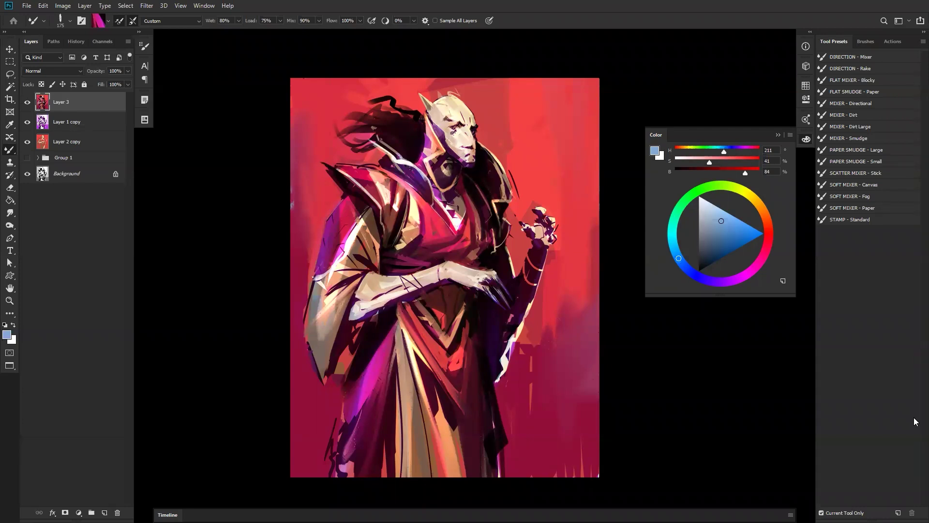
pyautogui.hotkey('ctrl', 'shift', 'h')
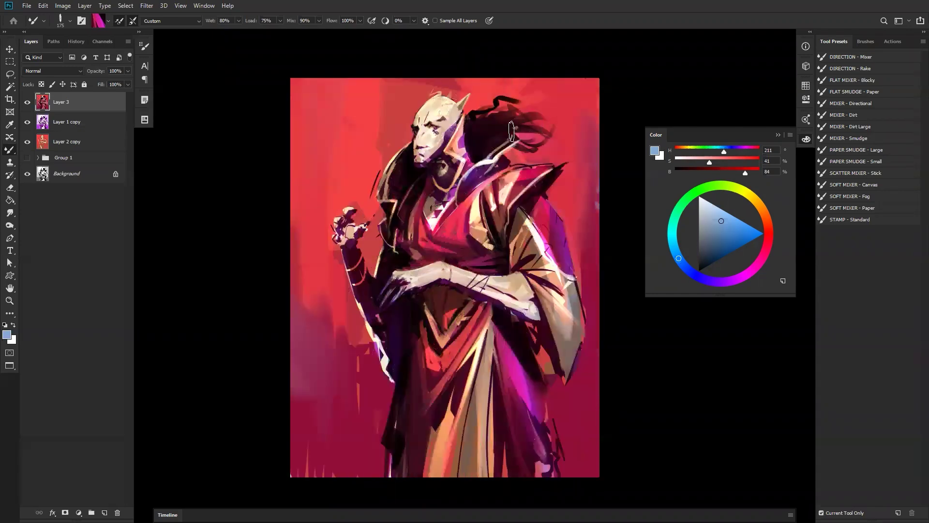
# - Smudge the dark hair ends and the raised collar tip into the red background, finishing mirrored with the Mixer Brush at size 150
pyautogui.moveTo(551, 118)
pyautogui.mouseDown()
pyautogui.moveTo(496, 130)
pyautogui.moveTo(566, 131)
pyautogui.moveTo(515, 121)
pyautogui.moveTo(571, 130)
pyautogui.mouseUp()
pyautogui.moveTo(491, 118)
pyautogui.mouseDown()
pyautogui.moveTo(539, 104)
pyautogui.moveTo(496, 103)
pyautogui.moveTo(544, 110)
pyautogui.moveTo(529, 137)
pyautogui.moveTo(559, 137)
pyautogui.moveTo(522, 139)
pyautogui.moveTo(564, 121)
pyautogui.moveTo(531, 155)
pyautogui.mouseUp()
pyautogui.hotkey('ctrl', 'shift', 'h')
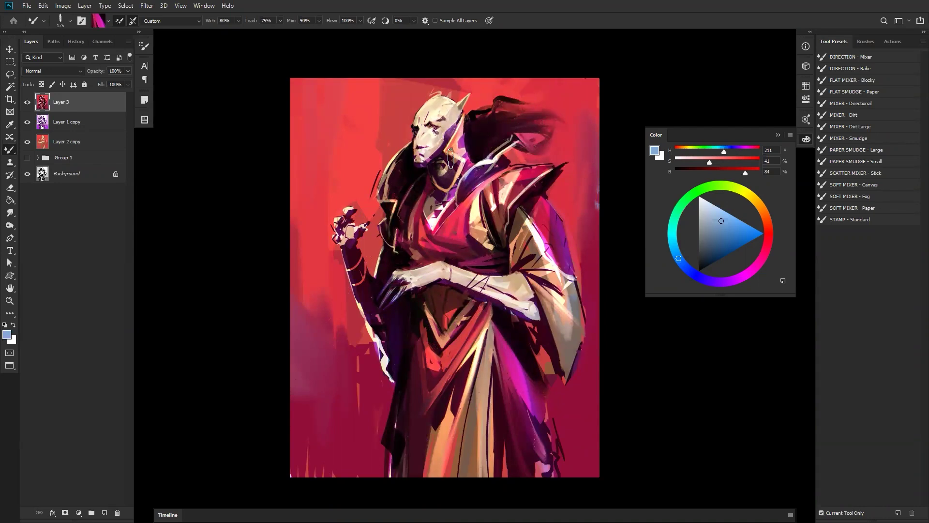
pyautogui.press('[')
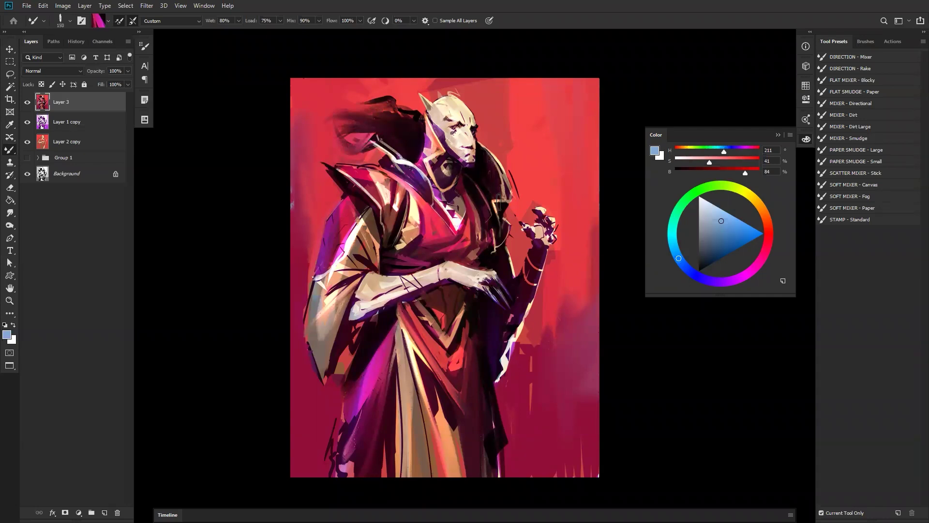
pyautogui.moveTo(402, 150)
pyautogui.mouseDown()
pyautogui.moveTo(376, 111)
pyautogui.moveTo(379, 142)
pyautogui.moveTo(359, 125)
pyautogui.mouseUp()
pyautogui.moveTo(386, 161)
pyautogui.mouseDown()
pyautogui.moveTo(346, 132)
pyautogui.moveTo(356, 133)
pyautogui.moveTo(384, 164)
pyautogui.moveTo(328, 135)
pyautogui.moveTo(341, 186)
pyautogui.moveTo(302, 134)
pyautogui.mouseUp()
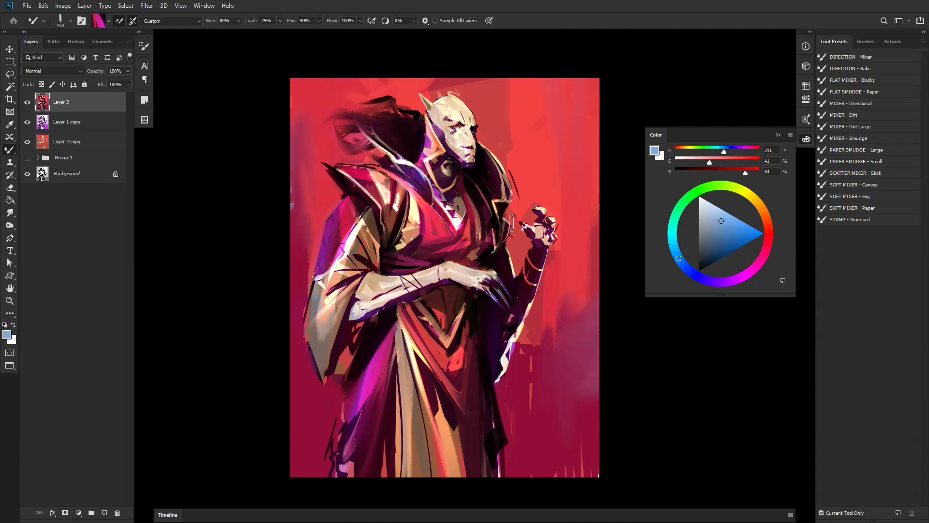
# - Soften the large sleeve's outer edge and blend the strokes on the raised and folded forearms
pyautogui.moveTo(312, 300)
pyautogui.mouseDown()
pyautogui.moveTo(306, 361)
pyautogui.moveTo(305, 337)
pyautogui.moveTo(325, 396)
pyautogui.moveTo(302, 313)
pyautogui.moveTo(324, 337)
pyautogui.moveTo(337, 321)
pyautogui.moveTo(325, 392)
pyautogui.moveTo(342, 409)
pyautogui.mouseUp()
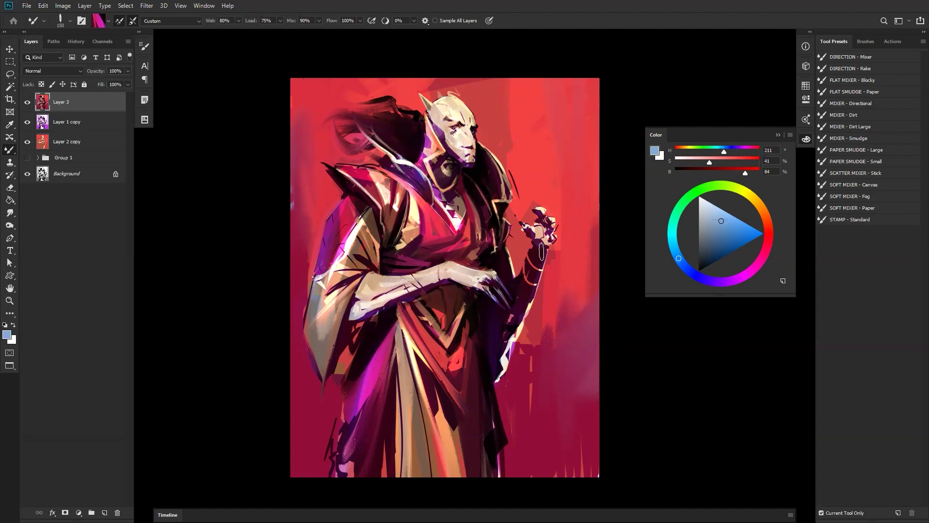
pyautogui.moveTo(534, 263); pyautogui.dragTo(541, 303)
pyautogui.moveTo(519, 312)
pyautogui.mouseDown()
pyautogui.moveTo(495, 318)
pyautogui.moveTo(506, 322)
pyautogui.moveTo(493, 329)
pyautogui.moveTo(509, 376)
pyautogui.moveTo(516, 310)
pyautogui.moveTo(502, 313)
pyautogui.moveTo(518, 343)
pyautogui.mouseUp()
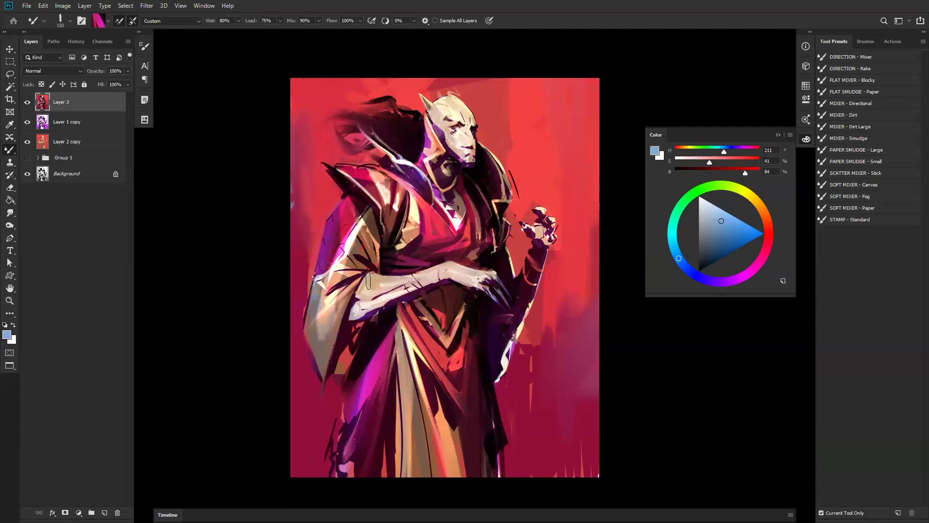
pyautogui.moveTo(354, 307); pyautogui.dragTo(367, 289)
pyautogui.moveTo(369, 315); pyautogui.dragTo(399, 305)
pyautogui.moveTo(453, 272); pyautogui.dragTo(411, 289)
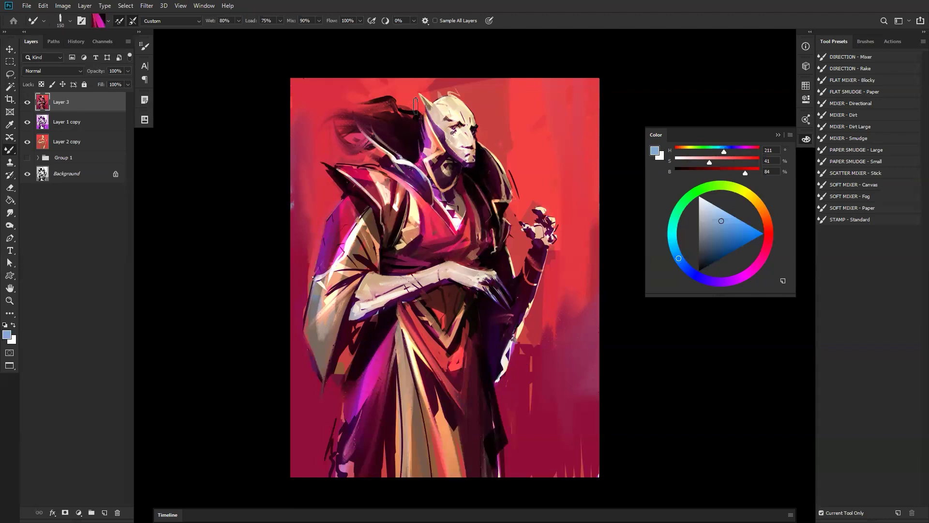
# - Mirror the canvas and, with the Mixer Brush at size 60, smudge colour sampled from the collar into wisps through the hair
pyautogui.hotkey('ctrl', 'shift', 'h')
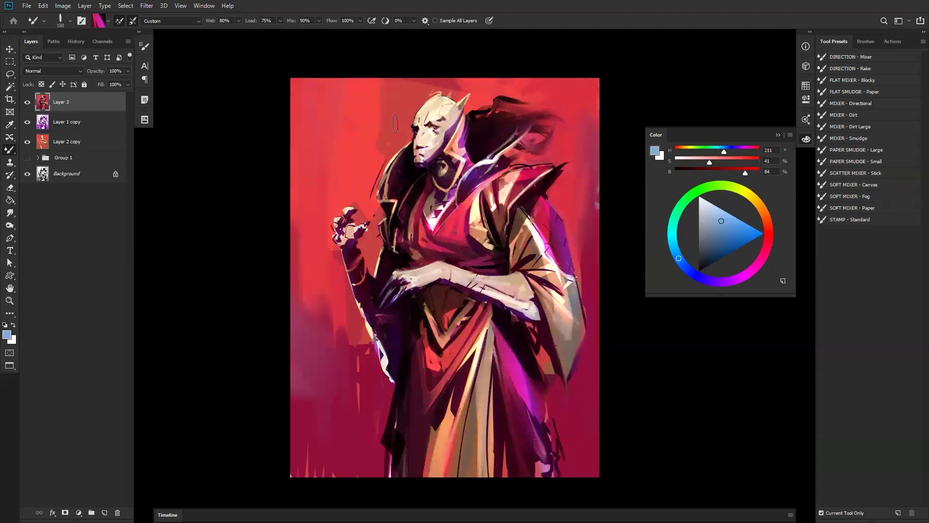
pyautogui.press('[')
pyautogui.keyDown('alt'); pyautogui.click(492, 162); pyautogui.keyUp('alt')
pyautogui.moveTo(493, 161); pyautogui.dragTo(536, 122)
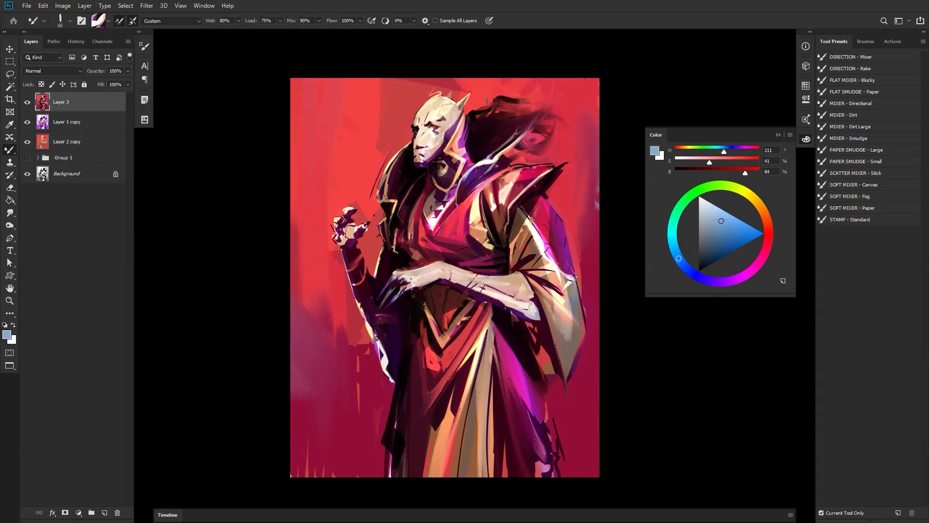
# - Flip the canvas again, set the Mixer Brush to size 70, and blend the raised collar's lower part beside the neck
pyautogui.hotkey('ctrl', 'shift', 'h')
pyautogui.press(']')
pyautogui.press(']')
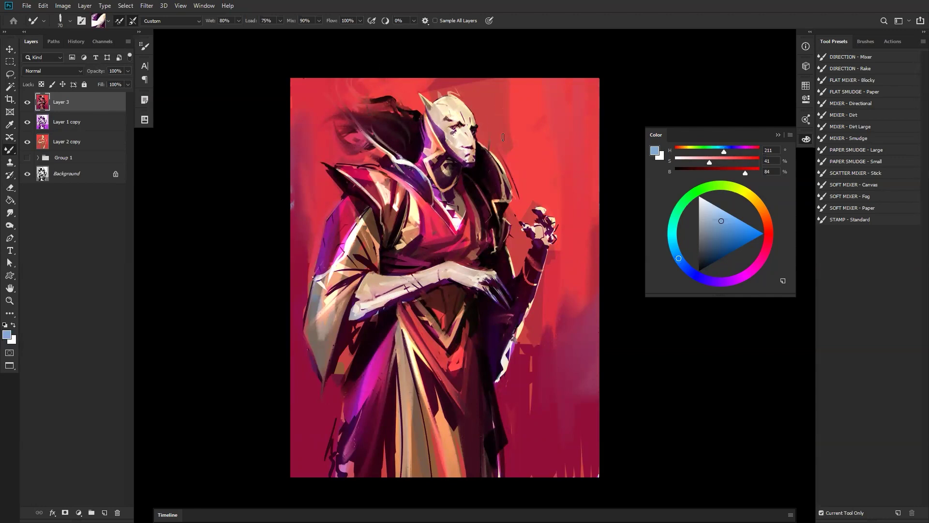
pyautogui.moveTo(338, 129)
pyautogui.mouseDown()
pyautogui.moveTo(375, 146)
pyautogui.moveTo(431, 198)
pyautogui.mouseUp()
pyautogui.hotkey('ctrl', 'z')
pyautogui.moveTo(398, 166)
pyautogui.mouseDown()
pyautogui.moveTo(422, 180)
pyautogui.moveTo(429, 200)
pyautogui.moveTo(393, 157)
pyautogui.moveTo(411, 187)
pyautogui.moveTo(418, 183)
pyautogui.moveTo(374, 164)
pyautogui.moveTo(396, 185)
pyautogui.mouseUp()
# - Enlarge the Mixer Brush to size 150 and smudge the collar's pale highlight up toward its tip
pyautogui.press('z')
pyautogui.keyDown('alt'); pyautogui.click(450, 224); pyautogui.keyUp('alt')
pyautogui.keyDown('alt'); pyautogui.click(449, 226); pyautogui.keyUp('alt')
pyautogui.click(452, 228)
pyautogui.click(454, 228)
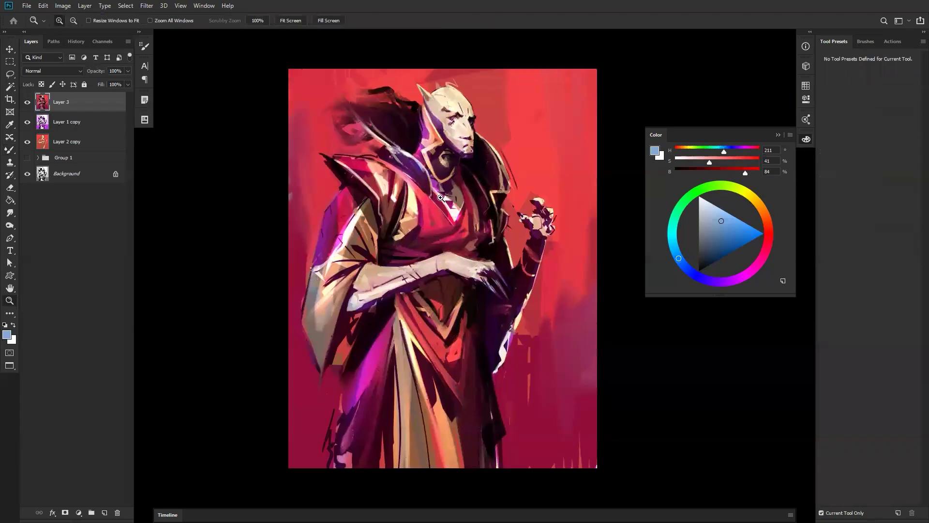
pyautogui.click(455, 219)
pyautogui.press('b')
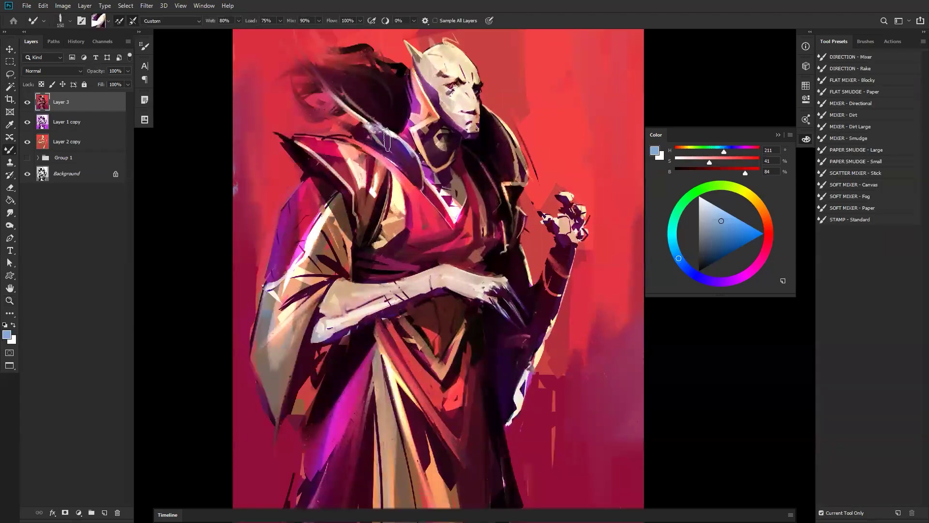
pyautogui.moveTo(383, 138); pyautogui.dragTo(337, 99)
# - Mirror the canvas and examine the blended collar and hair, both small and enlarged
pyautogui.press('z')
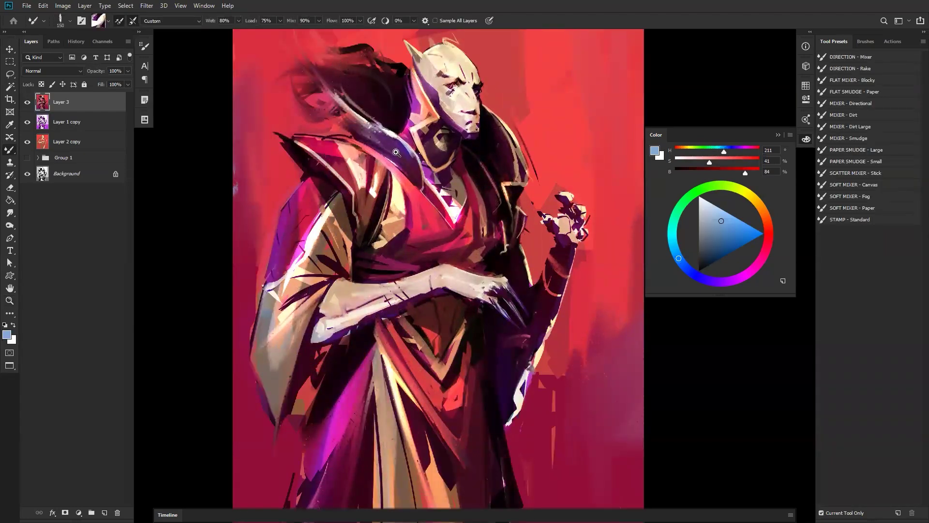
pyautogui.keyDown('alt'); pyautogui.click(399, 157); pyautogui.keyUp('alt')
pyautogui.keyDown('alt'); pyautogui.click(403, 163); pyautogui.keyUp('alt')
pyautogui.keyDown('alt'); pyautogui.click(405, 164); pyautogui.keyUp('alt')
pyautogui.hotkey('ctrl', 'shift', 'h')
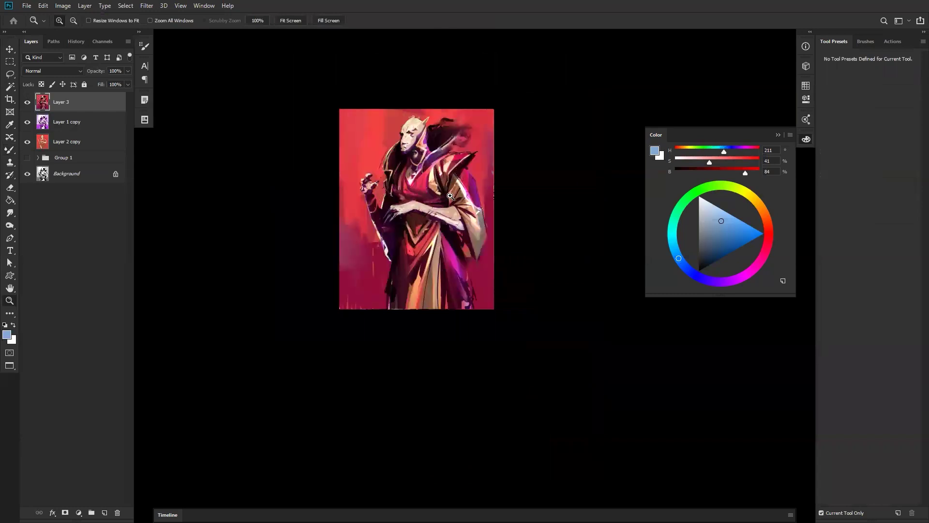
pyautogui.click(444, 170)
pyautogui.click(450, 168)
pyautogui.press('b')
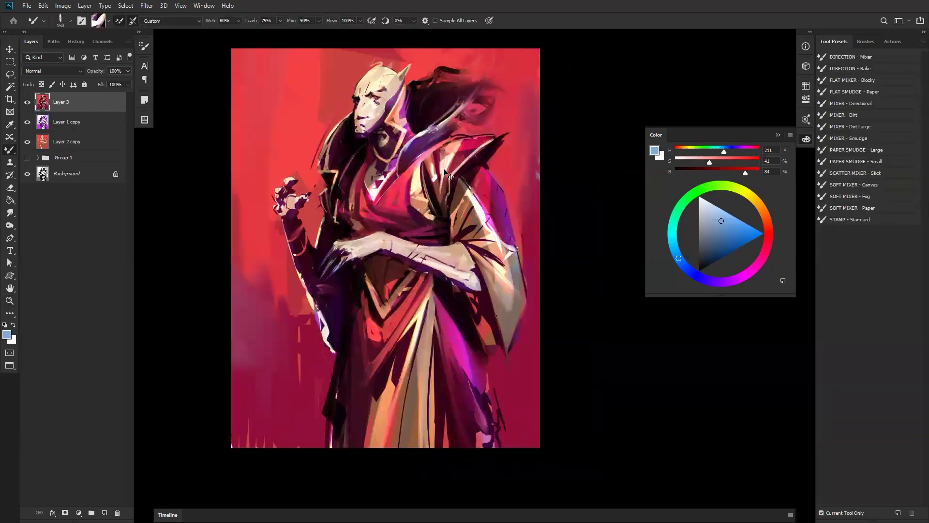
# - Reduce the Mixer Brush to size 100 and blend the robe's lapel edge beside the chest
pyautogui.moveTo(443, 195)
pyautogui.mouseDown()
pyautogui.moveTo(445, 182)
pyautogui.moveTo(436, 182)
pyautogui.moveTo(443, 167)
pyautogui.moveTo(444, 190)
pyautogui.mouseUp()
pyautogui.hotkey('ctrl', 'z')
pyautogui.press('[')
pyautogui.press('[')
pyautogui.moveTo(351, 184); pyautogui.dragTo(348, 209)
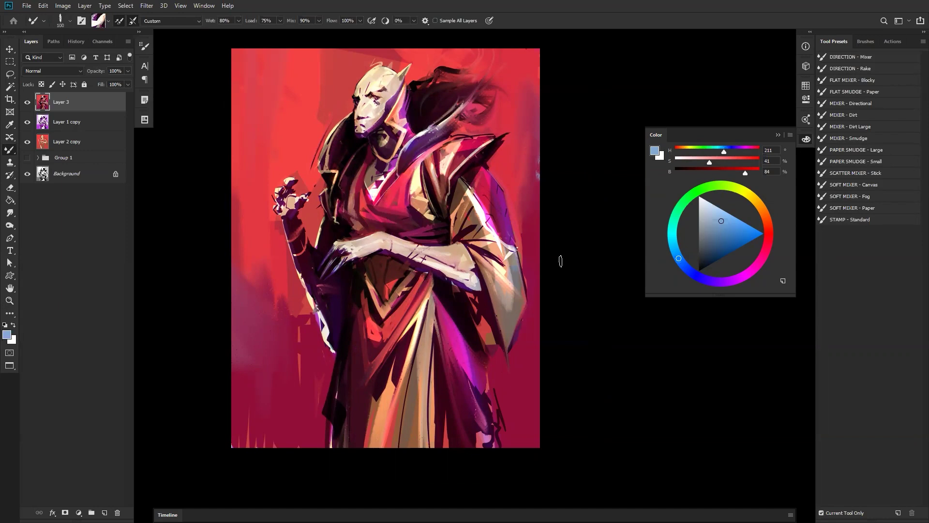
# - Mirror the canvas, blend the side of the face below the ear, and sample the pale skin with the brush reduced
pyautogui.hotkey('ctrl', 'shift', 'h')
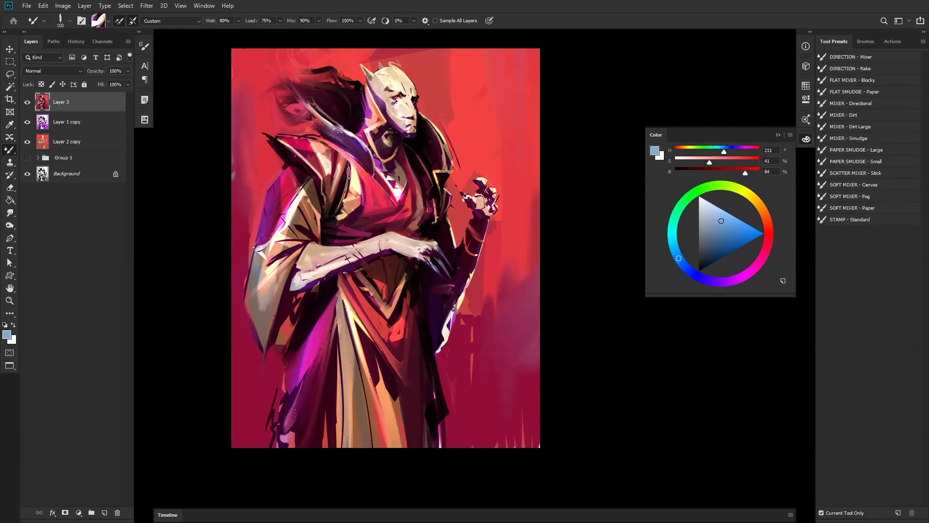
pyautogui.moveTo(375, 89); pyautogui.dragTo(385, 110)
pyautogui.keyDown('alt'); pyautogui.click(399, 113); pyautogui.keyUp('alt')
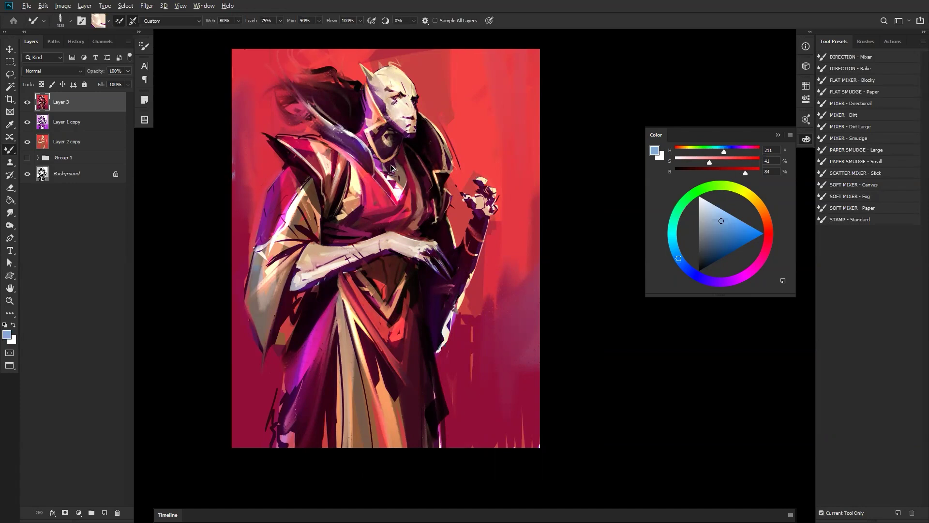
pyautogui.press('[')
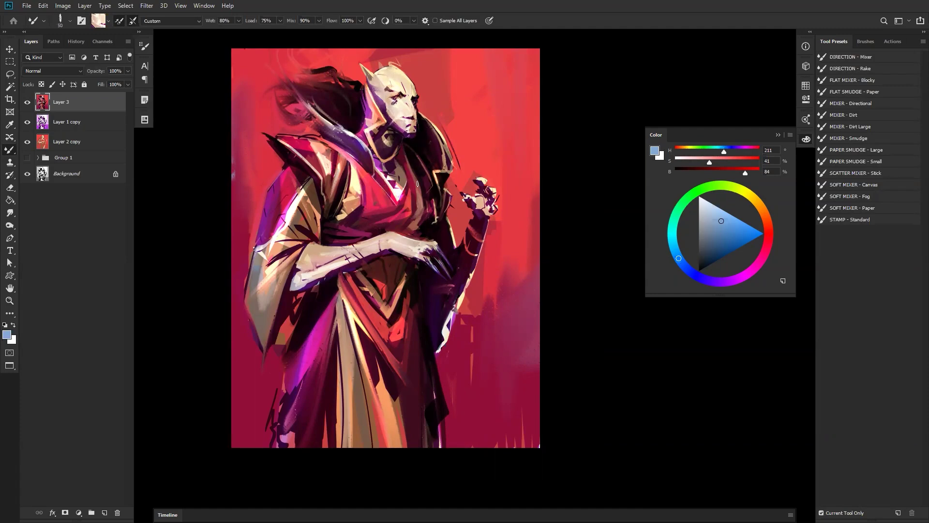
# - Flip the canvas and examine the whole figure at a small size and enlarged again
pyautogui.keyDown('ctrl'); pyautogui.keyDown('alt'); pyautogui.click(436, 186); pyautogui.keyUp('alt'); pyautogui.keyUp('ctrl')
pyautogui.keyDown('ctrl'); pyautogui.keyDown('alt'); pyautogui.click(437, 186); pyautogui.keyUp('alt'); pyautogui.keyUp('ctrl')
pyautogui.keyDown('ctrl'); pyautogui.keyDown('alt'); pyautogui.click(440, 182); pyautogui.keyUp('alt'); pyautogui.keyUp('ctrl')
pyautogui.hotkey('ctrl', 'shift', 'h')
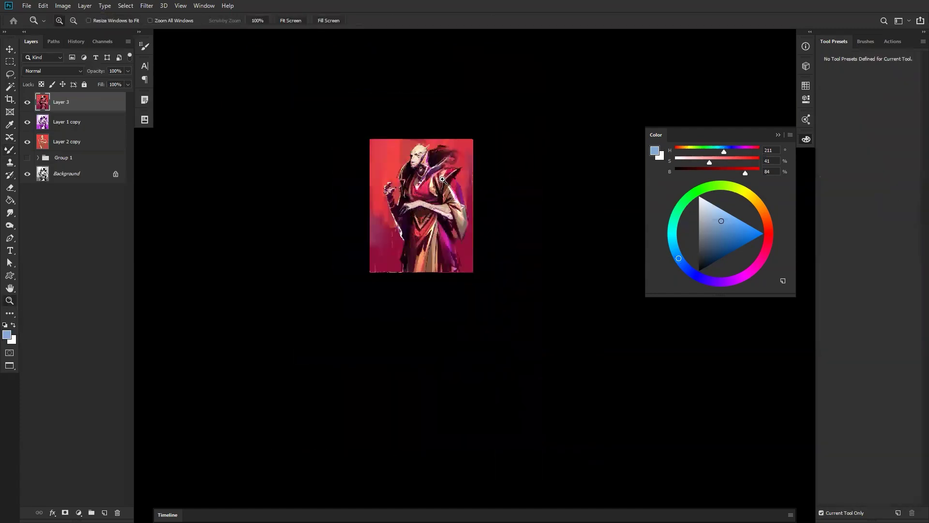
pyautogui.keyDown('ctrl'); pyautogui.click(442, 180); pyautogui.keyUp('ctrl')
pyautogui.keyDown('ctrl'); pyautogui.click(443, 179); pyautogui.keyUp('ctrl')
pyautogui.keyDown('ctrl'); pyautogui.click(443, 172); pyautogui.keyUp('ctrl')
pyautogui.press('b')
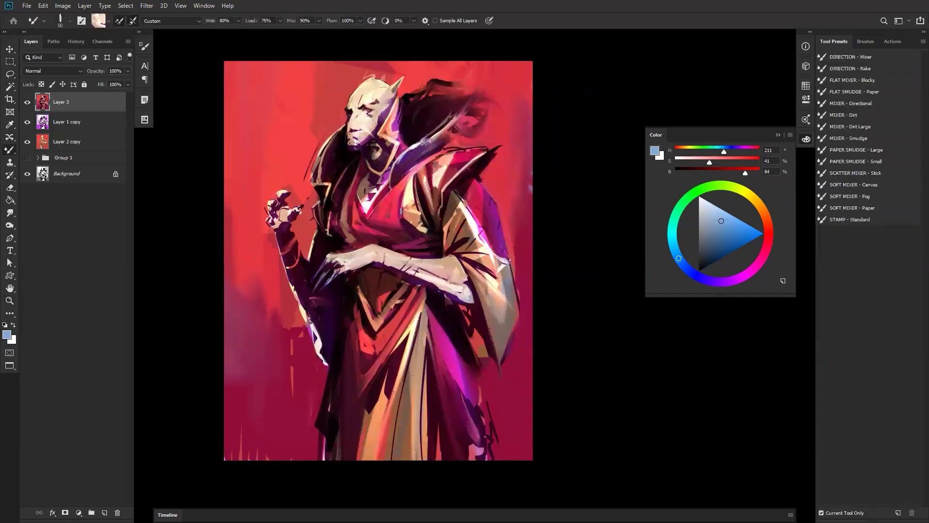
# - Switch to the standard Brush in Normal mode at size 80 and paint sampled bright red on the robe's front panel below the belt
pyautogui.hotkey('shift', 'b')
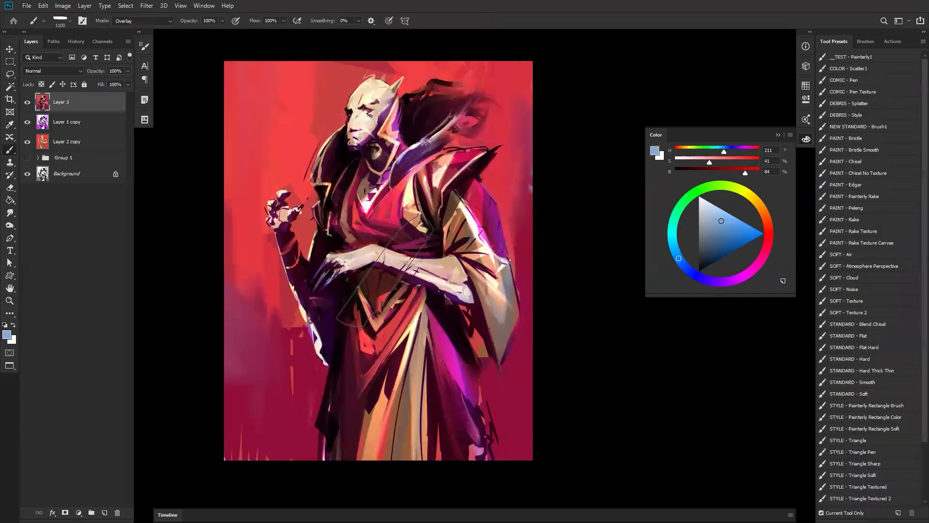
pyautogui.keyDown('alt'); pyautogui.click(435, 299); pyautogui.keyUp('alt')
pyautogui.moveTo(371, 272)
pyautogui.mouseDown()
pyautogui.moveTo(419, 295)
pyautogui.moveTo(384, 292)
pyautogui.moveTo(366, 308)
pyautogui.mouseUp()
pyautogui.hotkey('ctrl', 'z')
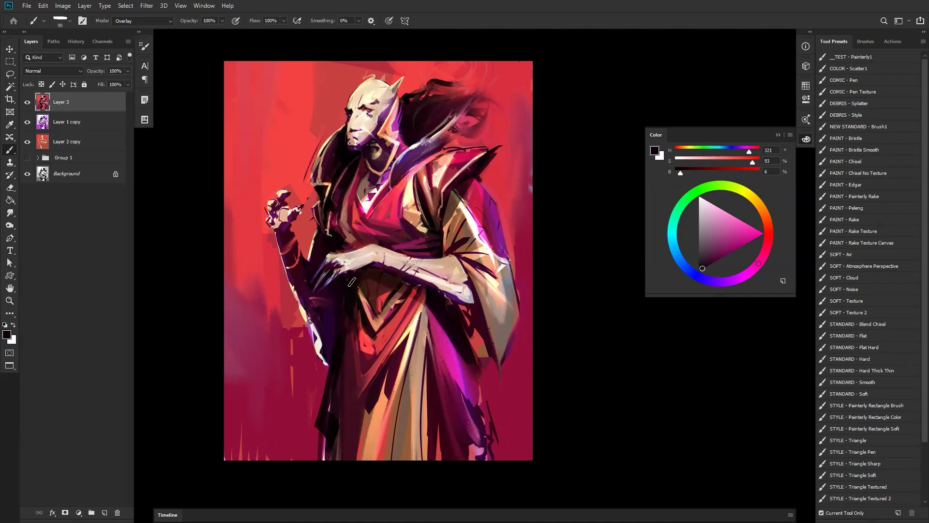
pyautogui.keyDown('alt'); pyautogui.click(354, 300); pyautogui.keyUp('alt')
pyautogui.press('[')
pyautogui.keyDown('alt'); pyautogui.click(364, 350); pyautogui.keyUp('alt')
pyautogui.hotkey('shift', 'alt', 'n')
pyautogui.moveTo(363, 337)
pyautogui.mouseDown()
pyautogui.moveTo(365, 371)
pyautogui.moveTo(368, 348)
pyautogui.mouseUp()
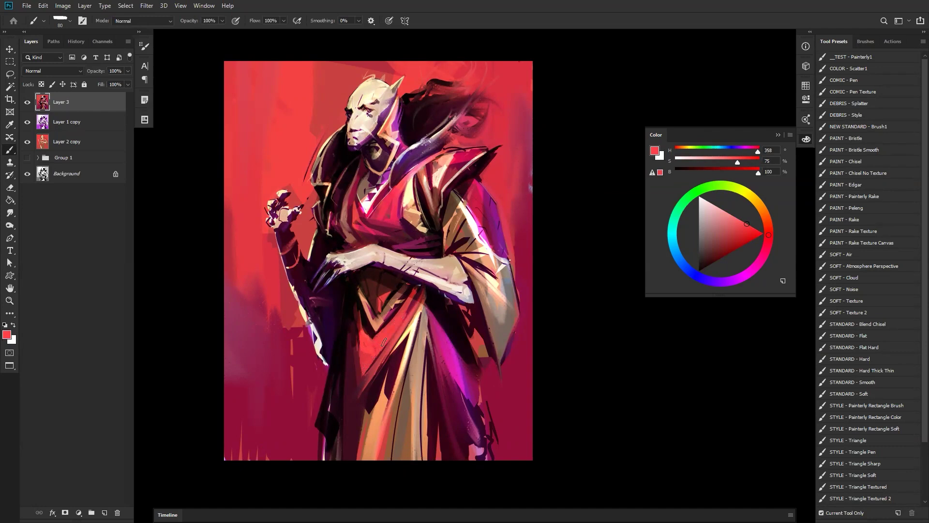
# - Try light pink highlight strokes along the red front panel at brush size 70, and undo them
pyautogui.keyDown('alt'); pyautogui.click(397, 202); pyautogui.keyUp('alt')
pyautogui.moveTo(714, 209); pyautogui.dragTo(724, 213)
pyautogui.moveTo(374, 345)
pyautogui.mouseDown()
pyautogui.moveTo(406, 316)
pyautogui.moveTo(370, 364)
pyautogui.moveTo(396, 321)
pyautogui.mouseUp()
pyautogui.hotkey('ctrl', 'z')
pyautogui.moveTo(370, 364); pyautogui.dragTo(398, 321)
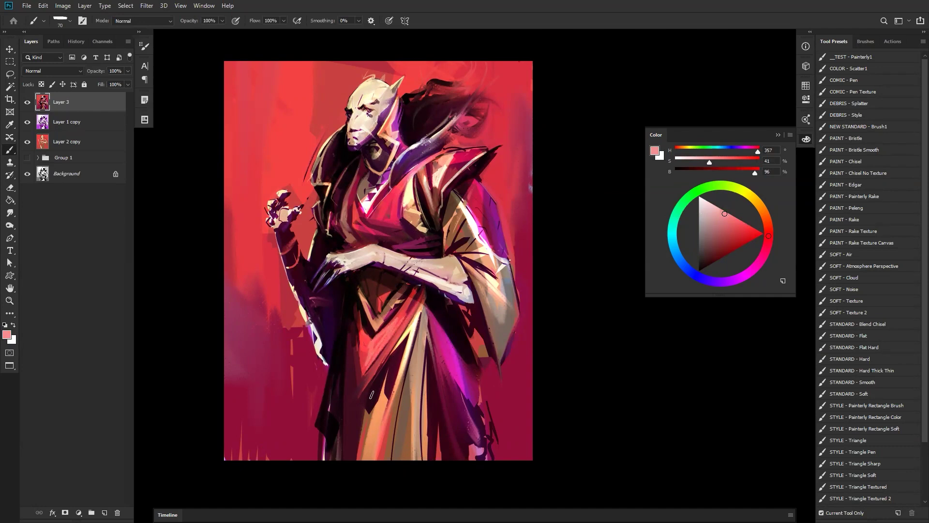
pyautogui.hotkey('ctrl', 'z')
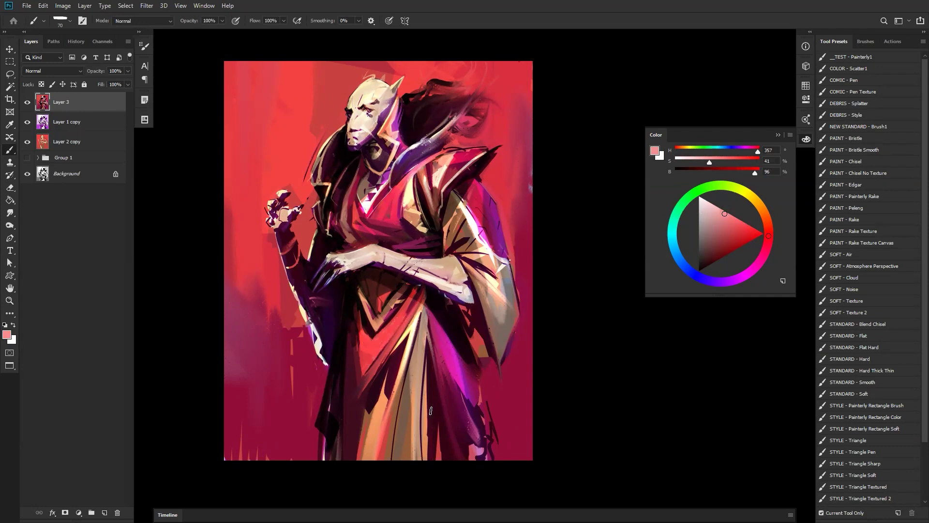
# - Shade the red front panel below the belt with sampled dark reds and mirror the canvas with the brush set to black
pyautogui.keyDown('alt'); pyautogui.click(411, 200); pyautogui.keyUp('alt')
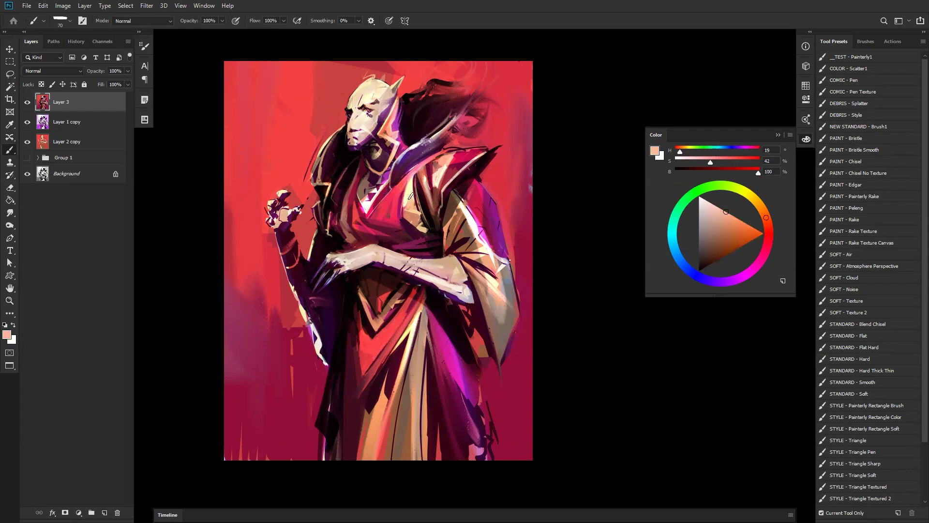
pyautogui.keyDown('alt'); pyautogui.click(390, 326); pyautogui.keyUp('alt')
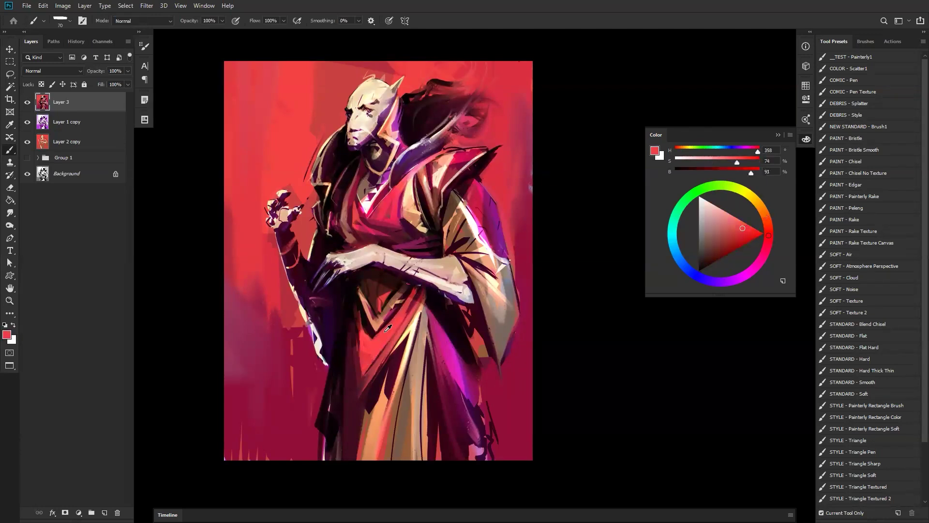
pyautogui.keyDown('alt'); pyautogui.click(362, 324); pyautogui.keyUp('alt')
pyautogui.moveTo(365, 369)
pyautogui.mouseDown()
pyautogui.moveTo(360, 330)
pyautogui.moveTo(364, 368)
pyautogui.mouseUp()
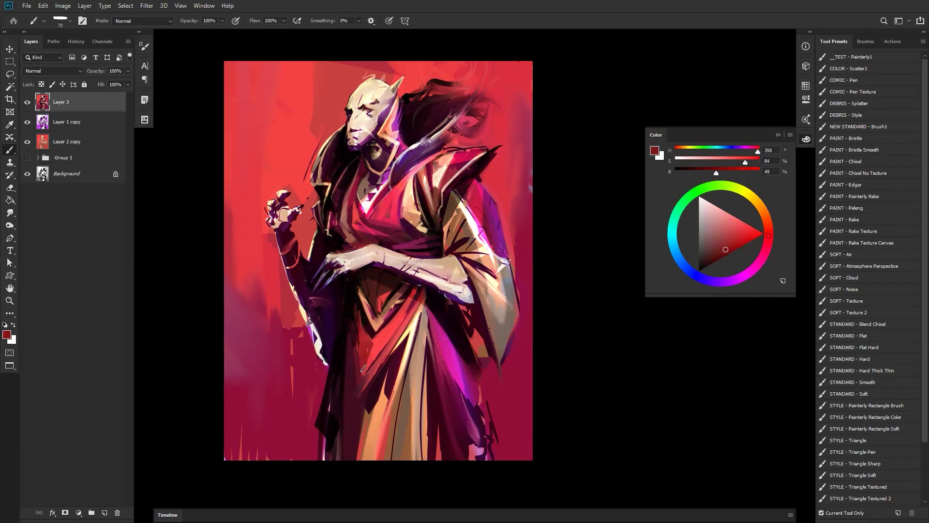
pyautogui.press('d')
pyautogui.hotkey('ctrl', 'shift', 'h')
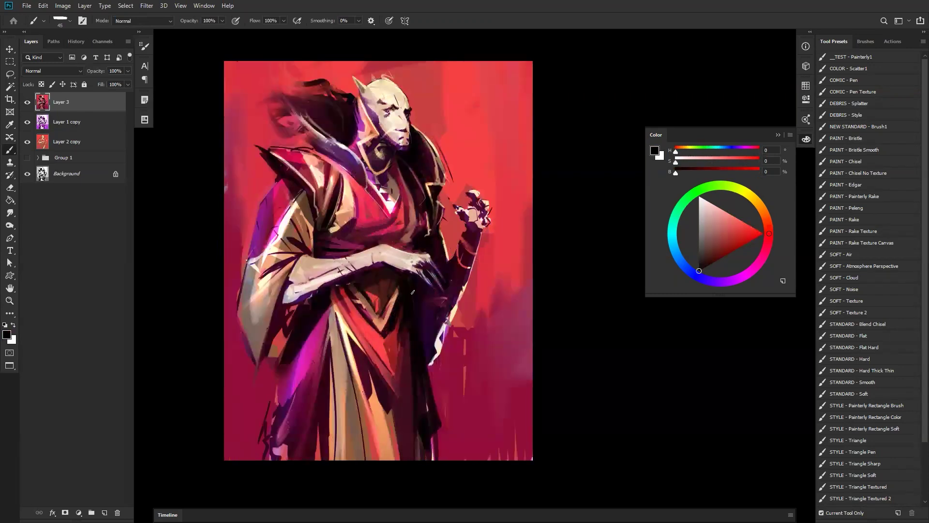
pyautogui.keyDown('alt'); pyautogui.click(397, 319); pyautogui.keyUp('alt')
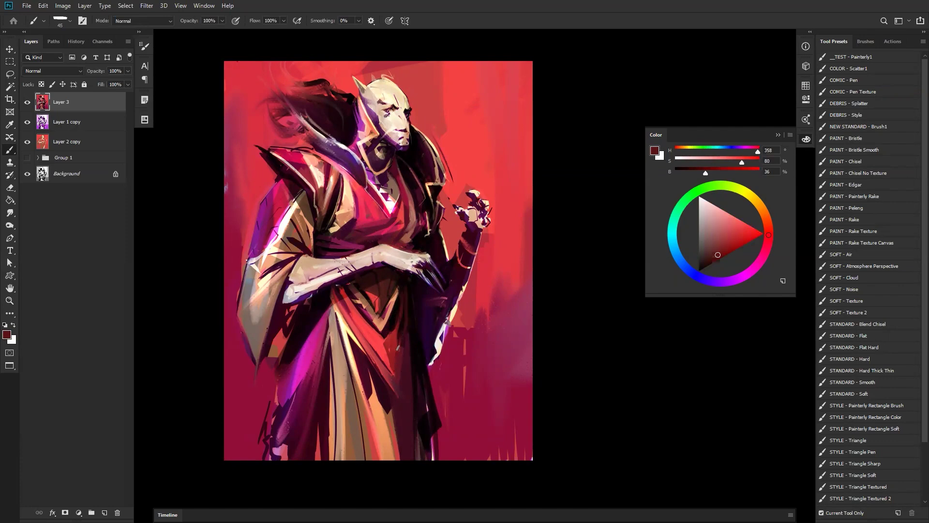
pyautogui.press('d')
# - Check the whole figure at a small size and mirrored, and paint sampled dark magenta across the sash above the forearm
pyautogui.press('z')
pyautogui.keyDown('alt'); pyautogui.click(404, 408); pyautogui.keyUp('alt')
pyautogui.keyDown('alt'); pyautogui.click(409, 409); pyautogui.keyUp('alt')
pyautogui.click(420, 376)
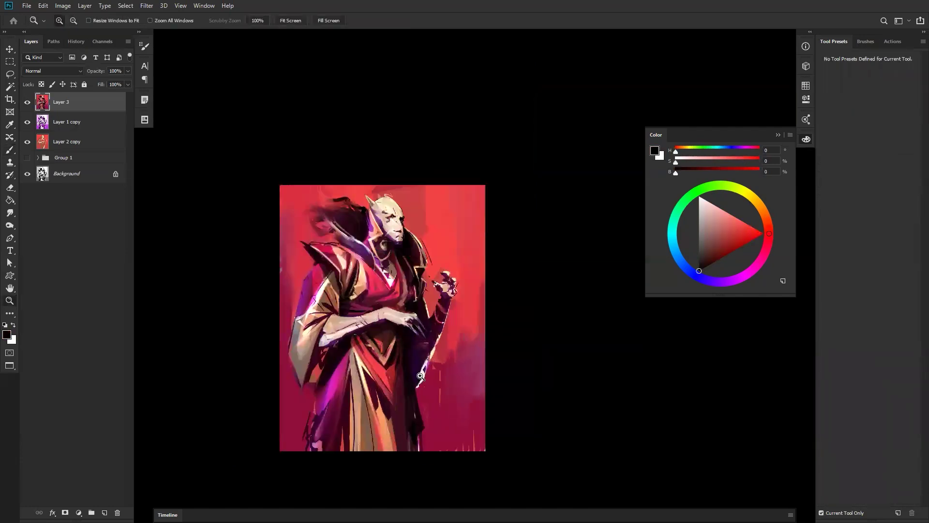
pyautogui.click(421, 375)
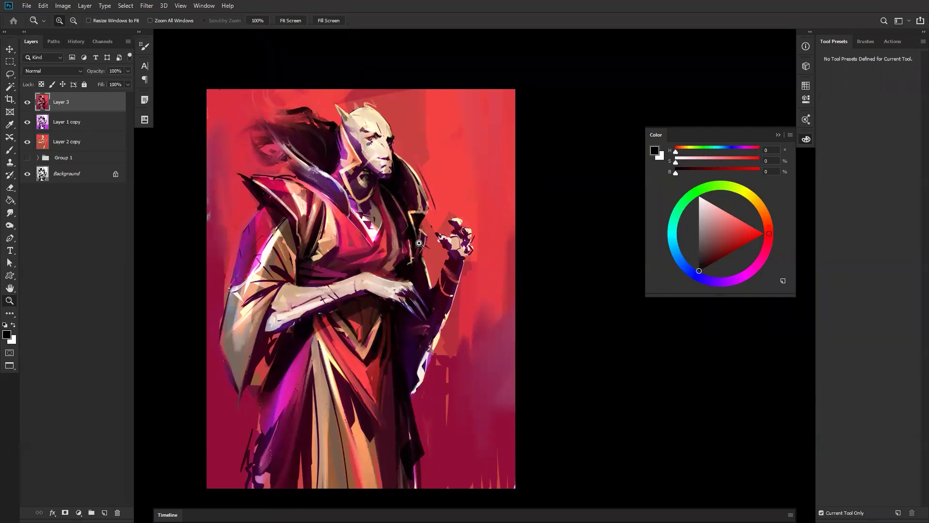
pyautogui.hotkey('ctrl', 'shift', 'h')
pyautogui.press('b')
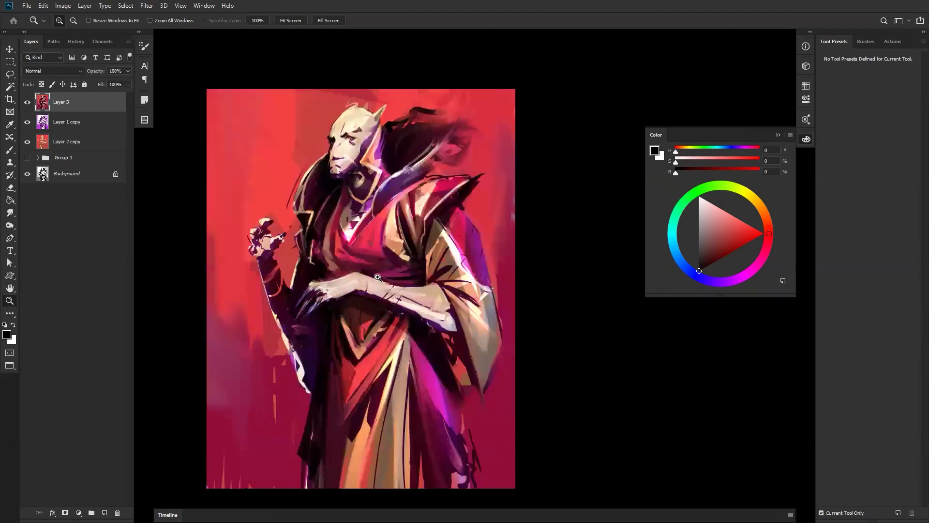
pyautogui.keyDown('alt'); pyautogui.click(380, 274); pyautogui.keyUp('alt')
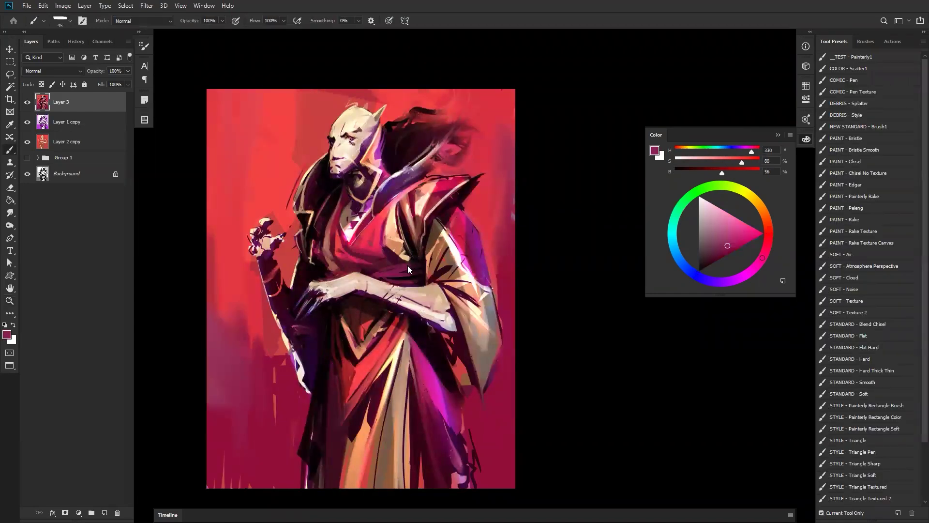
pyautogui.moveTo(383, 275); pyautogui.dragTo(425, 262)
pyautogui.press('d')
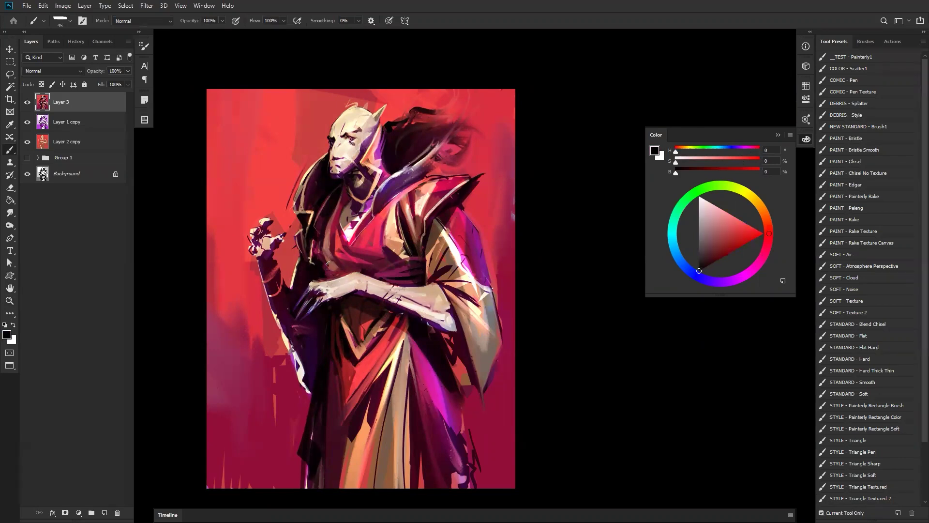
# - Mirror the canvas and sample near-white from the collar highlight with the brush reduced to size 30
pyautogui.hotkey('ctrl', 'shift', 'h')
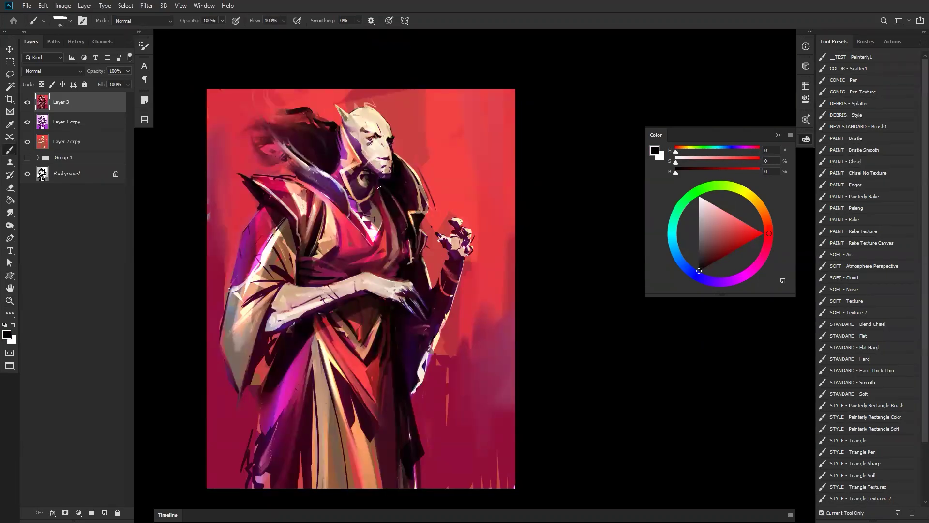
pyautogui.keyDown('alt'); pyautogui.click(327, 167); pyautogui.keyUp('alt')
pyautogui.press('[')
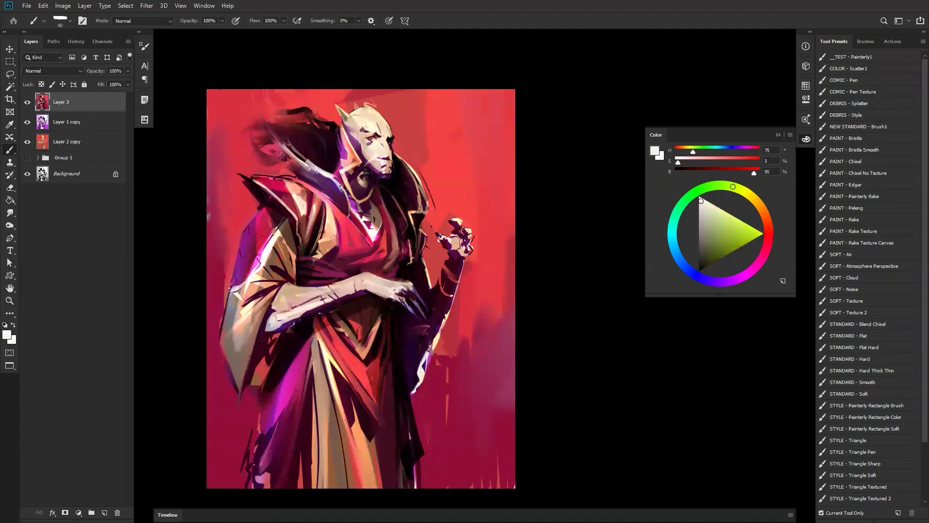
pyautogui.press('[')
# - Duplicate the painting layer and try a hue shift of -15 on the copy, cancelling the adjustment
pyautogui.hotkey('ctrl', 'j')
pyautogui.hotkey('ctrl', 'u')
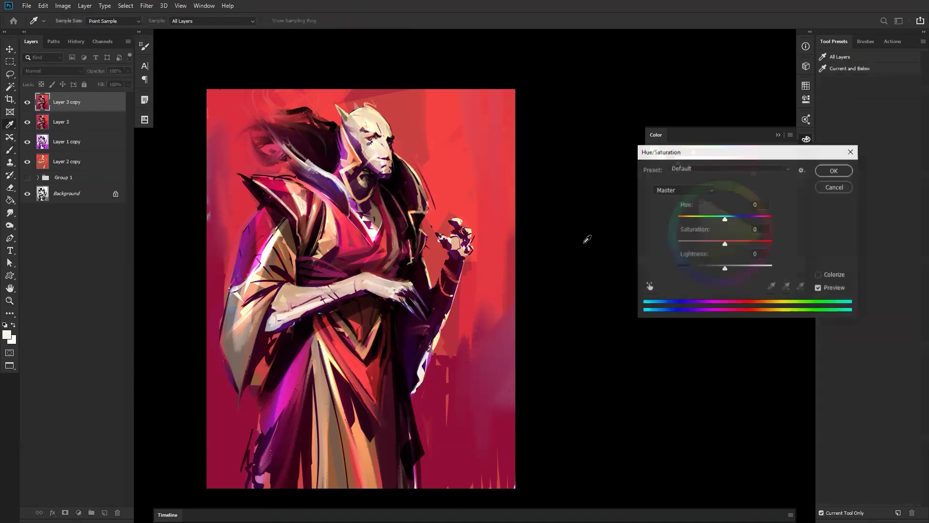
pyautogui.moveTo(705, 218)
pyautogui.mouseDown()
pyautogui.moveTo(662, 219)
pyautogui.moveTo(799, 223)
pyautogui.moveTo(719, 220)
pyautogui.mouseUp()
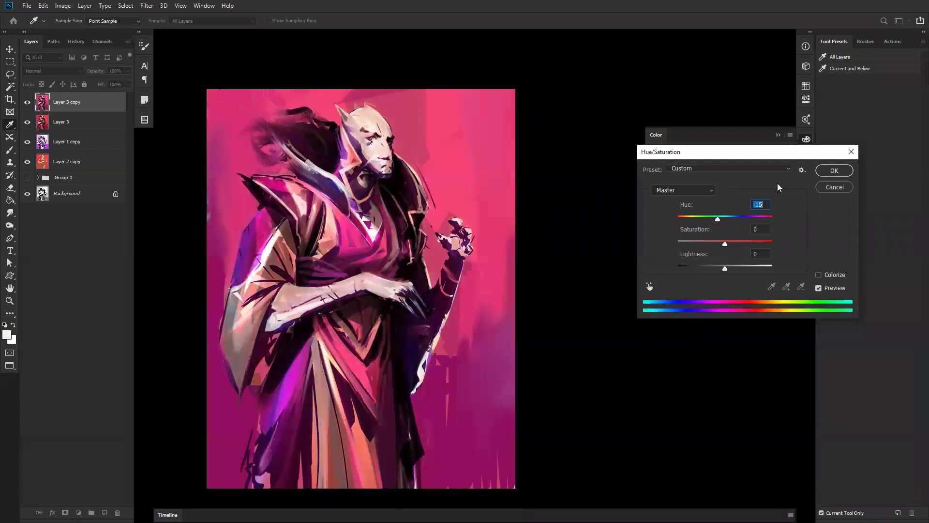
pyautogui.click(845, 191)
# - Set the duplicated layer's blend mode to Color
pyautogui.press('b')
pyautogui.click(51, 72)
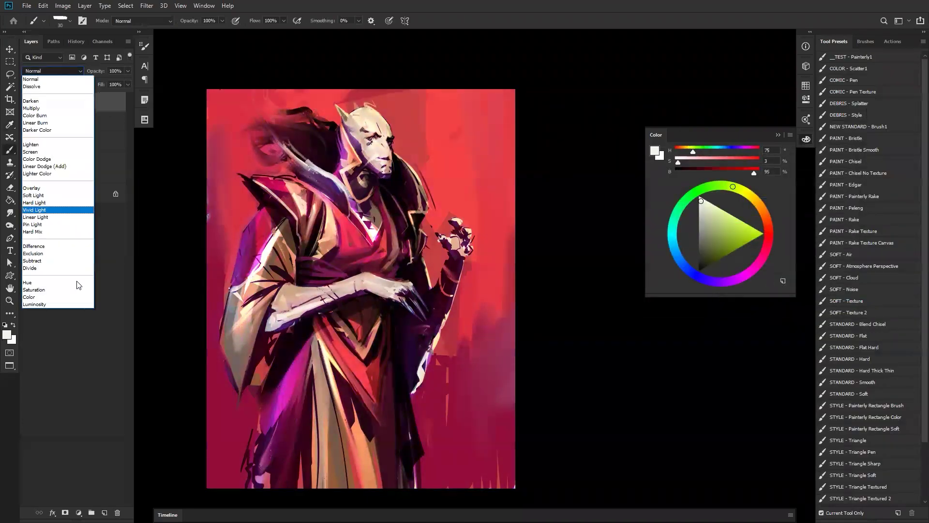
pyautogui.click(66, 301)
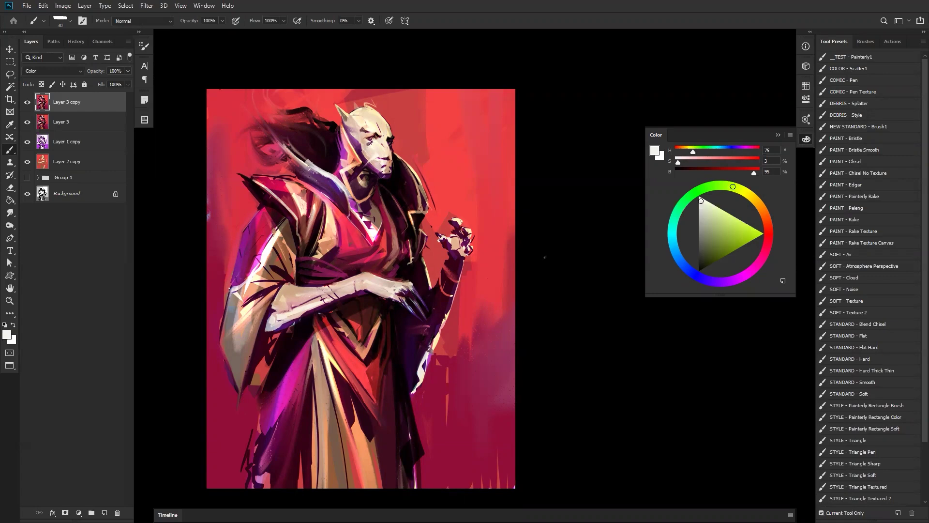
# - Sample magenta from the robe and apply a Hue/Saturation shift of -110 in hue to the Color layer copy
pyautogui.moveTo(506, 270); pyautogui.dragTo(581, 170)
pyautogui.keyDown('alt'); pyautogui.click(358, 296); pyautogui.keyUp('alt')
pyautogui.press(']')
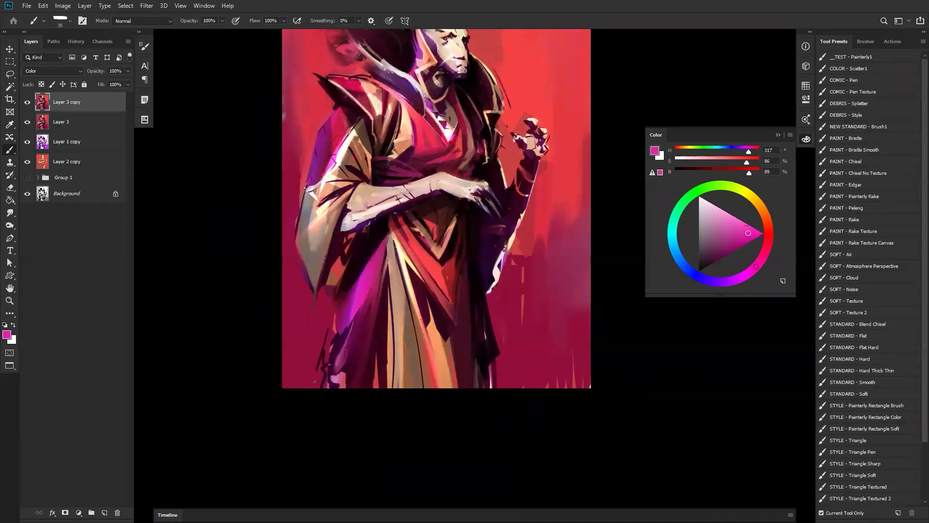
pyautogui.moveTo(469, 286); pyautogui.dragTo(447, 353)
pyautogui.hotkey('ctrl', 'u')
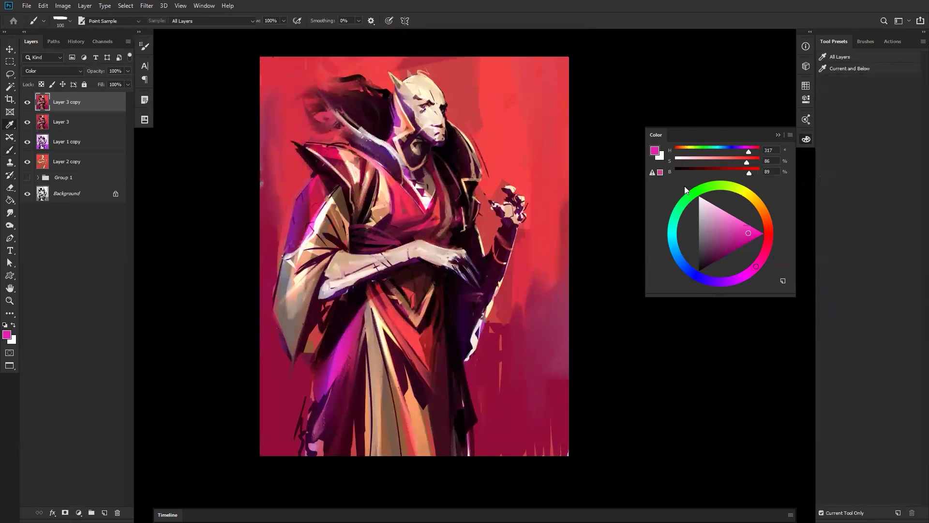
pyautogui.moveTo(720, 219); pyautogui.dragTo(688, 217)
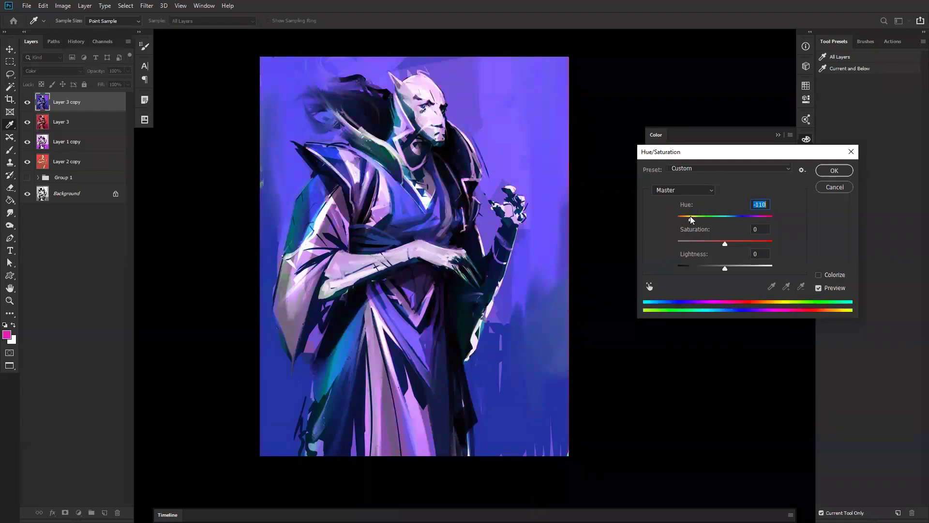
pyautogui.click(834, 170)
# - Stamp all visible layers into a new top layer and compare the recoloured figure in both mirrored orientations
pyautogui.press('z')
pyautogui.keyDown('alt'); pyautogui.click(499, 222); pyautogui.keyUp('alt')
pyautogui.keyDown('alt'); pyautogui.click(499, 221); pyautogui.keyUp('alt')
pyautogui.click(498, 222)
pyautogui.click(498, 221)
pyautogui.click(498, 222)
pyautogui.hotkey('ctrl', 'shift', 'alt', 'n')
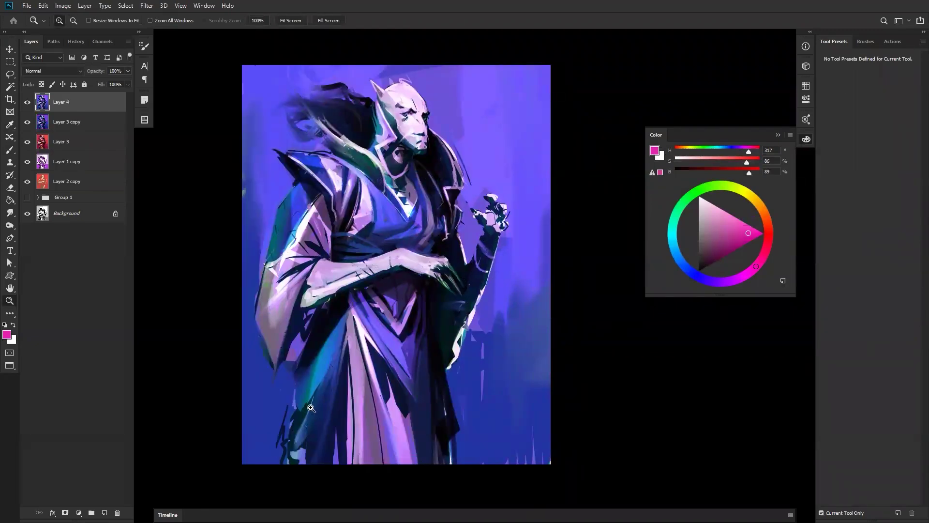
pyautogui.hotkey('ctrl', 'shift', 'h')
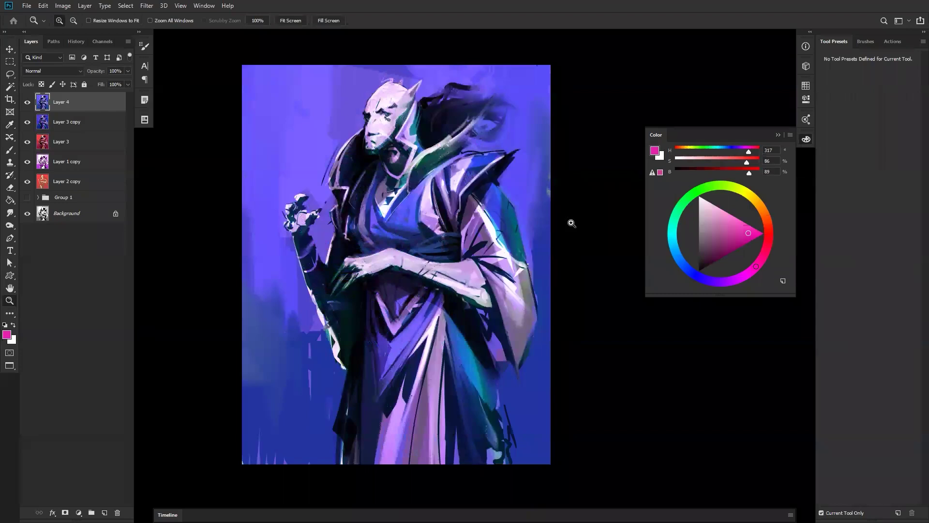
pyautogui.hotkey('ctrl', 'shift', 'h')
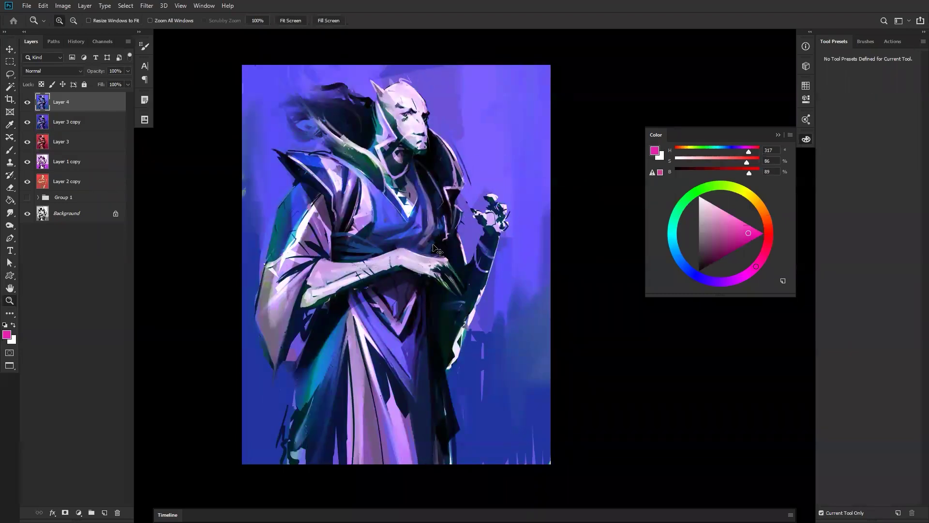
pyautogui.hotkey('ctrl', 'shift', 'h')
# - Paint sampled bright blue strokes down the outer robe panel below the sleeve to the hem, reducing the brush after undoing one stroke
pyautogui.press('b')
pyautogui.press('d')
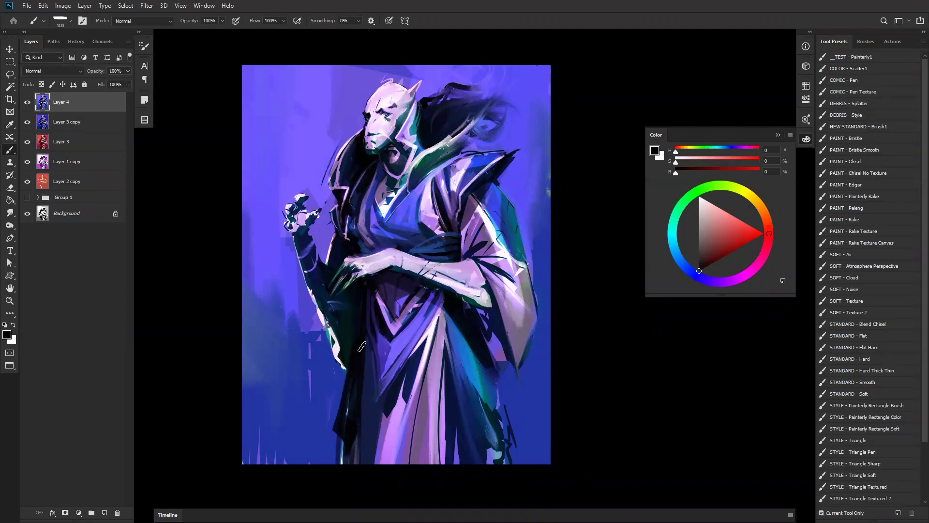
pyautogui.keyDown('alt'); pyautogui.click(474, 364); pyautogui.keyUp('alt')
pyautogui.moveTo(467, 369); pyautogui.dragTo(502, 436)
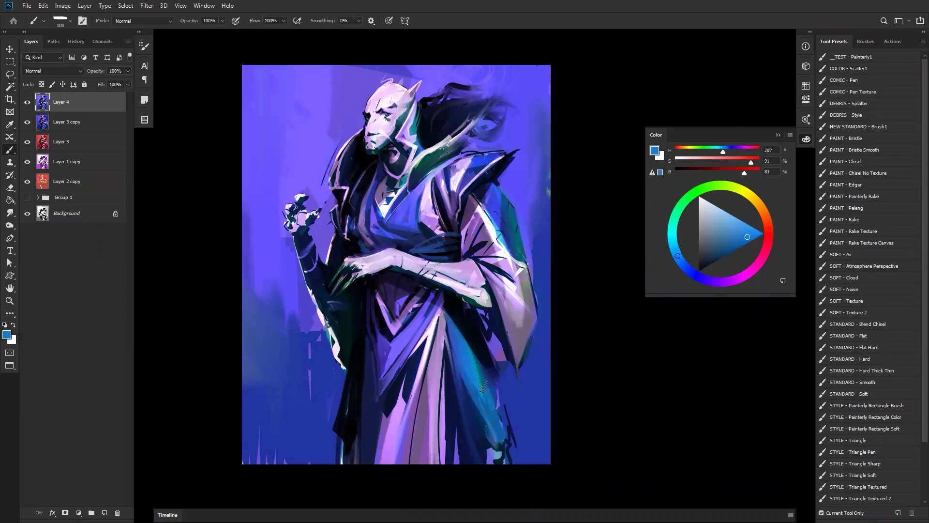
pyautogui.hotkey('ctrl', 'z')
pyautogui.press('[')
pyautogui.moveTo(464, 367); pyautogui.dragTo(507, 440)
pyautogui.moveTo(508, 435)
pyautogui.mouseDown()
pyautogui.moveTo(498, 371)
pyautogui.moveTo(506, 457)
pyautogui.mouseUp()
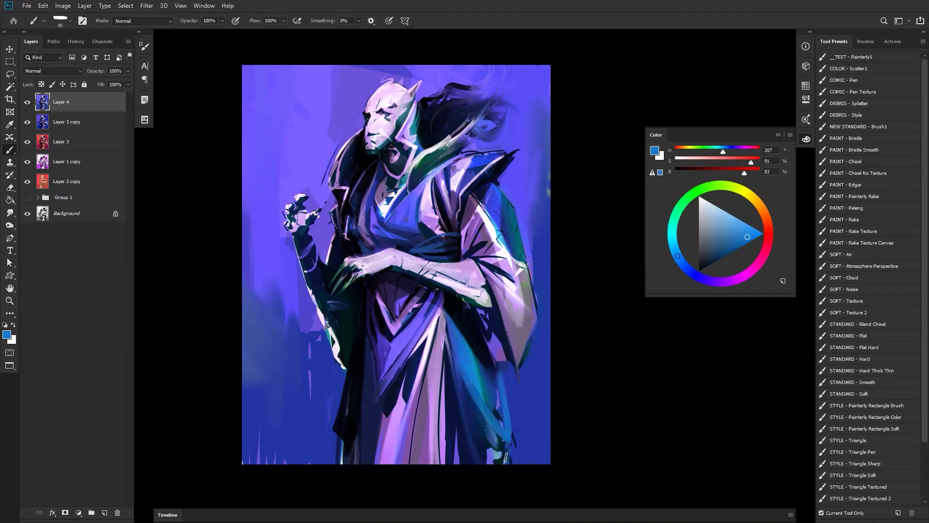
# - Try black strokes along the outer edge and folds of the blue robe panel, and undo them
pyautogui.press('d')
pyautogui.moveTo(506, 364)
pyautogui.mouseDown()
pyautogui.moveTo(513, 483)
pyautogui.moveTo(503, 365)
pyautogui.moveTo(516, 484)
pyautogui.mouseUp()
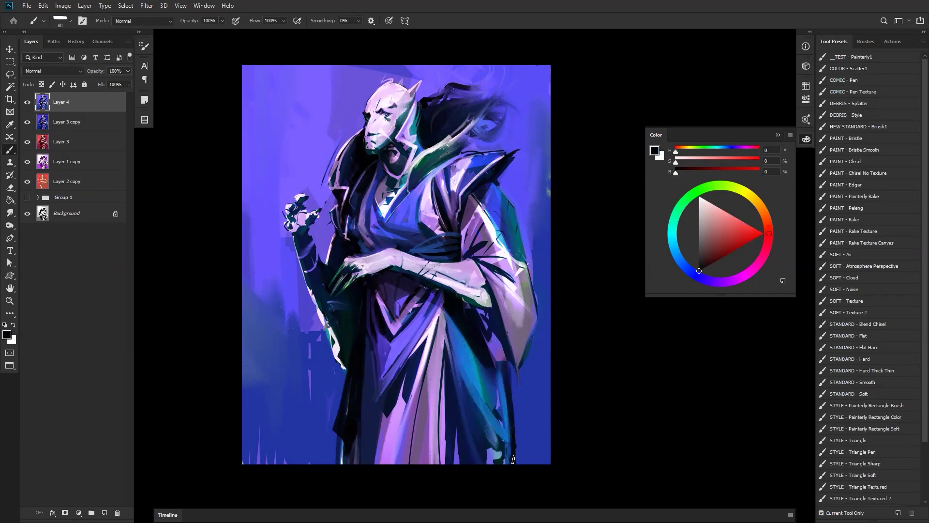
pyautogui.hotkey('ctrl', 'z')
pyautogui.moveTo(476, 404); pyautogui.dragTo(510, 472)
pyautogui.moveTo(460, 375); pyautogui.dragTo(502, 475)
pyautogui.hotkey('ctrl', 'z')
pyautogui.hotkey('ctrl', 'z')
# - Paint fold strokes down the blue robe panel toward the hem and sample the background blue beside it
pyautogui.moveTo(468, 392); pyautogui.dragTo(502, 462)
pyautogui.moveTo(477, 416)
pyautogui.mouseDown()
pyautogui.moveTo(457, 359)
pyautogui.moveTo(501, 445)
pyautogui.moveTo(513, 437)
pyautogui.moveTo(505, 375)
pyautogui.moveTo(513, 443)
pyautogui.mouseUp()
pyautogui.keyDown('alt'); pyautogui.click(469, 369); pyautogui.keyUp('alt')
pyautogui.keyDown('alt'); pyautogui.click(513, 441); pyautogui.keyUp('alt')
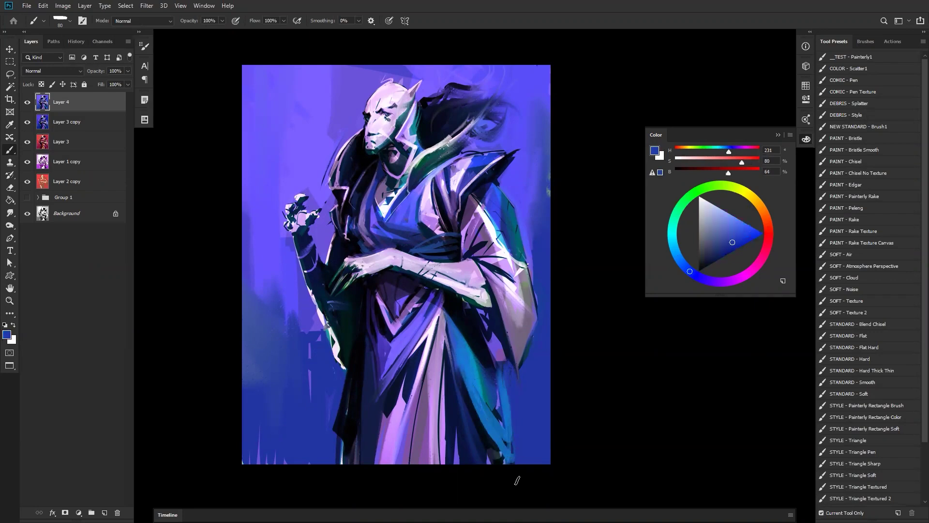
# - Mirror the canvas and paint sampled teal blue on the robe panel below the sleeve at brush size 70
pyautogui.hotkey('ctrl', 'shift', 'h')
pyautogui.keyDown('alt'); pyautogui.click(320, 357); pyautogui.keyUp('alt')
pyautogui.press('[')
pyautogui.moveTo(295, 368)
pyautogui.mouseDown()
pyautogui.moveTo(281, 450)
pyautogui.moveTo(333, 340)
pyautogui.moveTo(286, 428)
pyautogui.moveTo(299, 367)
pyautogui.moveTo(346, 301)
pyautogui.mouseUp()
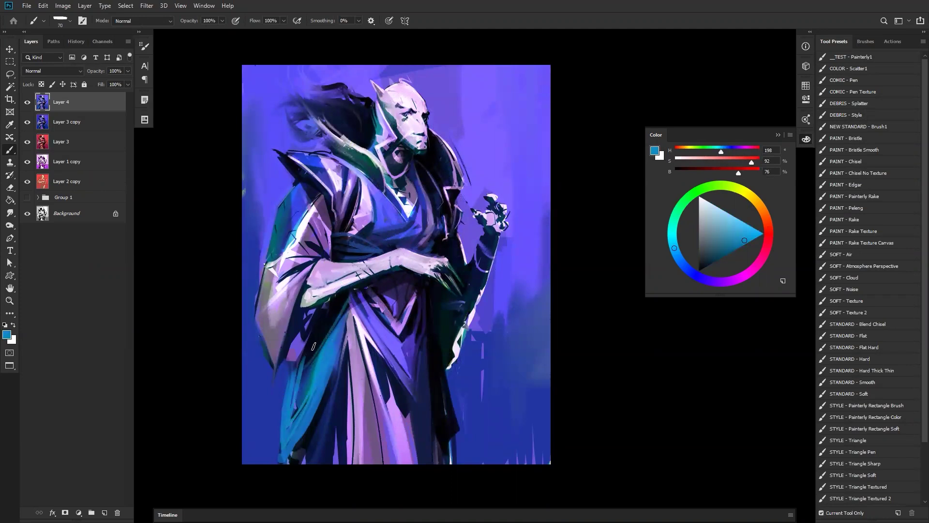
# - Try thin teal blue strokes along the dark robe edge beside the front panel, and undo them
pyautogui.press('[')
pyautogui.moveTo(429, 292); pyautogui.dragTo(448, 416)
pyautogui.hotkey('ctrl', 'z')
pyautogui.press('[')
pyautogui.moveTo(427, 293); pyautogui.dragTo(449, 411)
pyautogui.hotkey('ctrl', 'z')
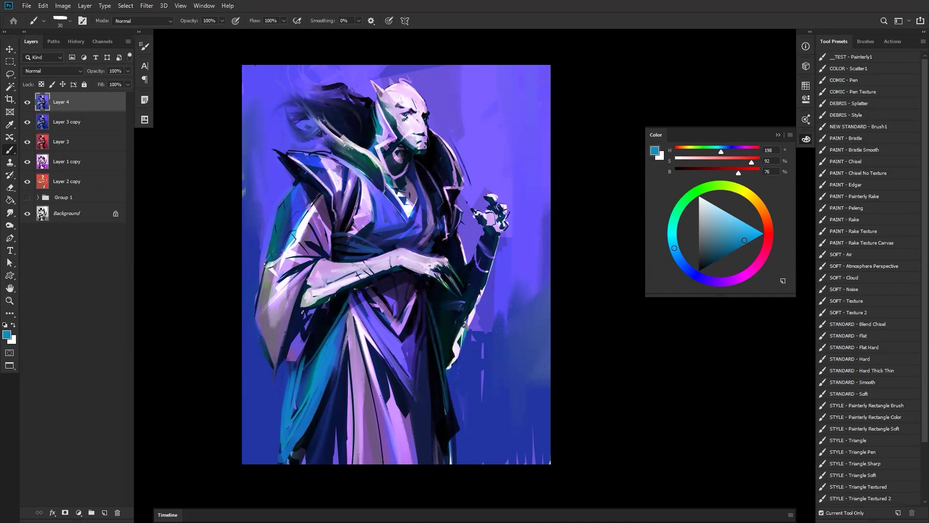
# - Enlarge the brush to size 80 and sample the muted purple of the wide sleeve
pyautogui.press('d')
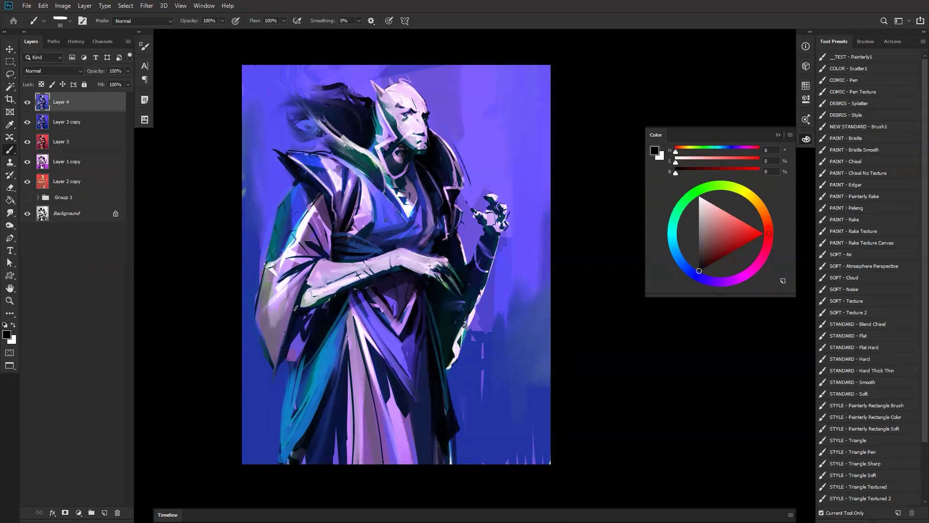
pyautogui.press(']')
pyautogui.press(']')
pyautogui.press(']')
pyautogui.keyDown('alt'); pyautogui.click(305, 239); pyautogui.keyUp('alt')
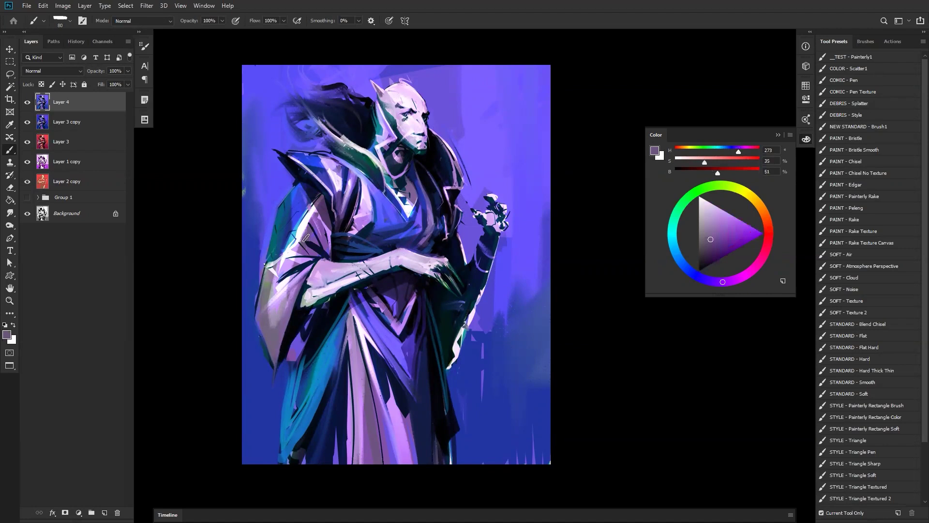
# - Switch to the Mixer Brush with a larger tip and blend the folds of the wide sleeve above the forearm
pyautogui.hotkey('shift', 'b')
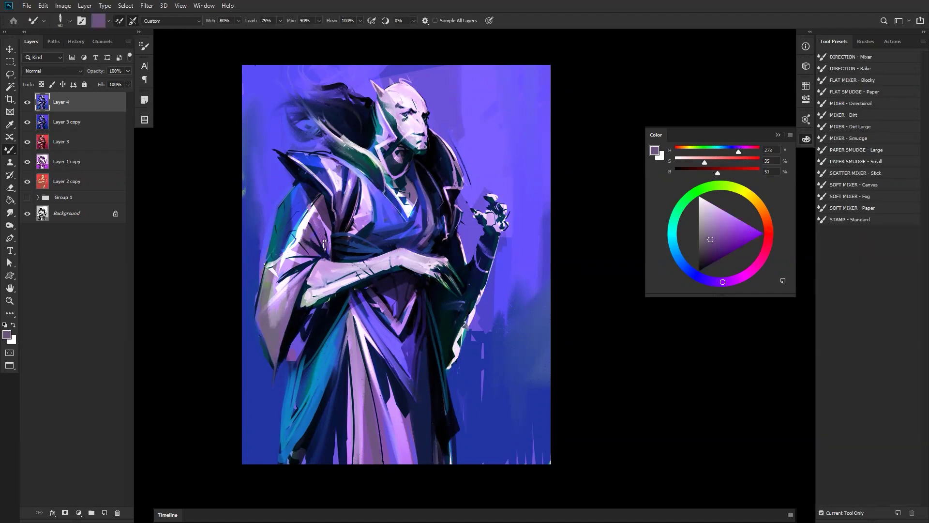
pyautogui.press(']')
pyautogui.press(']')
pyautogui.moveTo(313, 226)
pyautogui.mouseDown()
pyautogui.moveTo(326, 257)
pyautogui.moveTo(295, 225)
pyautogui.moveTo(309, 259)
pyautogui.moveTo(267, 274)
pyautogui.moveTo(300, 272)
pyautogui.moveTo(269, 297)
pyautogui.moveTo(314, 258)
pyautogui.moveTo(261, 309)
pyautogui.moveTo(305, 269)
pyautogui.moveTo(270, 293)
pyautogui.moveTo(300, 268)
pyautogui.moveTo(262, 267)
pyautogui.mouseUp()
pyautogui.moveTo(308, 216)
pyautogui.mouseDown()
pyautogui.moveTo(291, 250)
pyautogui.moveTo(316, 198)
pyautogui.moveTo(296, 242)
pyautogui.moveTo(268, 260)
pyautogui.moveTo(307, 266)
pyautogui.moveTo(303, 227)
pyautogui.moveTo(326, 252)
pyautogui.moveTo(324, 299)
pyautogui.mouseUp()
# - Blend the folds of the lower robe with the Mixer Brush, mirroring the canvas and back while refining
pyautogui.hotkey('ctrl', 'shift', 'h')
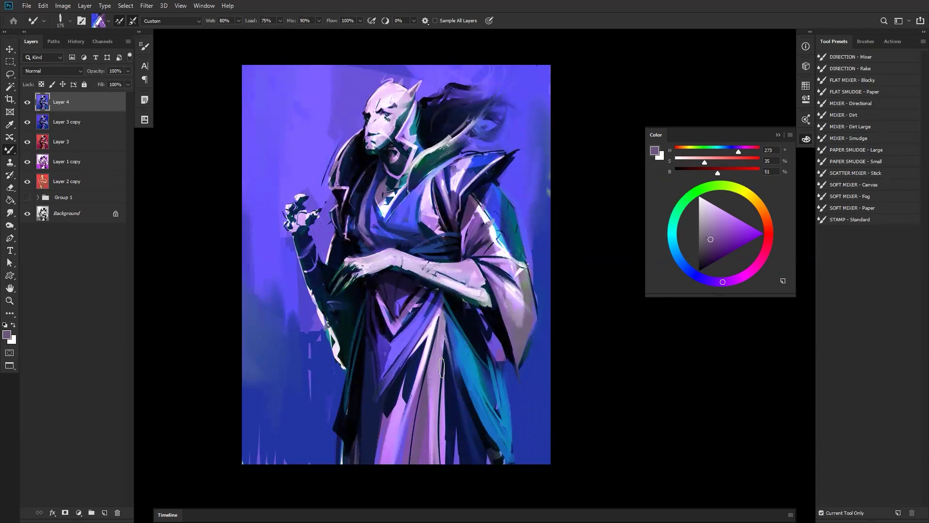
pyautogui.press('h')
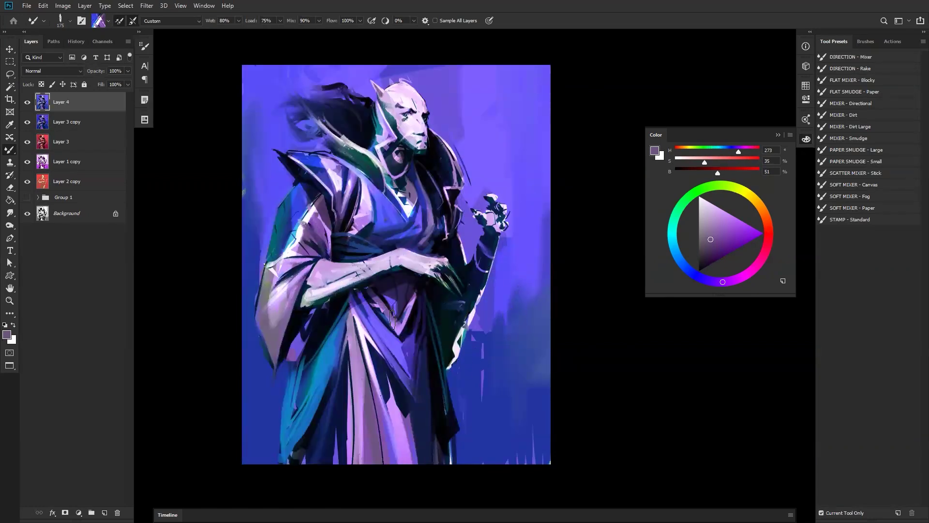
pyautogui.press('[')
pyautogui.press('[')
# - Paint thin black lines across the bent forearm and a pale loop around the raised wrist with the Brush at size 15
pyautogui.press('d')
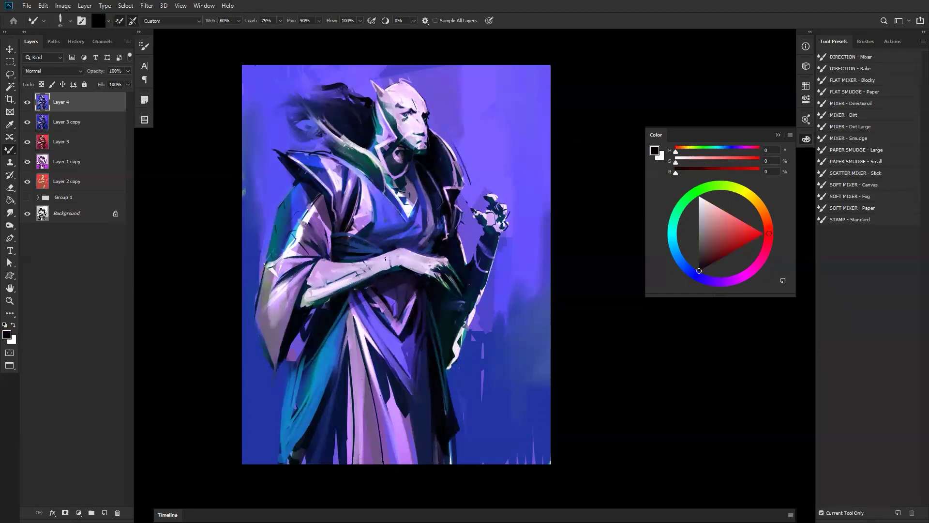
pyautogui.hotkey('shift', 'b')
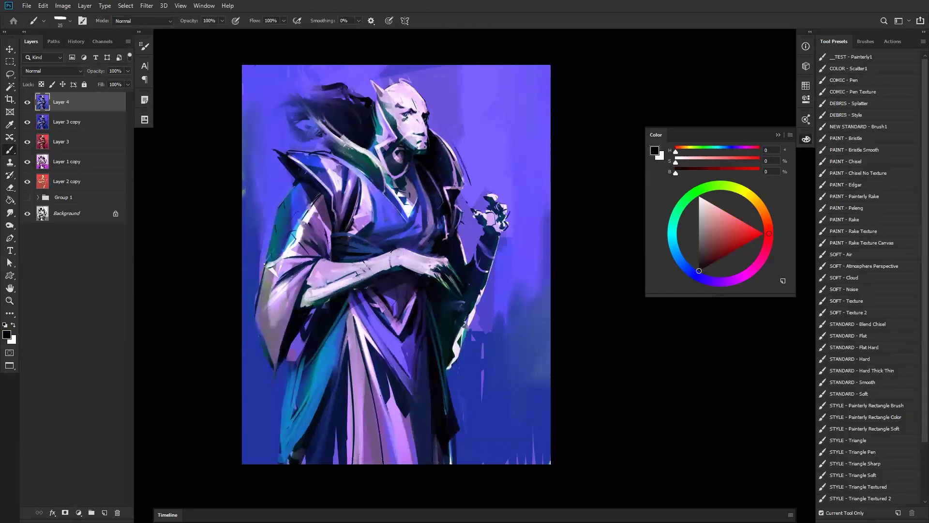
pyautogui.press('[')
pyautogui.press('[')
pyautogui.press('x')
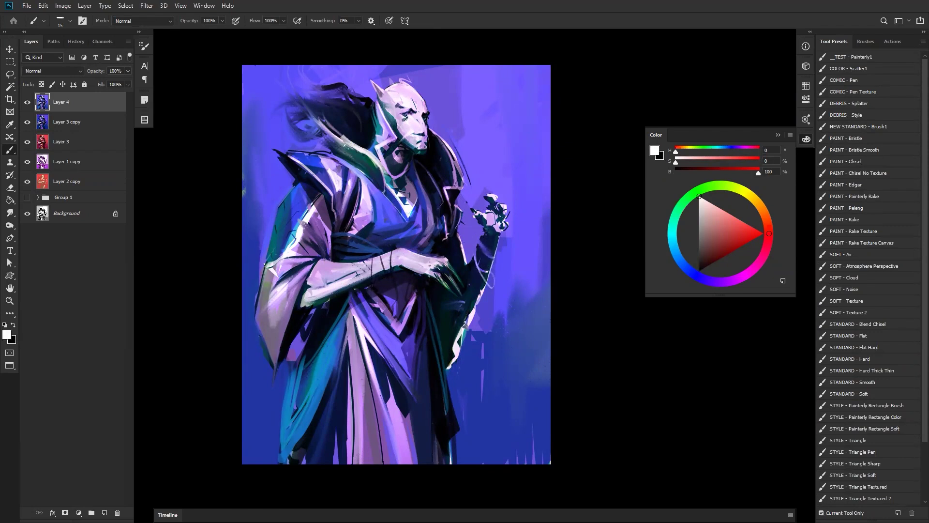
# - Enlarge the brush slightly, sample the dark teal near the raised wrist and touch up the shadows of that hand
pyautogui.press(']')
pyautogui.keyDown('alt'); pyautogui.click(486, 223); pyautogui.keyUp('alt')
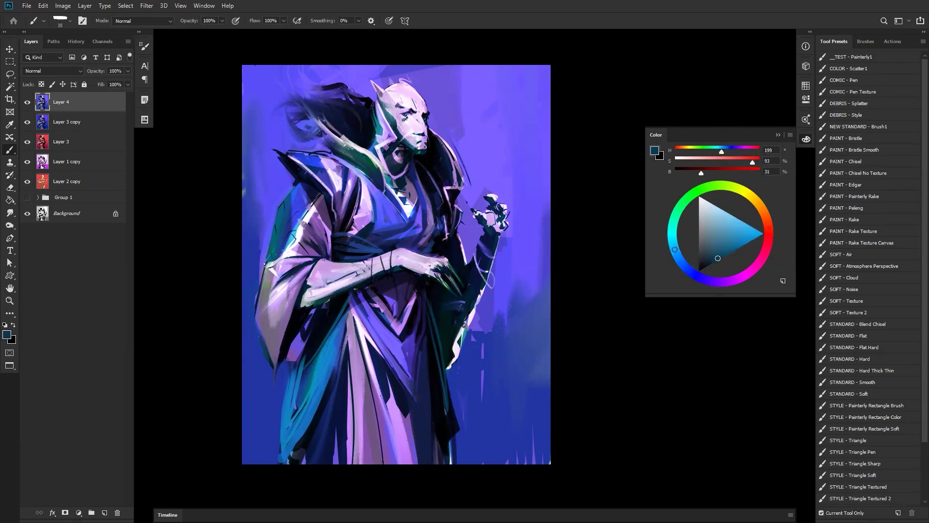
pyautogui.moveTo(491, 216); pyautogui.dragTo(494, 209)
# - Check the overall read of the figure at reduced size, both mirrored and unmirrored, with the panels hidden and shown
pyautogui.press('z')
pyautogui.keyDown('alt'); pyautogui.click(487, 273); pyautogui.keyUp('alt')
pyautogui.keyDown('alt'); pyautogui.click(487, 273); pyautogui.keyUp('alt')
pyautogui.hotkey('ctrl', 'shift', 'h')
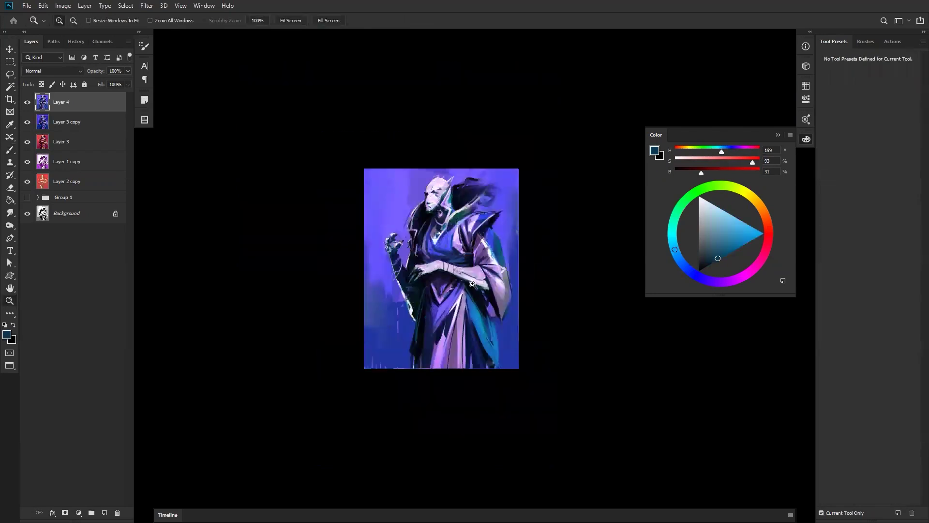
pyautogui.click(475, 251)
pyautogui.hotkey('ctrl', 'shift', 'h')
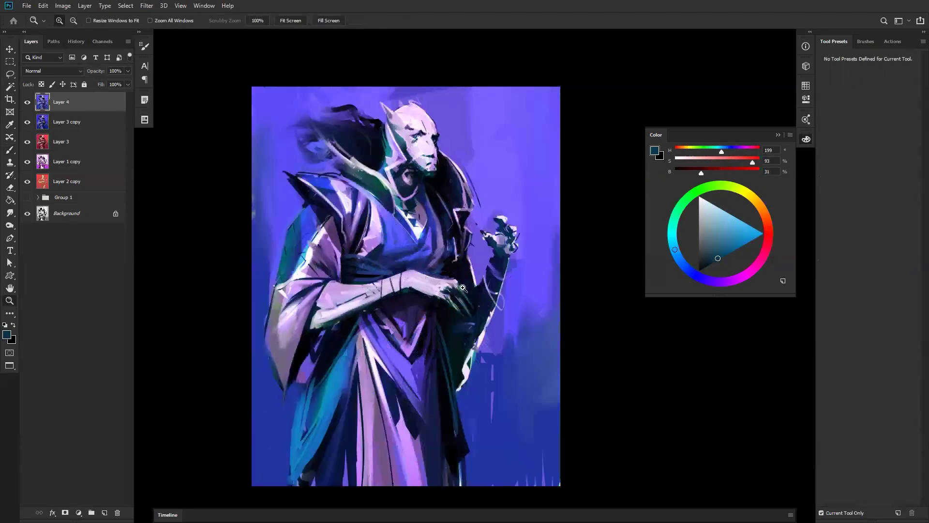
pyautogui.press('Tab')
pyautogui.press('Tab')
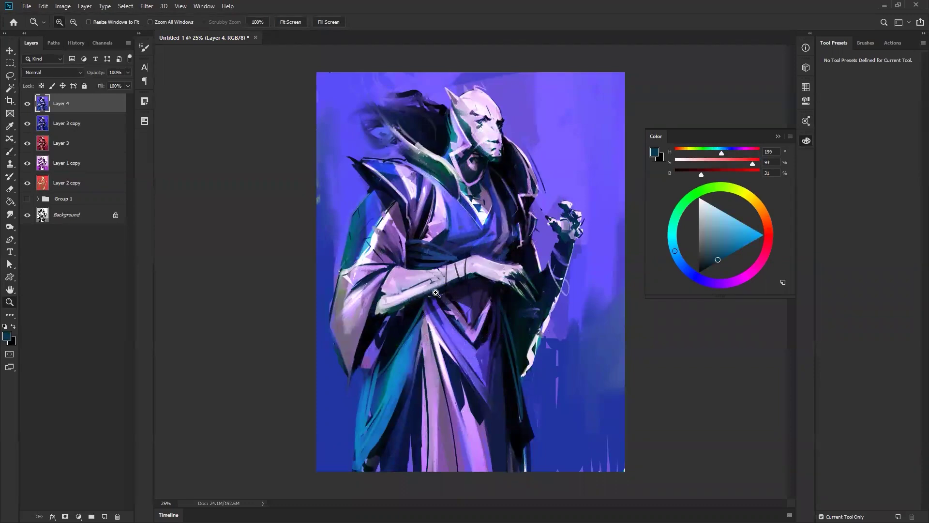
pyautogui.keyDown('alt'); pyautogui.click(469, 251); pyautogui.keyUp('alt')
pyautogui.keyDown('alt'); pyautogui.click(484, 249); pyautogui.keyUp('alt')
pyautogui.keyDown('alt'); pyautogui.click(484, 249); pyautogui.keyUp('alt')
pyautogui.click(478, 265)
pyautogui.click(479, 265)
pyautogui.hotkey('ctrl', 'f')
pyautogui.click(468, 298)
# - Paint sampled blue-violet over the lower background with a very large brush, size 900 to 1500, and undo the last stroke
pyautogui.press('b')
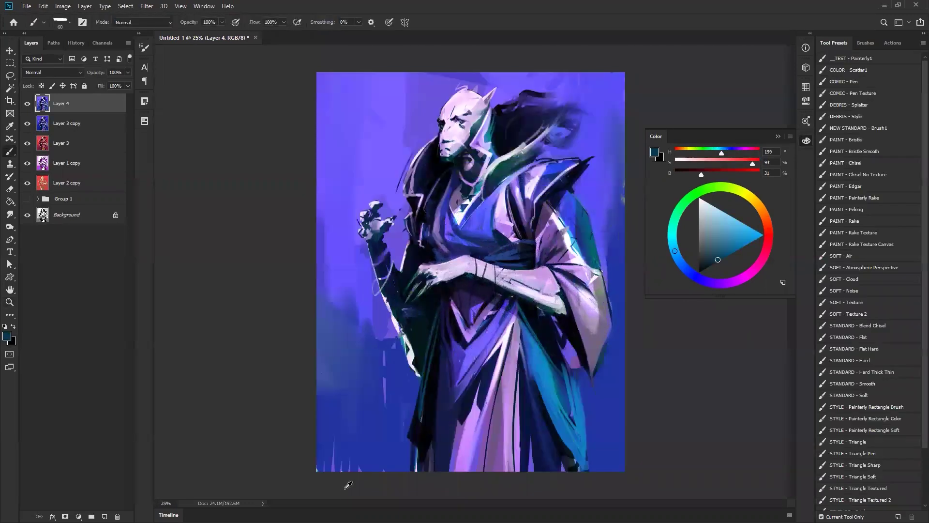
pyautogui.keyDown('alt'); pyautogui.click(335, 467); pyautogui.keyUp('alt')
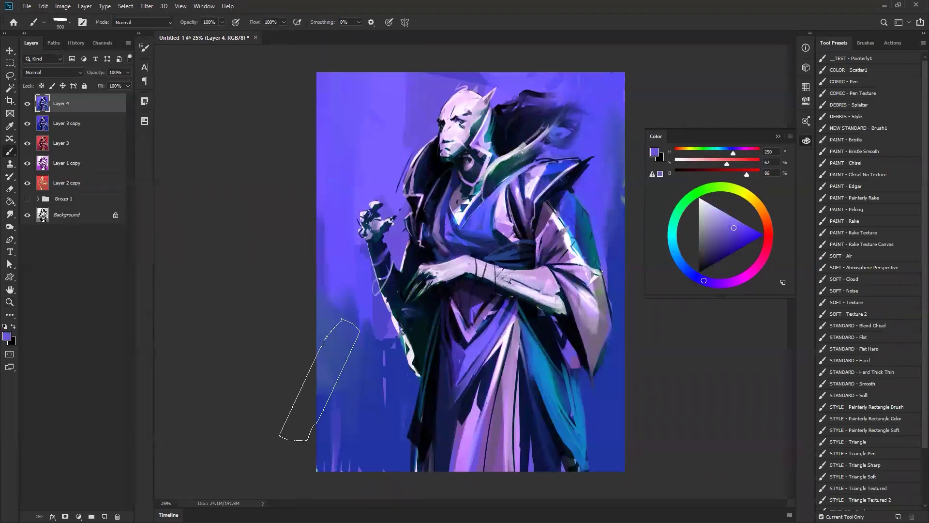
pyautogui.moveTo(355, 406); pyautogui.dragTo(328, 401)
pyautogui.moveTo(354, 438); pyautogui.dragTo(372, 455)
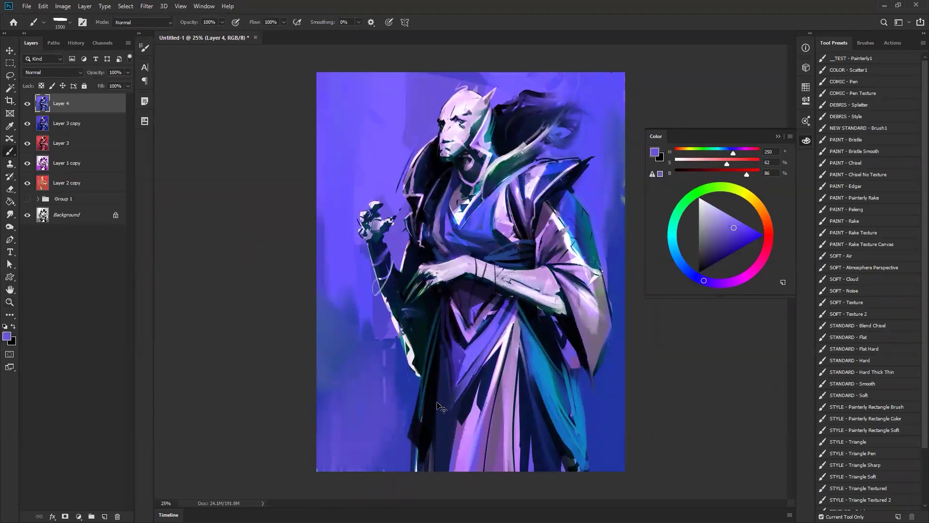
pyautogui.hotkey('ctrl', 'z')
# - Apply soft 10% opacity gradients over the lower part of the painting, using black and a sampled violet-blue
pyautogui.press('g')
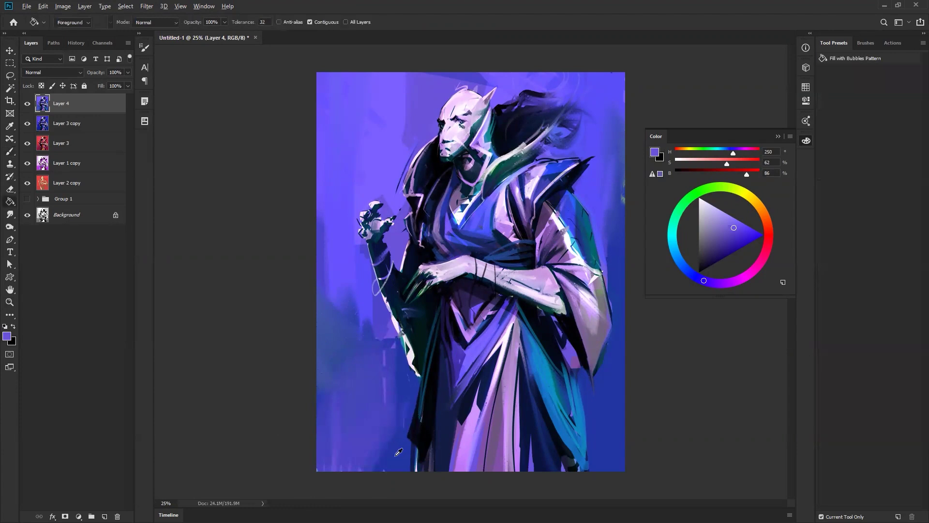
pyautogui.keyDown('alt'); pyautogui.click(476, 430); pyautogui.keyUp('alt')
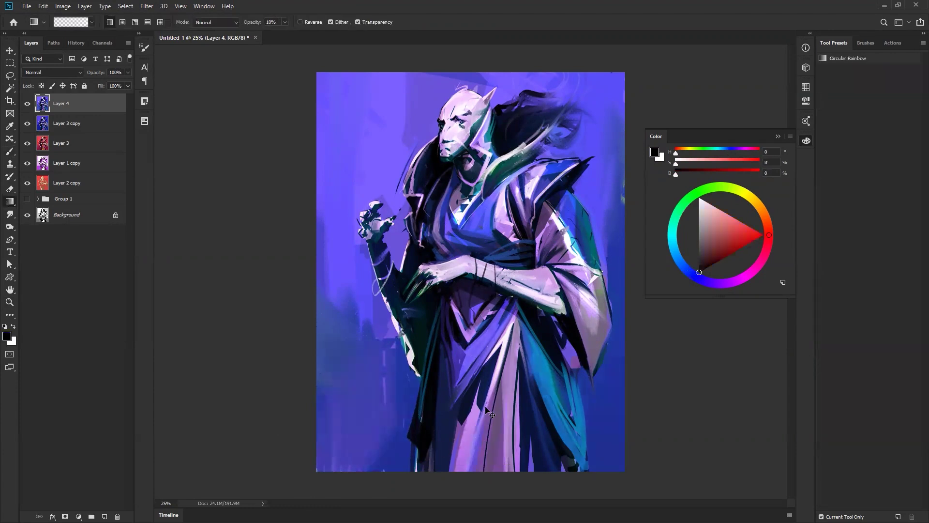
pyautogui.keyDown('alt'); pyautogui.click(370, 431); pyautogui.keyUp('alt')
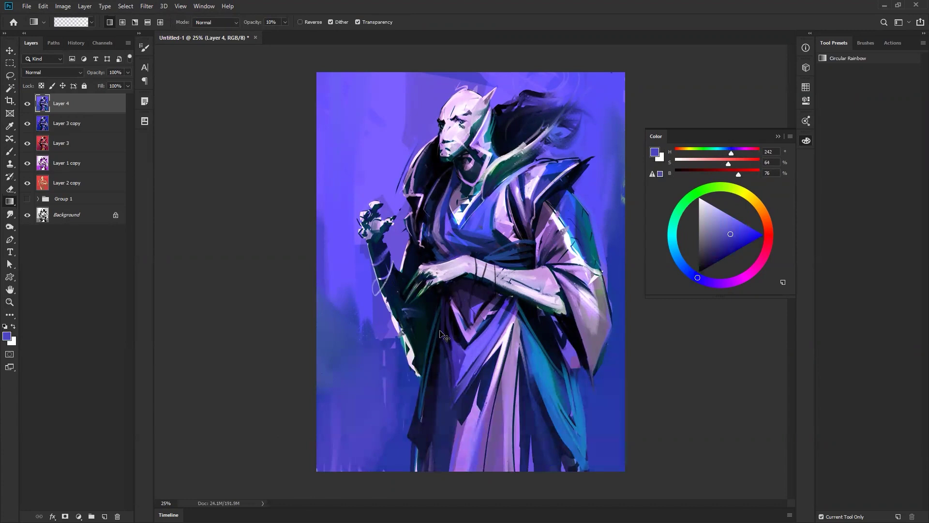
# - Group Layer 4 with Layer 3 copy and hide the group
pyautogui.keyDown('shift'); pyautogui.click(70, 124); pyautogui.keyUp('shift')
pyautogui.hotkey('ctrl', 'g')
pyautogui.click(27, 101)
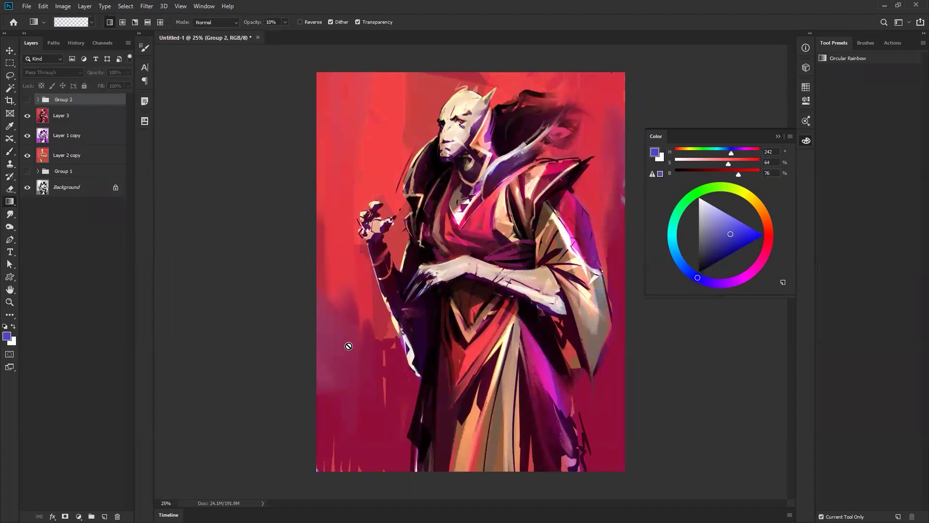
# - Toggle the new group's visibility repeatedly to compare the blue-violet version with the red version
pyautogui.click(27, 100)
pyautogui.click(27, 100)
pyautogui.click(27, 101)
pyautogui.click(27, 100)
pyautogui.click(26, 101)
pyautogui.click(26, 101)
pyautogui.click(26, 101)
pyautogui.click(26, 101)
pyautogui.click(25, 101)
pyautogui.click(26, 100)
pyautogui.click(25, 101)
pyautogui.click(26, 100)
pyautogui.click(25, 100)
pyautogui.click(24, 101)
pyautogui.click(25, 100)
pyautogui.click(25, 100)
pyautogui.click(24, 100)
pyautogui.click(24, 100)
pyautogui.rightClick(320, 306)
pyautogui.click(701, 365)
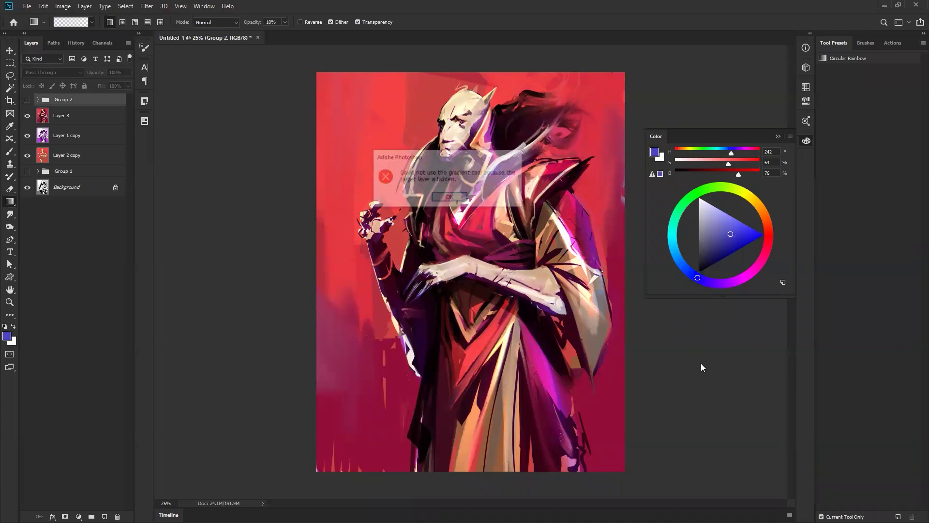
pyautogui.click(450, 198)
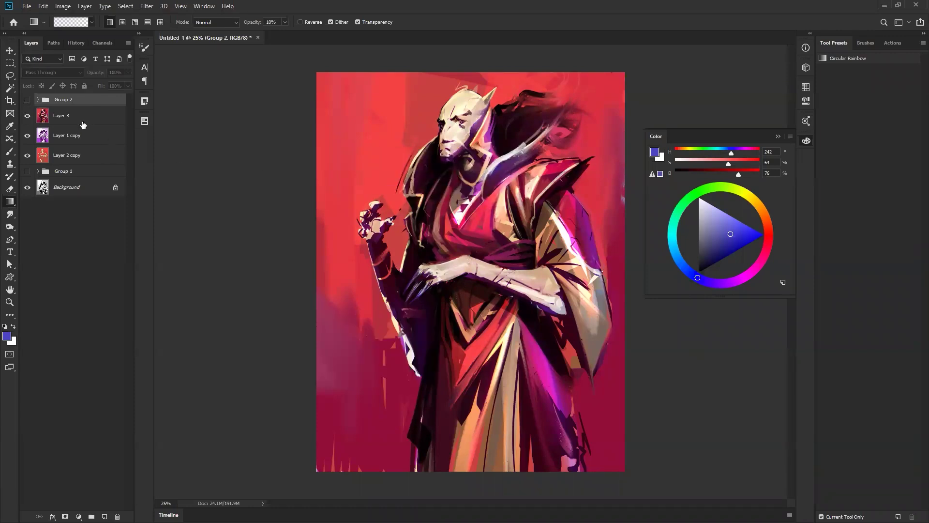
# - Show the blue-violet group and shift it slightly to the right with the Move tool
pyautogui.click(27, 100)
pyautogui.press('v')
pyautogui.moveTo(479, 273); pyautogui.dragTo(483, 273)
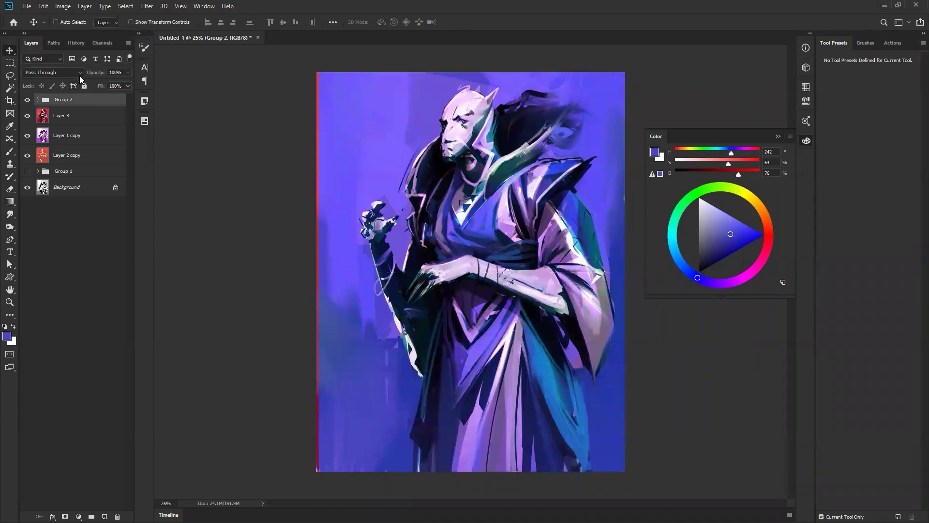
# - Try the blue-violet group at 61% fill, restore full fill, and toggle its visibility to compare it with the red version
pyautogui.moveTo(101, 86); pyautogui.dragTo(83, 86)
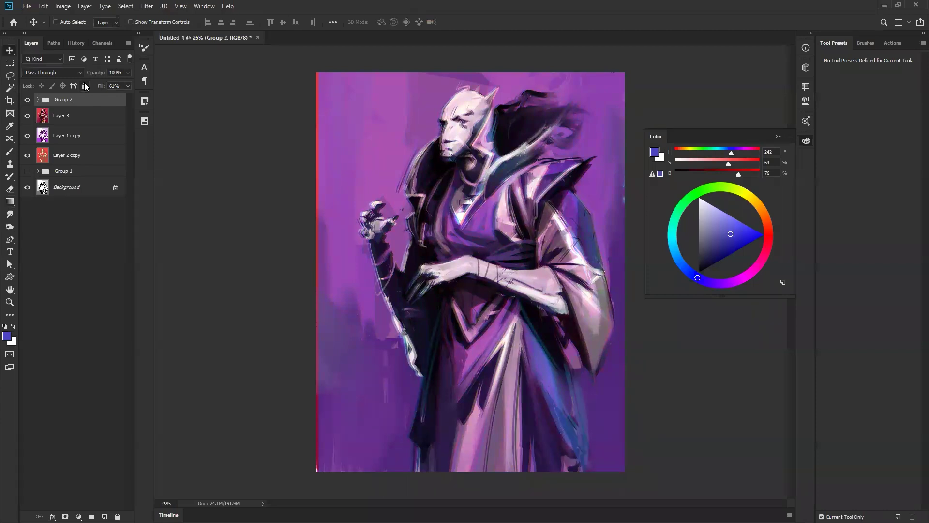
pyautogui.click(27, 99)
pyautogui.click(27, 100)
pyautogui.click(27, 99)
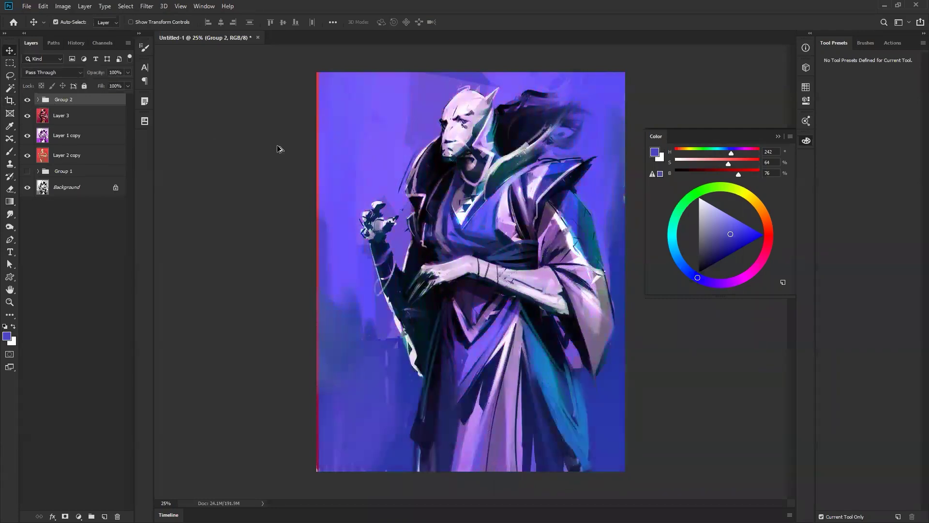
pyautogui.click(28, 100)
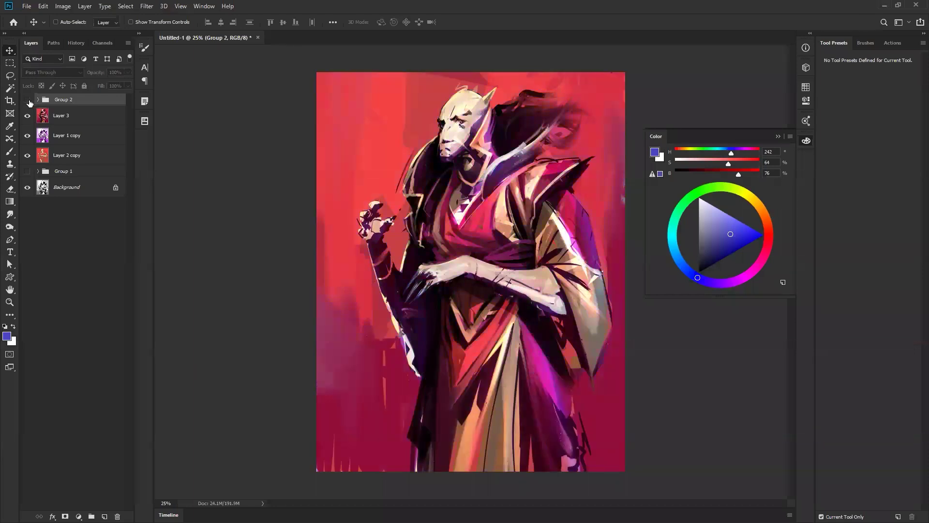